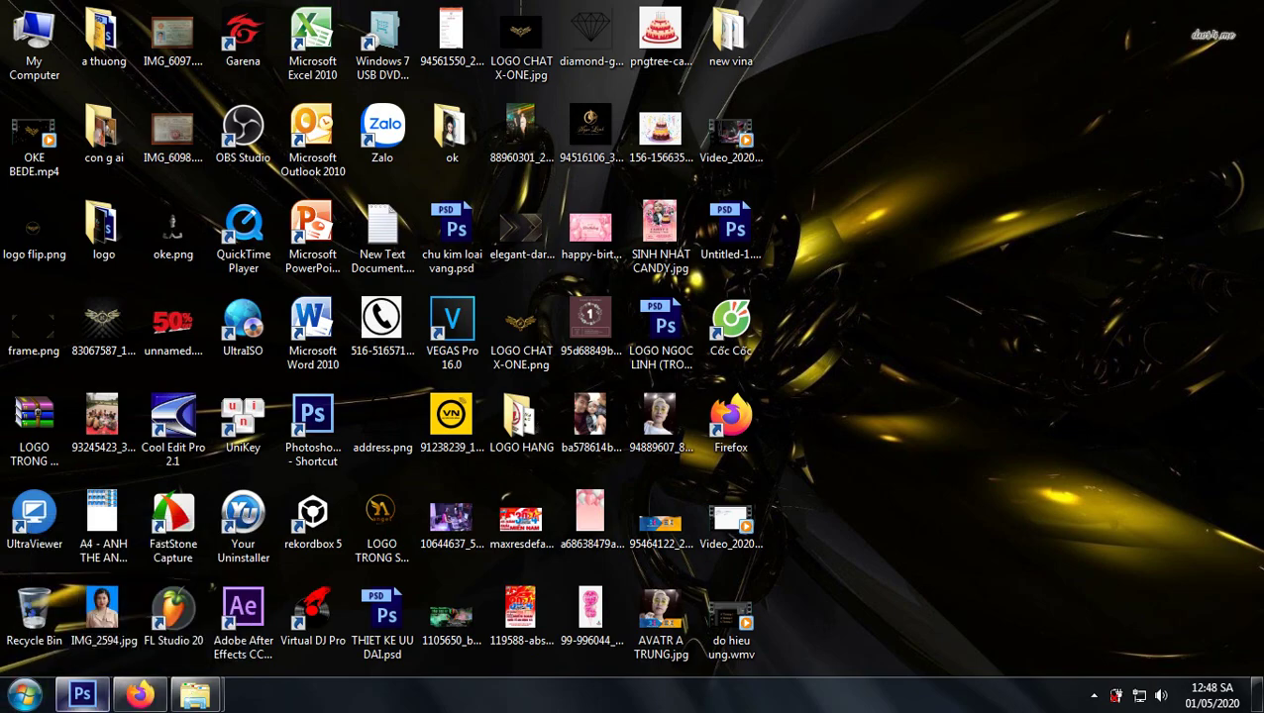
Step: View the latest notifications on the Facebook profile, then start a blank new tab
click(140, 694)
click(67, 10)
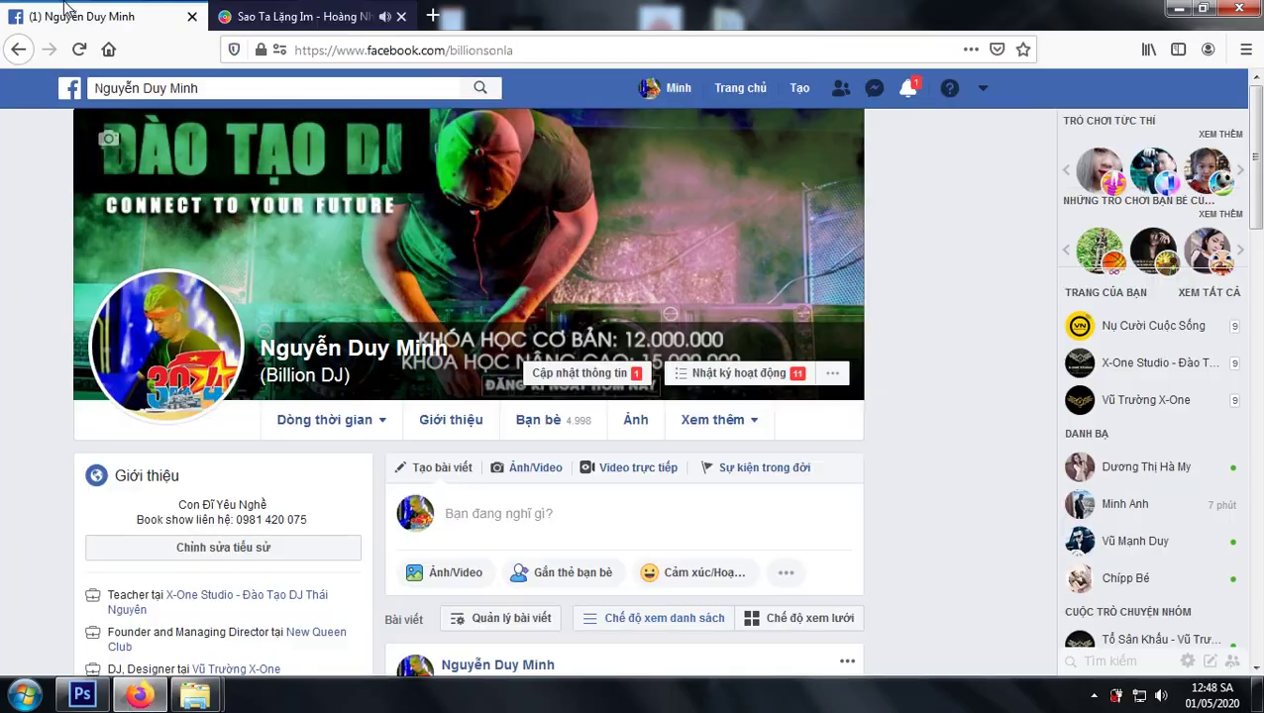
click(901, 92)
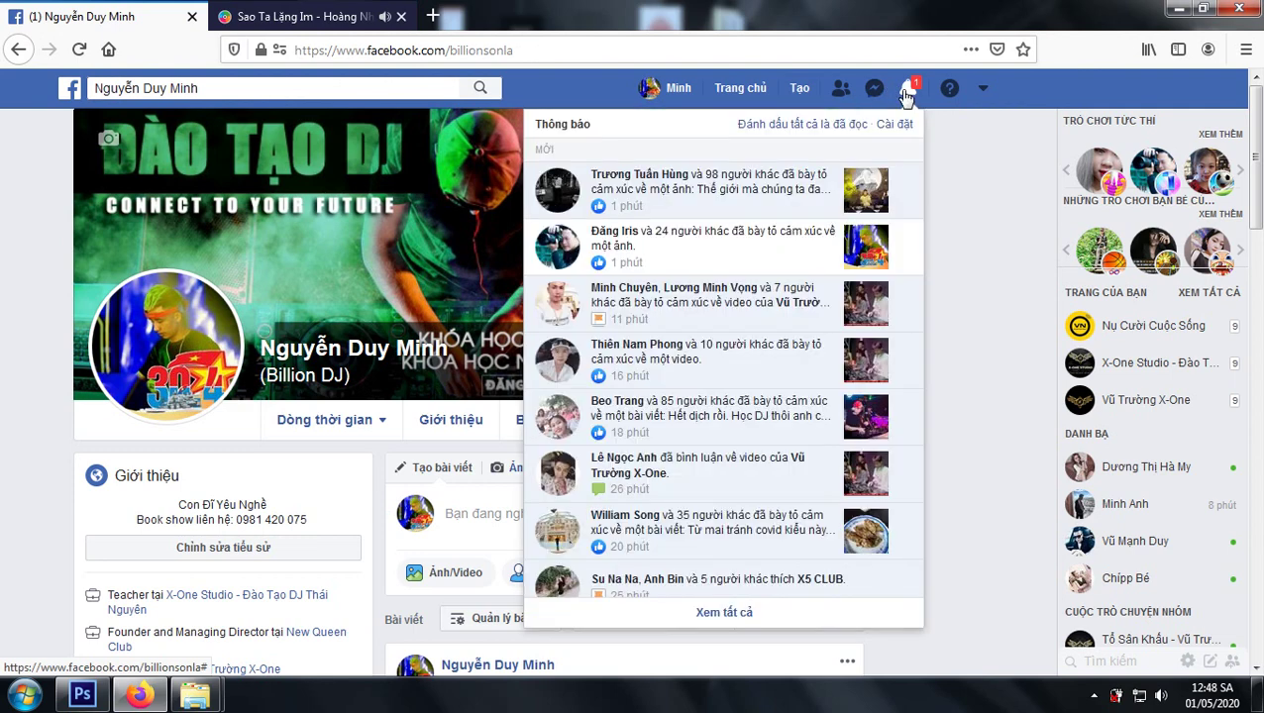
click(906, 94)
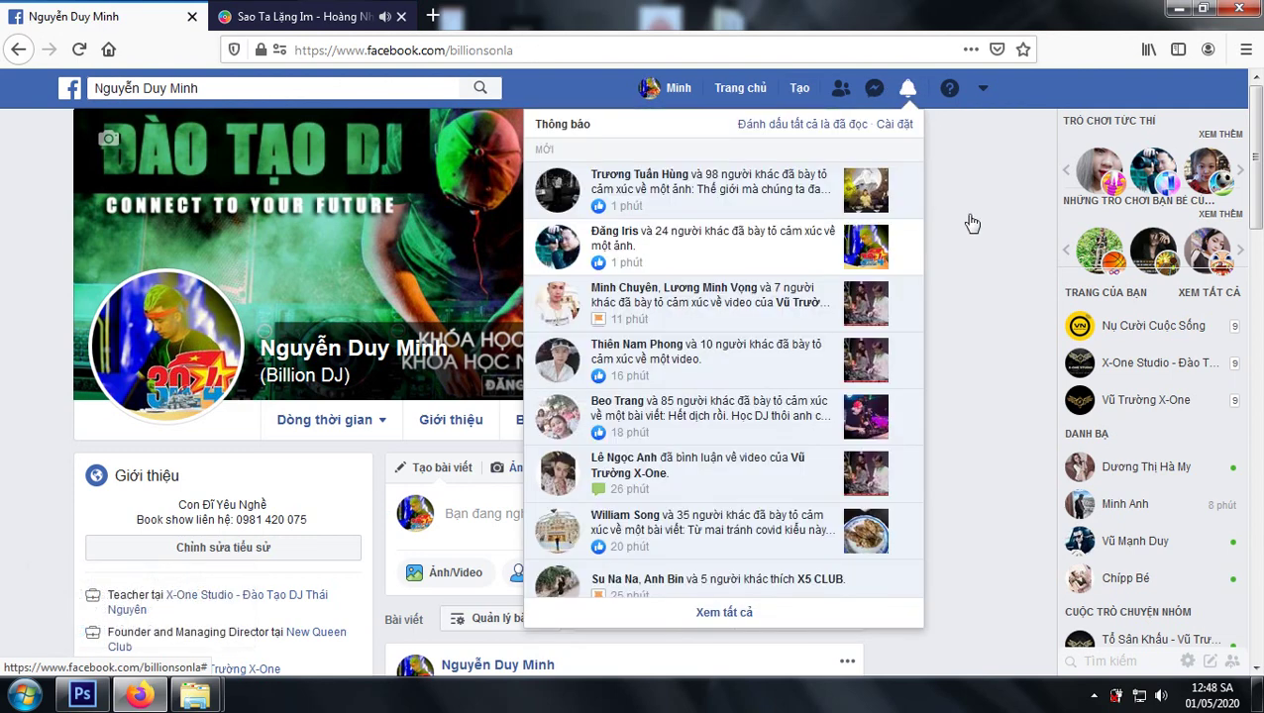
click(431, 16)
click(498, 51)
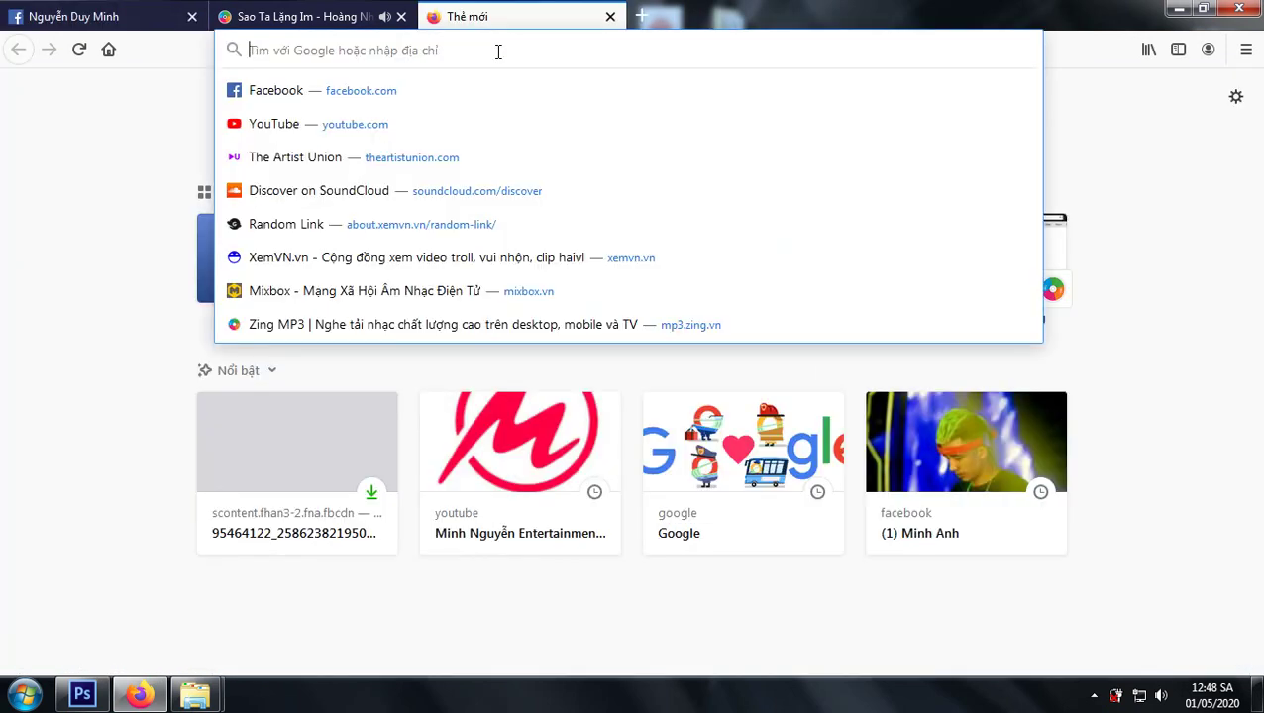
Step: Go to google.com and switch to Google Images
text(google.com/)
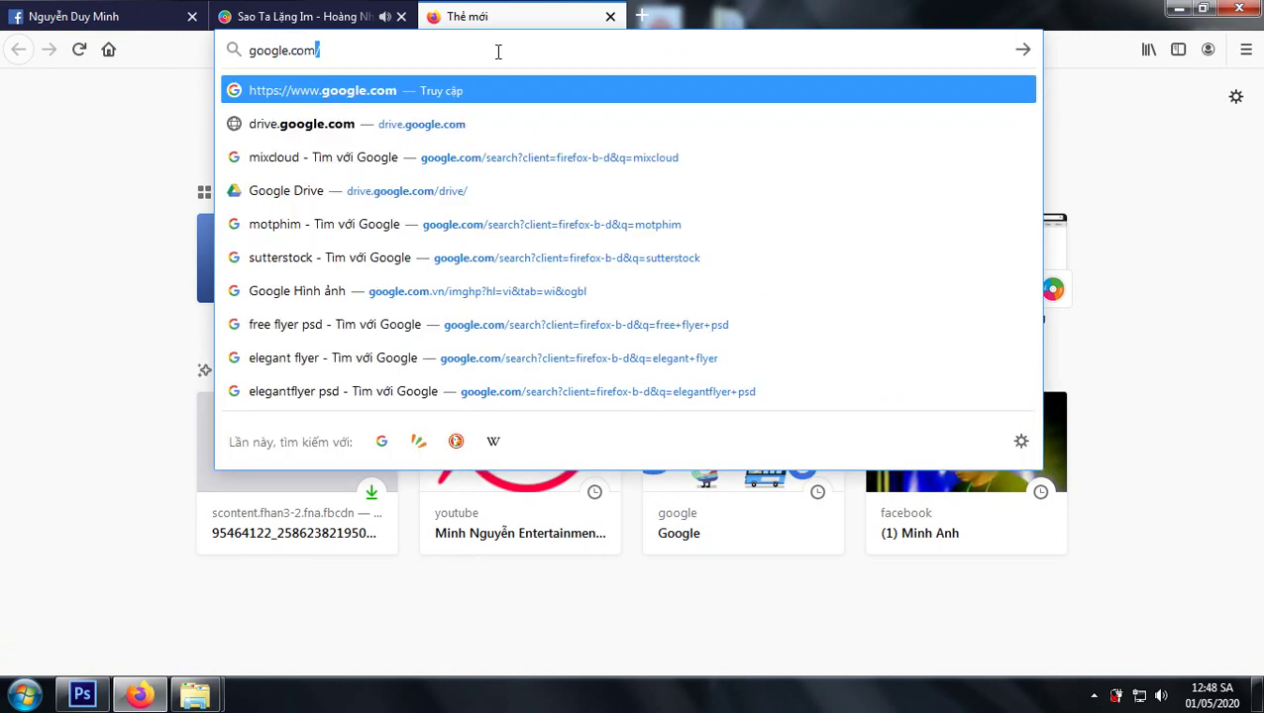
key(BackSpace)
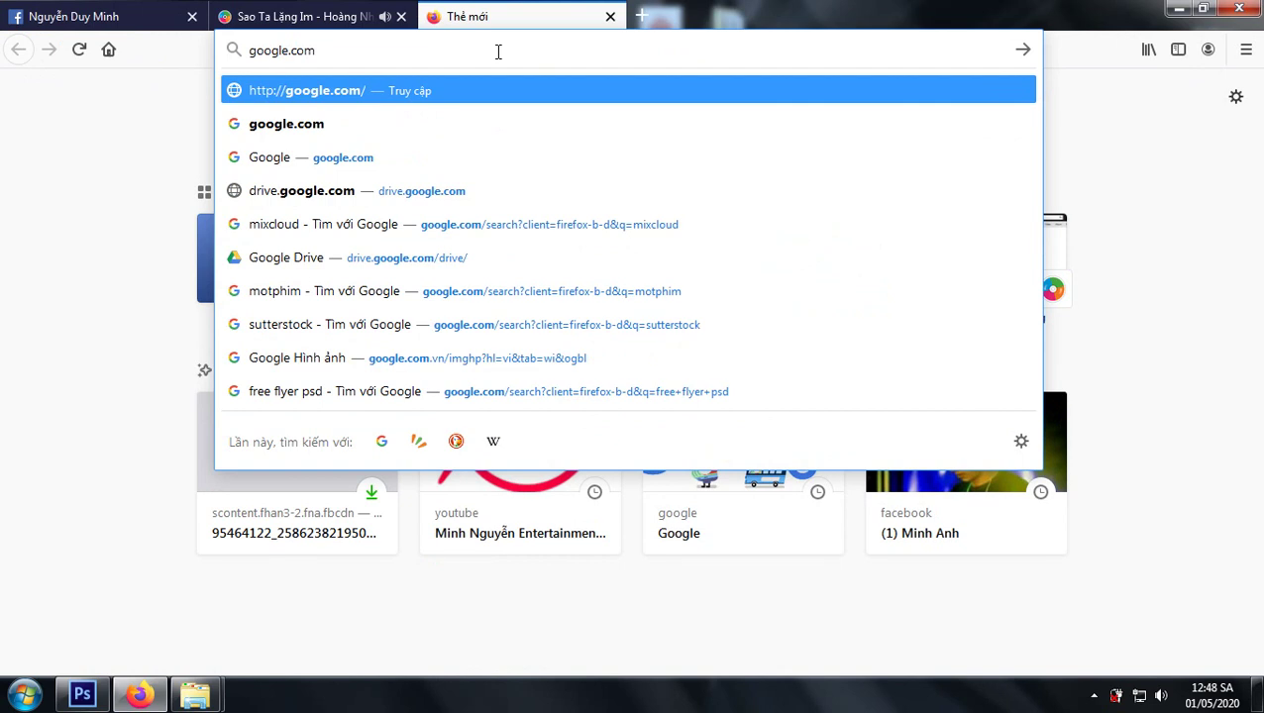
key(Return)
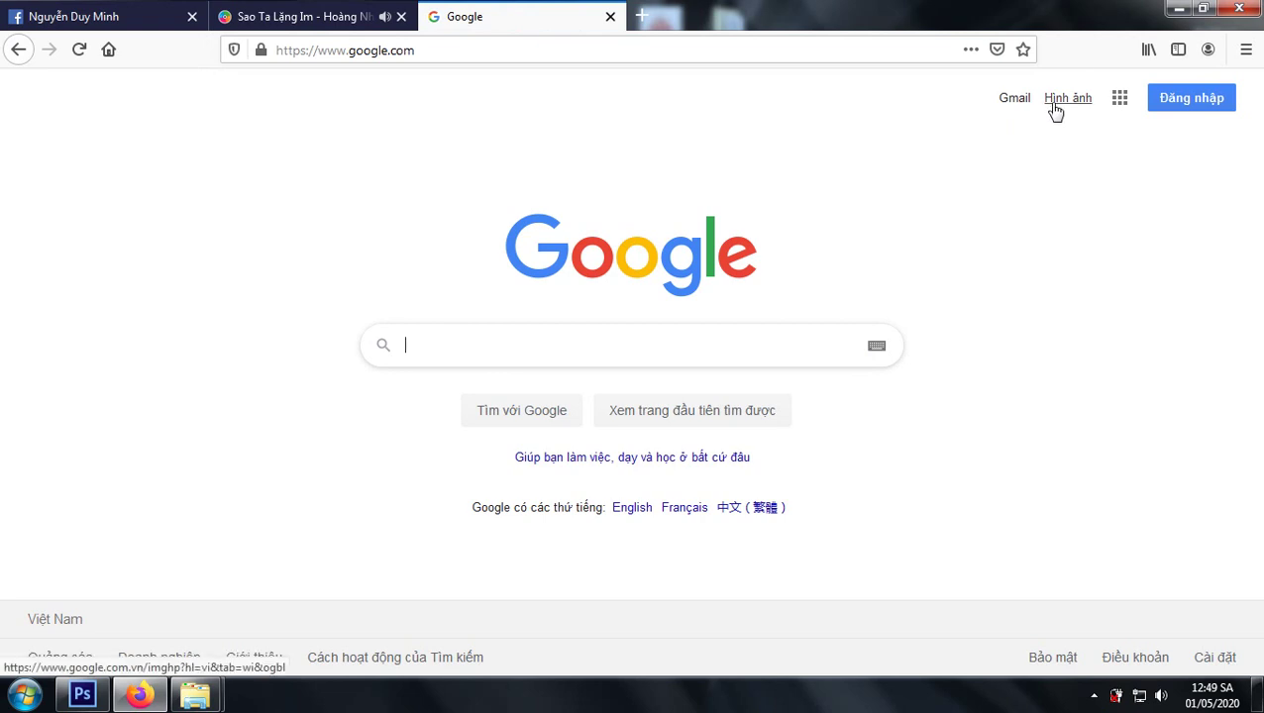
click(1065, 99)
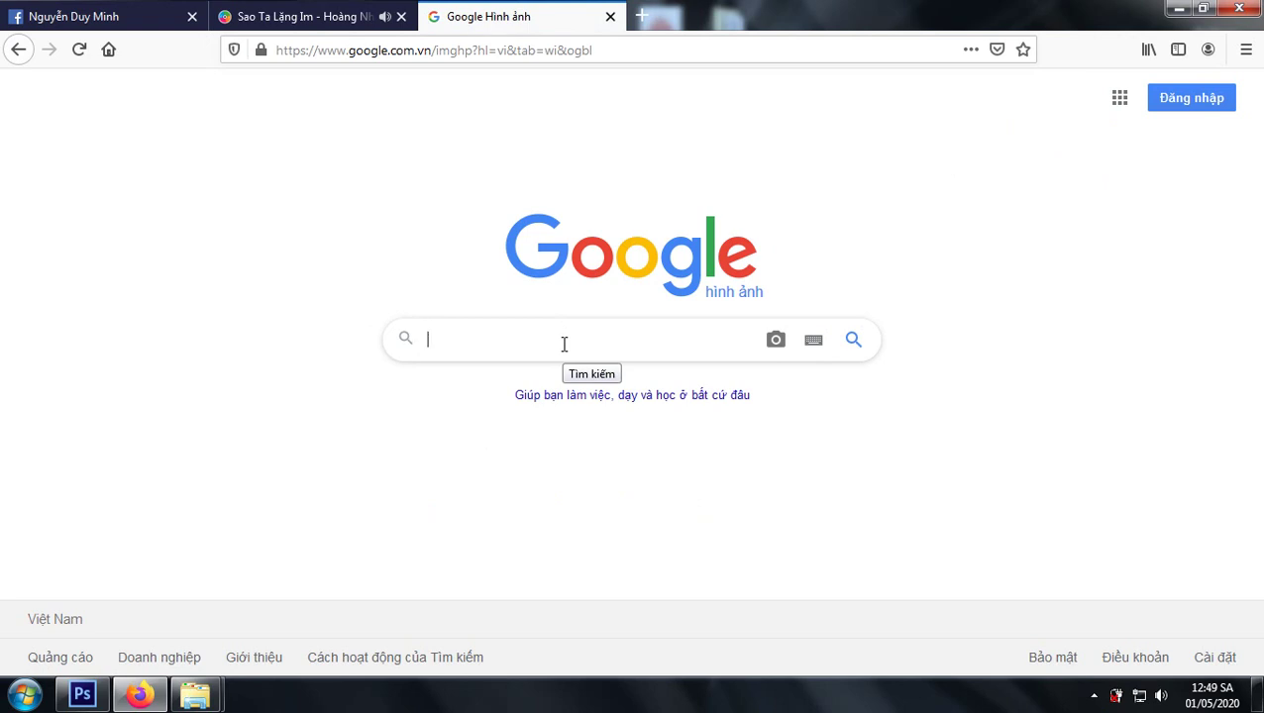
Step: Search Google Images for 'vj loop HD'
text(vj l)
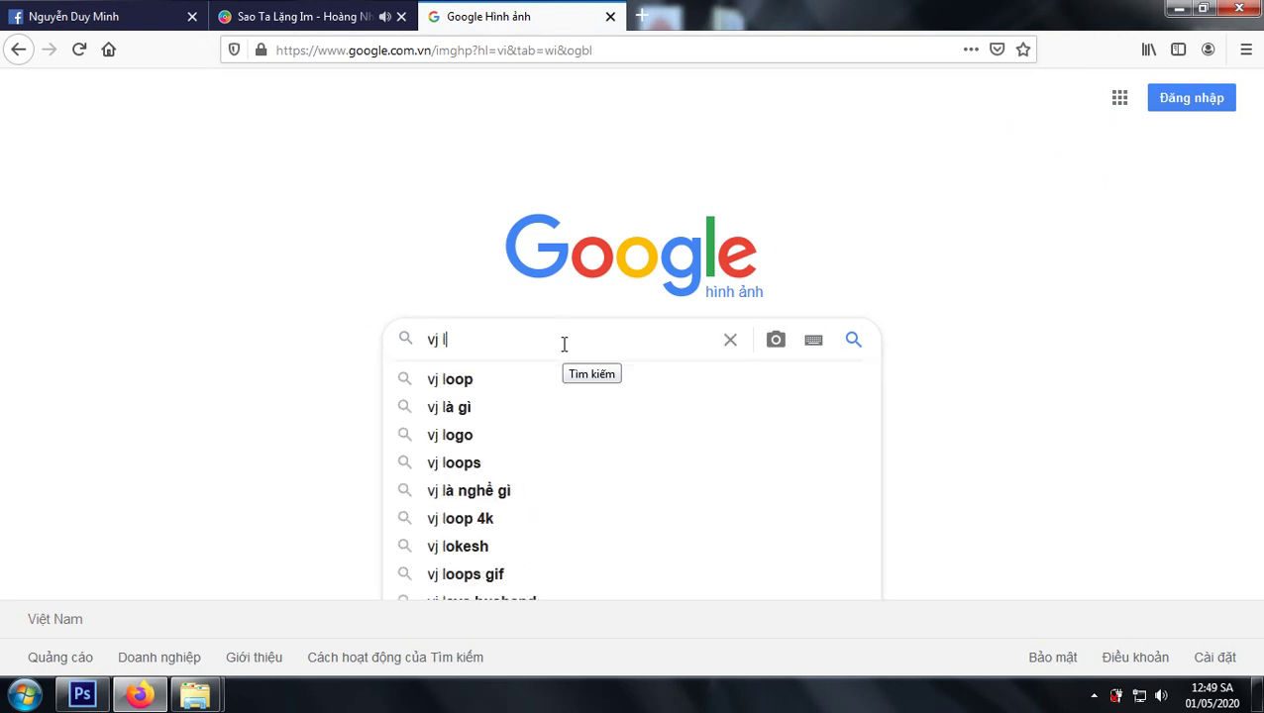
text(ooop)
key(BackSpace)
key(BackSpace)
text(p HD)
key(Return)
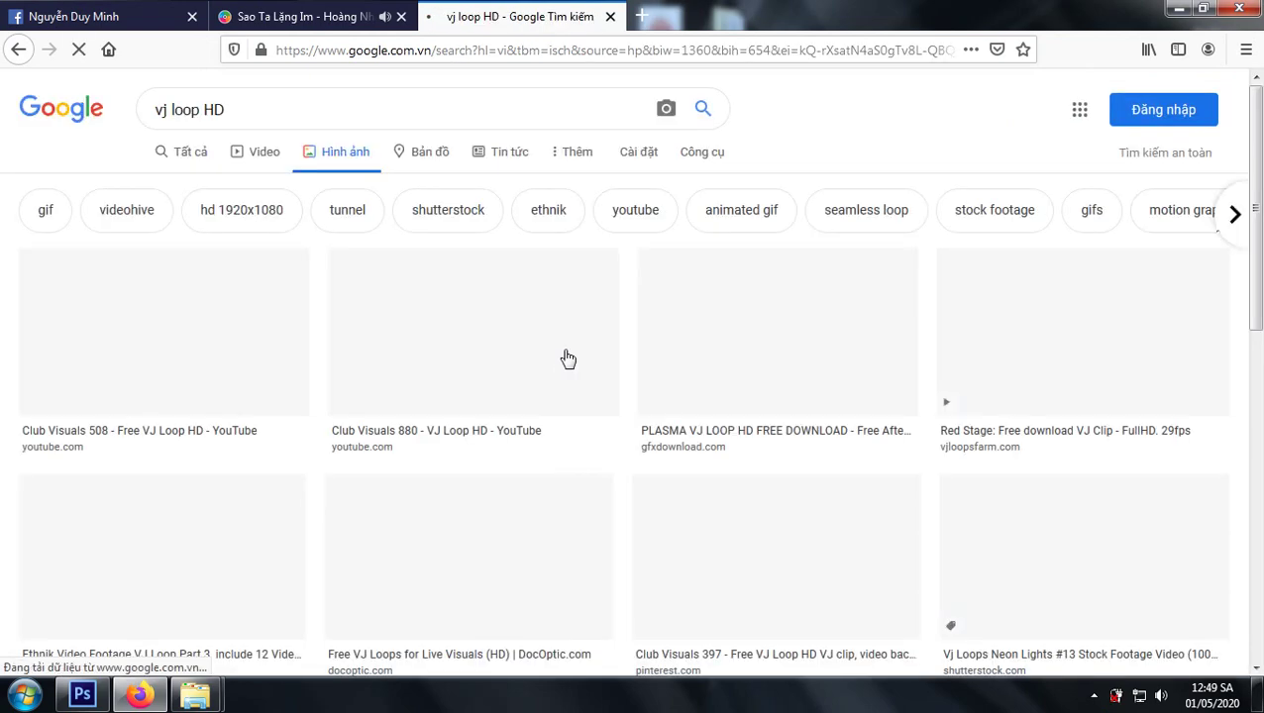
Step: Browse the results and preview the kaleidoscope image
scroll(426, 424, down, 5)
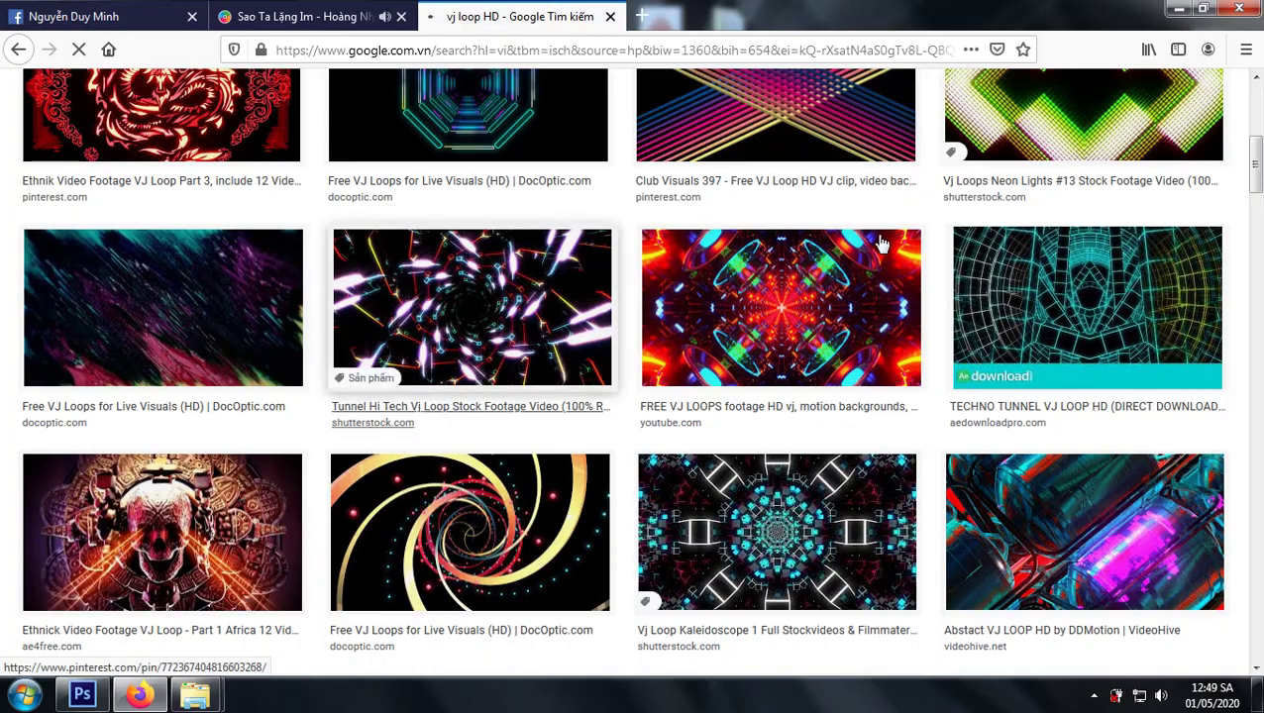
scroll(446, 435, down, 3)
scroll(424, 475, down, 3)
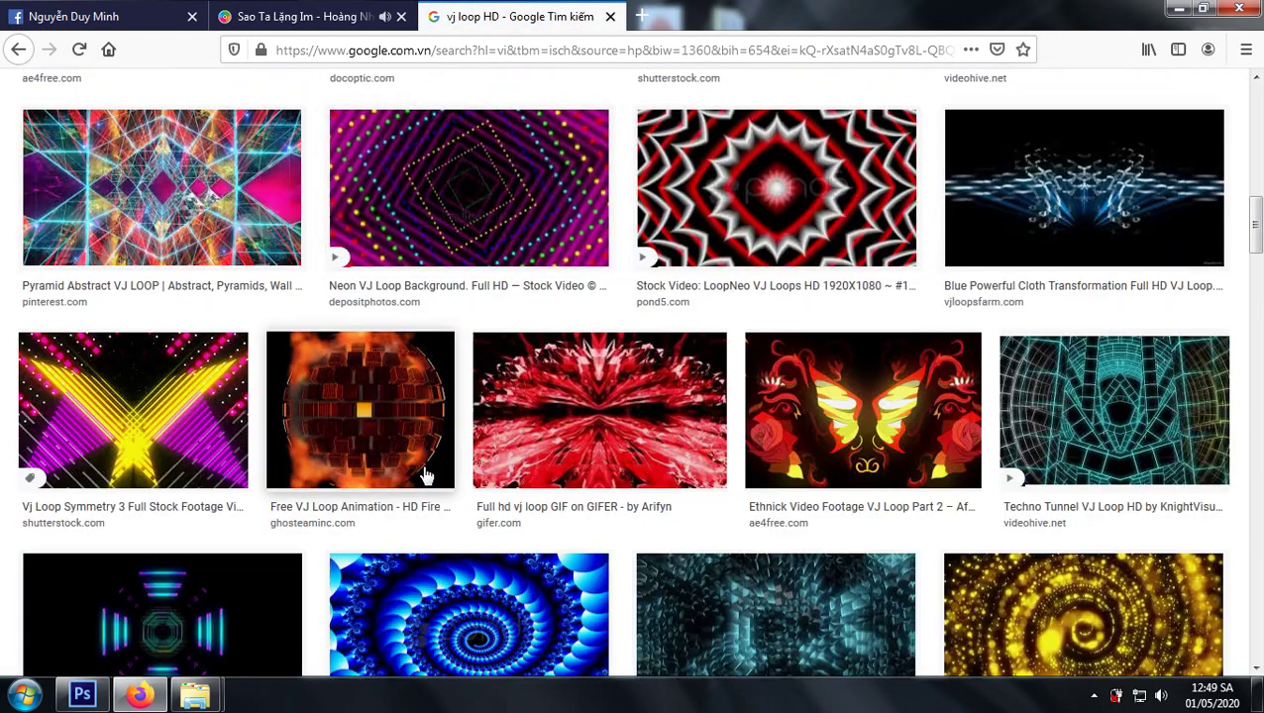
scroll(424, 475, up, 4)
scroll(555, 456, down, 8)
scroll(556, 455, up, 6)
scroll(556, 455, up, 4)
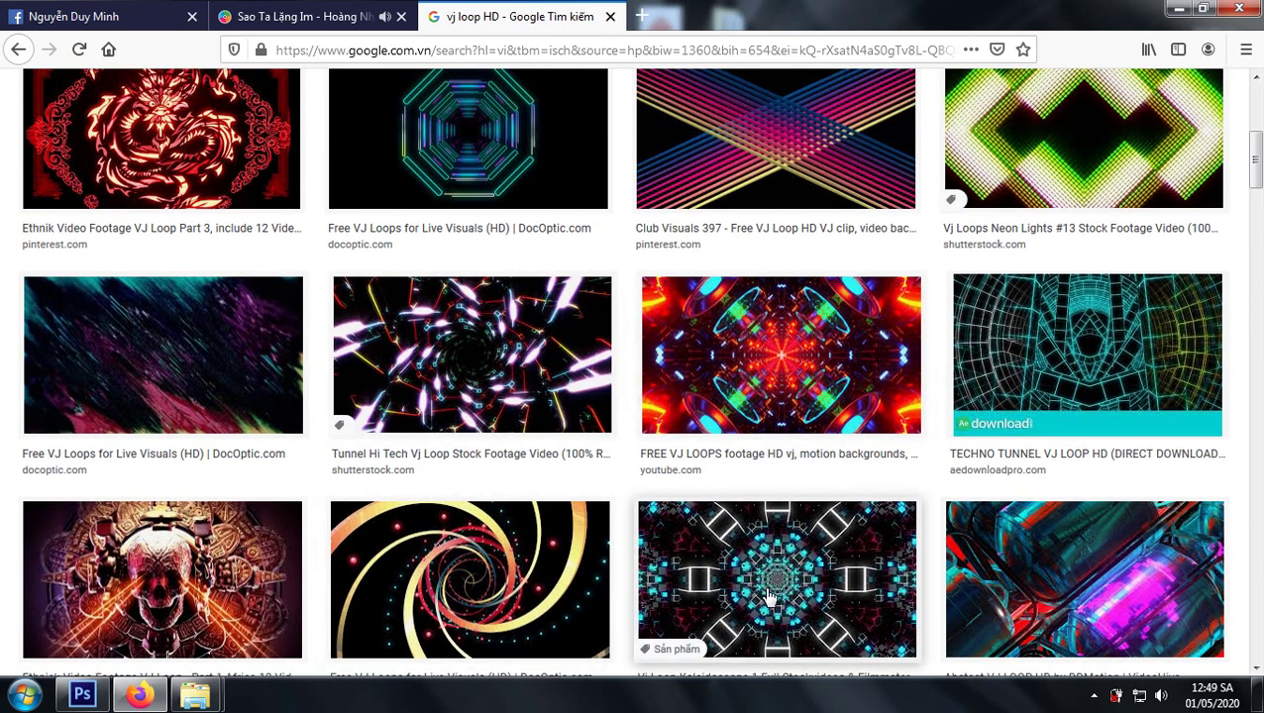
click(772, 583)
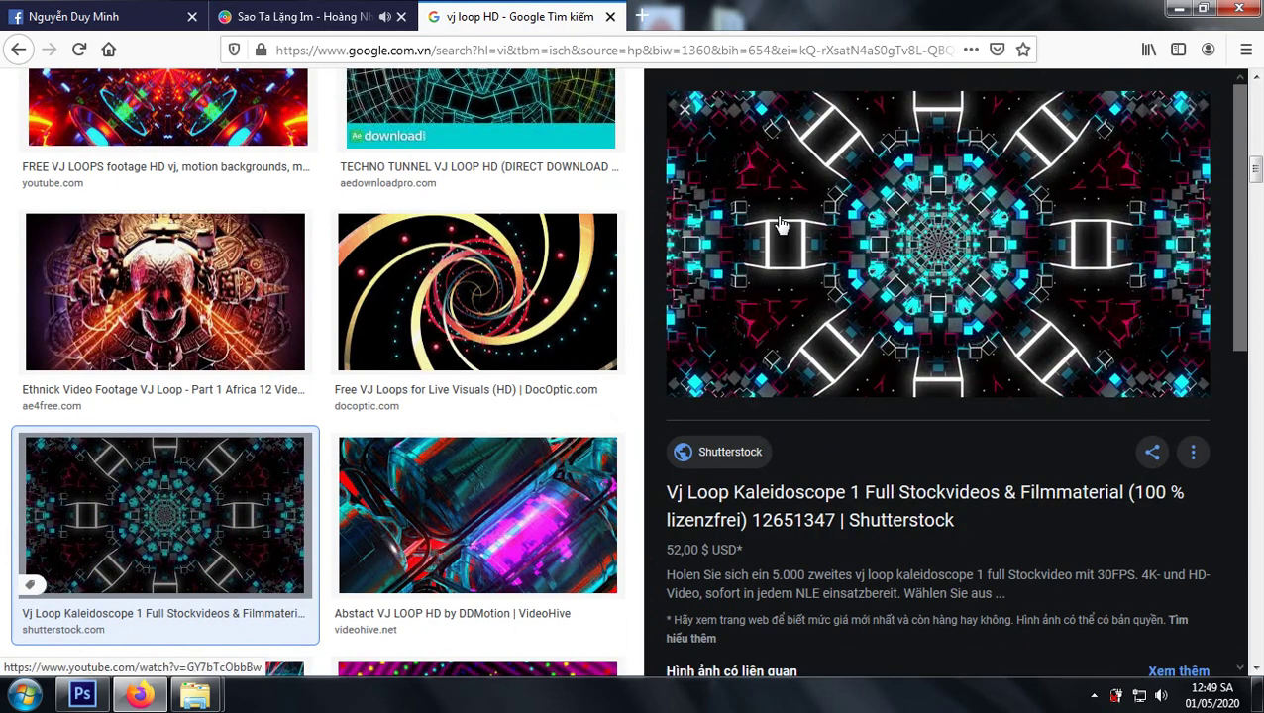
right_click(841, 128)
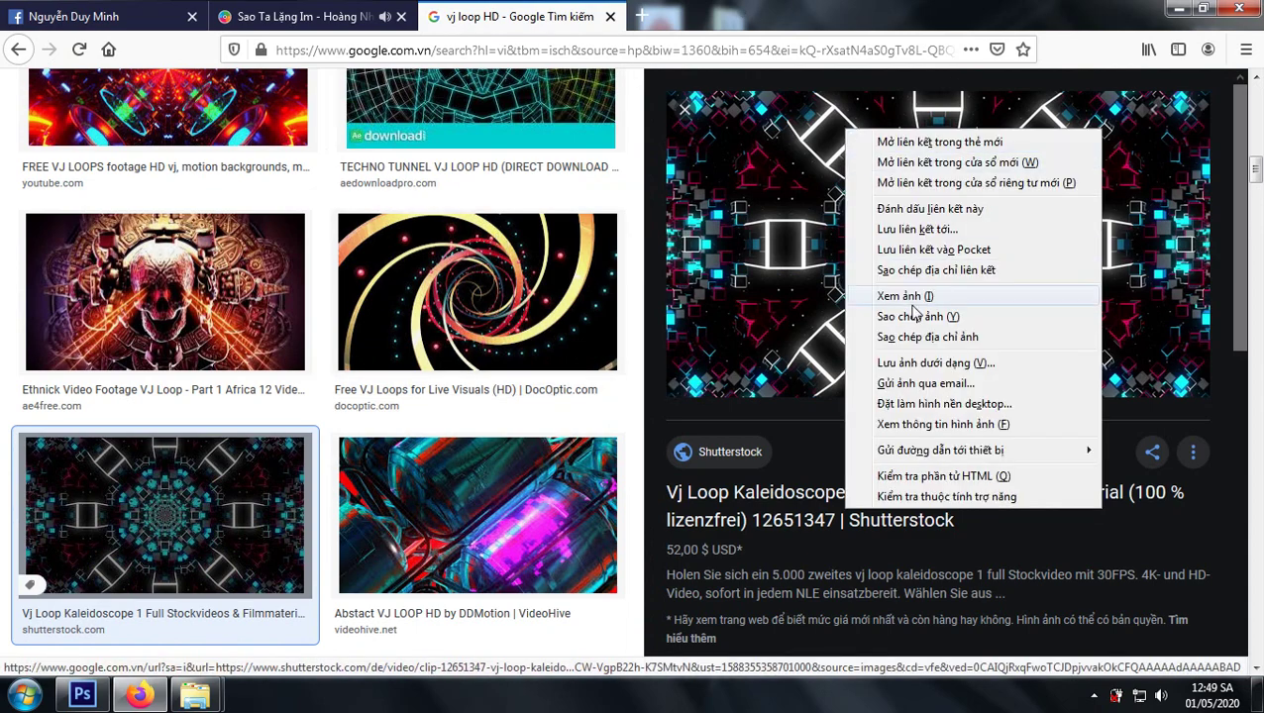
click(927, 336)
Step: Filter the image results to Large size only
scroll(522, 339, up, 5)
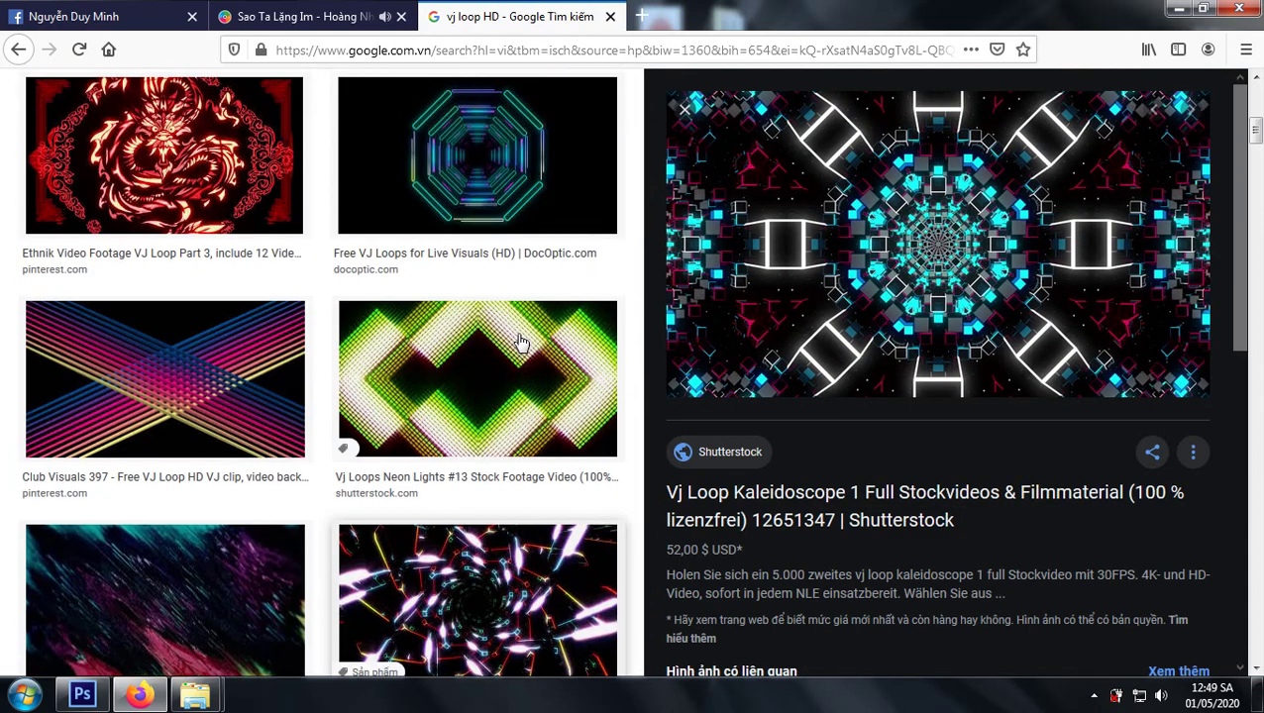
scroll(522, 340, up, 5)
click(704, 149)
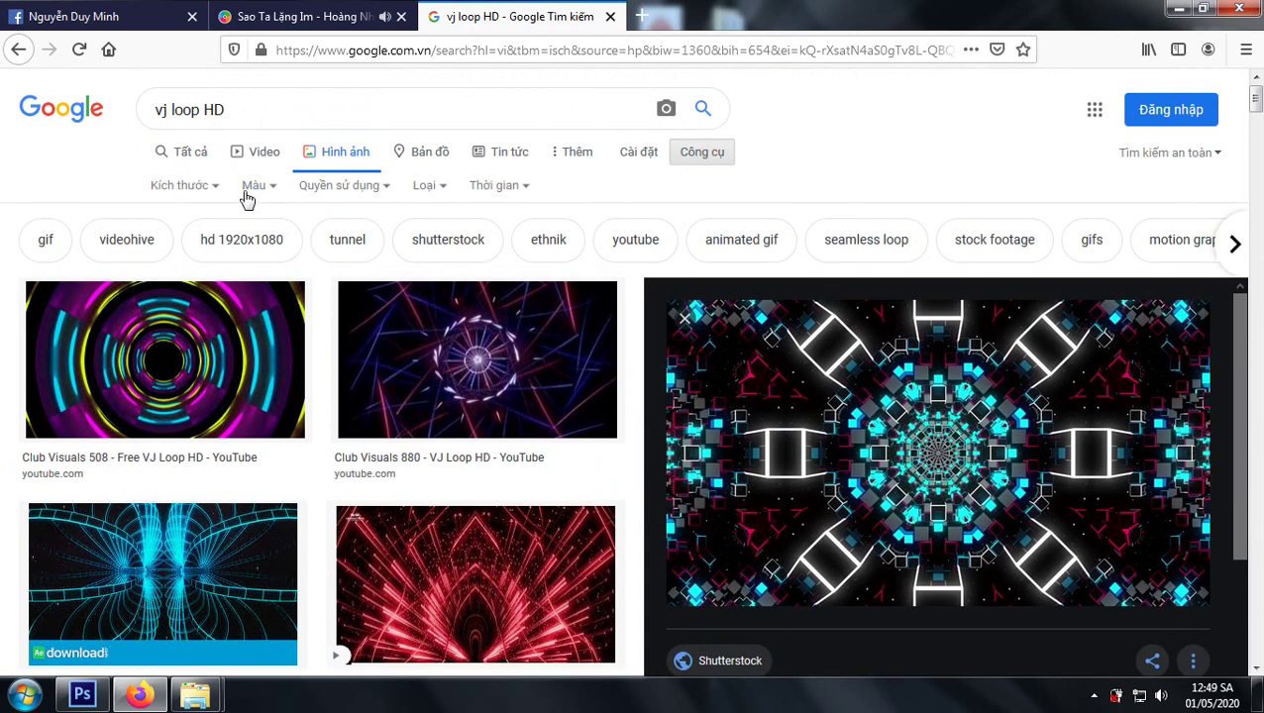
click(188, 192)
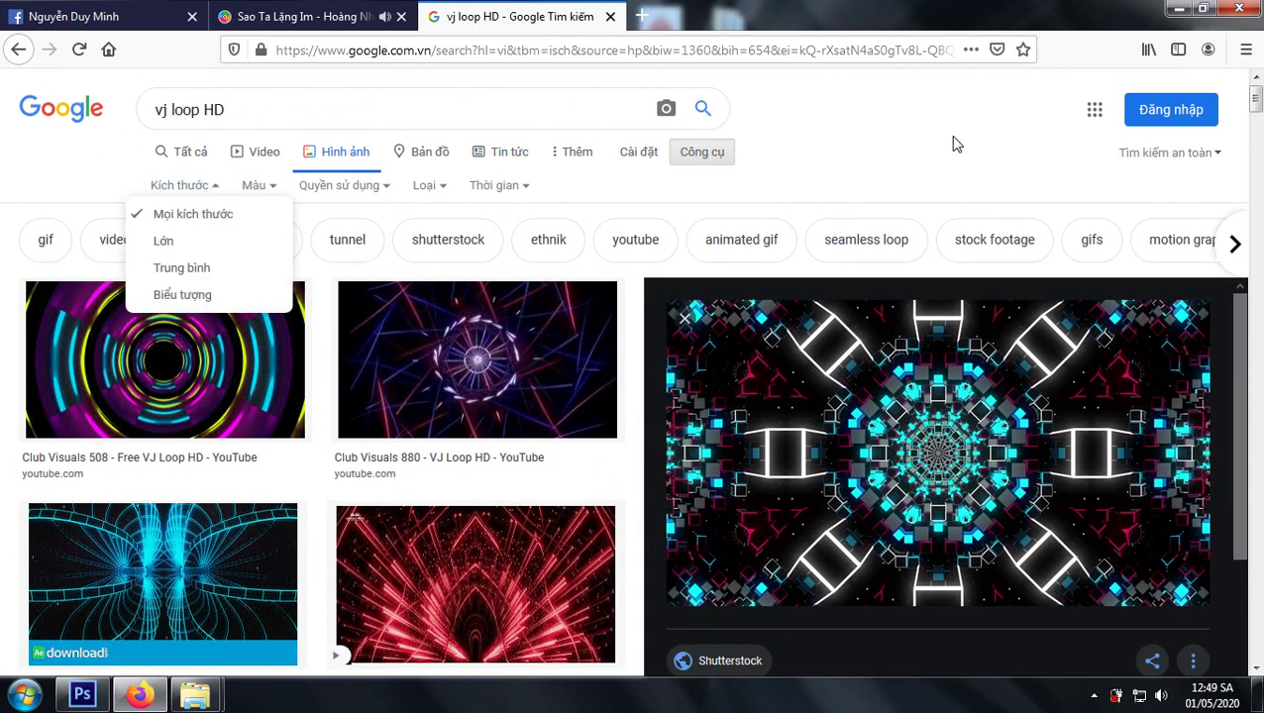
click(201, 249)
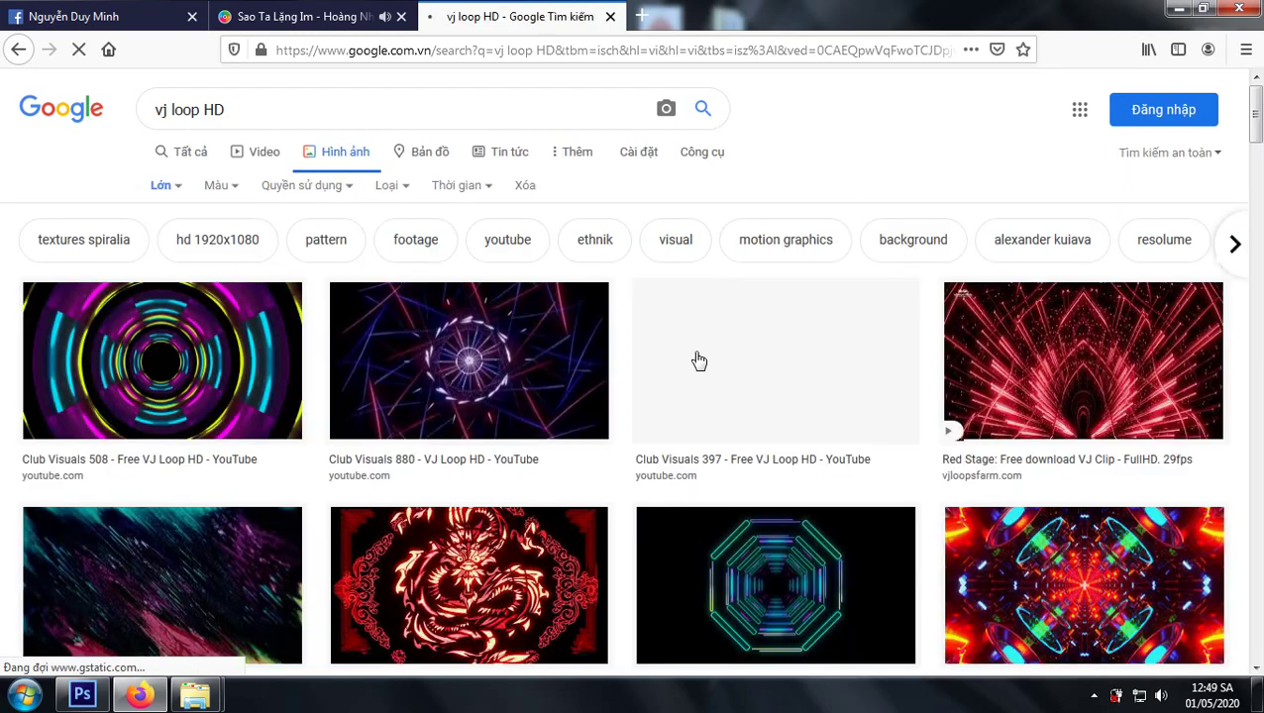
Step: Copy the image address of the red dragon result
scroll(555, 468, down, 5)
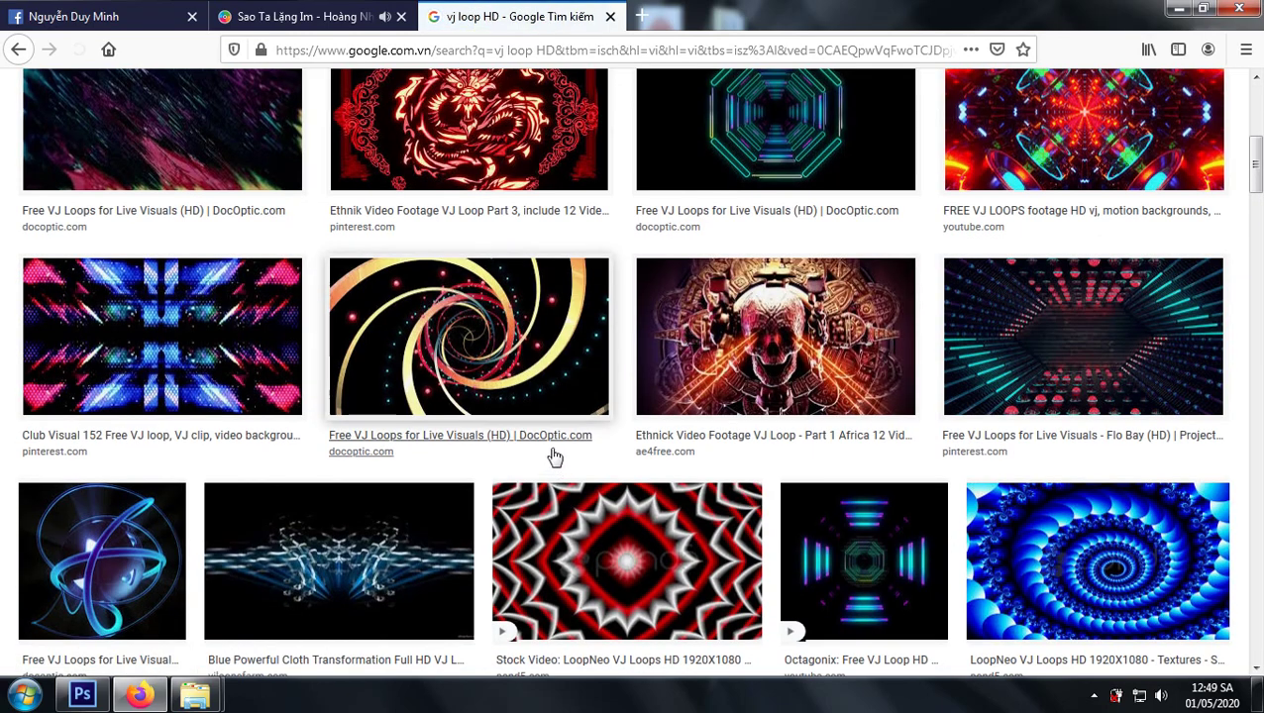
scroll(428, 368, up, 3)
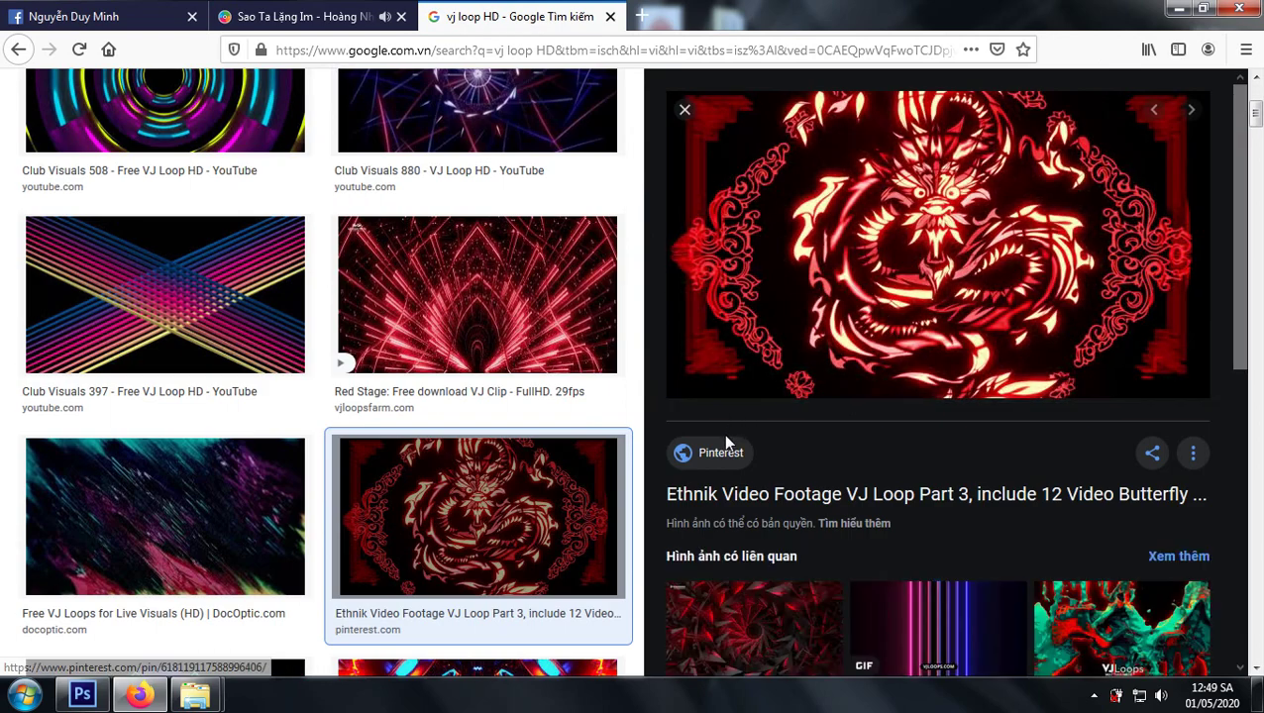
right_click(891, 251)
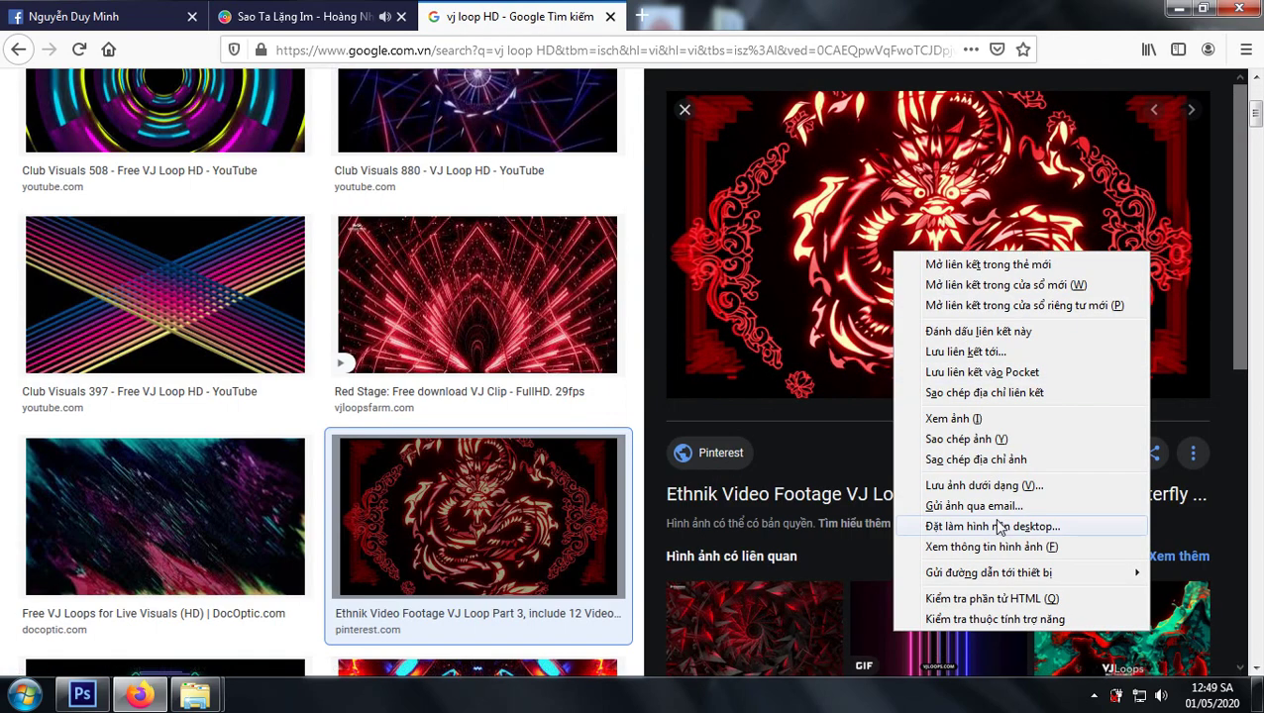
click(988, 461)
click(537, 49)
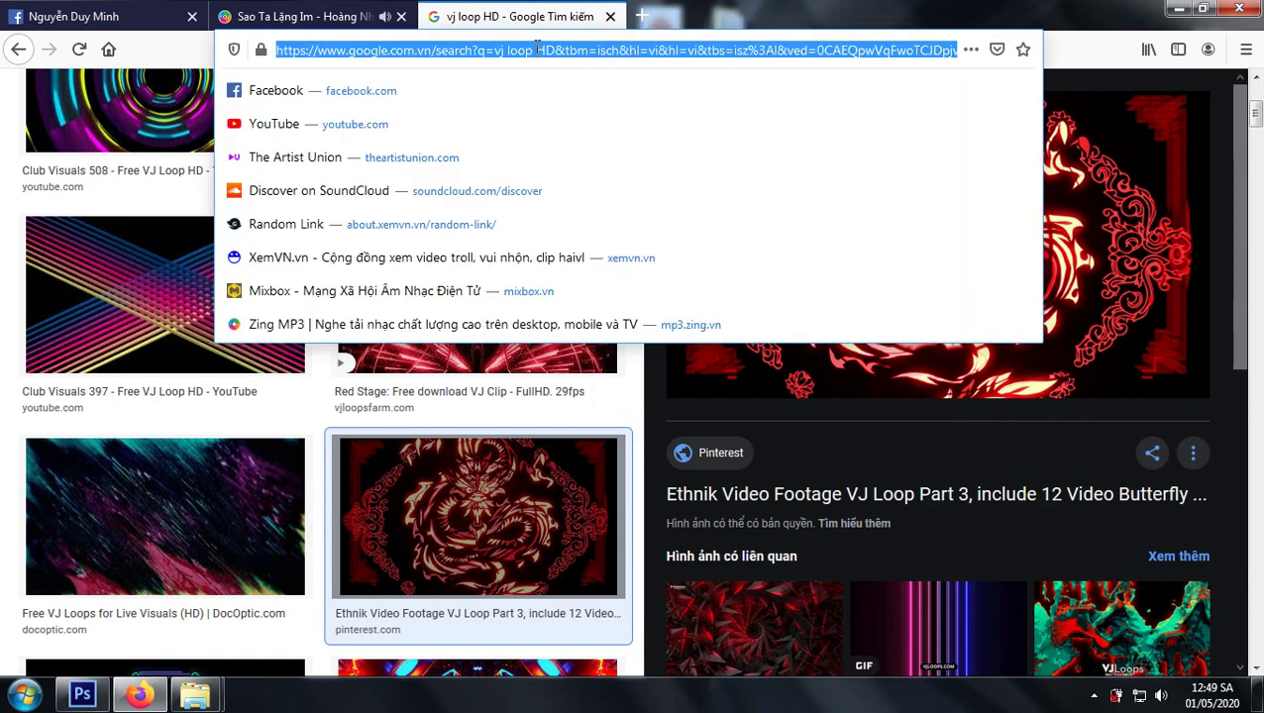
Step: Load the full-size dragon image from the copied address and begin saving it
text(https://i.pinimg.com/originals/1c/dc/15/1cdc15597ca19cc36cb5a0c9f04c7cf7.jpg)
key(Return)
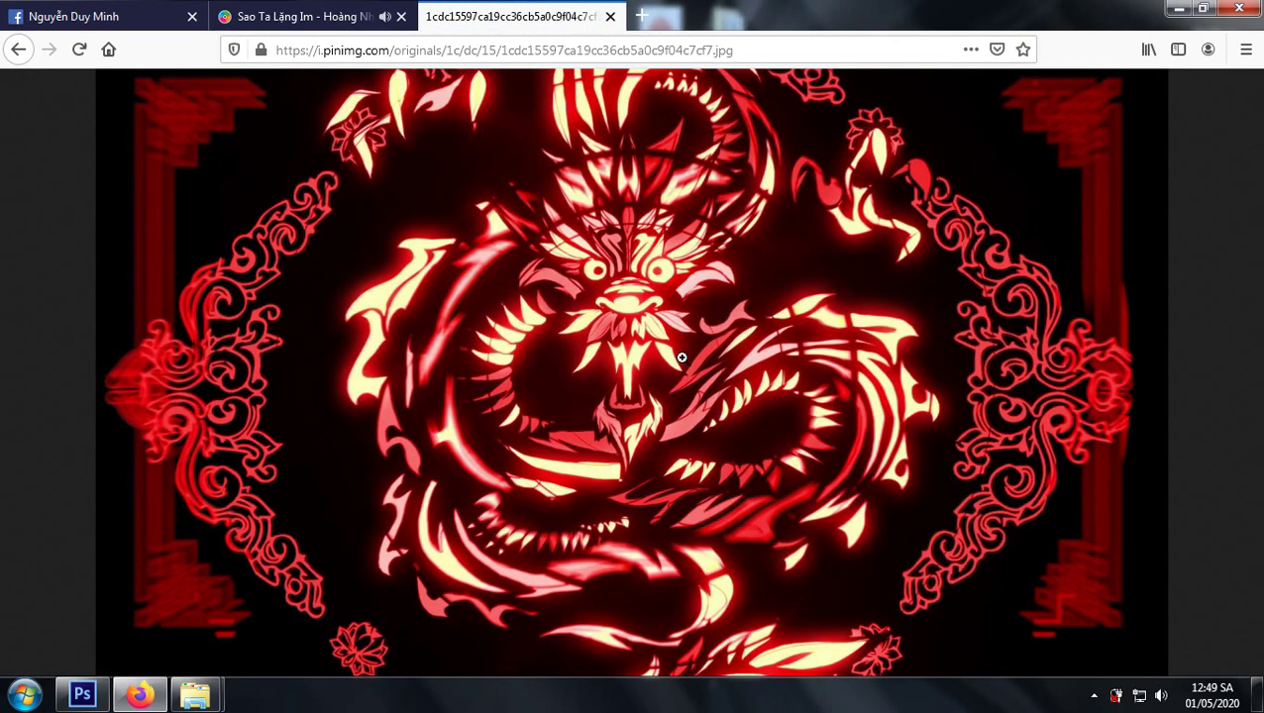
right_click(560, 184)
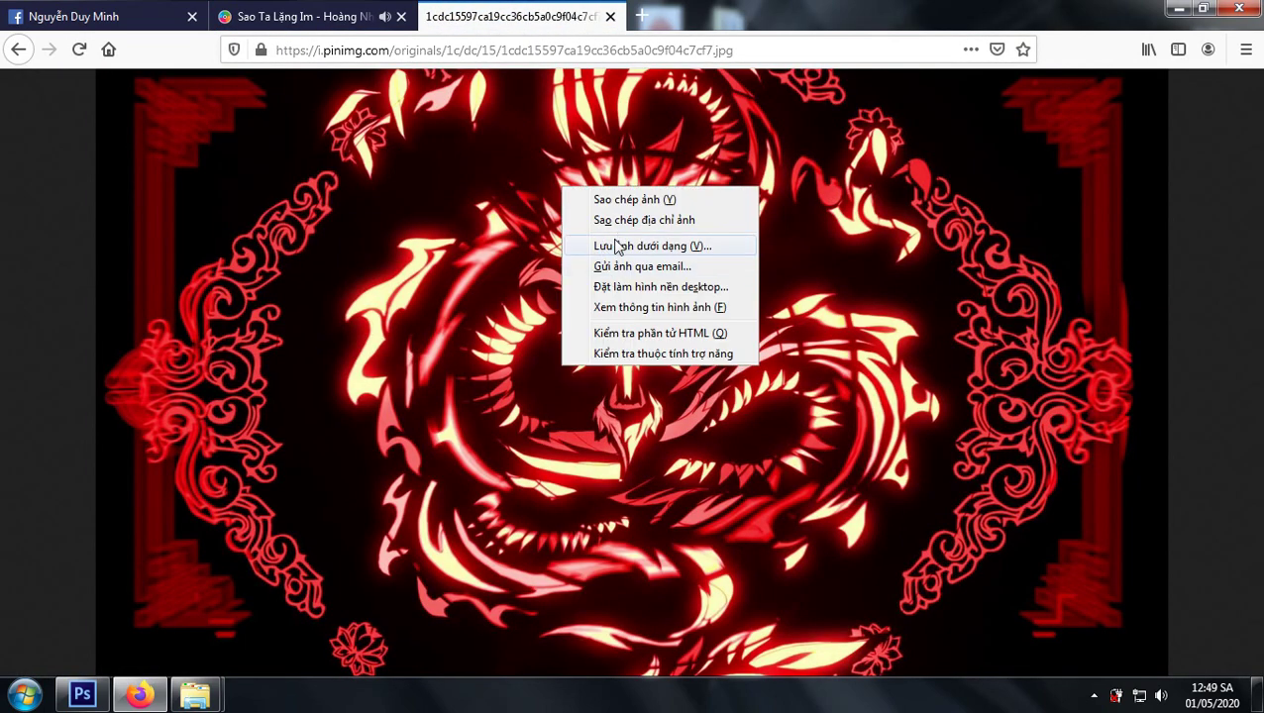
click(614, 247)
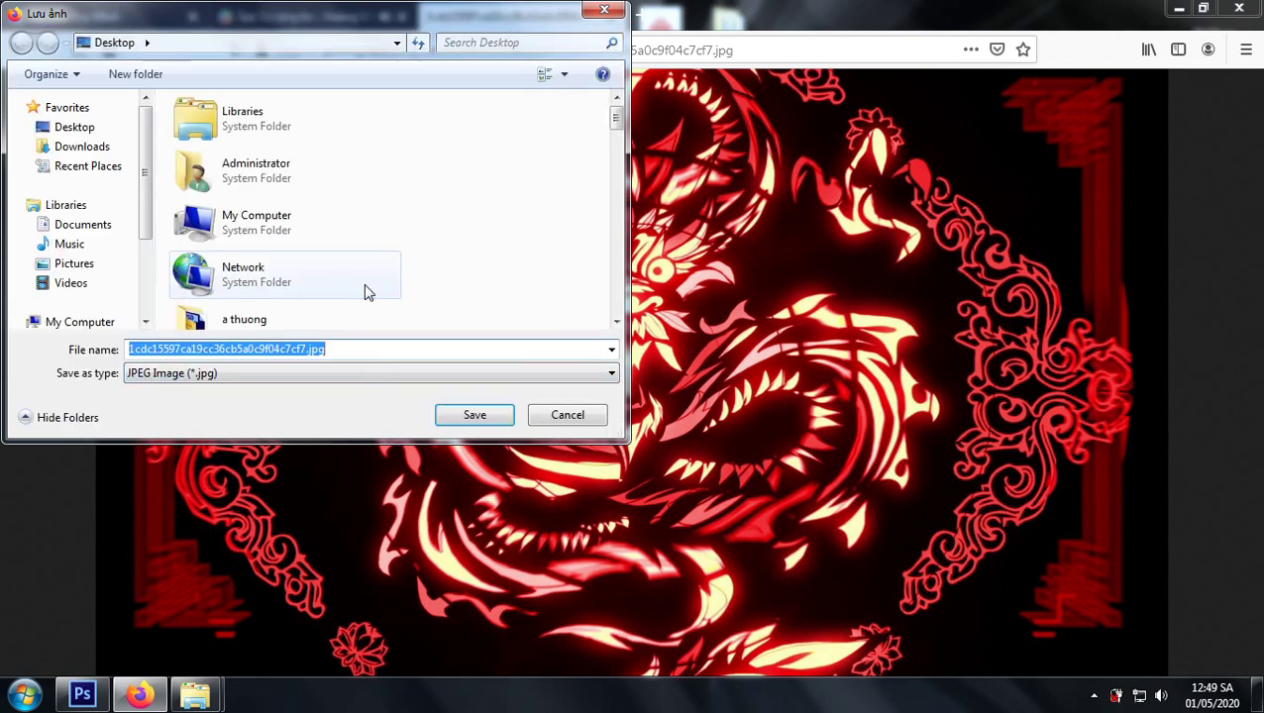
Step: Create a 'poster desig' folder and save the image there as background
click(129, 74)
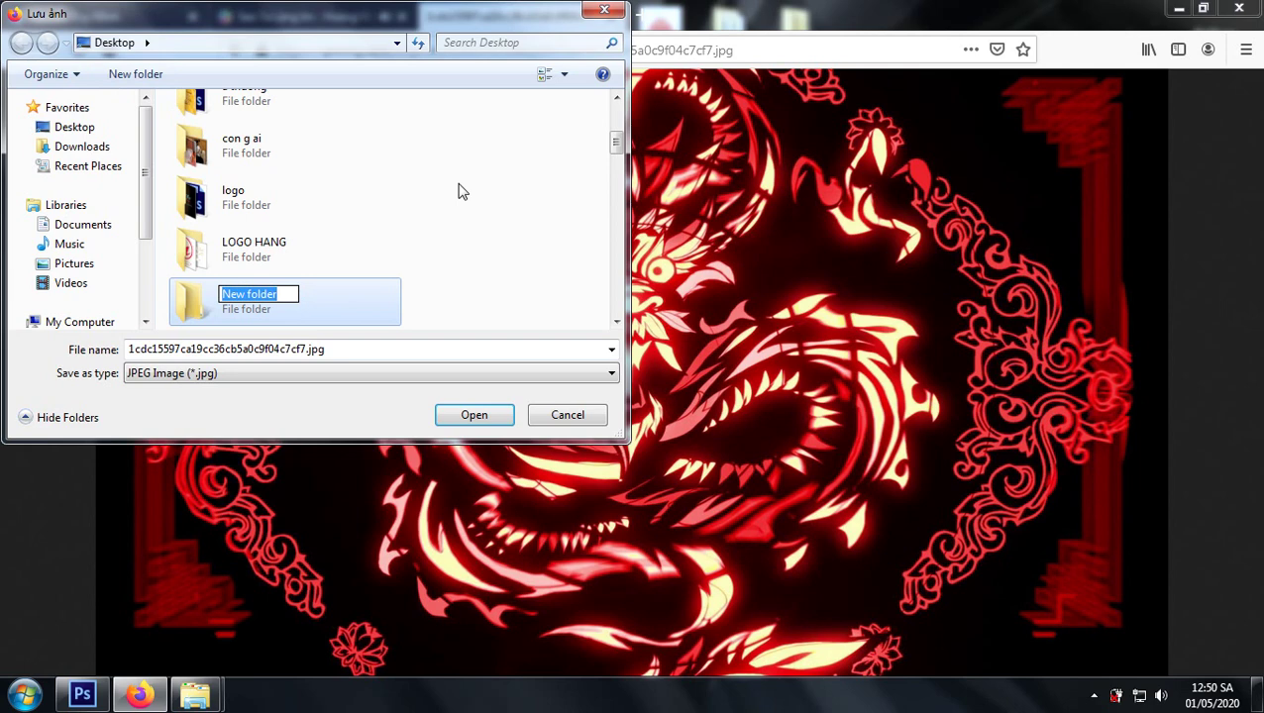
text(posser desig)
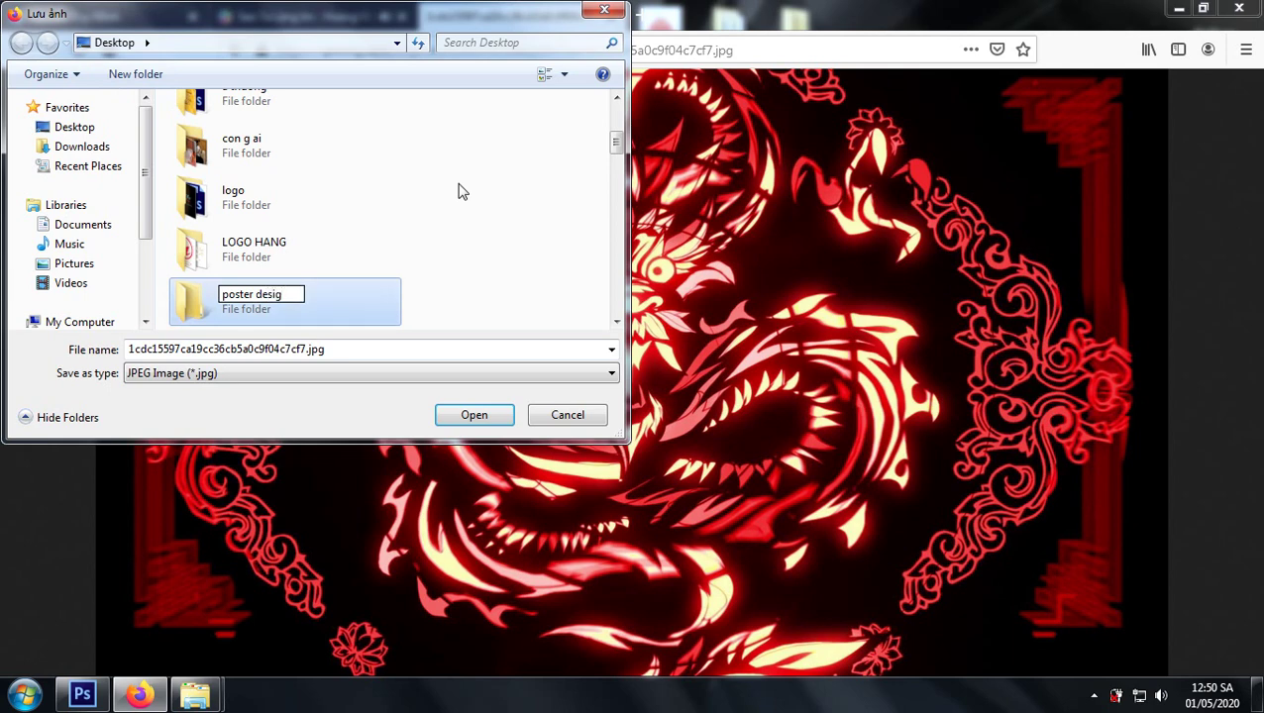
key(Return)
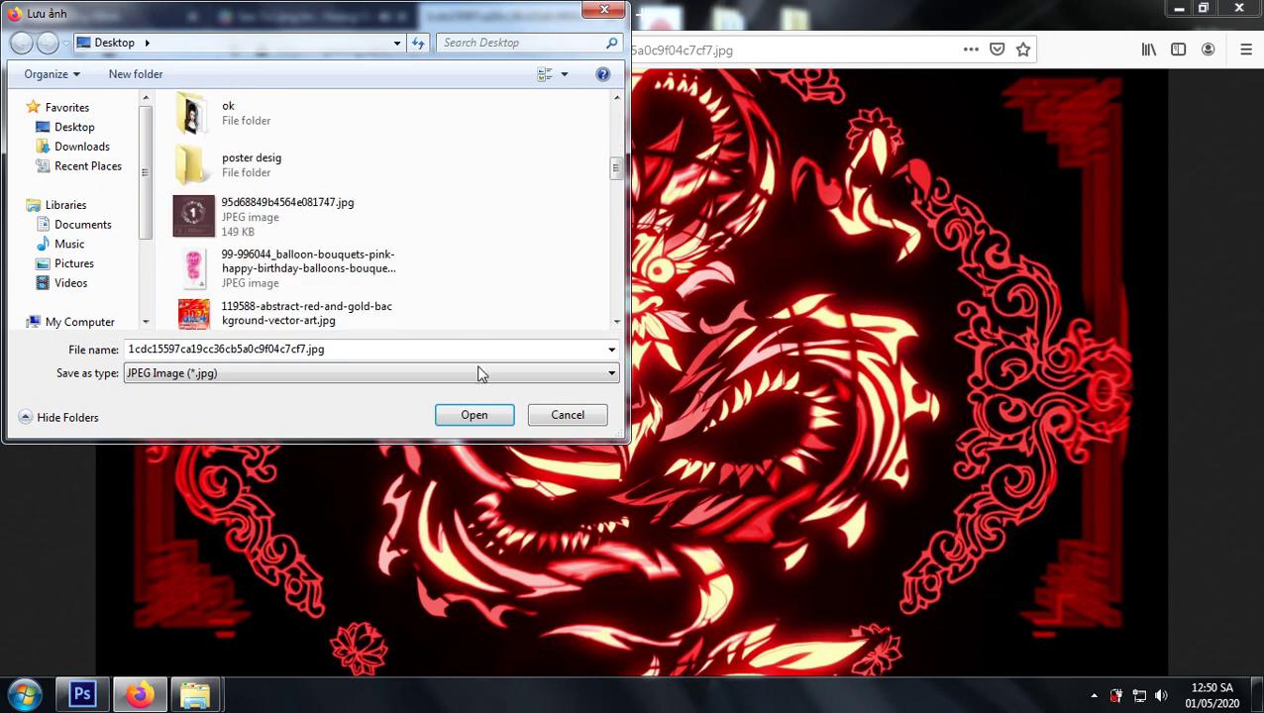
double_click(330, 179)
click(374, 347)
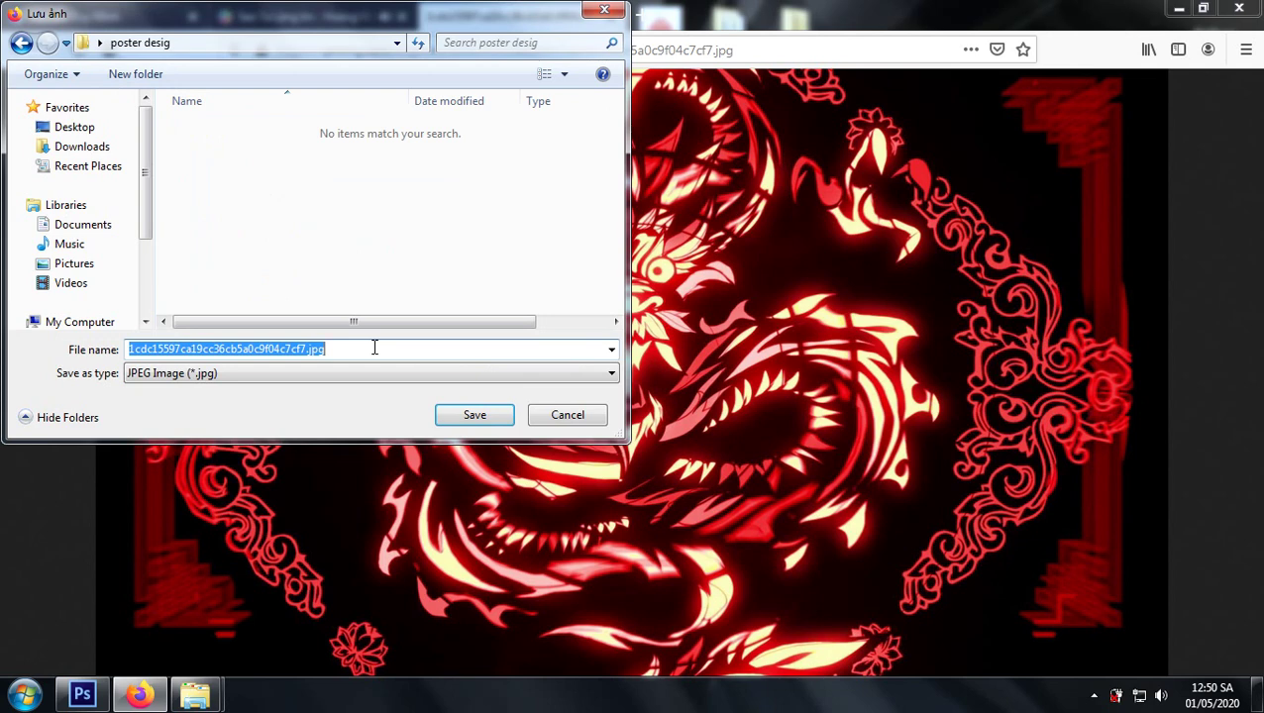
text(background)
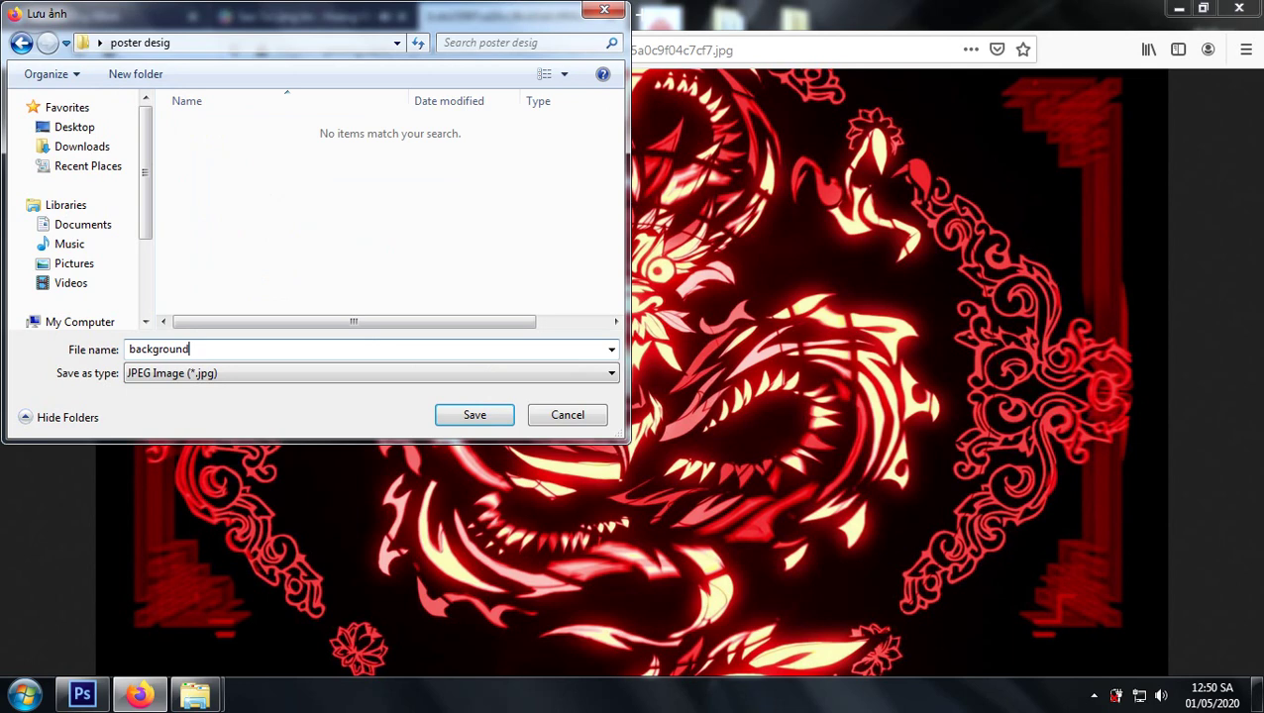
key(Return)
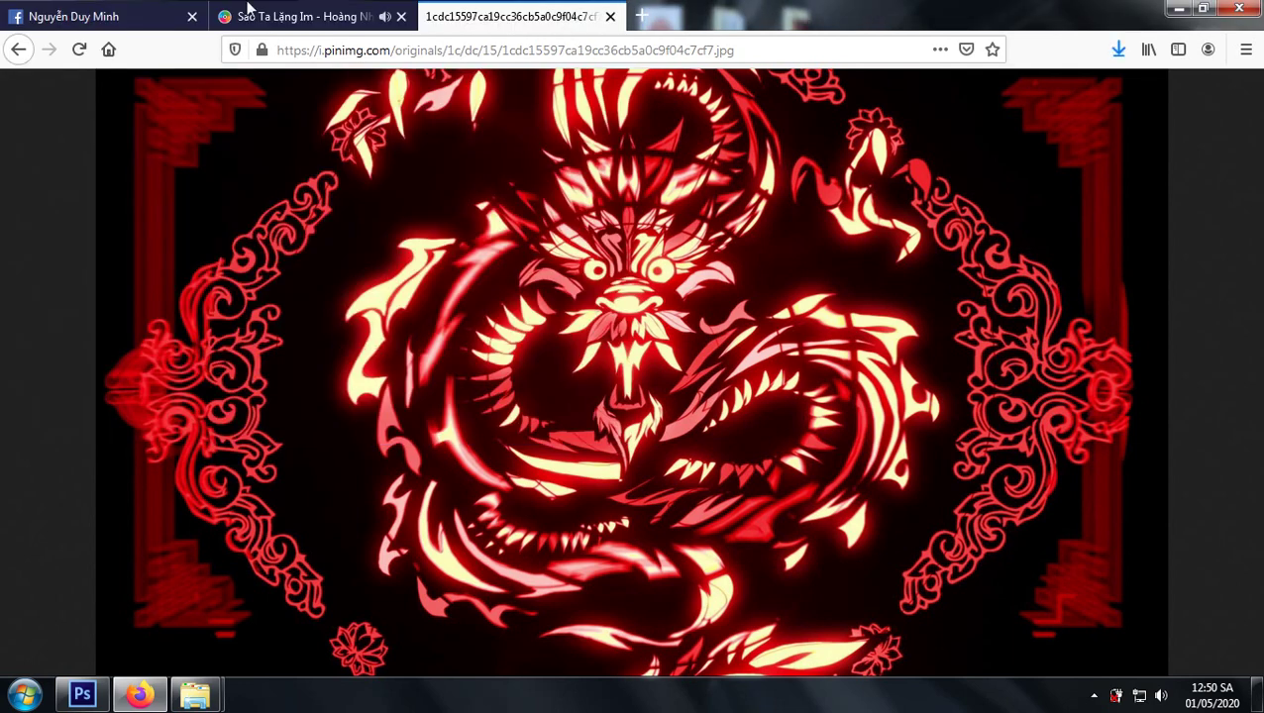
Step: Return to the Facebook profile and show all of its uploaded photos
click(609, 17)
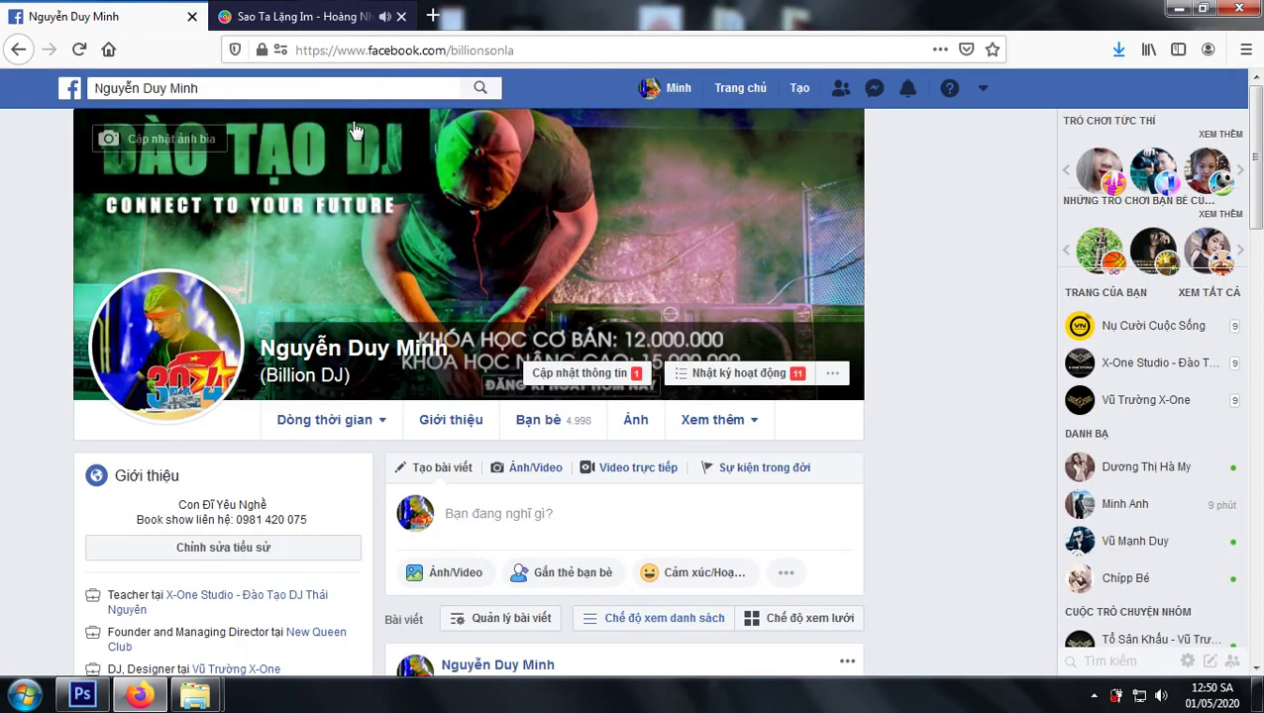
click(634, 432)
scroll(740, 475, down, 3)
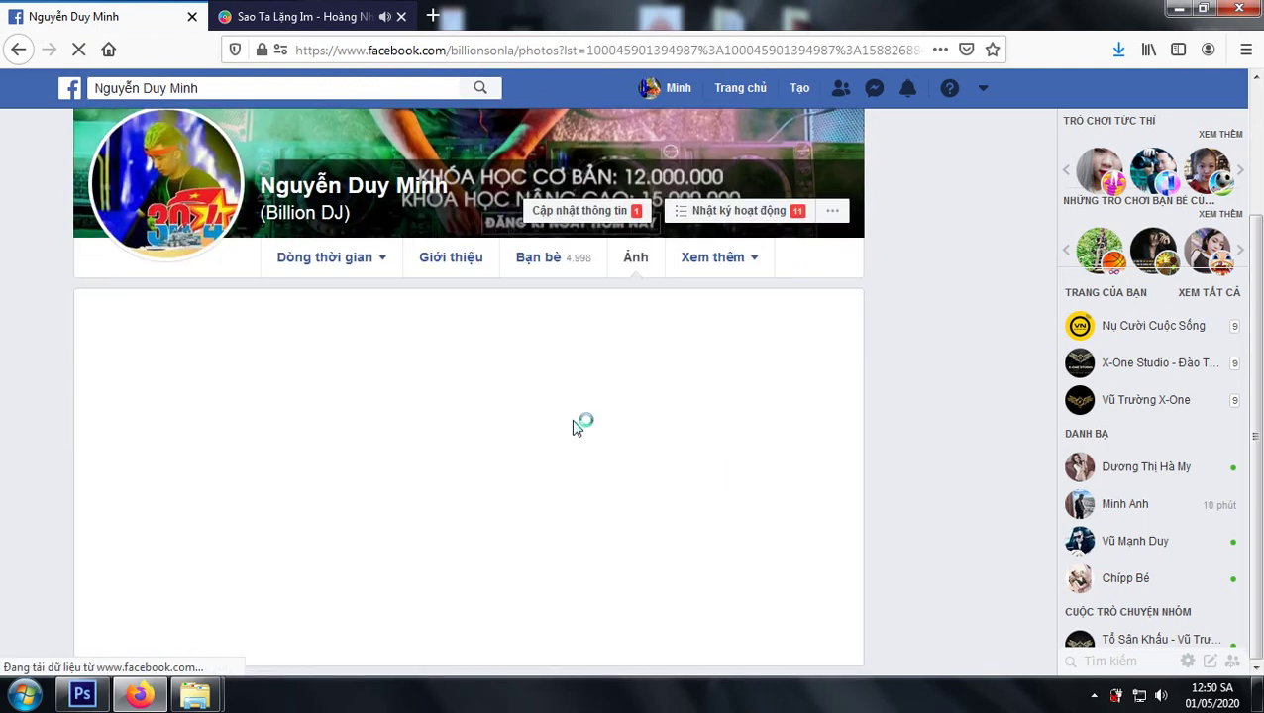
scroll(484, 469, up, 2)
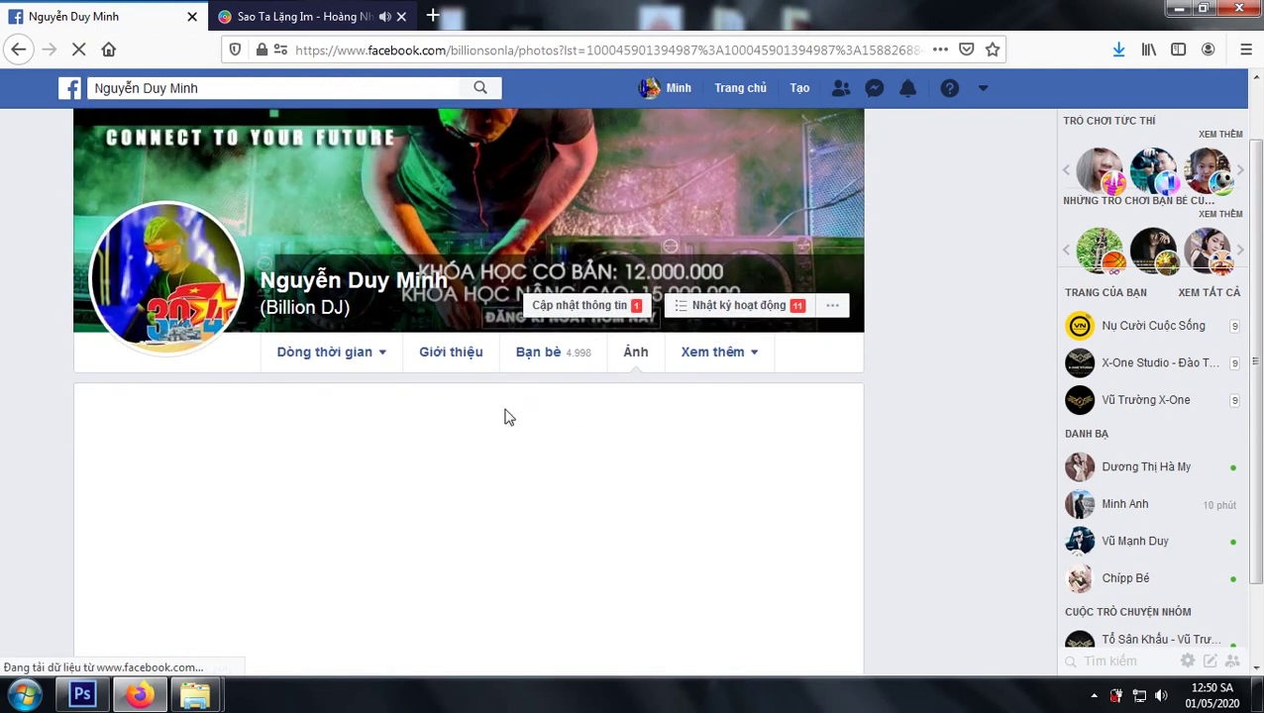
scroll(504, 417, down, 2)
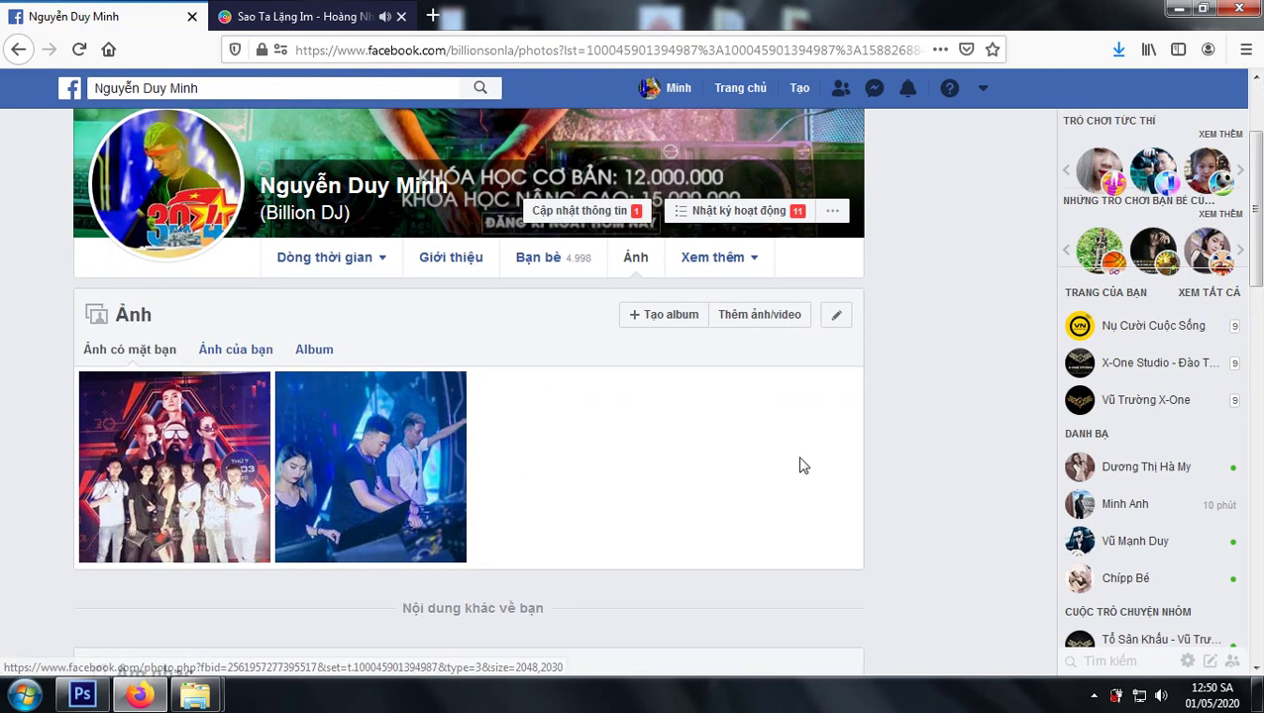
click(220, 353)
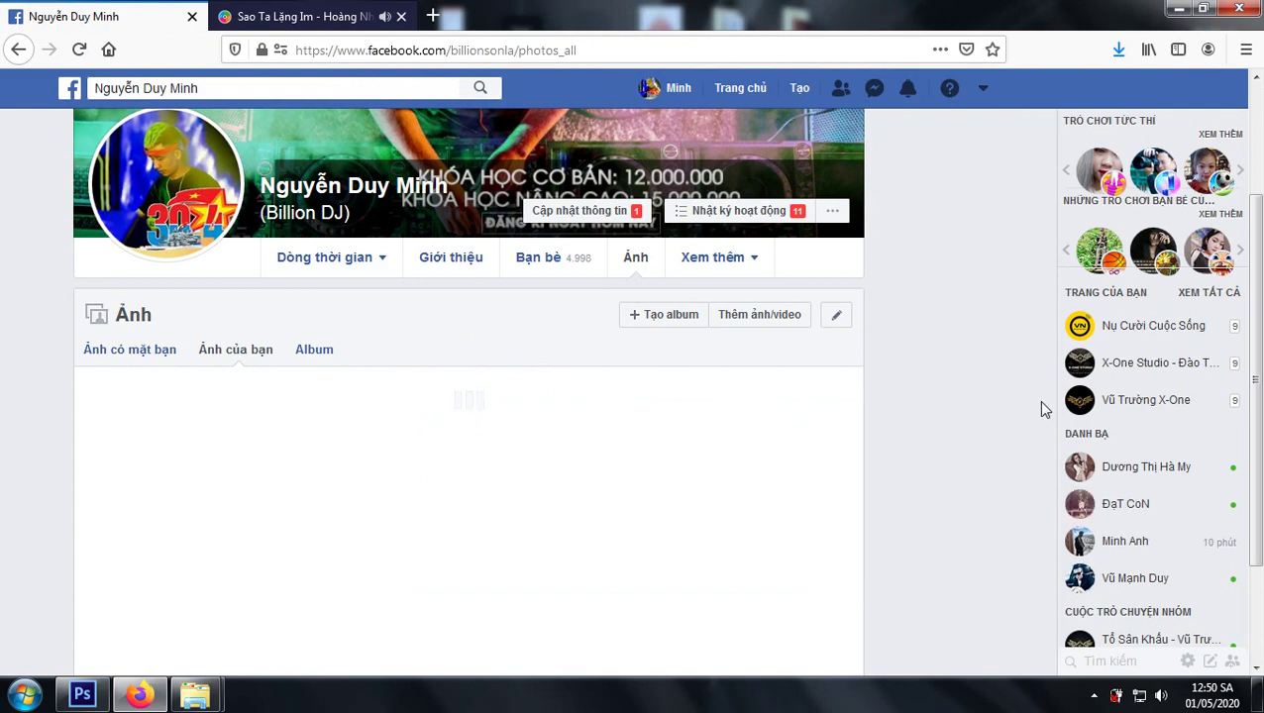
Step: Find the yellow-headphones portrait in the photo grid and open it full size
scroll(1030, 416, down, 2)
scroll(957, 458, down, 5)
scroll(948, 460, down, 2)
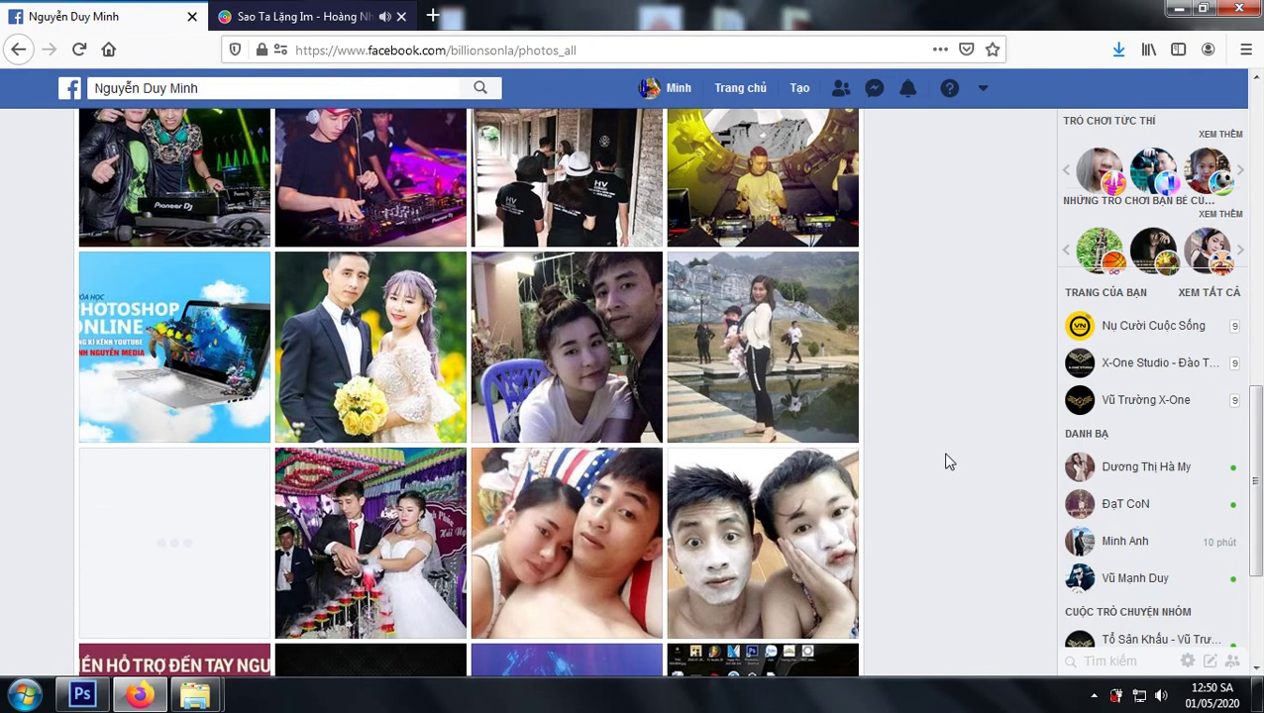
scroll(946, 461, down, 3)
scroll(946, 461, down, 4)
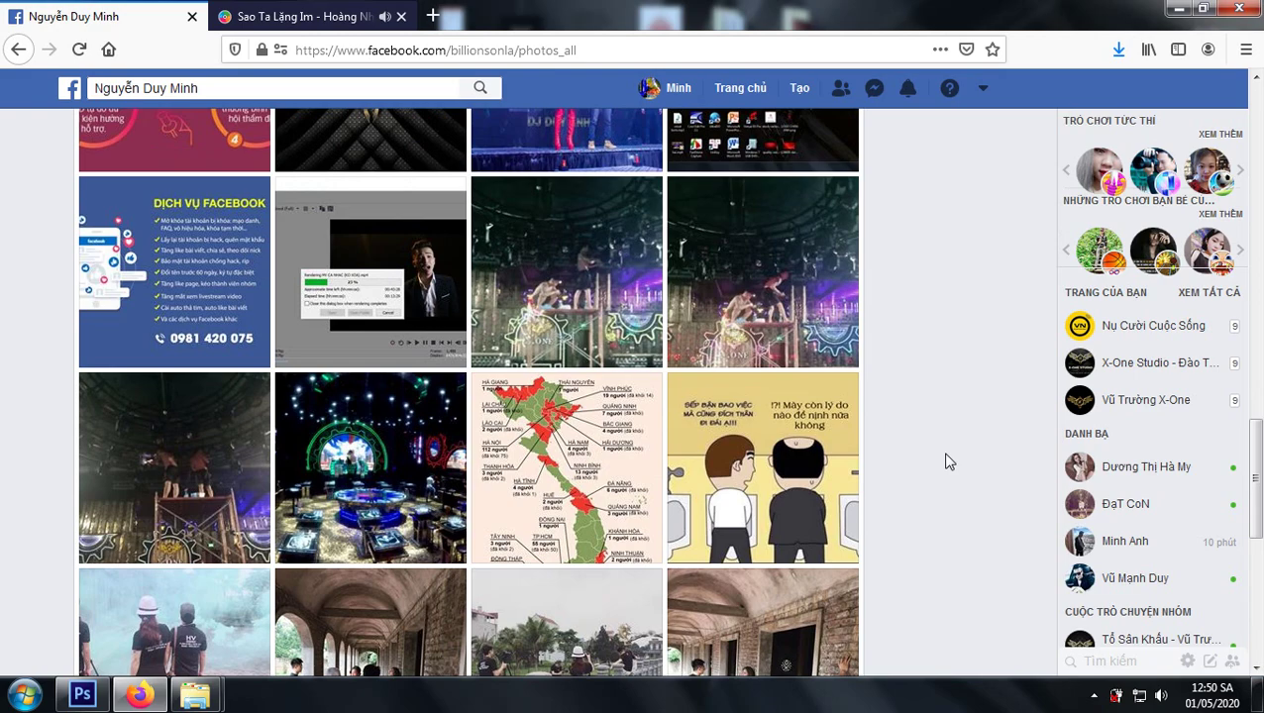
scroll(945, 460, down, 5)
scroll(946, 460, down, 1)
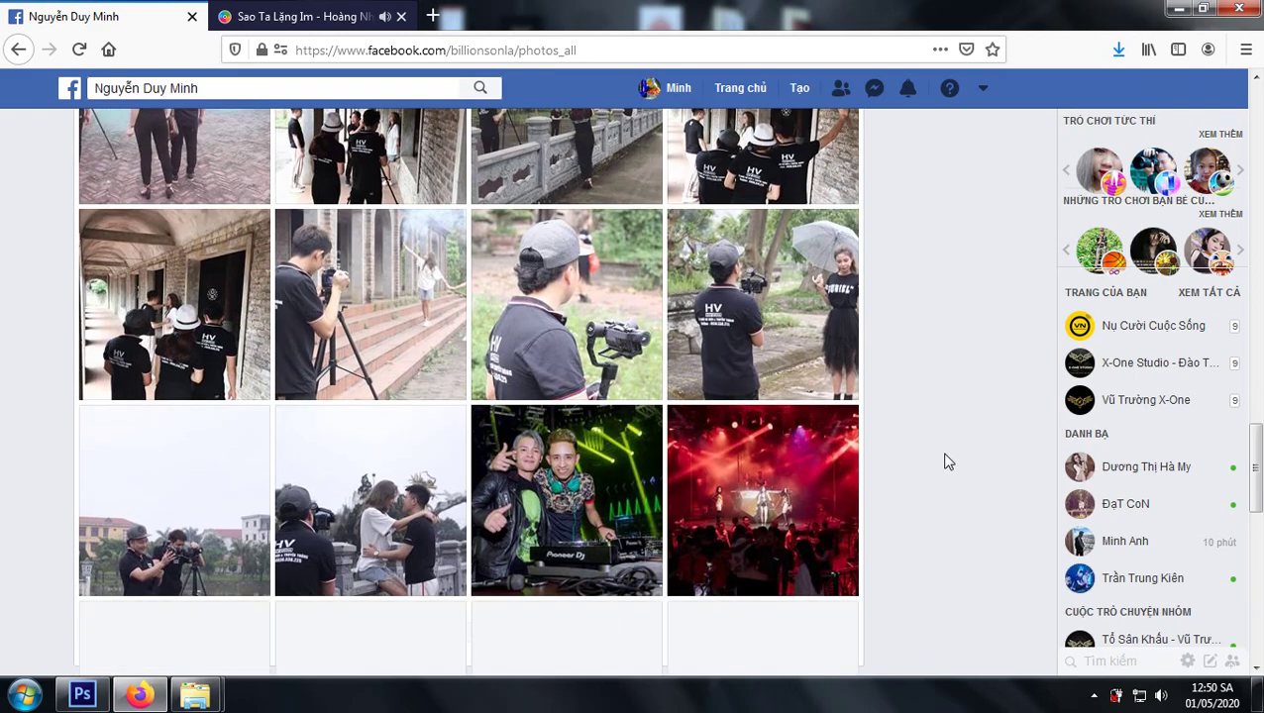
scroll(947, 460, down, 2)
scroll(948, 461, down, 2)
scroll(947, 460, down, 5)
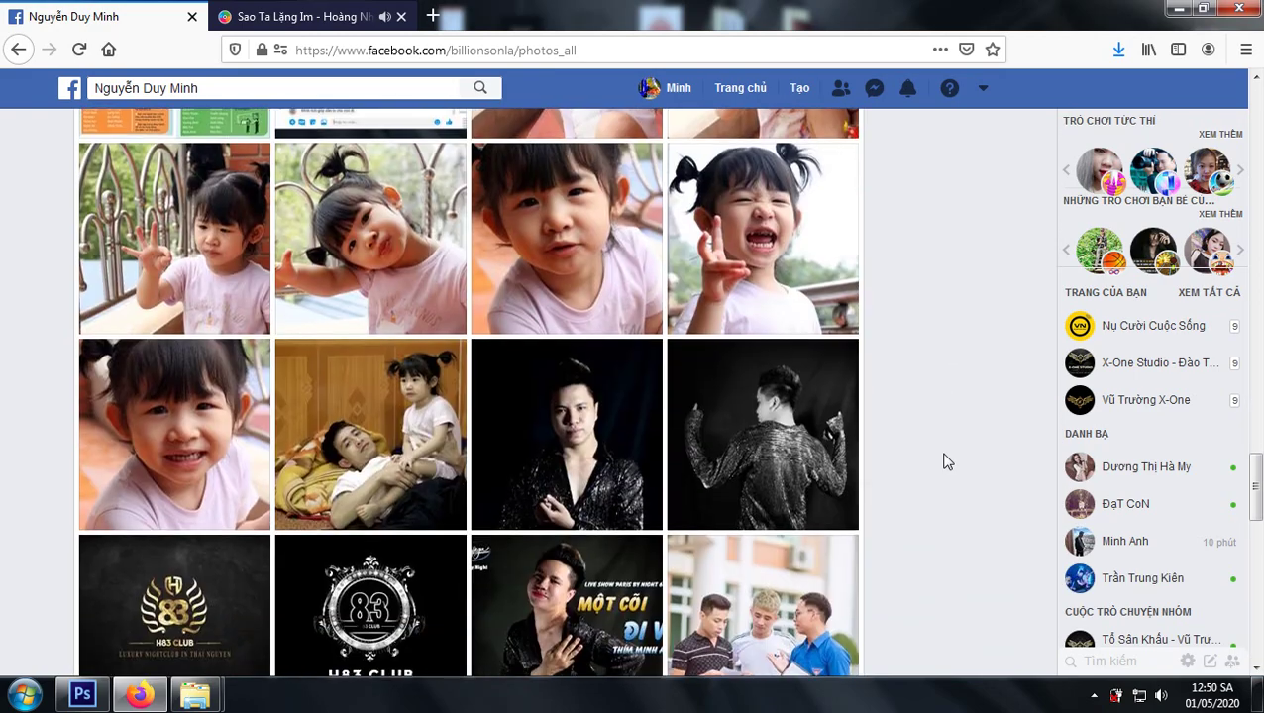
scroll(946, 461, down, 2)
scroll(946, 460, down, 4)
scroll(946, 460, down, 5)
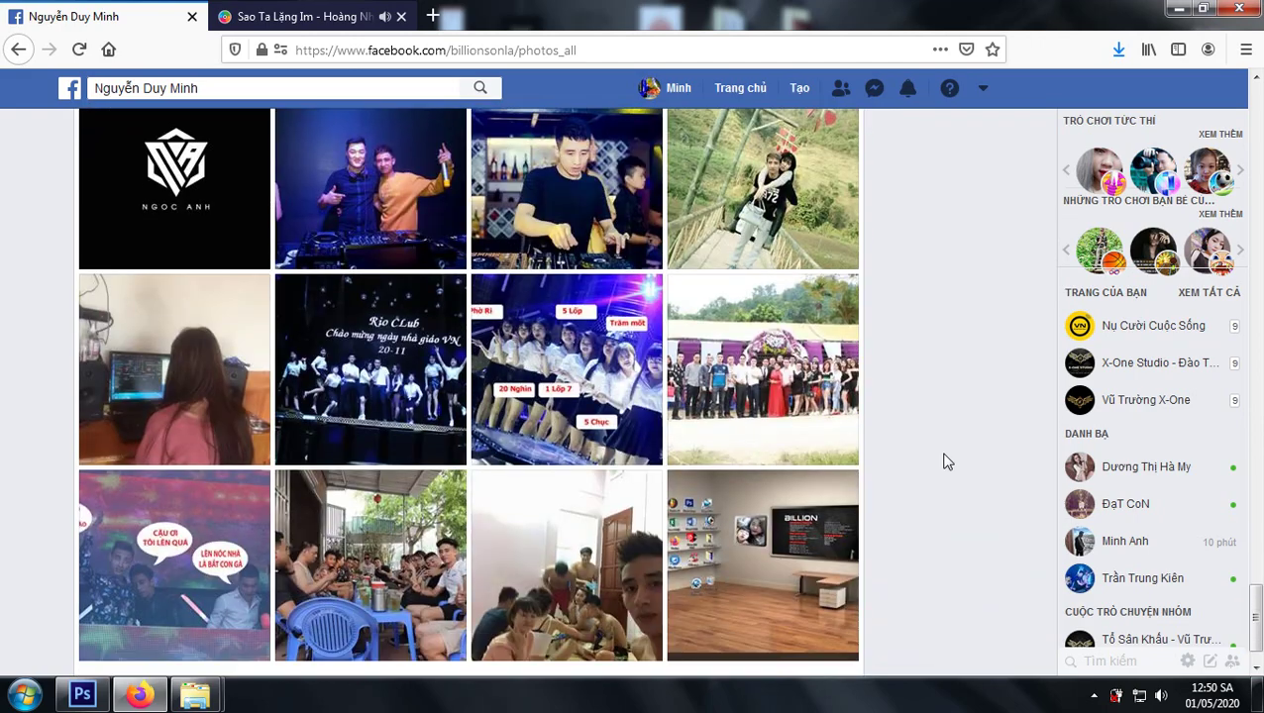
scroll(946, 460, down, 1)
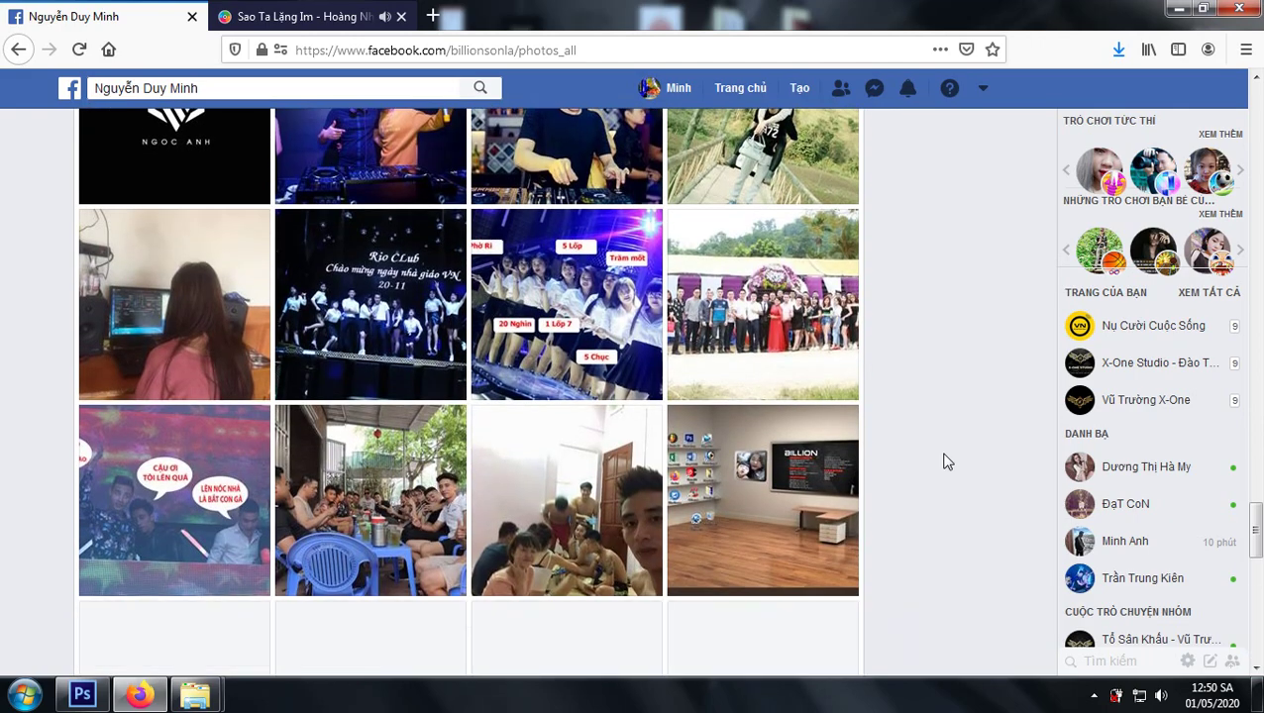
scroll(947, 461, down, 5)
scroll(943, 462, down, 5)
scroll(941, 463, down, 3)
scroll(941, 464, down, 3)
scroll(939, 464, down, 1)
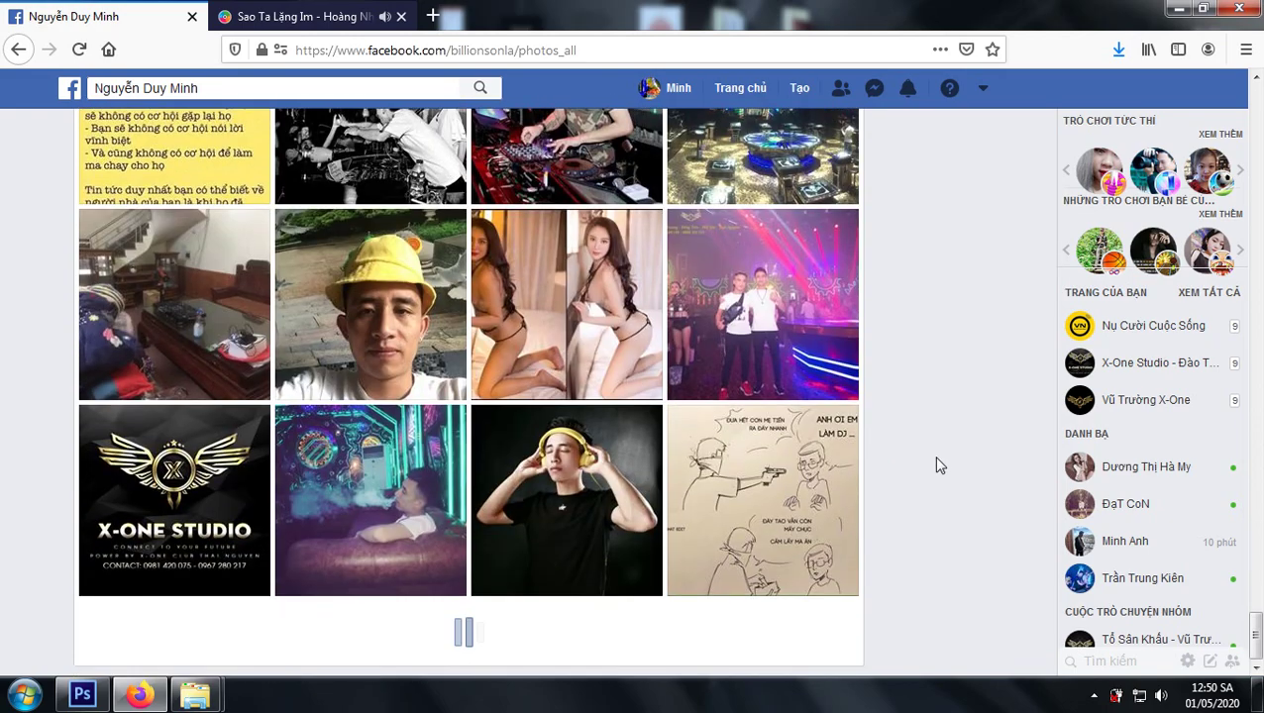
click(550, 366)
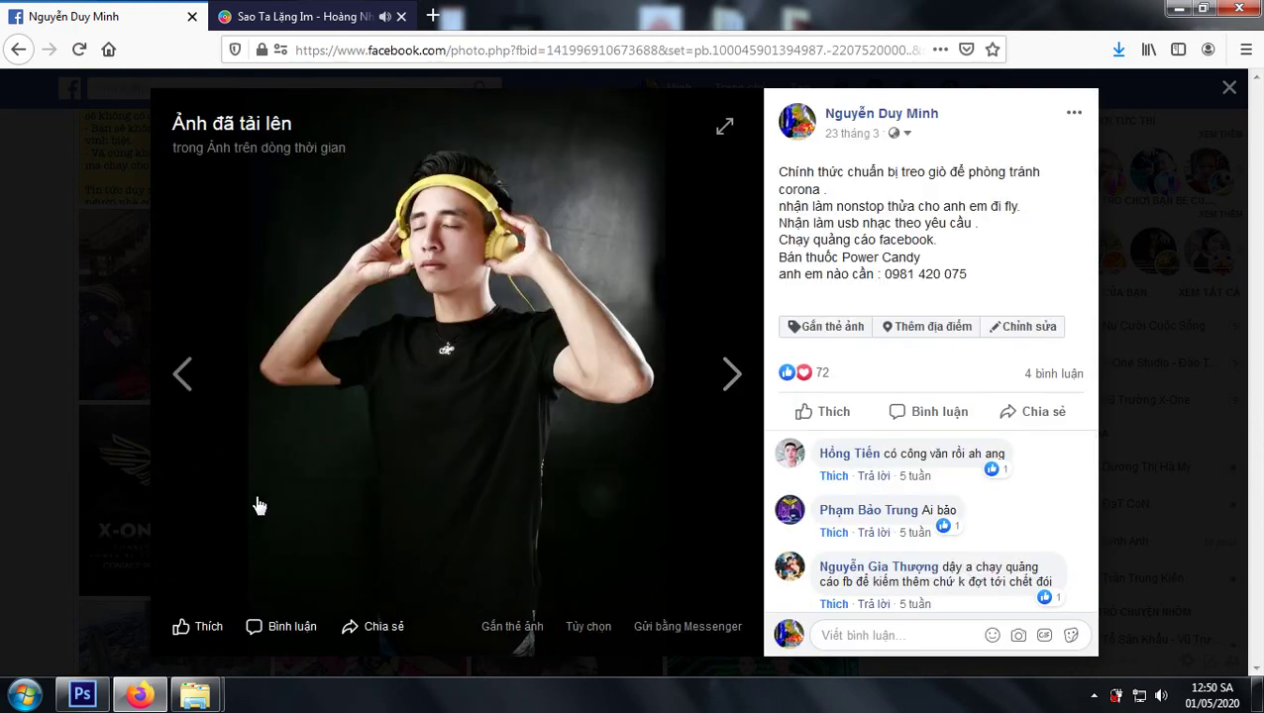
right_click(334, 259)
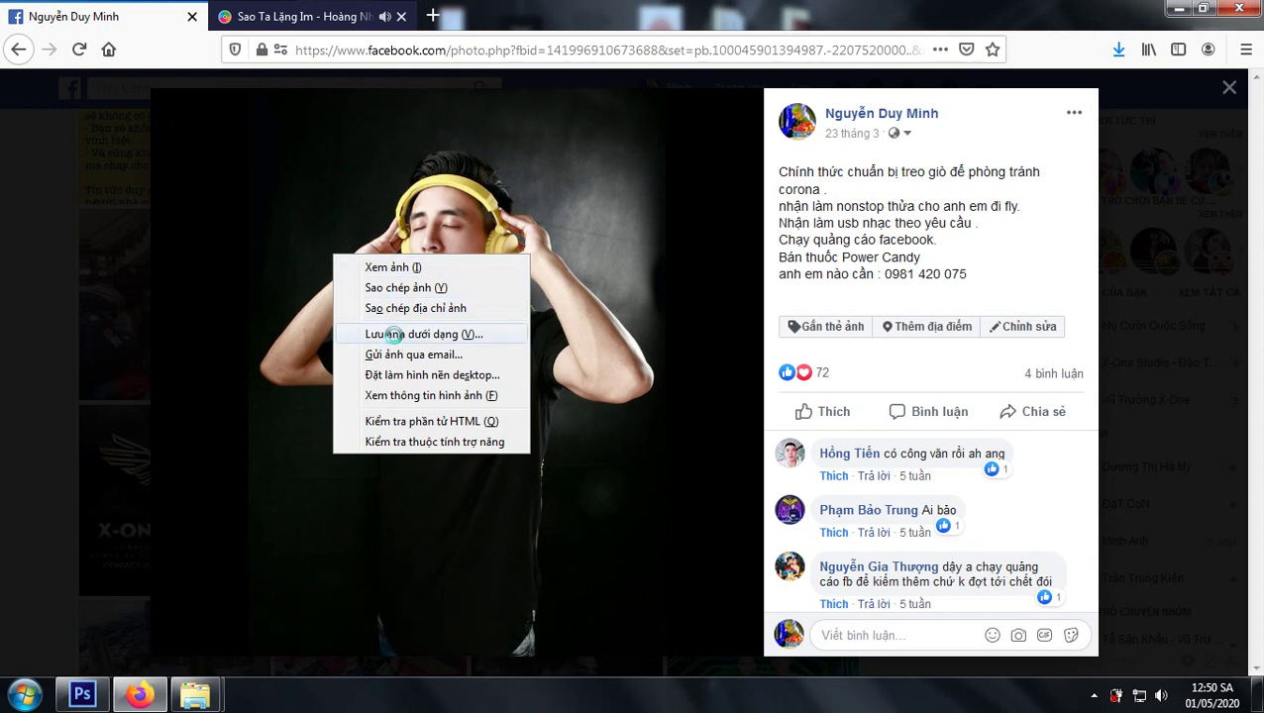
Step: Save the headphones photo as 'nhan vat' in the poster desig folder
click(393, 336)
click(485, 252)
scroll(485, 247, down, 5)
scroll(389, 243, up, 2)
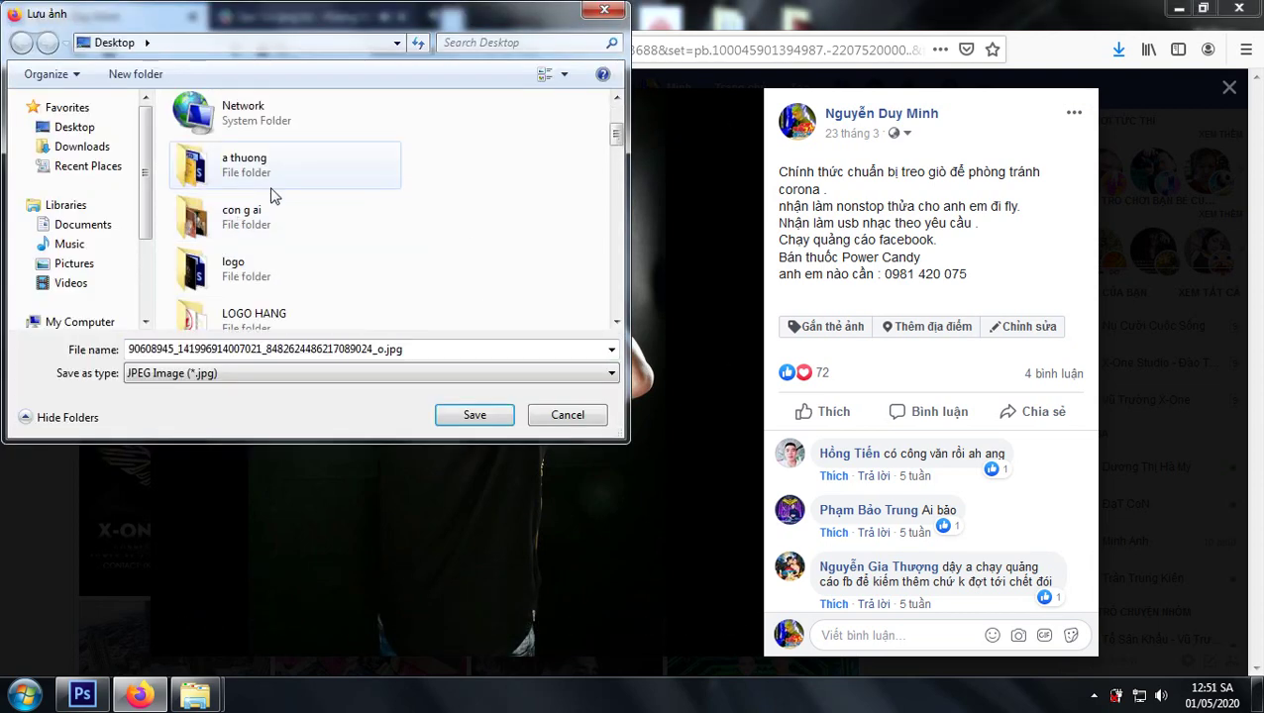
scroll(316, 233, down, 2)
scroll(396, 257, down, 3)
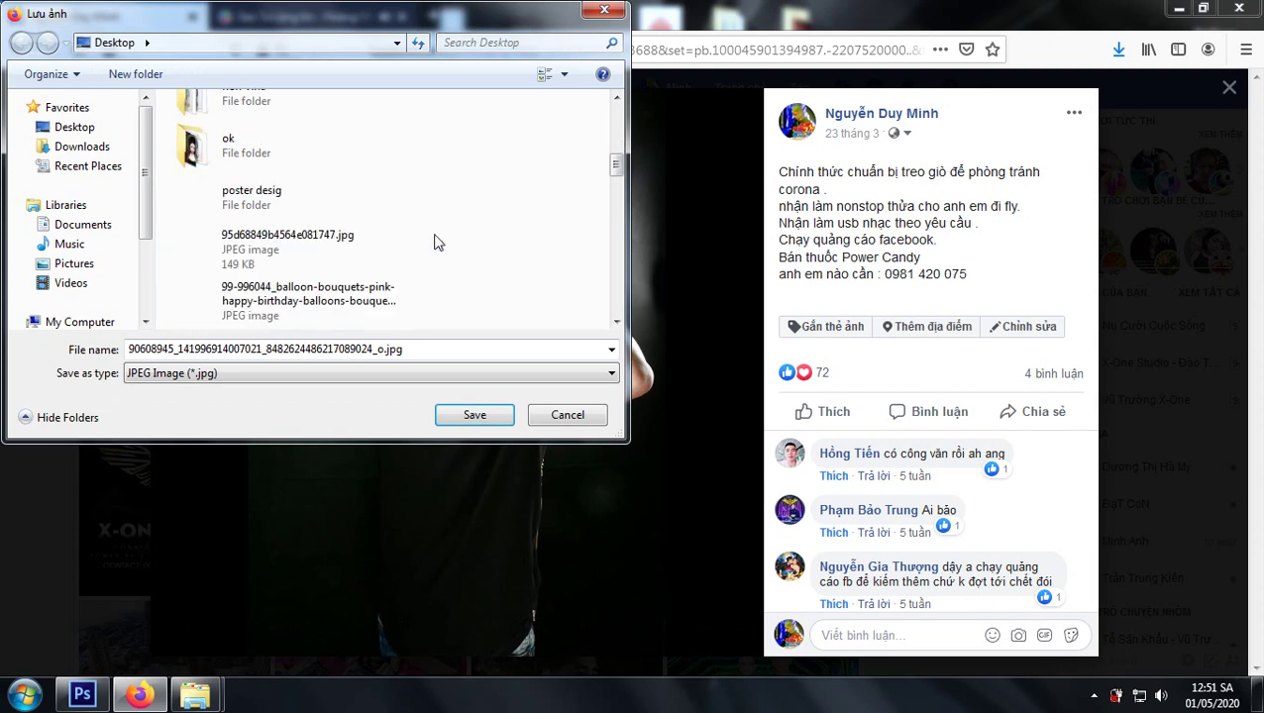
double_click(282, 197)
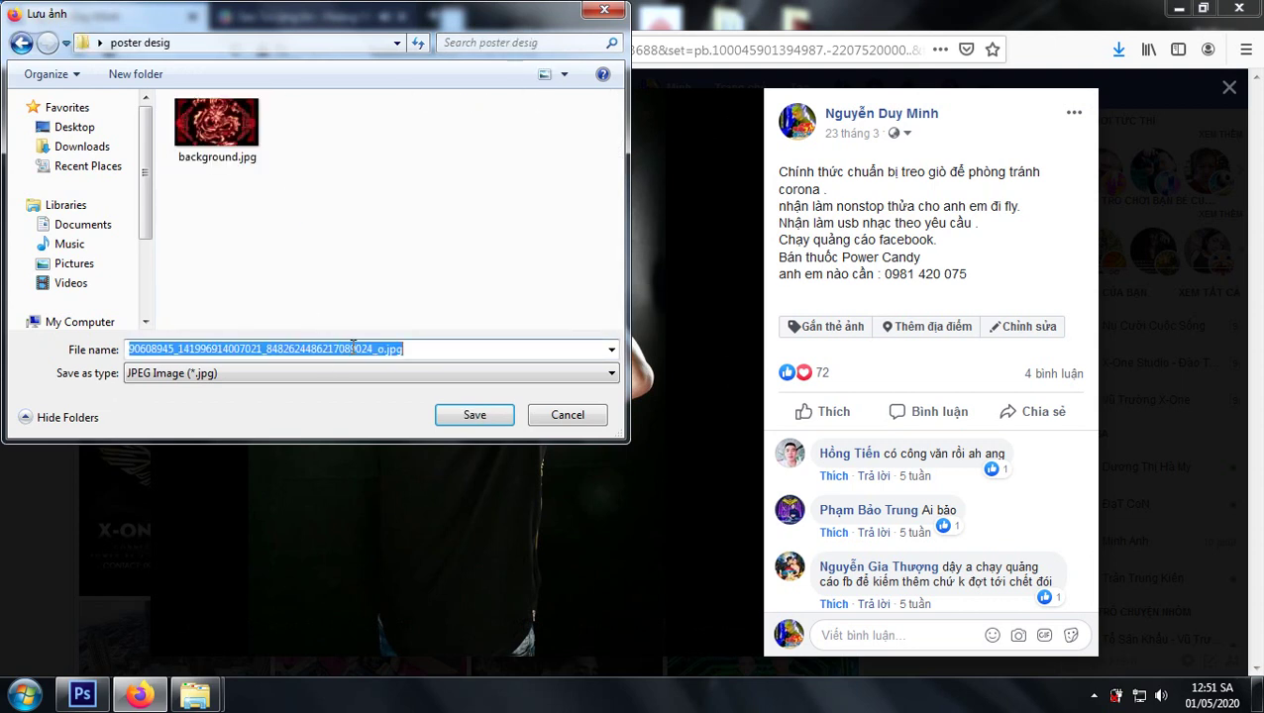
text(nhan vat)
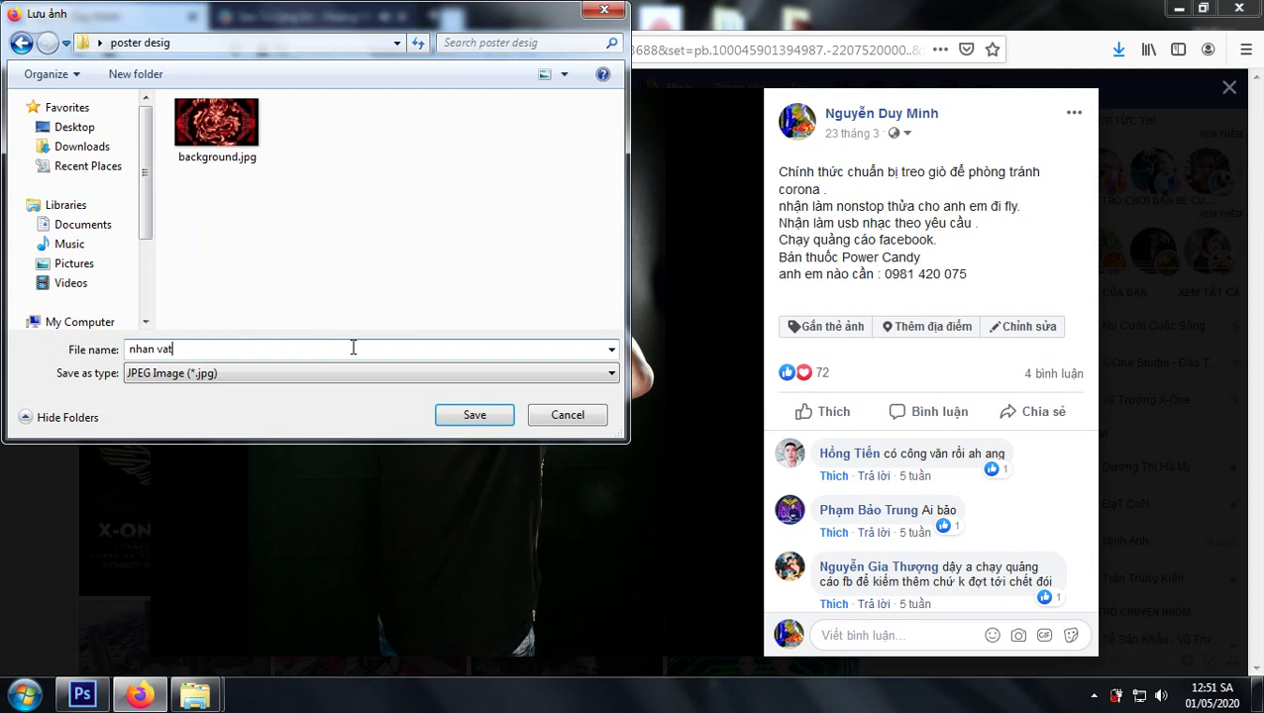
key(Return)
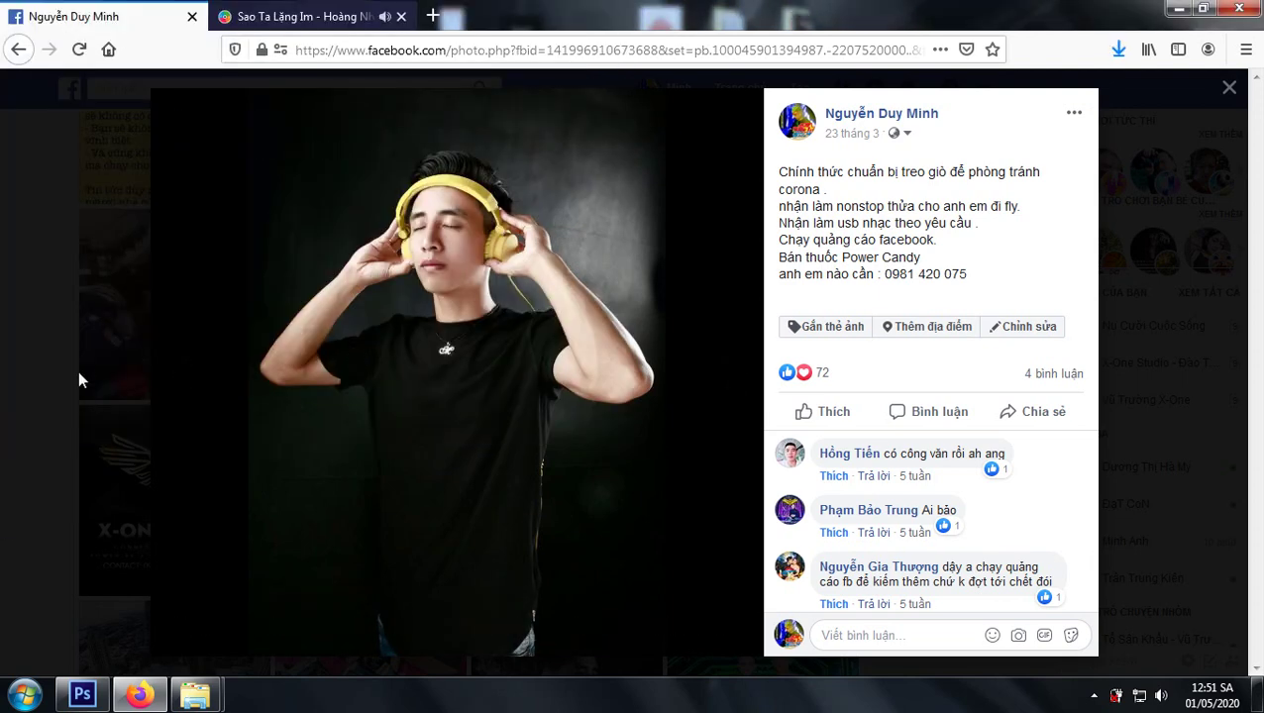
Step: Close the photo viewer, open the poster desig desktop folder and switch to Photoshop
click(72, 375)
click(1173, 8)
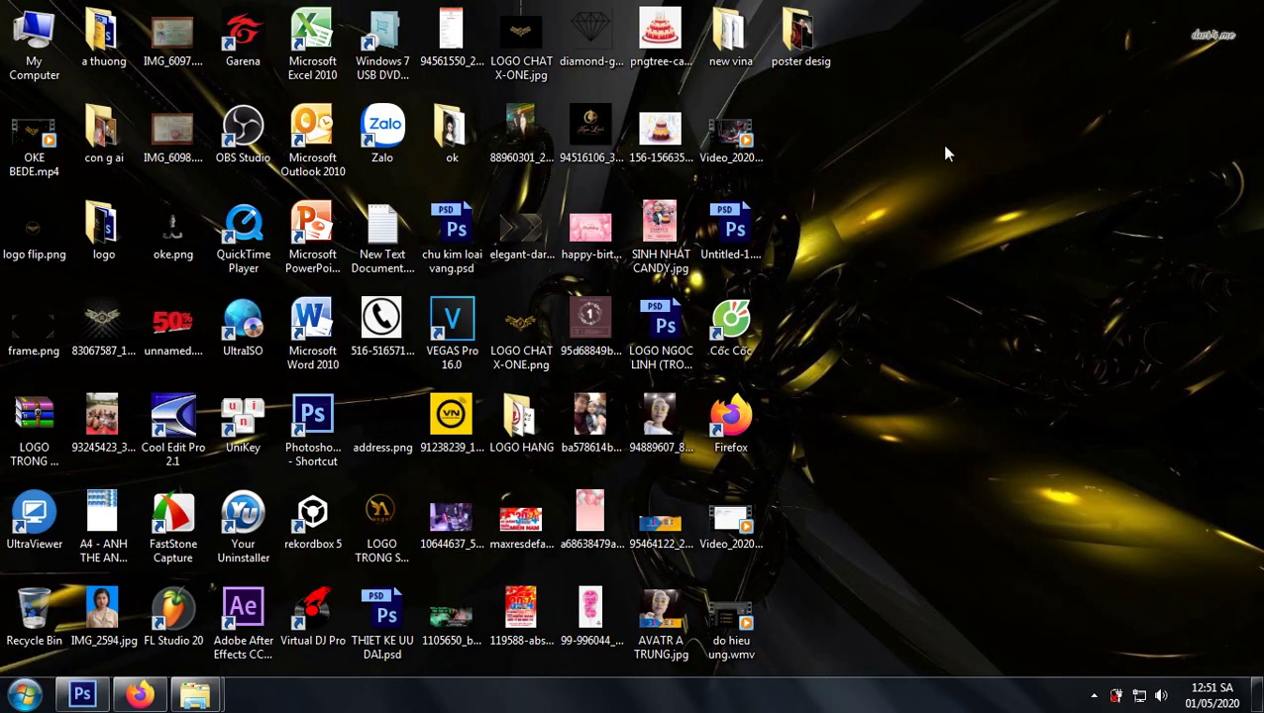
double_click(800, 38)
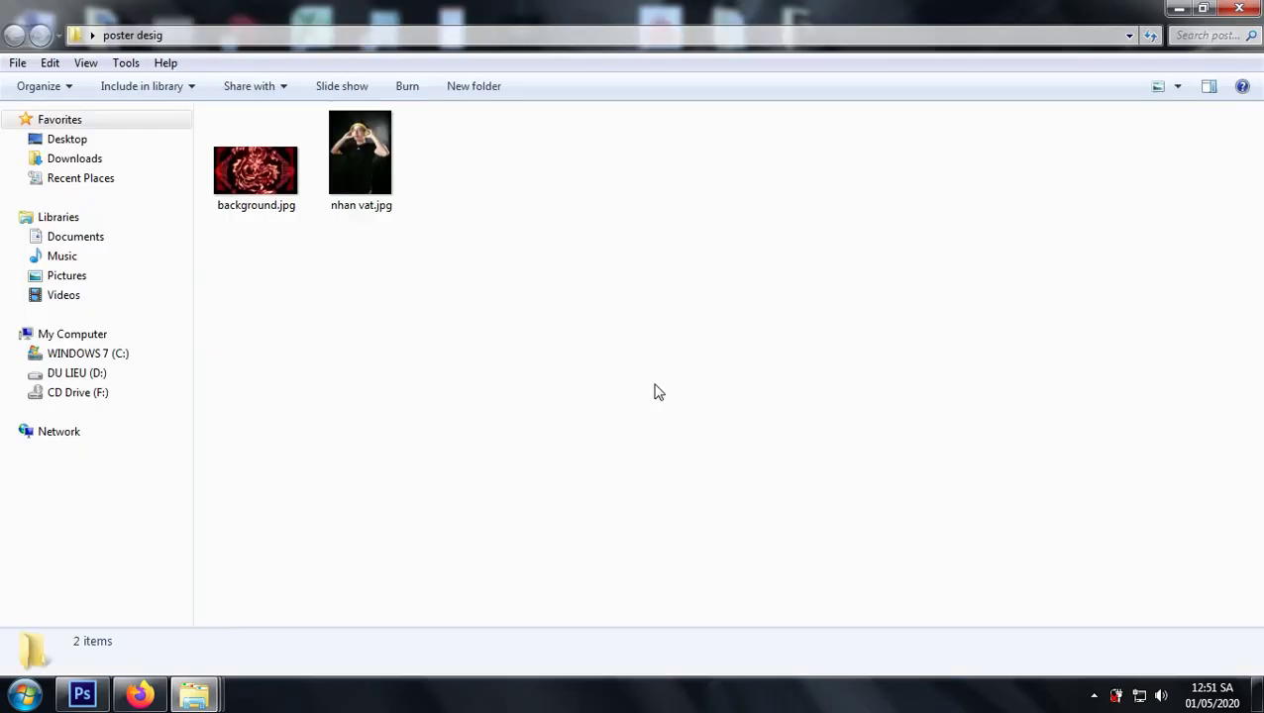
click(82, 694)
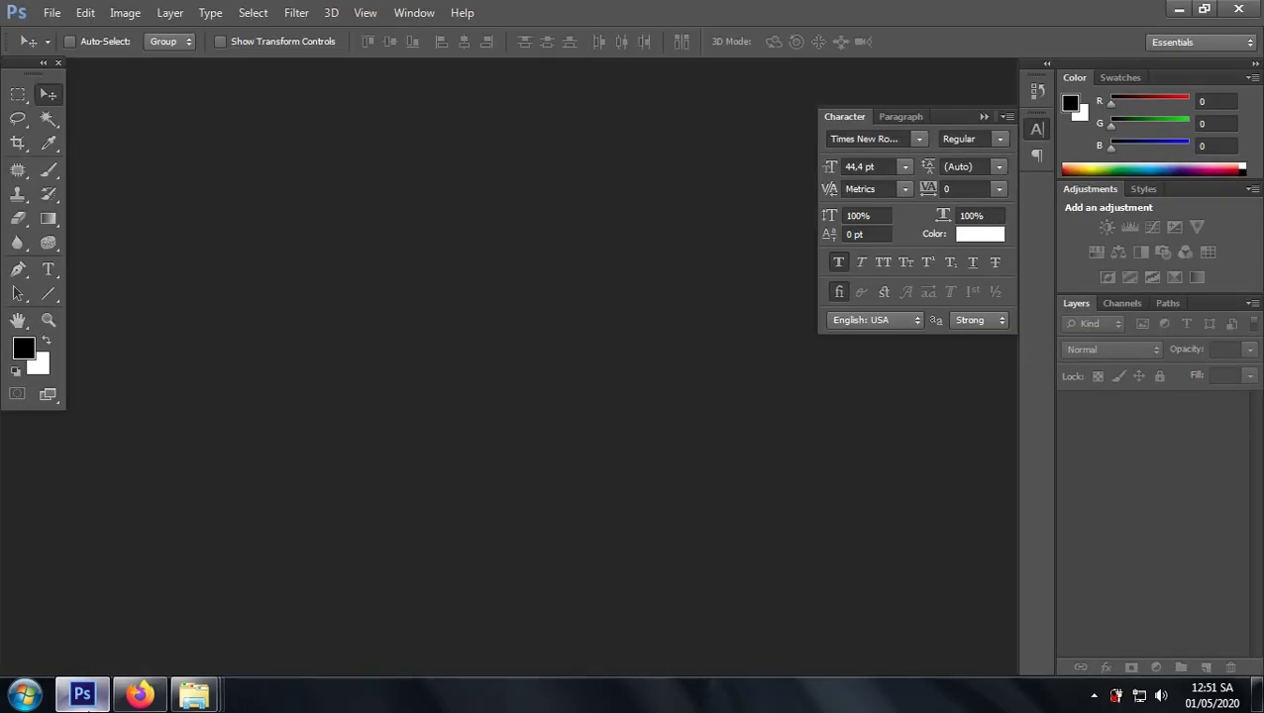
click(194, 695)
Step: Open background.jpg in Photoshop and crop it to a tall portrait strip around the dragon's head
mouse_move(256, 168)
mouse_down()
mouse_move(186, 540)
mouse_move(372, 332)
mouse_up()
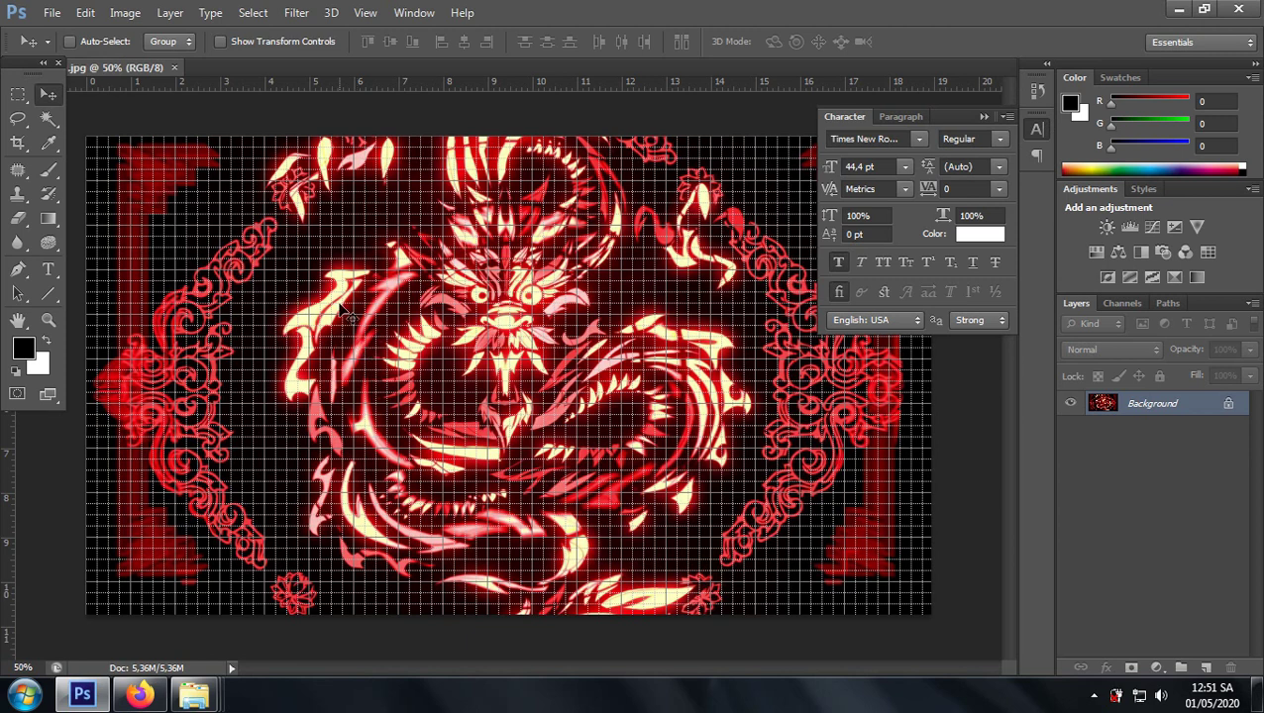
key(c)
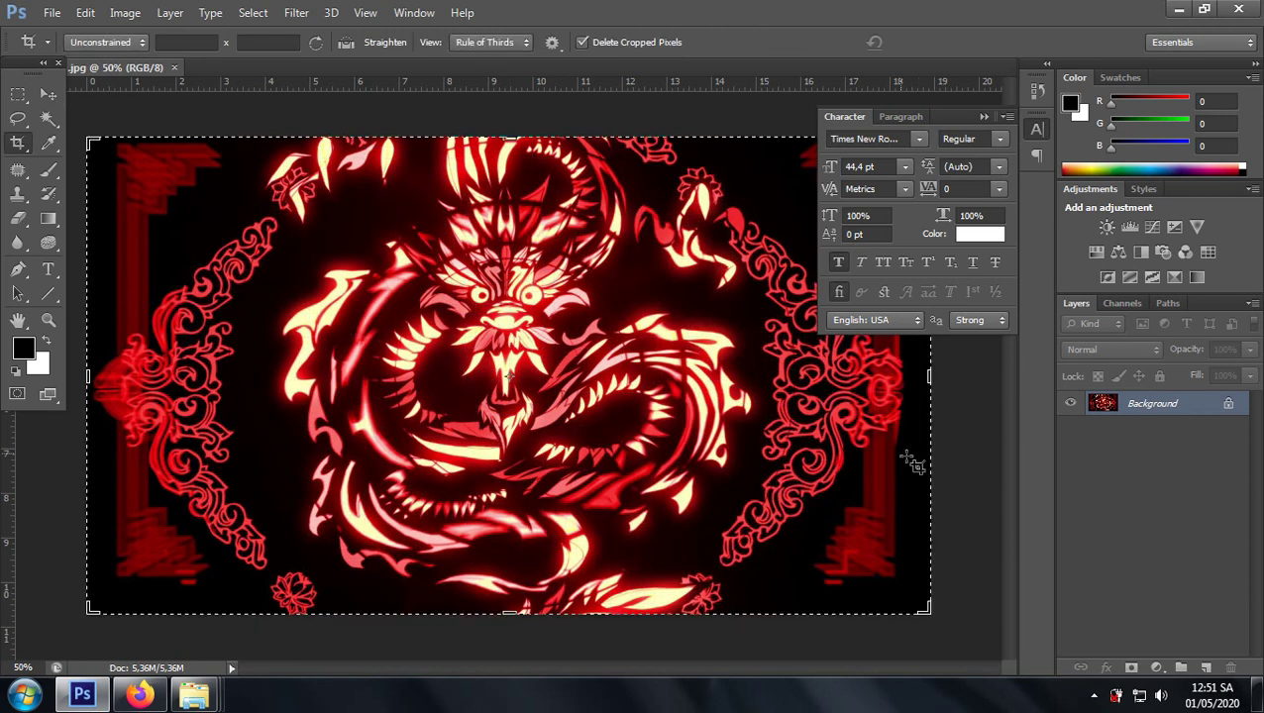
mouse_move(931, 377)
mouse_down()
mouse_move(669, 378)
mouse_move(709, 377)
mouse_move(676, 378)
mouse_move(696, 376)
mouse_up()
key(Return)
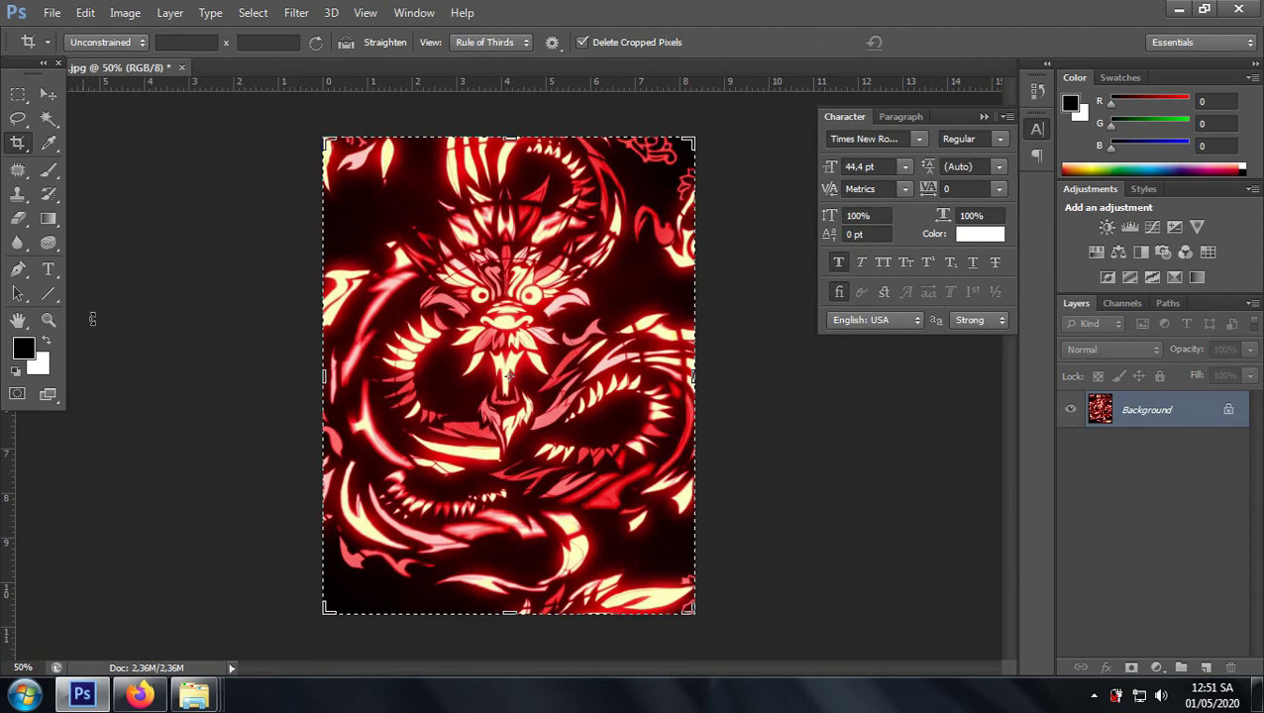
key(g)
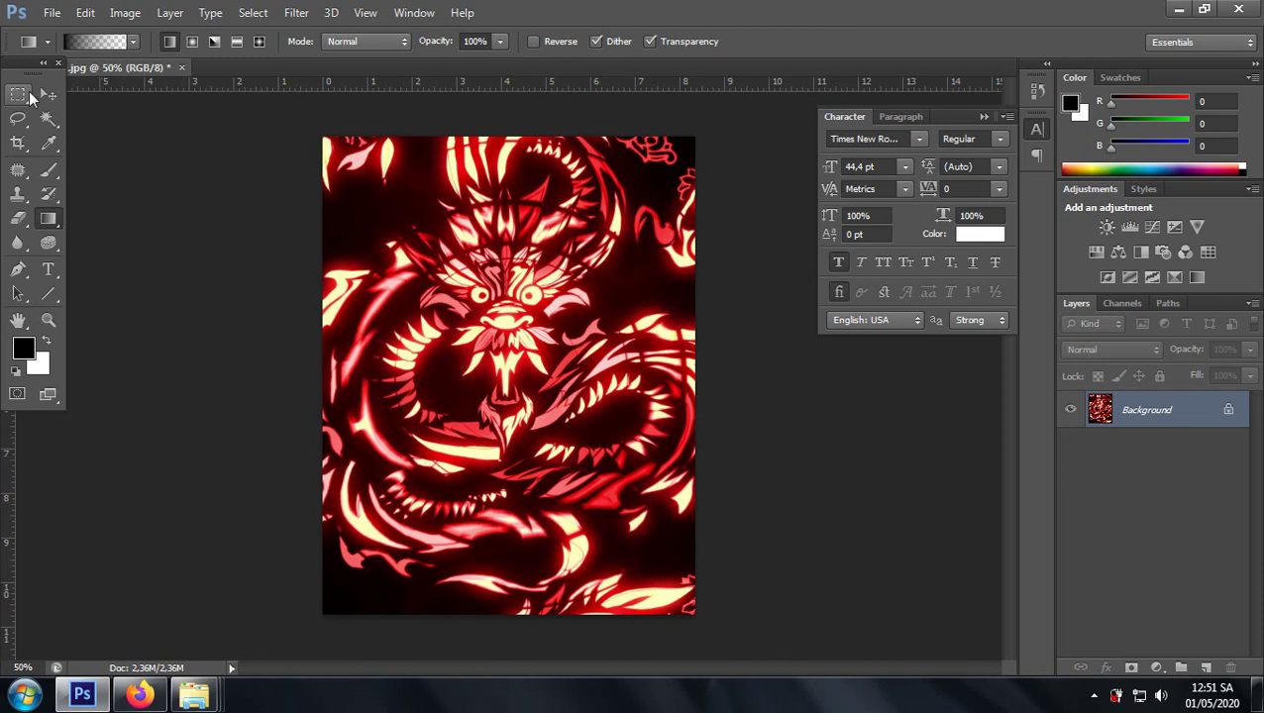
Step: Fade the bottom, left and top edges of the dragon background to black with gradients
click(20, 244)
click(50, 218)
click(49, 242)
click(48, 219)
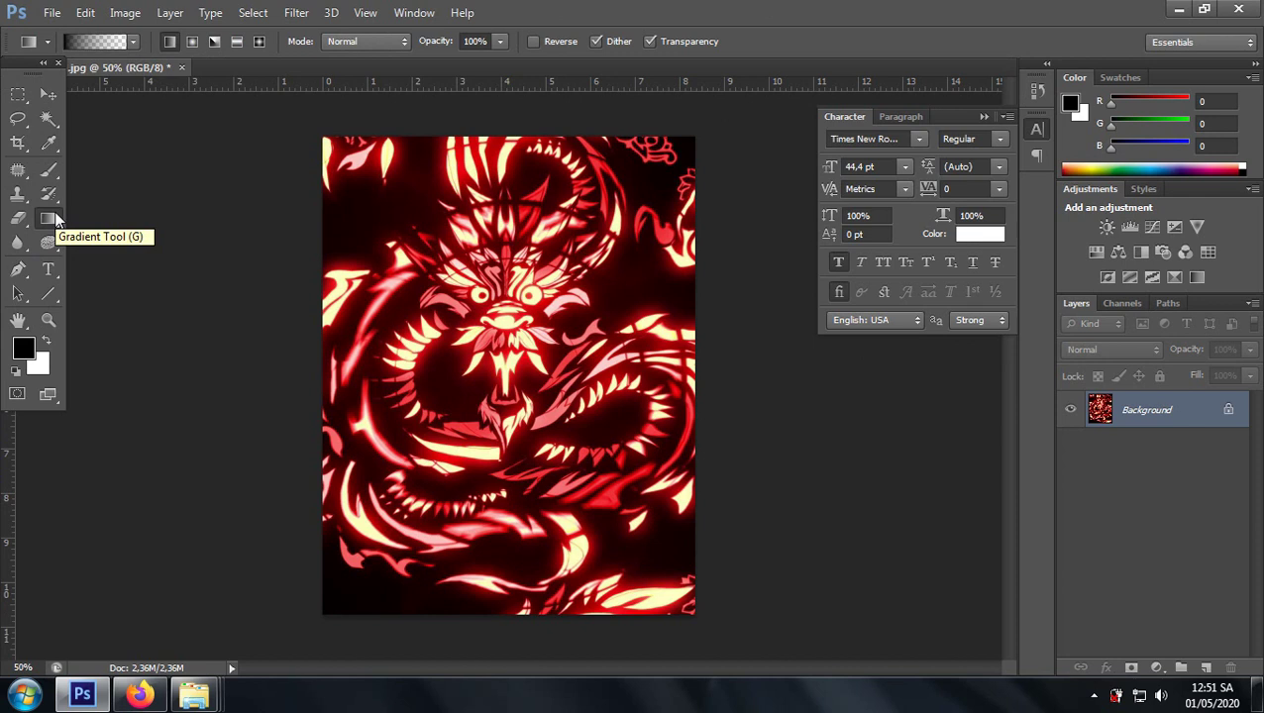
drag(473, 642, 473, 426)
key(ctrl+z)
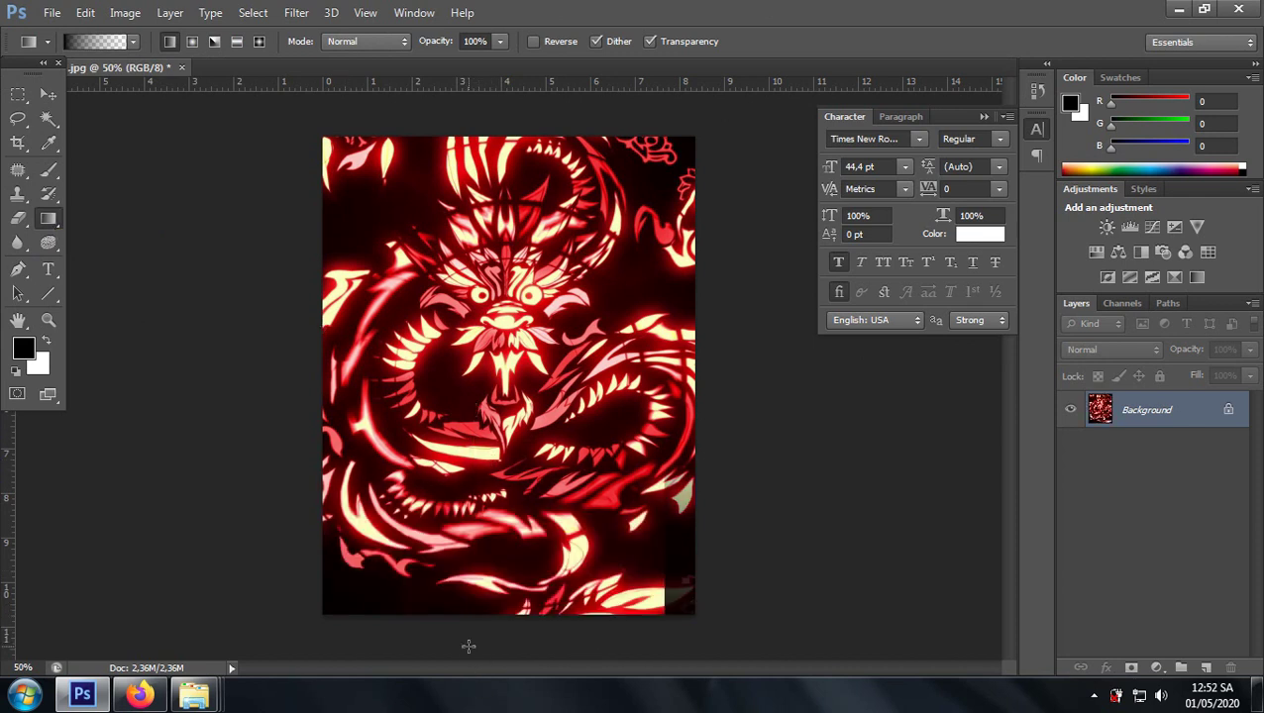
drag(473, 651, 473, 381)
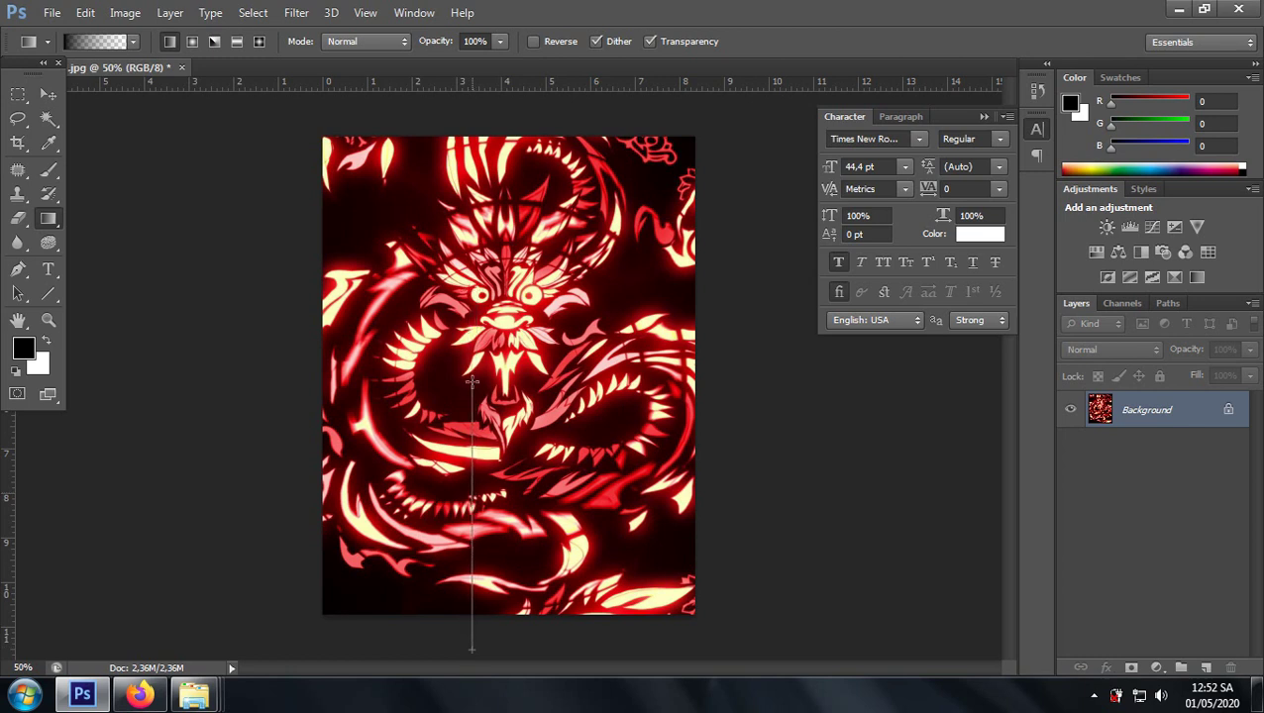
drag(472, 382, 473, 381)
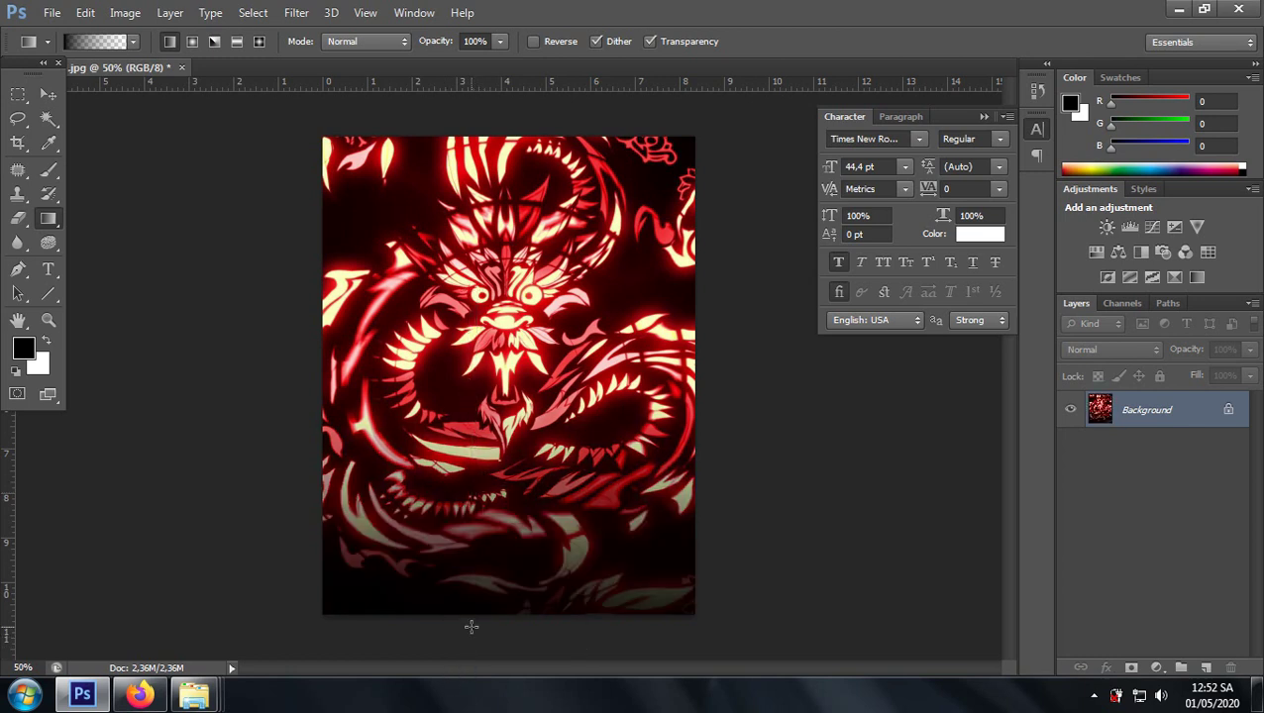
drag(471, 625, 471, 377)
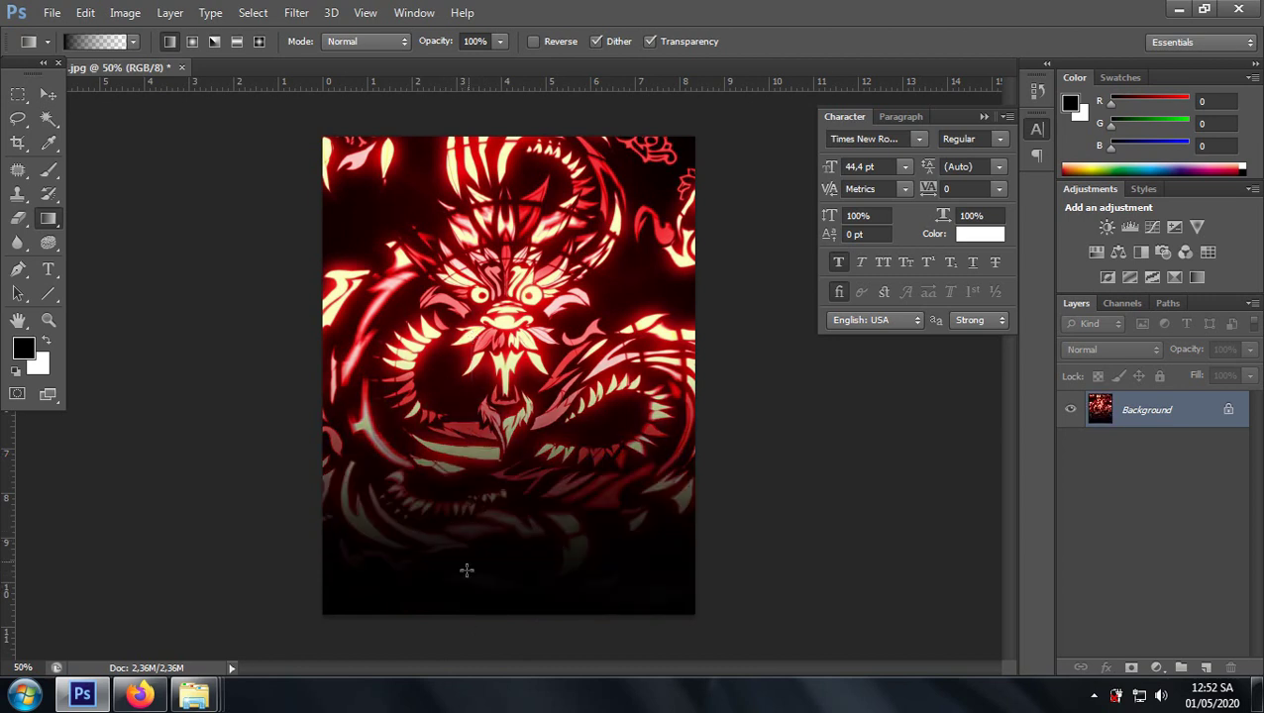
drag(241, 346, 387, 340)
drag(608, 381, 793, 386)
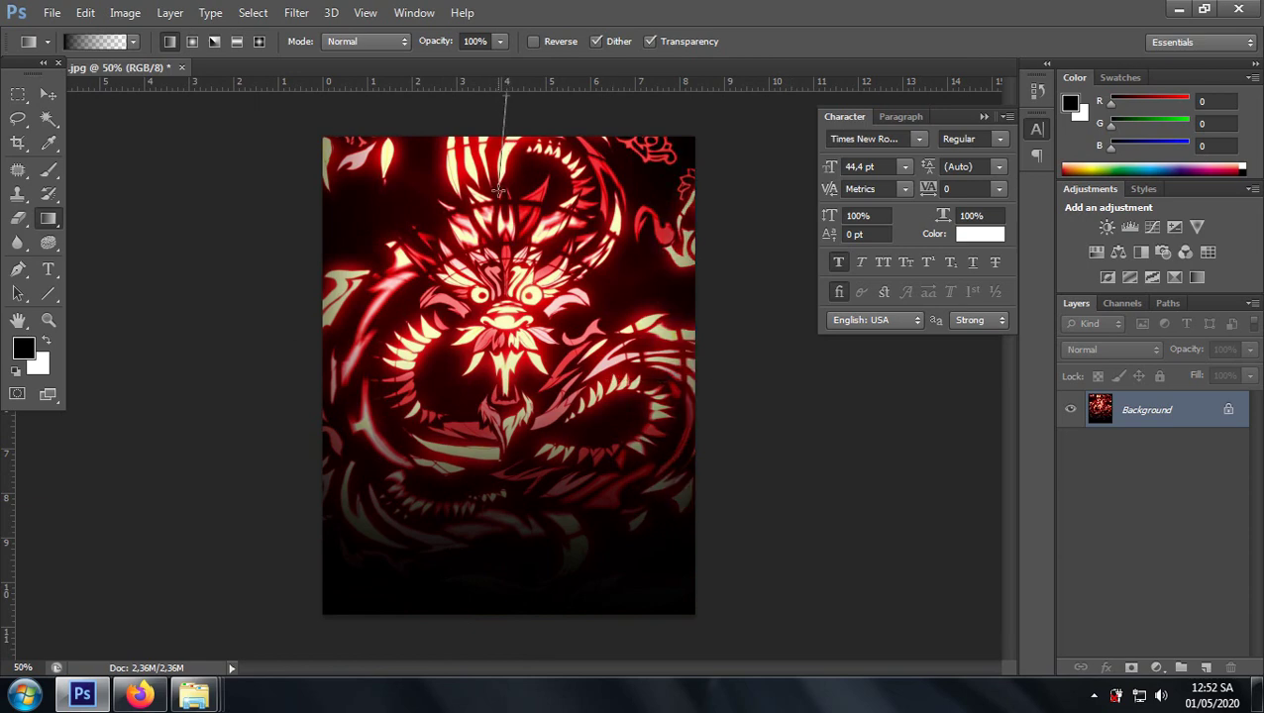
drag(509, 142, 495, 198)
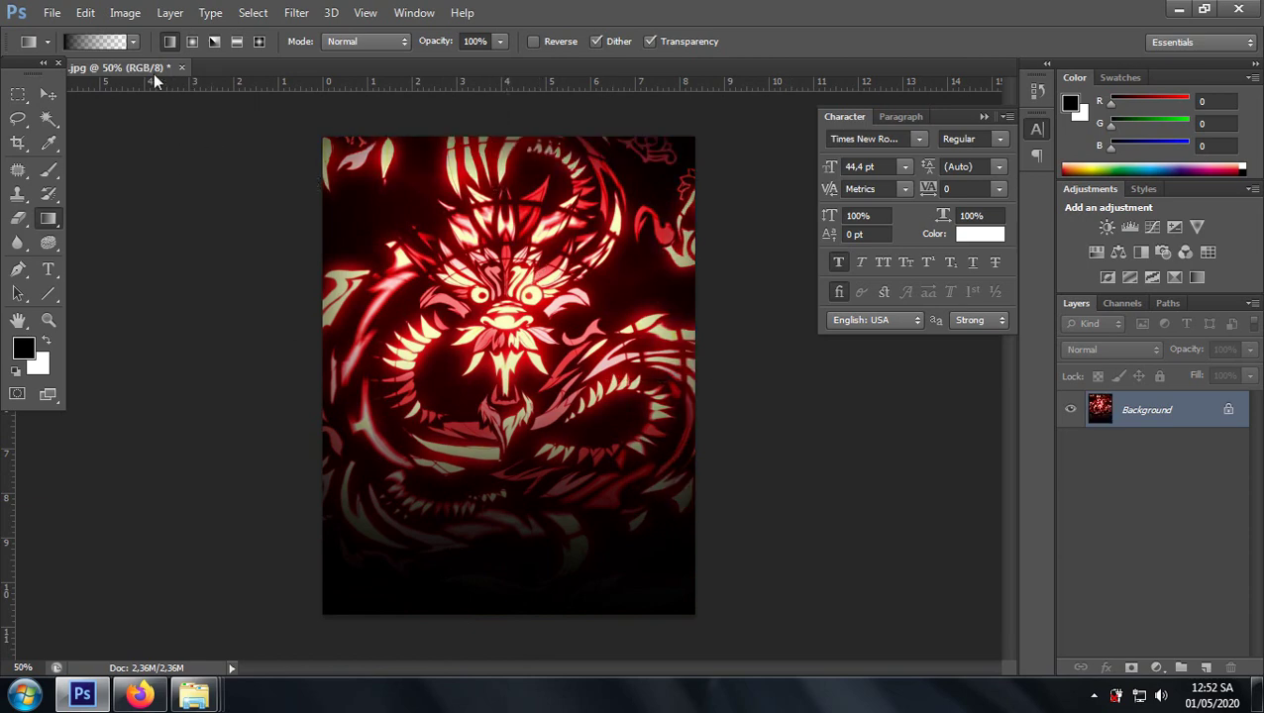
Step: Float the background document in its own window and enlarge it
drag(153, 74, 263, 141)
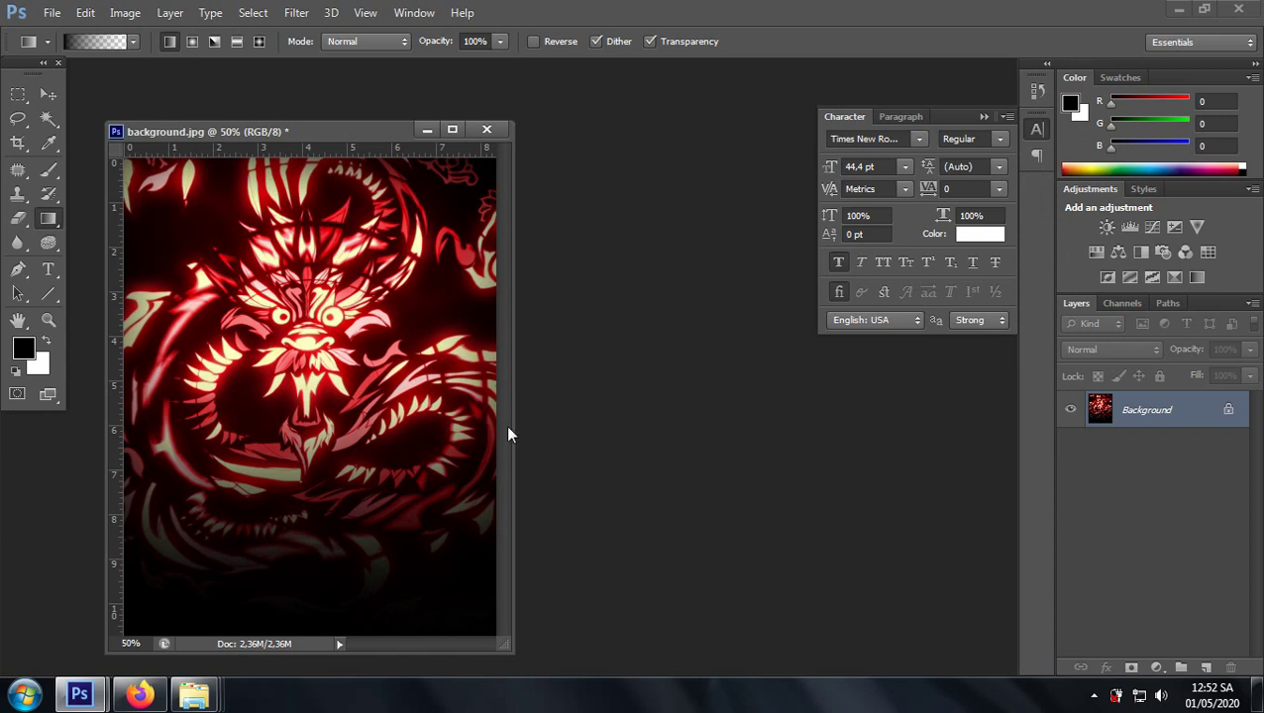
drag(514, 439, 750, 428)
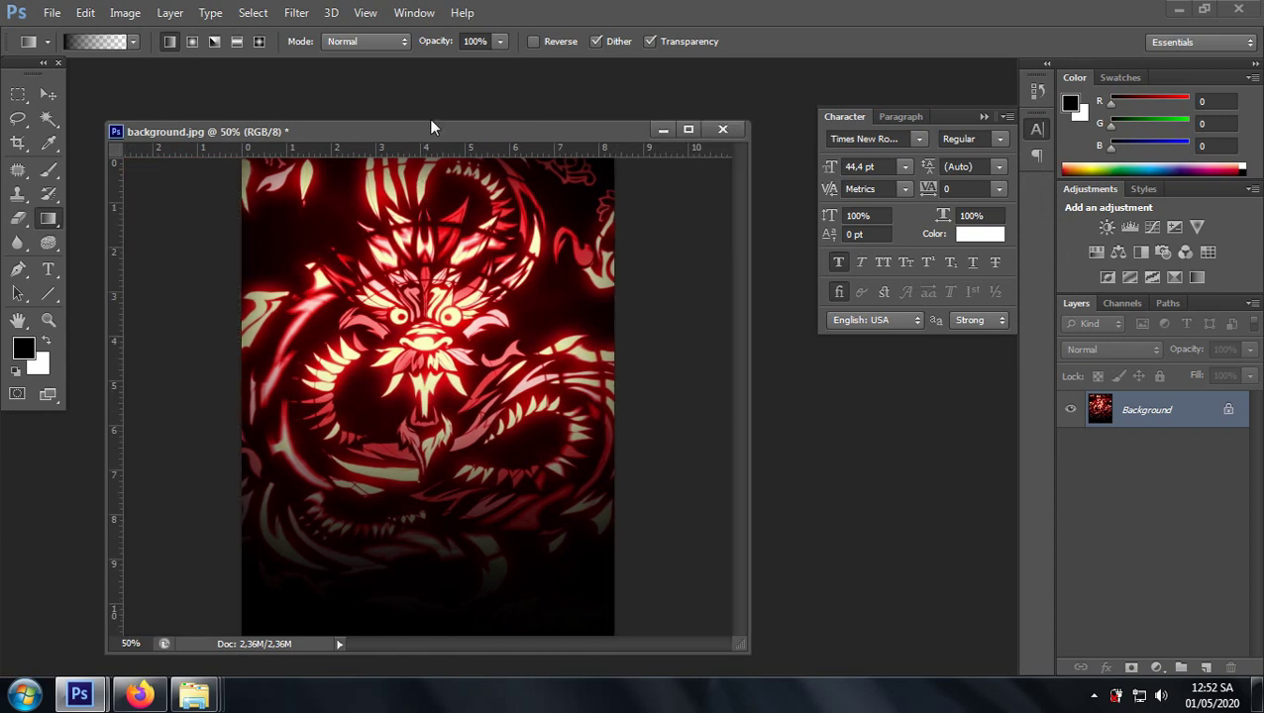
drag(436, 123, 444, 93)
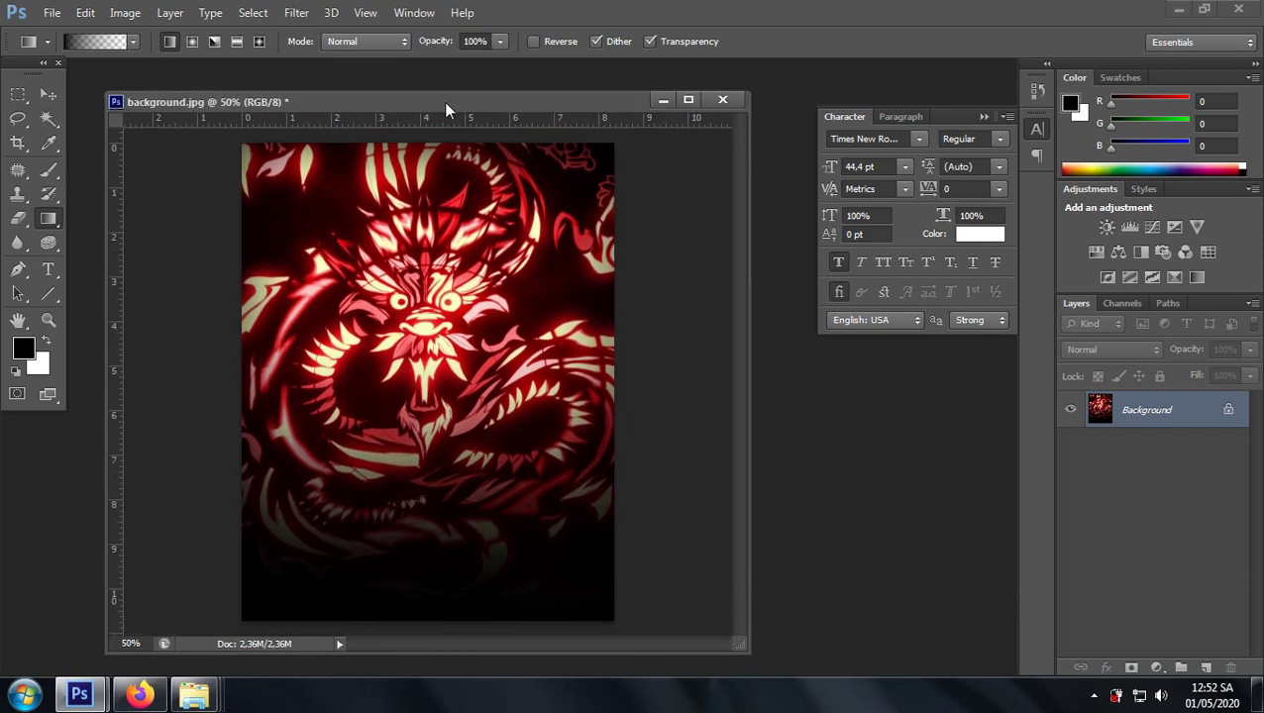
key(ctrl+u)
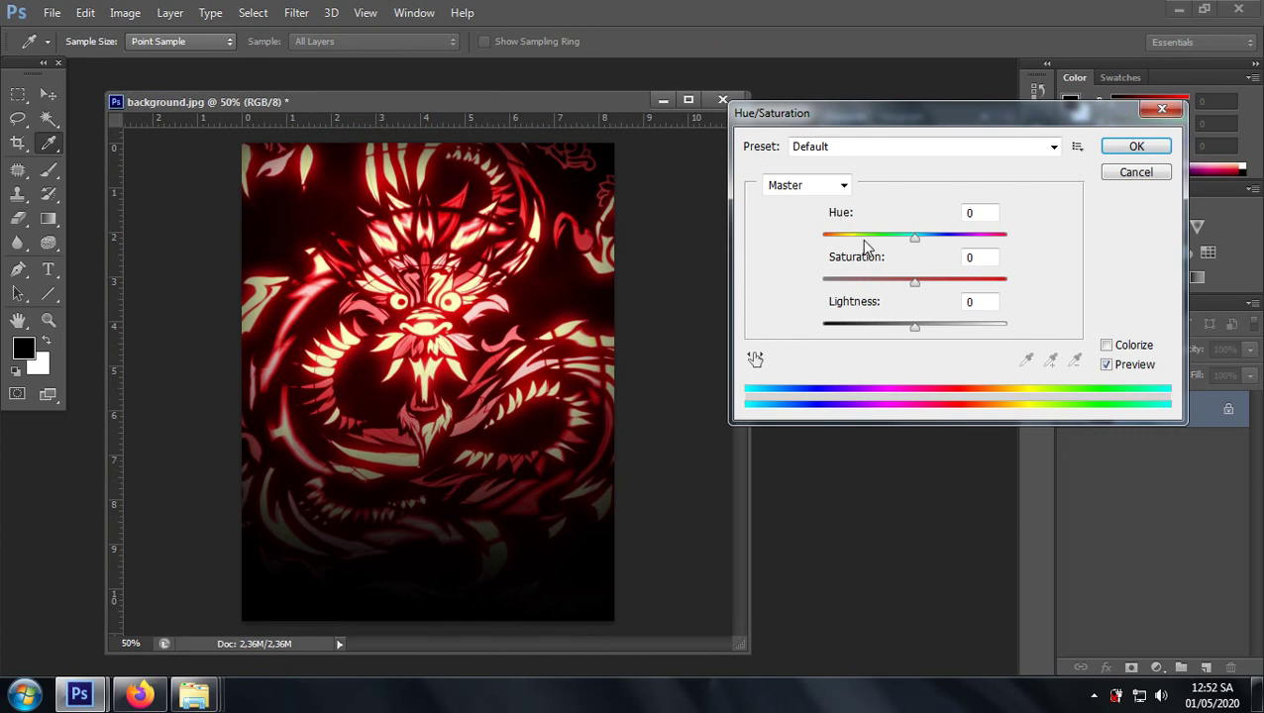
Step: Shift the background's hue to about -123 so the dragon glows blue
mouse_move(917, 243)
mouse_down()
mouse_move(931, 254)
mouse_move(845, 270)
mouse_up()
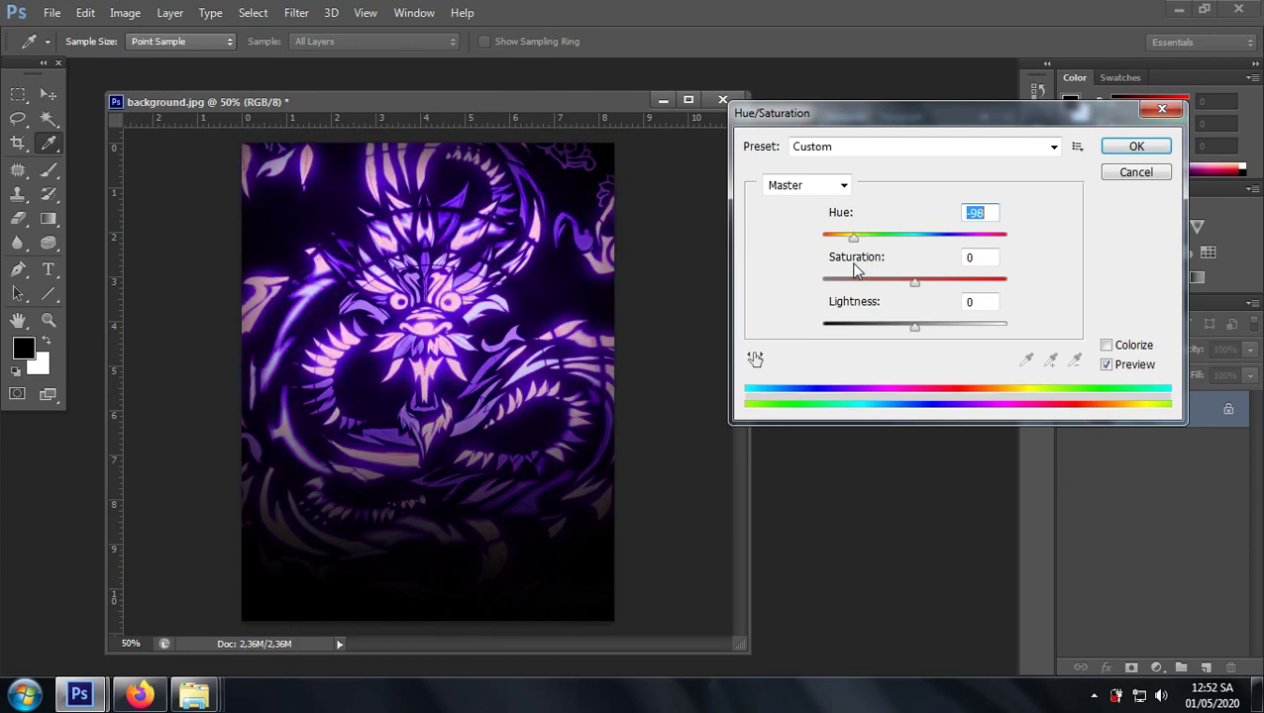
drag(845, 270, 841, 265)
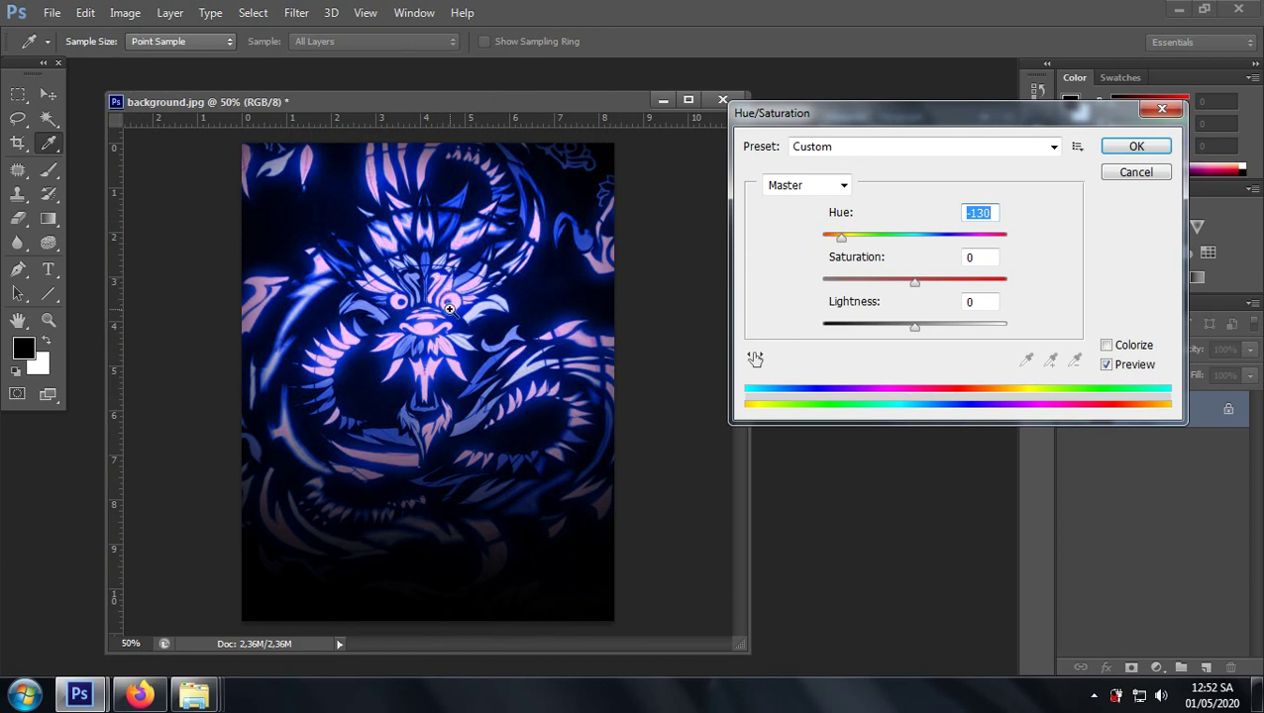
click(448, 309)
click(449, 309)
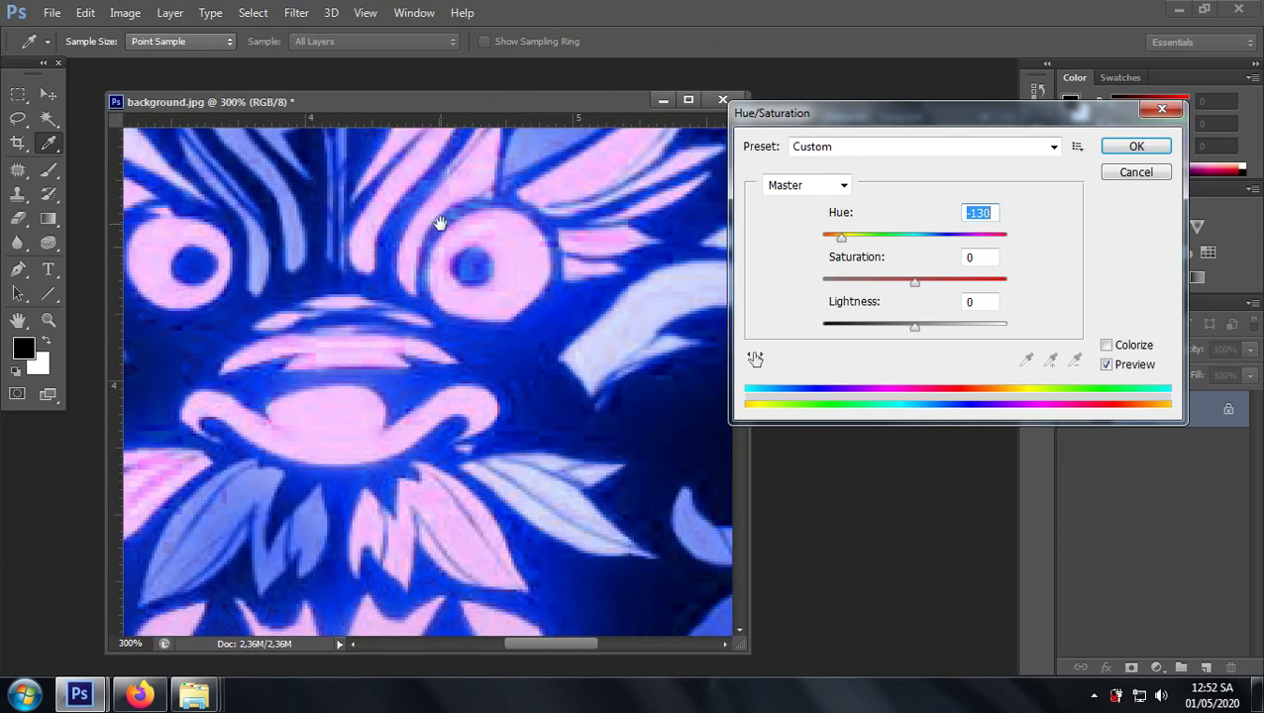
alt+click(424, 249)
alt+click(424, 250)
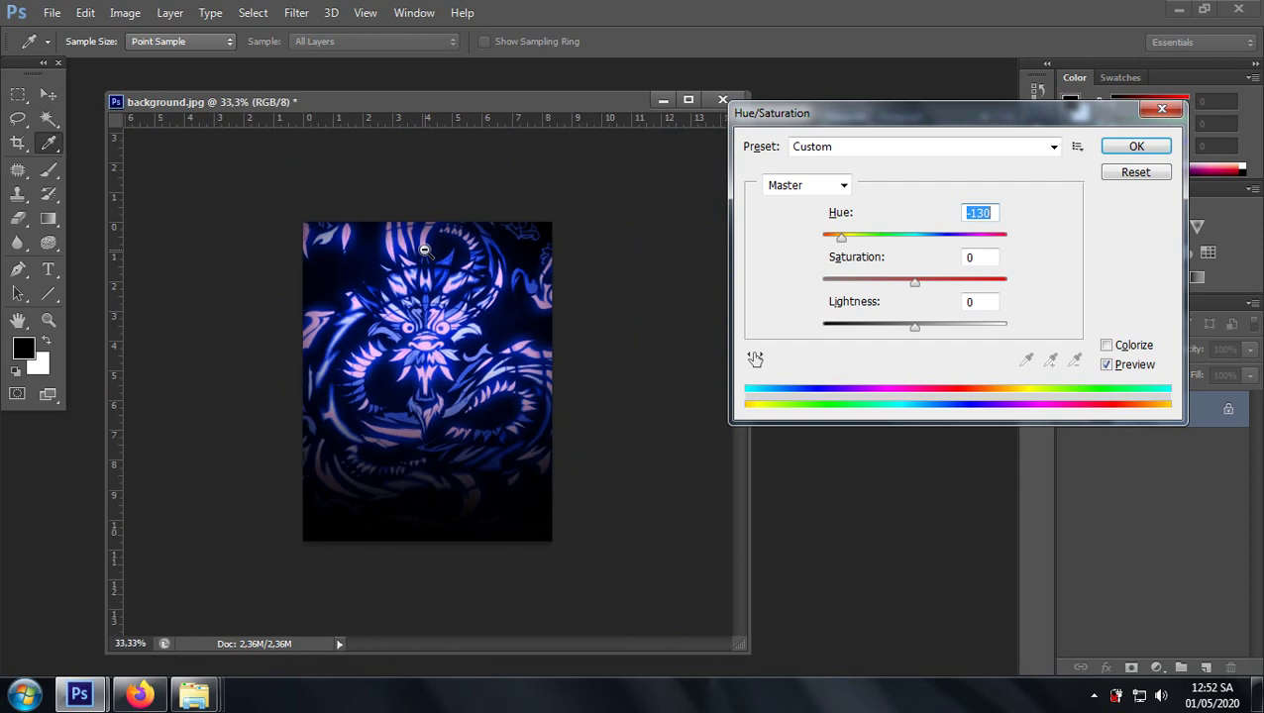
drag(842, 243, 844, 244)
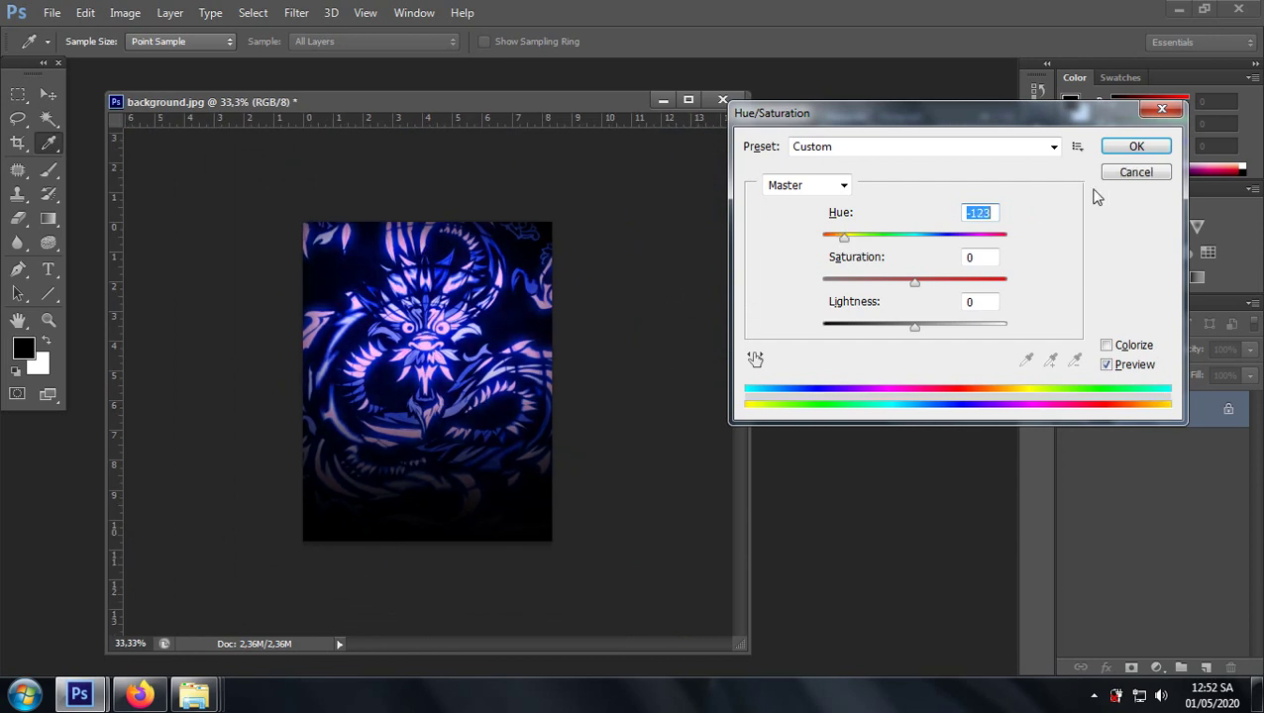
click(1135, 147)
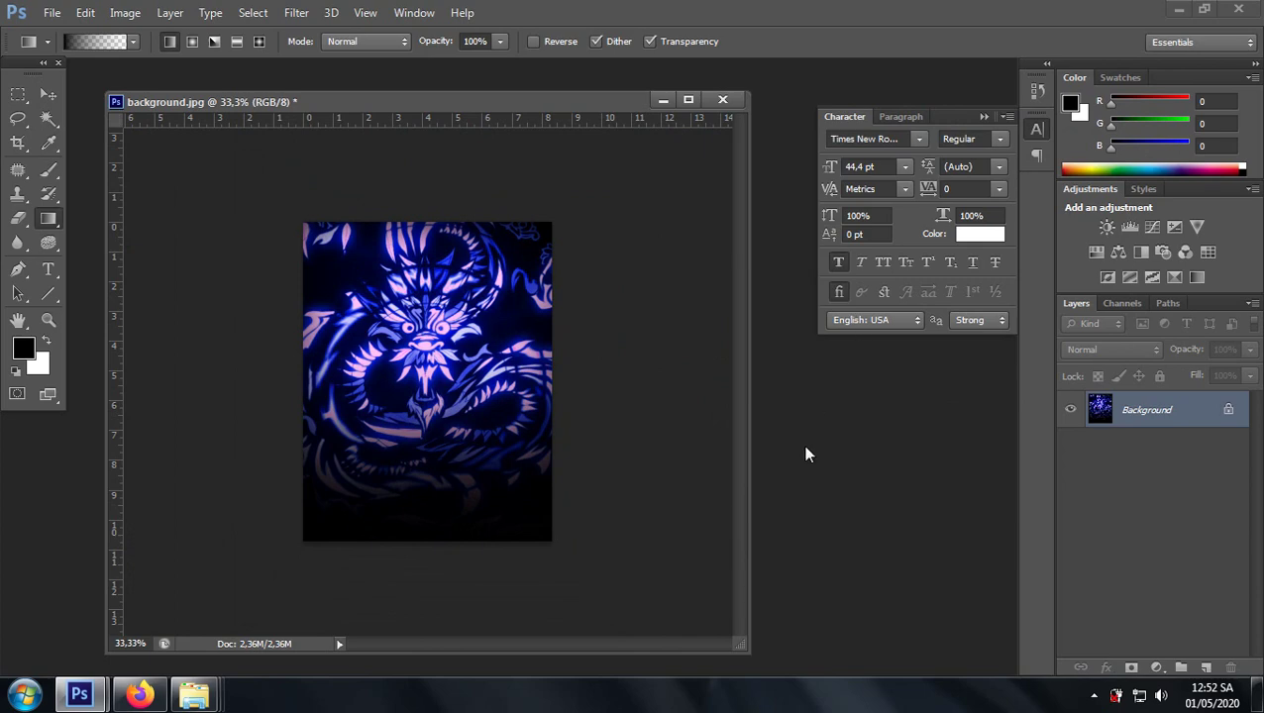
key(ctrl+o)
Step: Open nhan vat.jpg from the poster desig folder as a floating window beside the background
scroll(746, 389, down, 5)
scroll(746, 389, down, 3)
scroll(746, 389, down, 2)
scroll(760, 333, down, 3)
scroll(756, 344, down, 3)
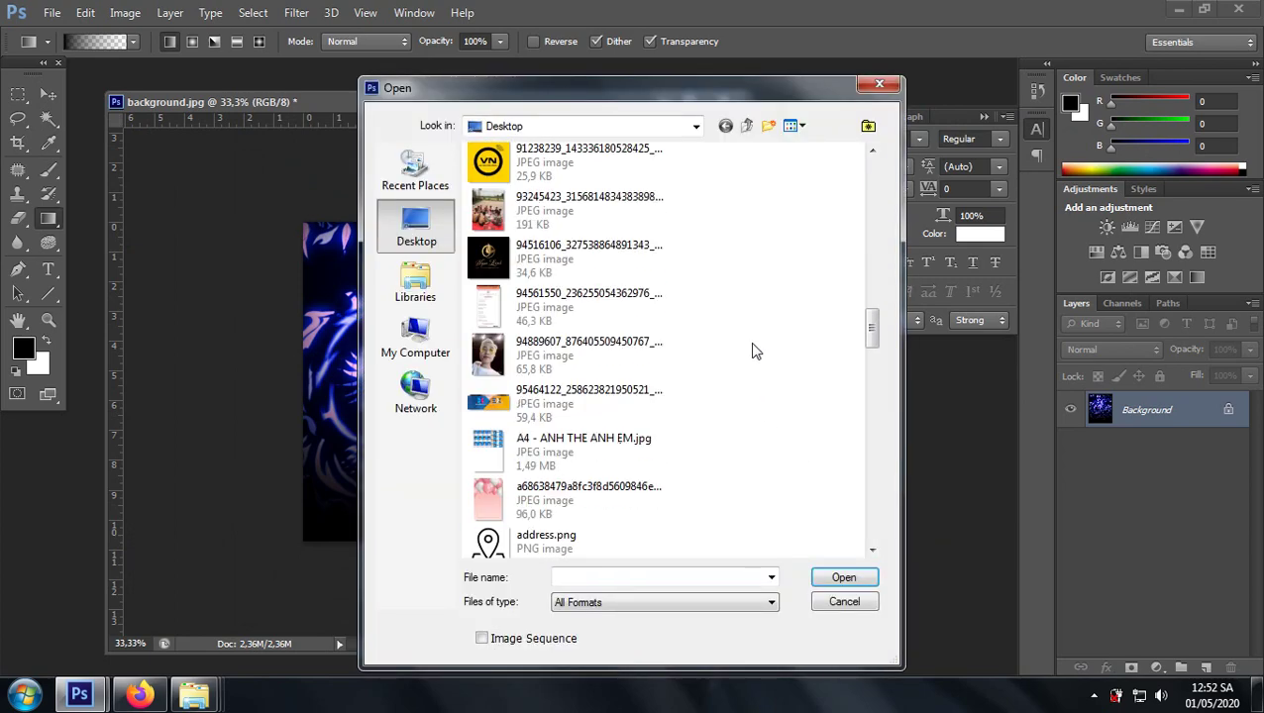
scroll(752, 350, down, 2)
scroll(753, 350, down, 5)
scroll(755, 327, up, 10)
scroll(761, 319, up, 5)
scroll(753, 330, down, 5)
scroll(708, 344, up, 3)
scroll(708, 344, up, 2)
scroll(708, 344, down, 10)
scroll(709, 343, down, 3)
scroll(654, 415, down, 5)
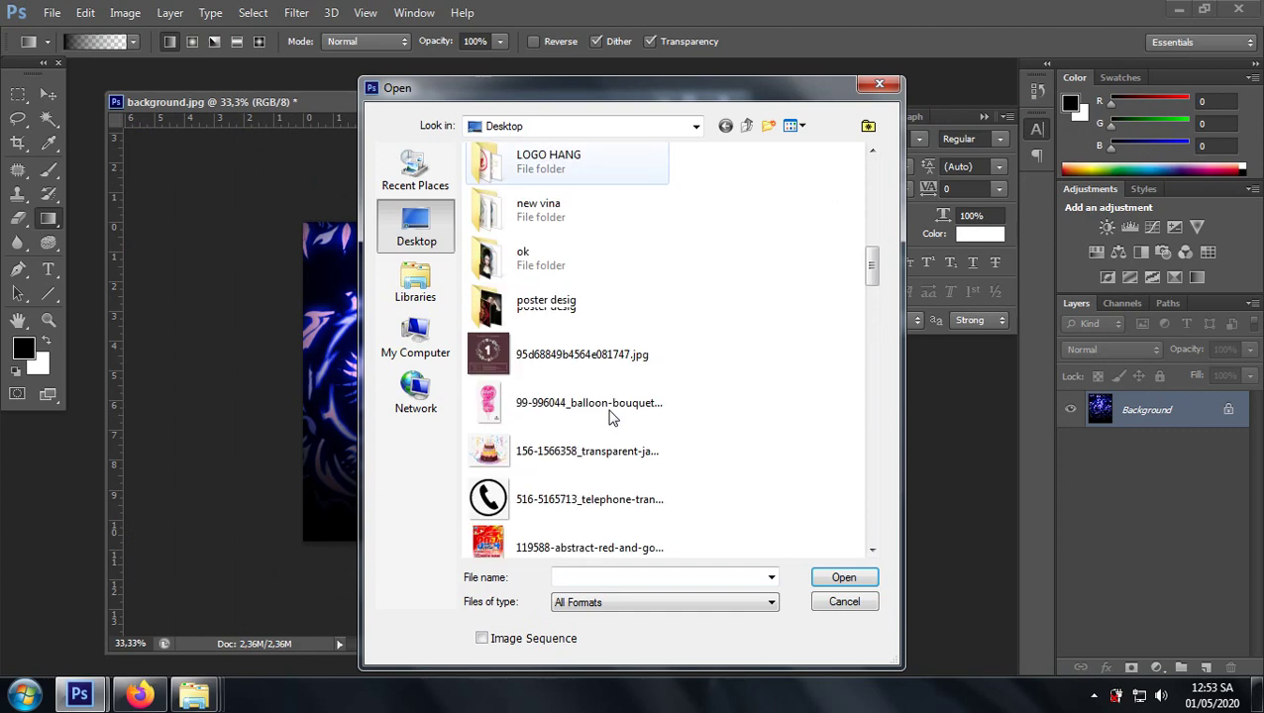
double_click(590, 313)
double_click(602, 189)
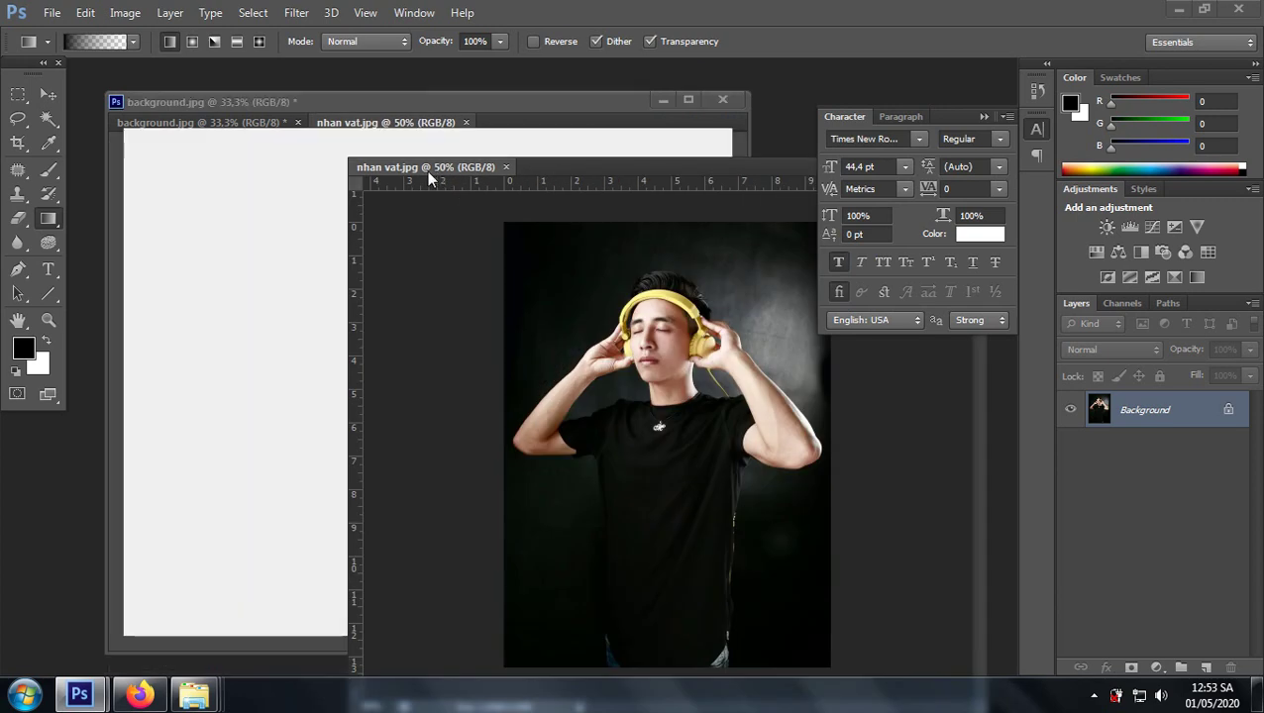
drag(396, 128, 421, 144)
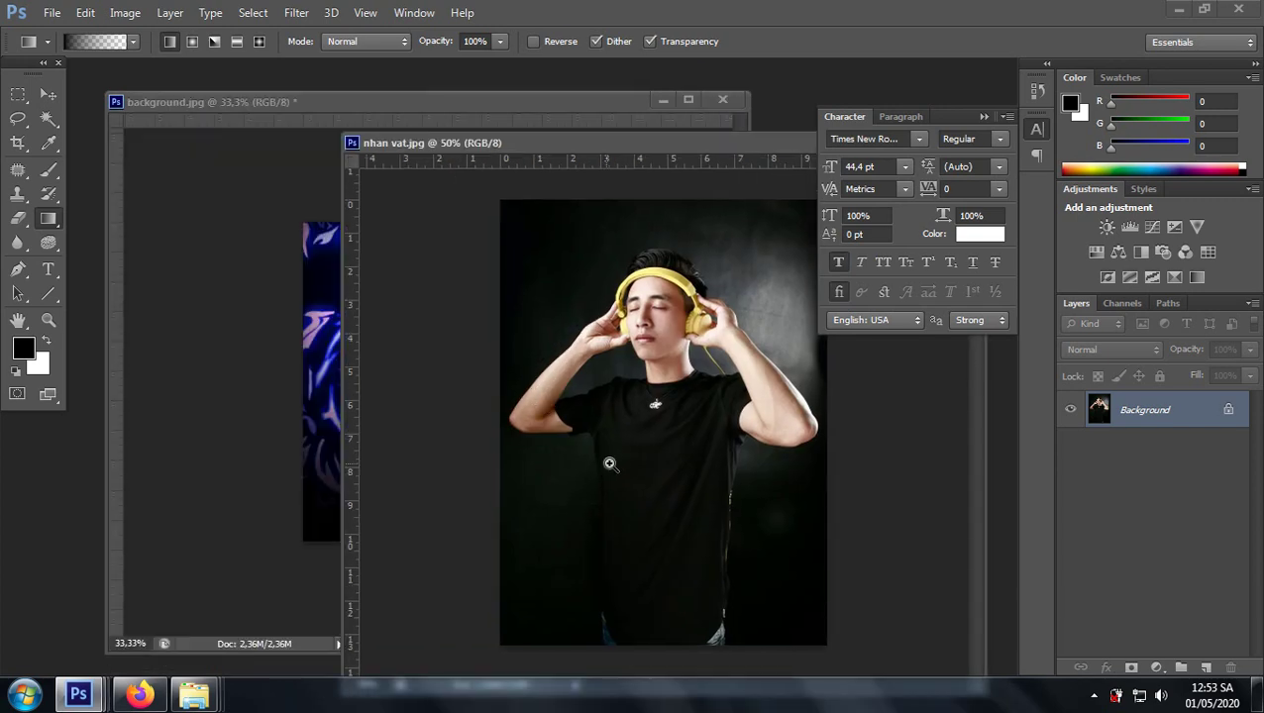
Step: Zoom into the portrait full screen and start a Pen path up the shirt's left edge
click(611, 463)
key(ctrl+plus)
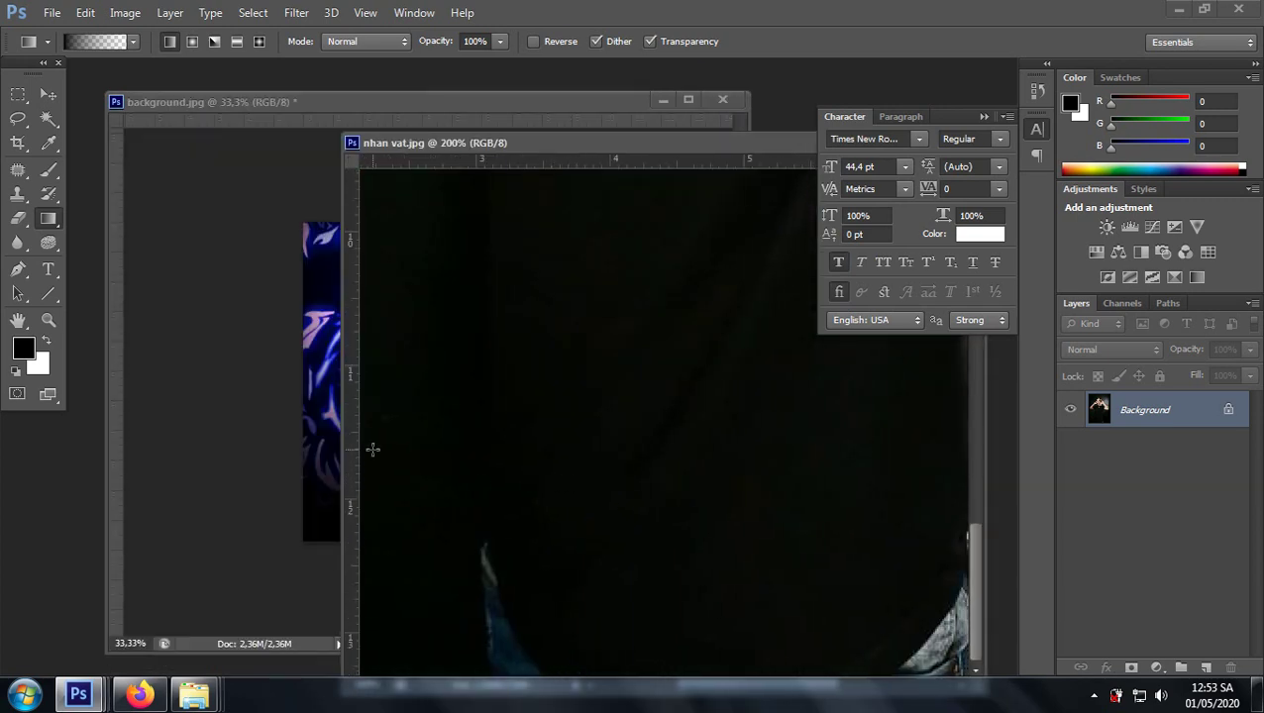
key(p)
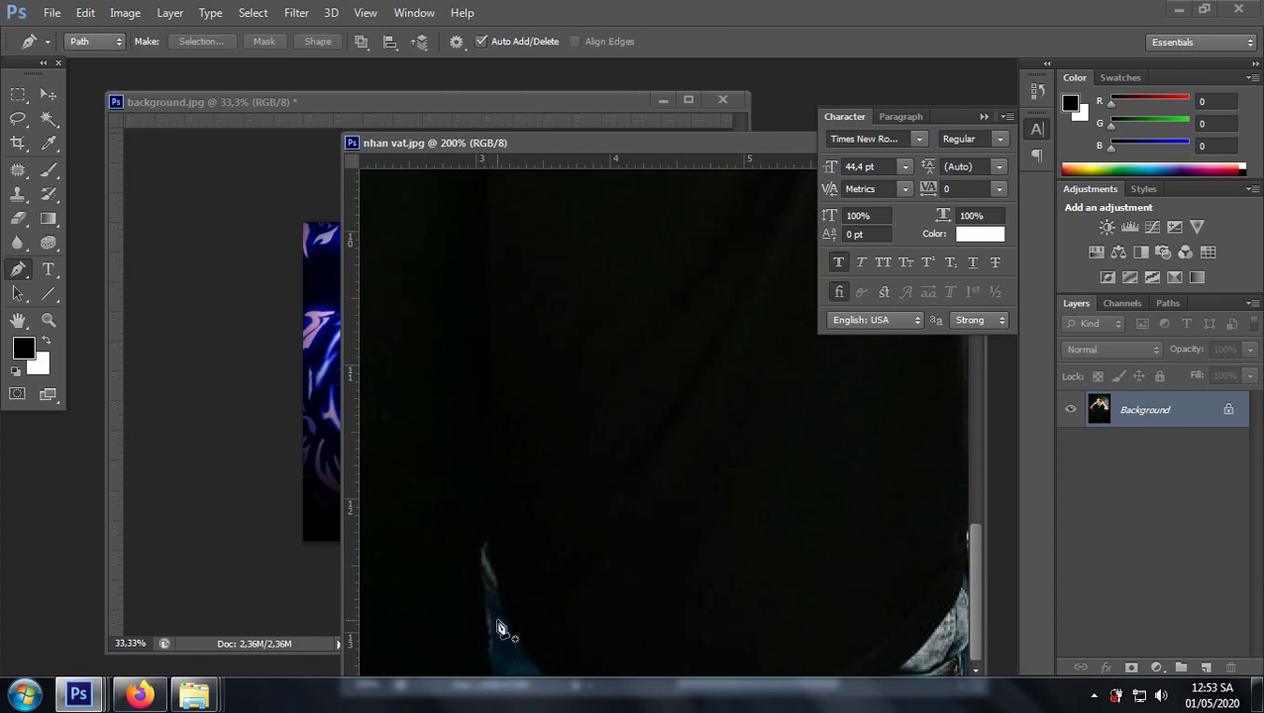
key(f)
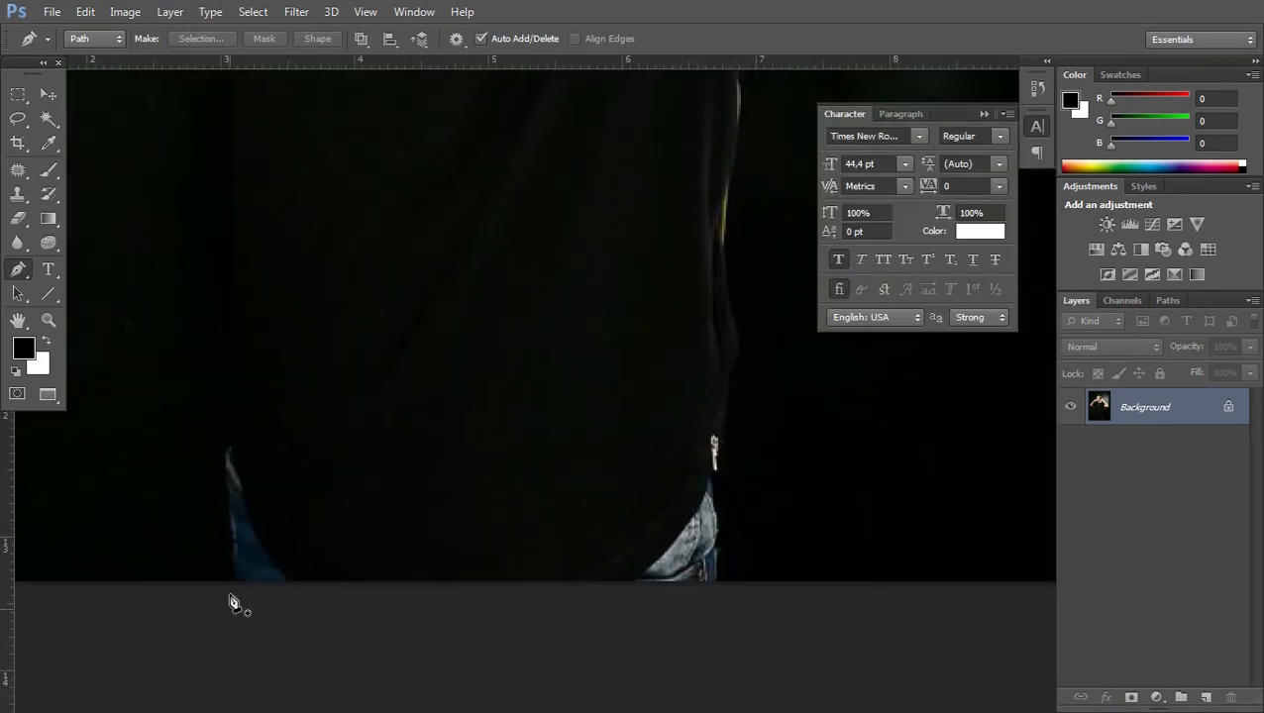
drag(227, 468, 231, 446)
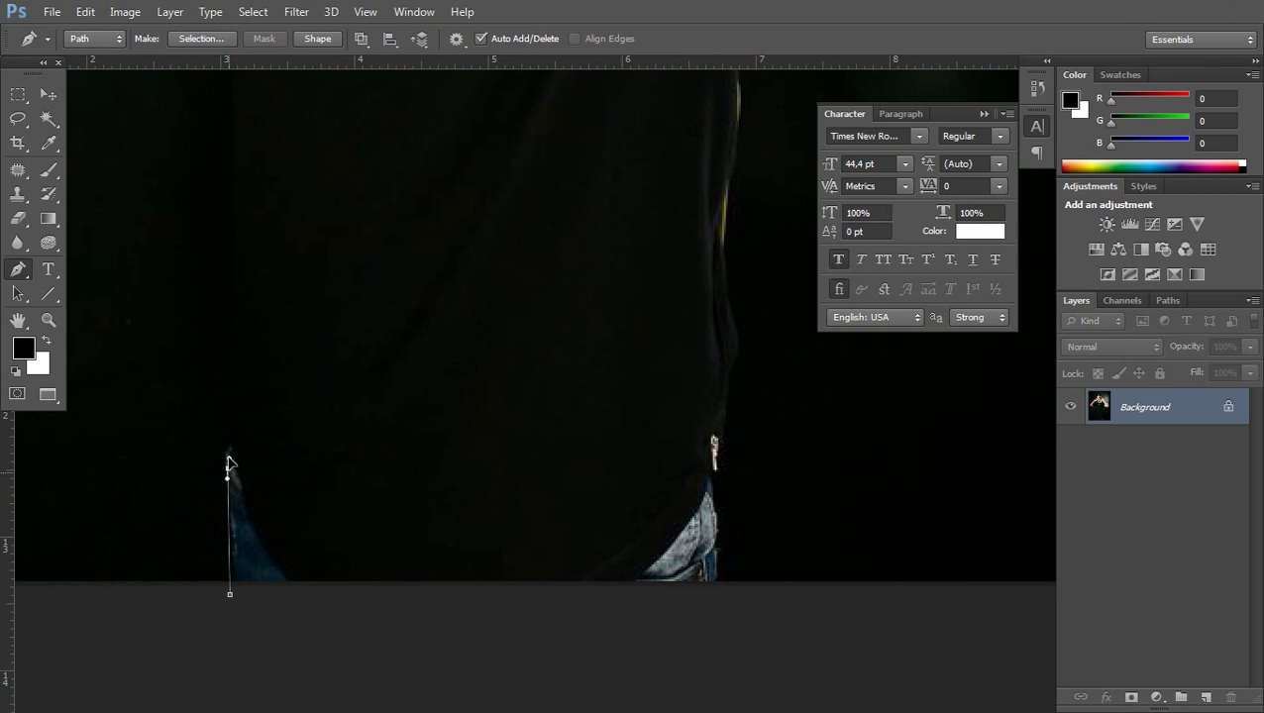
drag(241, 257, 267, 428)
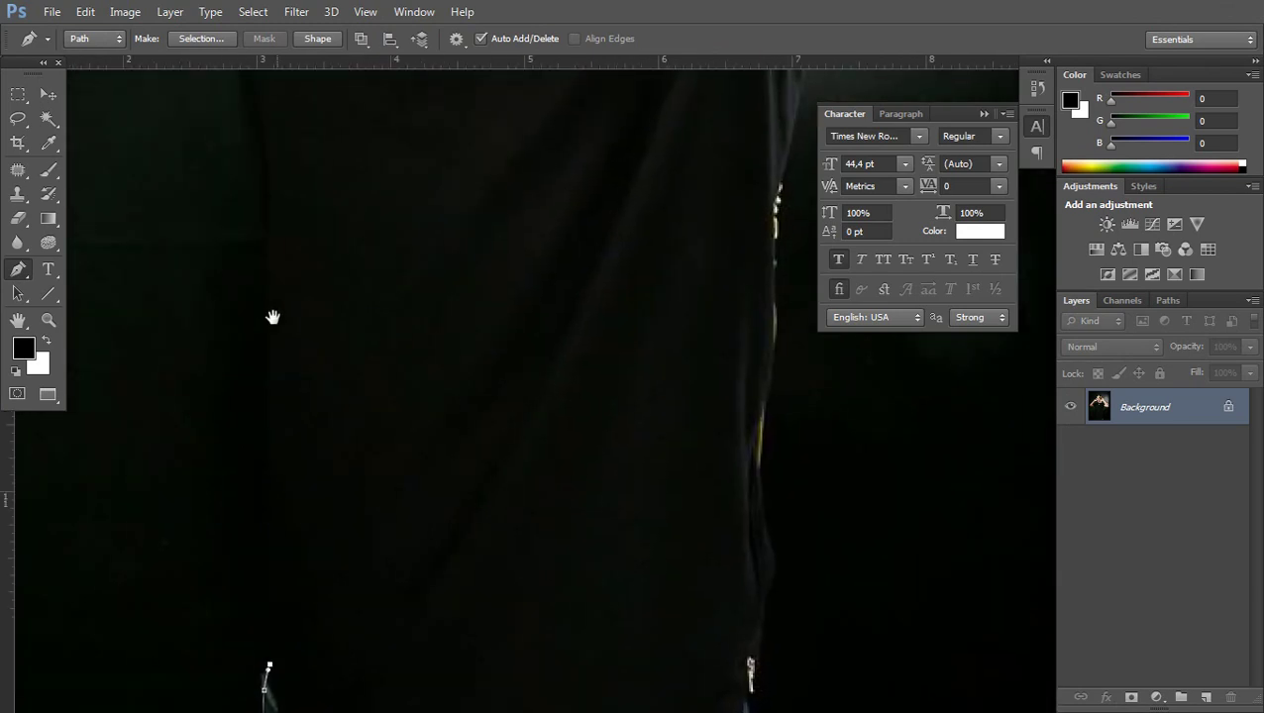
drag(267, 332, 264, 237)
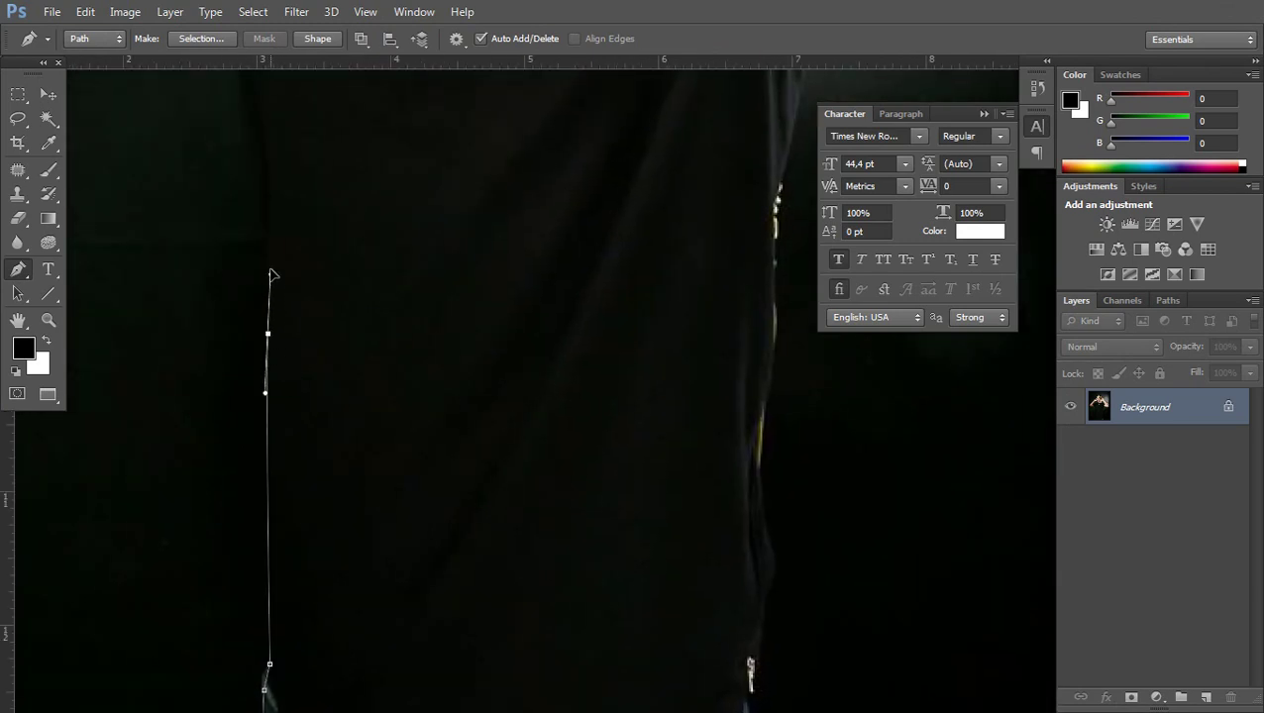
mouse_move(269, 181)
mouse_down()
mouse_move(300, 408)
mouse_move(273, 279)
mouse_up()
scroll(273, 313, up, 1)
mouse_move(268, 210)
mouse_down()
mouse_move(380, 398)
mouse_move(336, 312)
mouse_move(199, 354)
mouse_move(182, 345)
mouse_move(697, 496)
mouse_up()
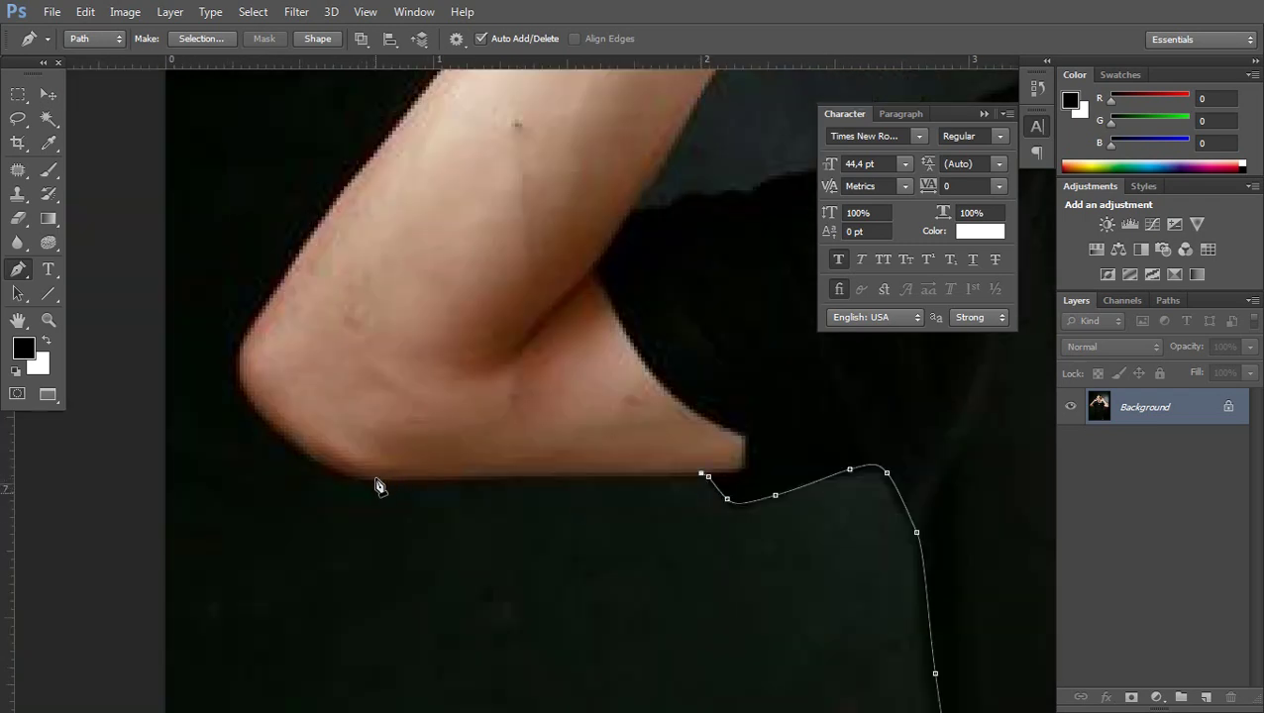
Step: Extend the path around the elbow and up the forearm toward the wrist
drag(369, 481, 382, 481)
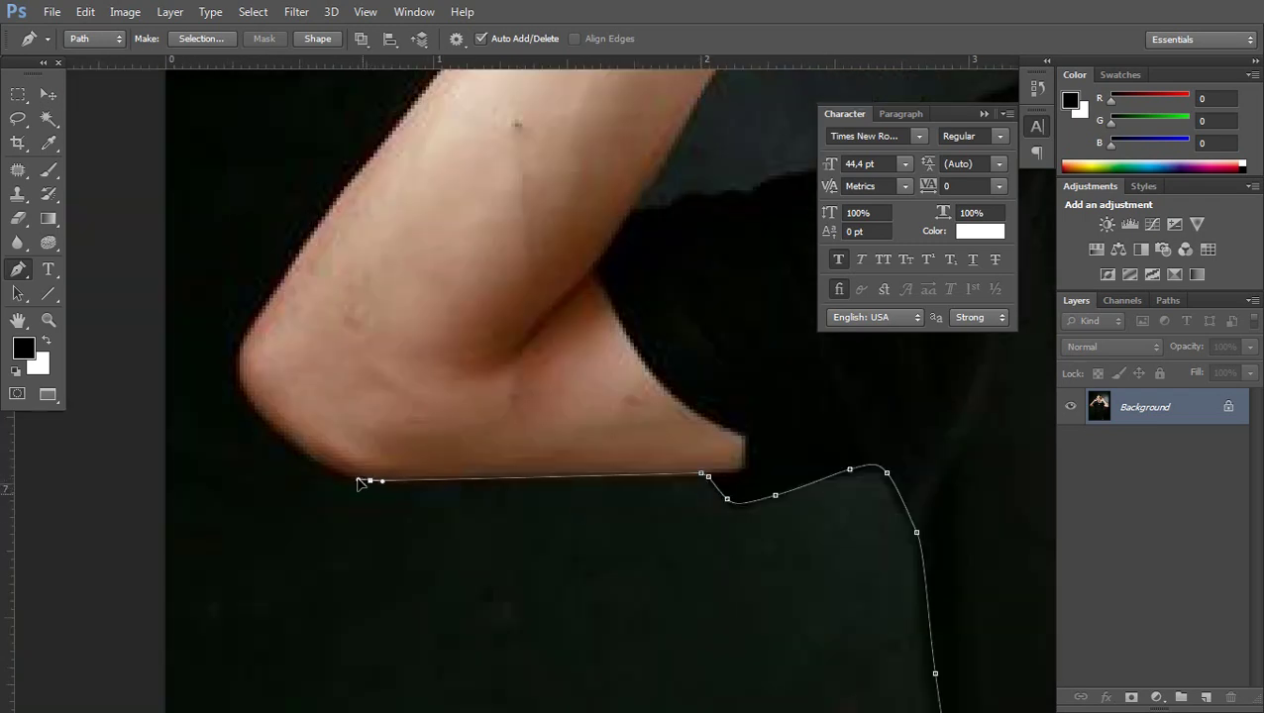
click(252, 402)
click(231, 364)
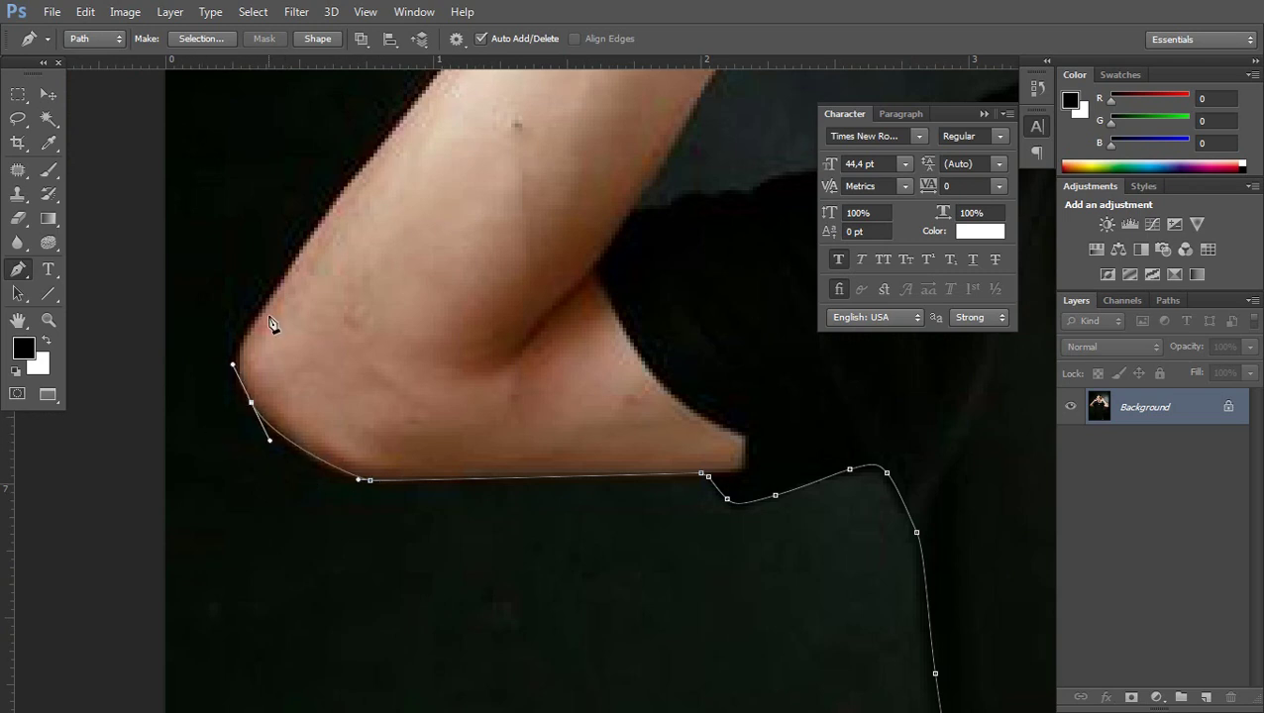
drag(340, 203, 176, 561)
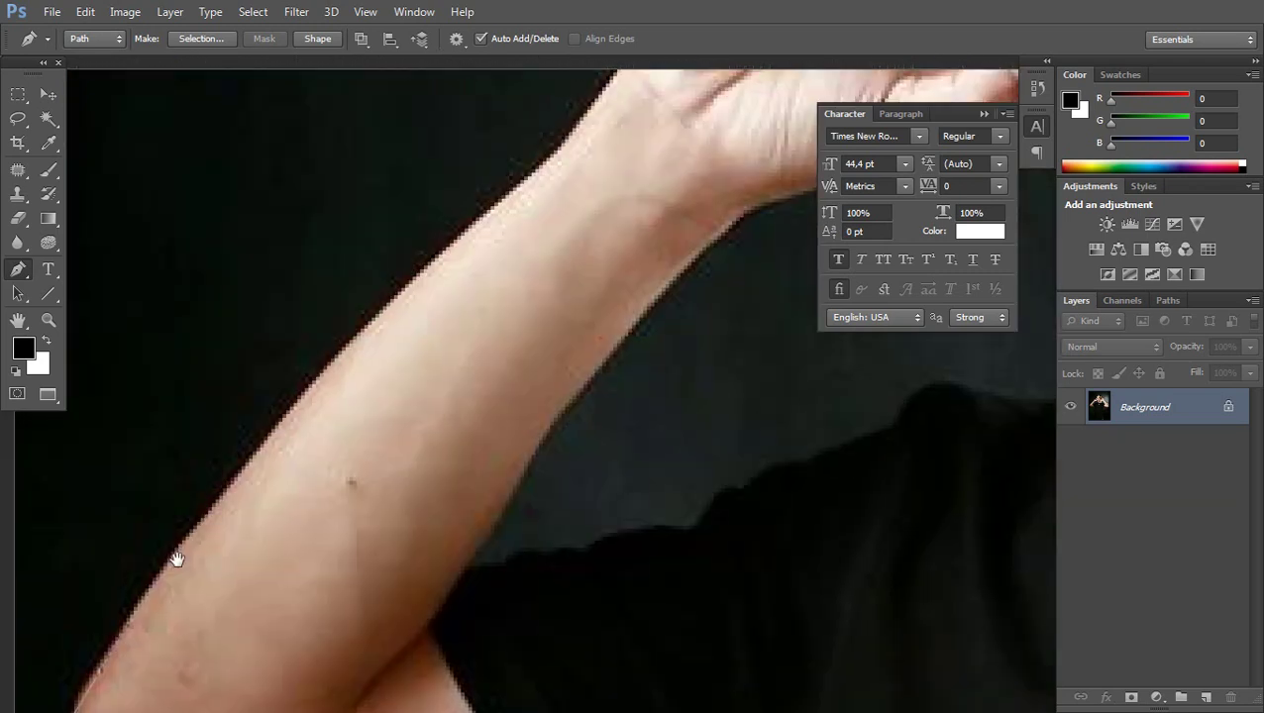
drag(343, 357, 362, 338)
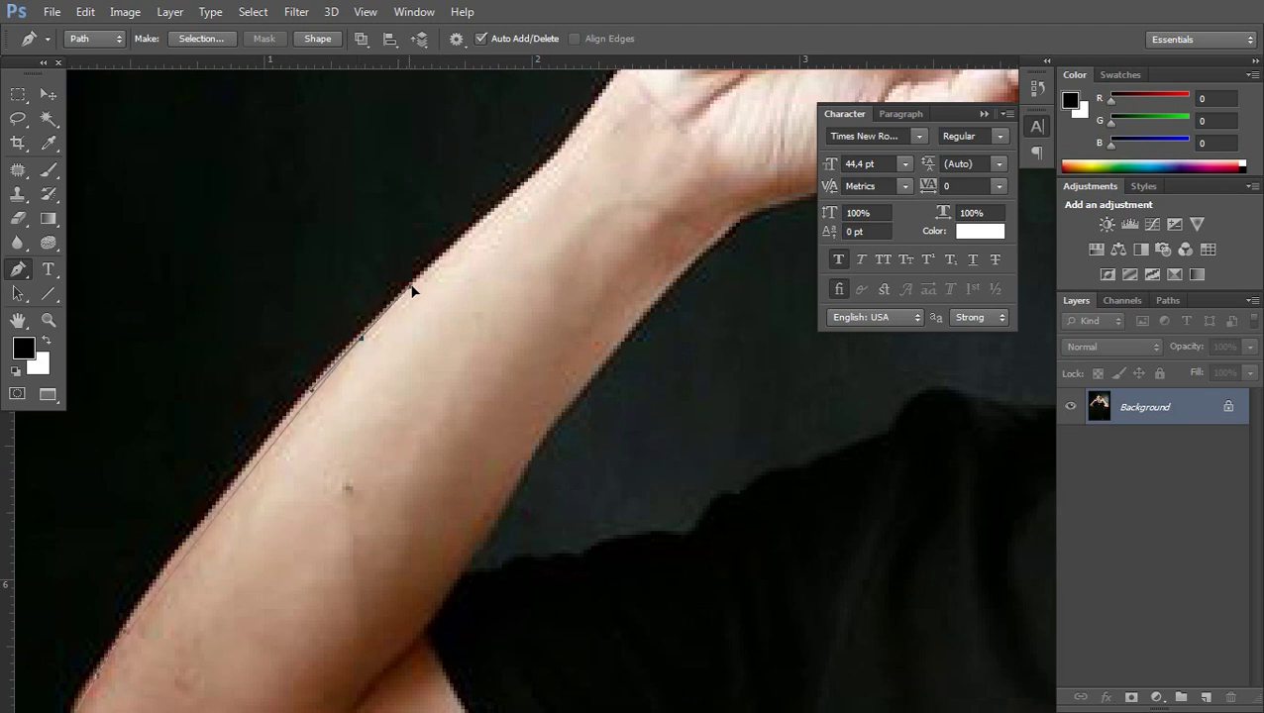
mouse_move(360, 337)
mouse_down()
mouse_move(473, 348)
mouse_move(442, 268)
mouse_up()
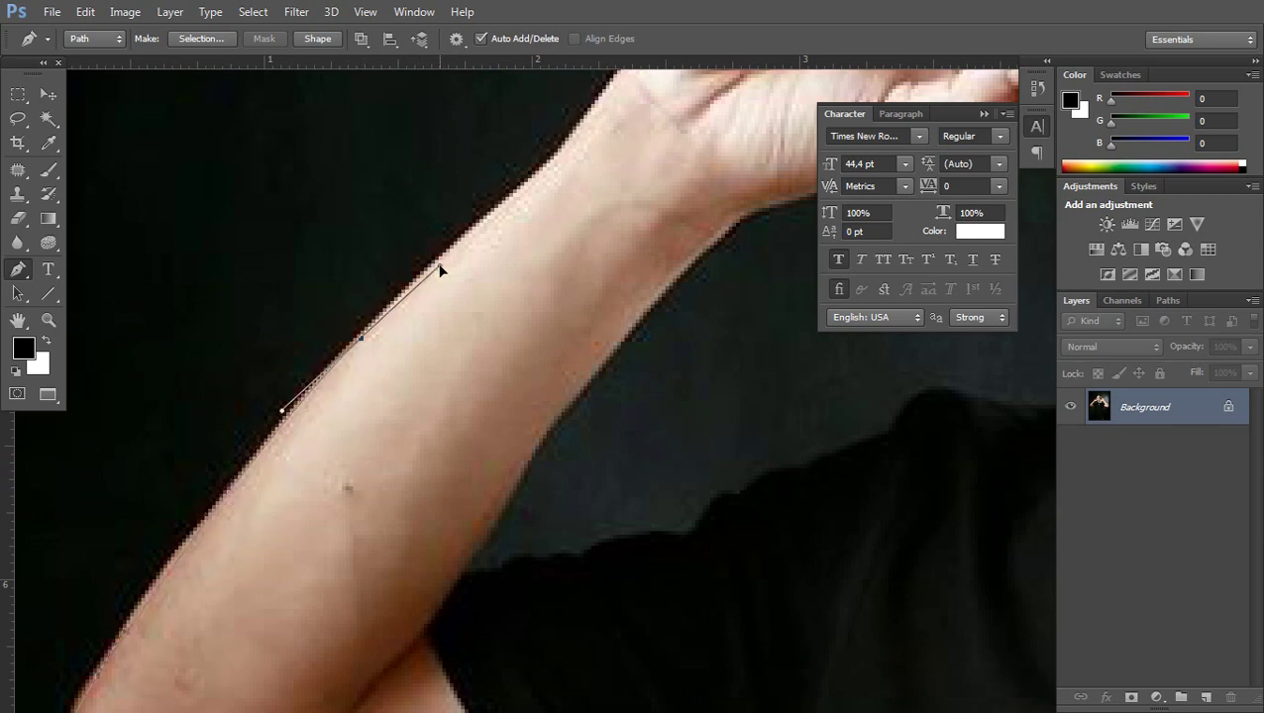
scroll(442, 268, up, 5)
drag(439, 486, 453, 473)
scroll(471, 468, up, 1)
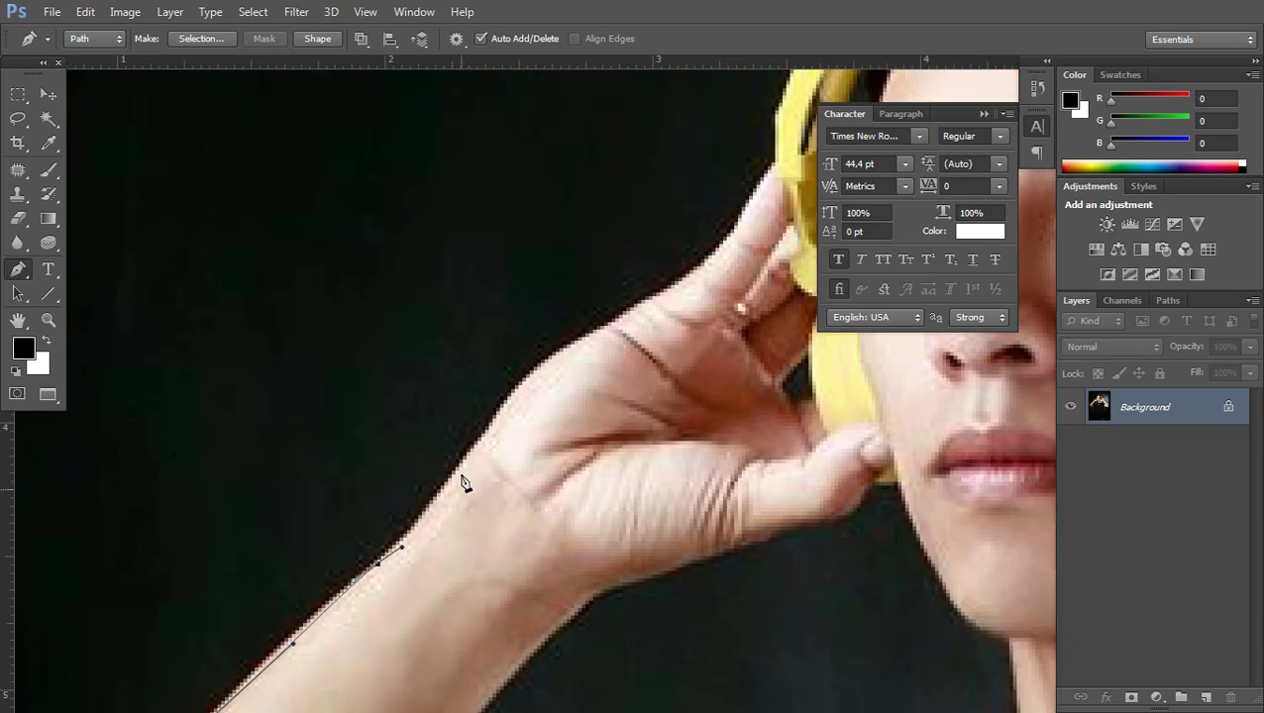
drag(462, 467, 473, 450)
Step: Trace the path along the hand and fingers up to the yellow headphones, undoing one misplaced anchor
drag(552, 359, 586, 342)
drag(674, 328, 489, 541)
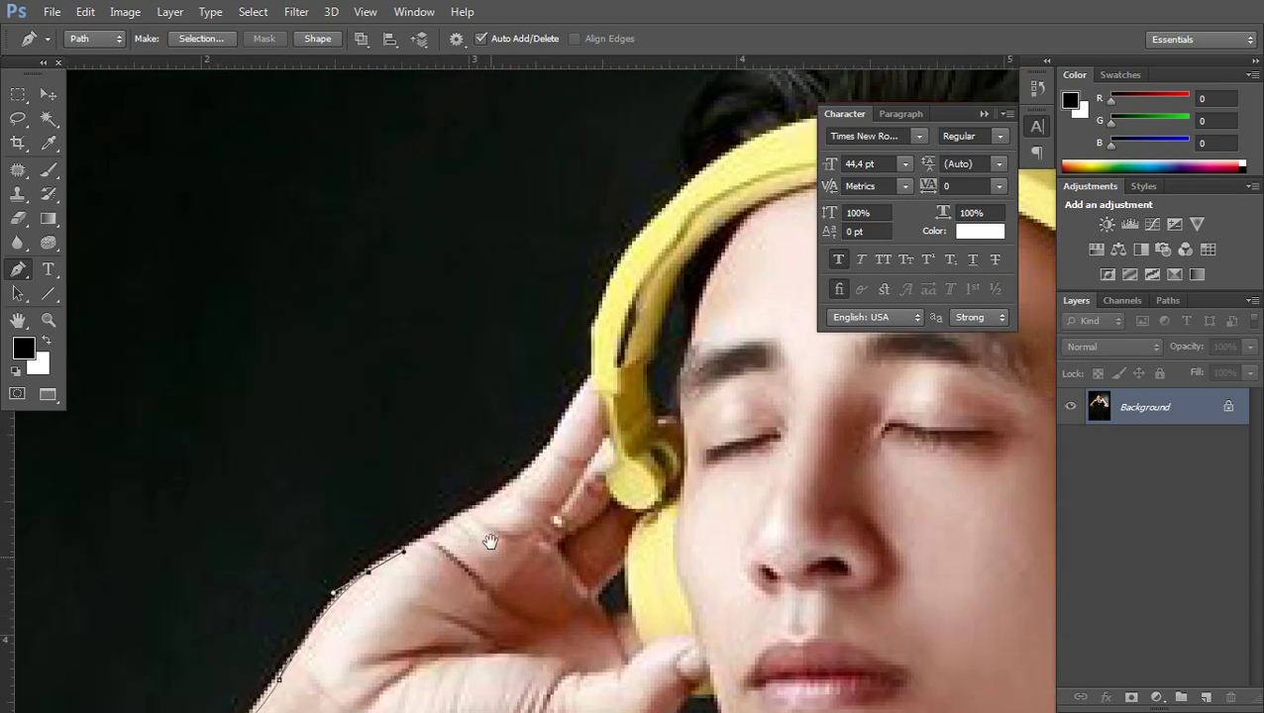
drag(517, 485, 544, 464)
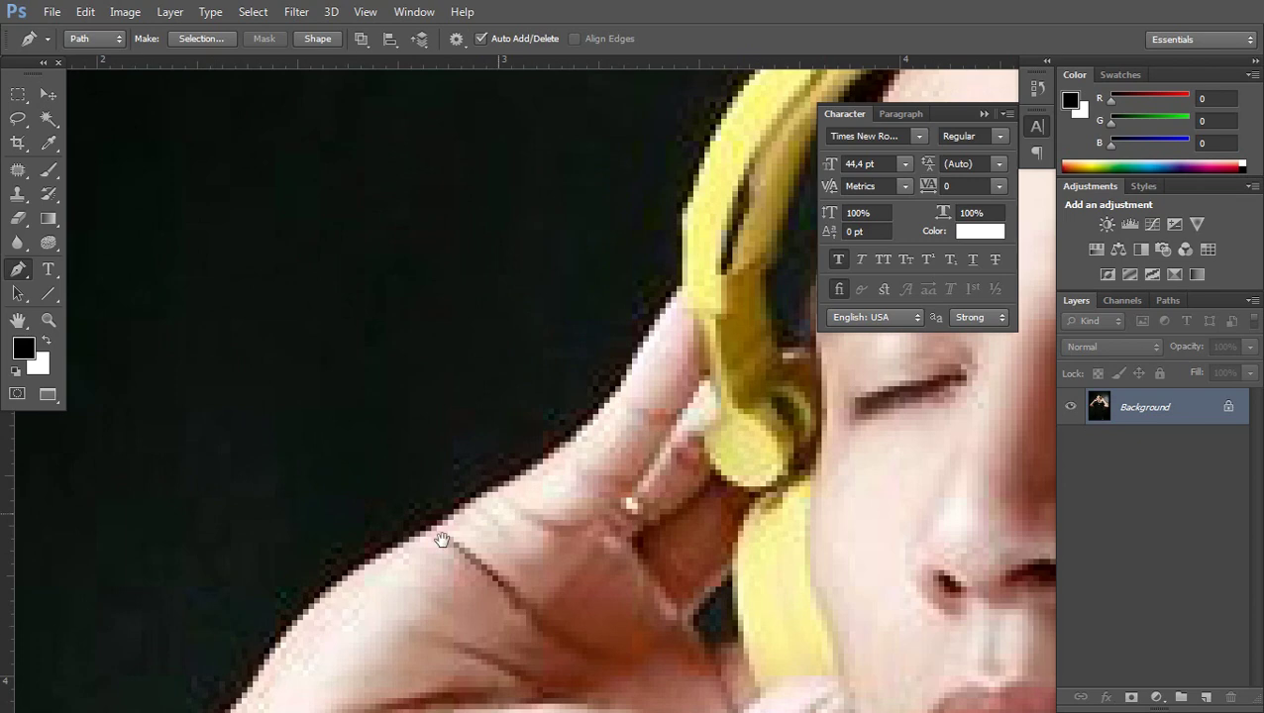
click(443, 536)
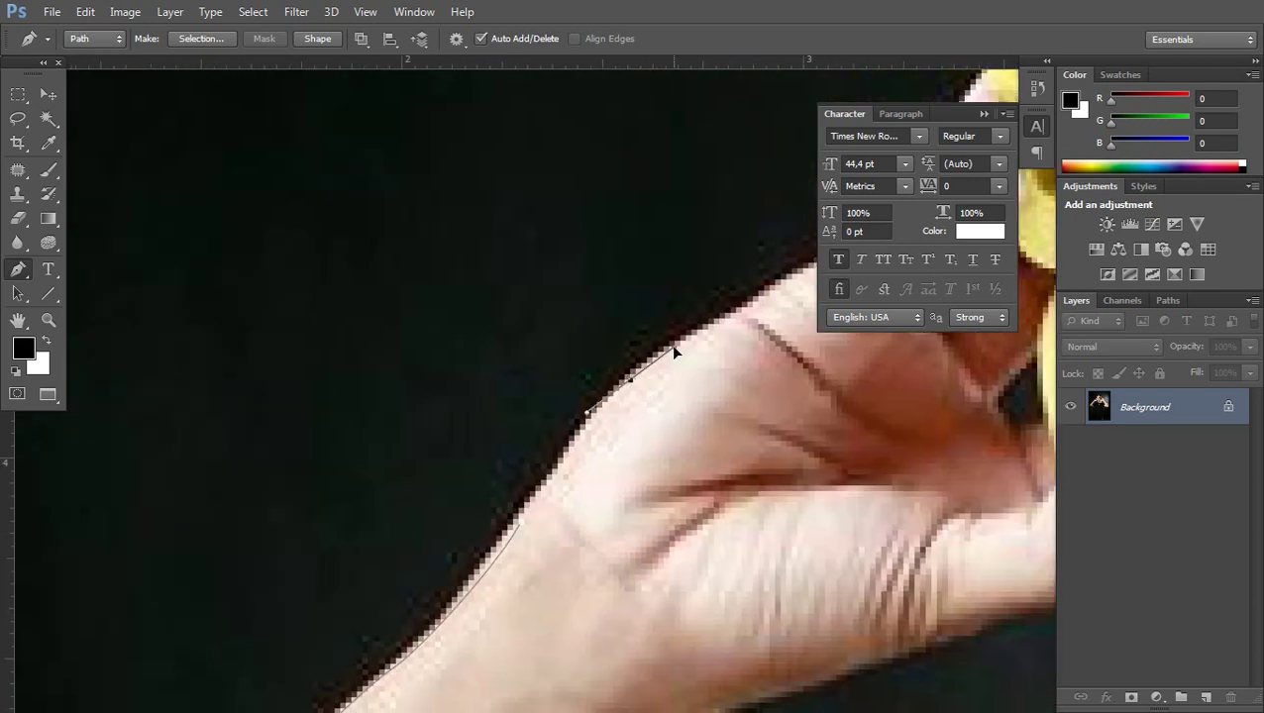
key(ctrl+z)
key(ctrl+z)
mouse_move(744, 314)
mouse_down()
mouse_move(539, 423)
mouse_move(566, 471)
mouse_up()
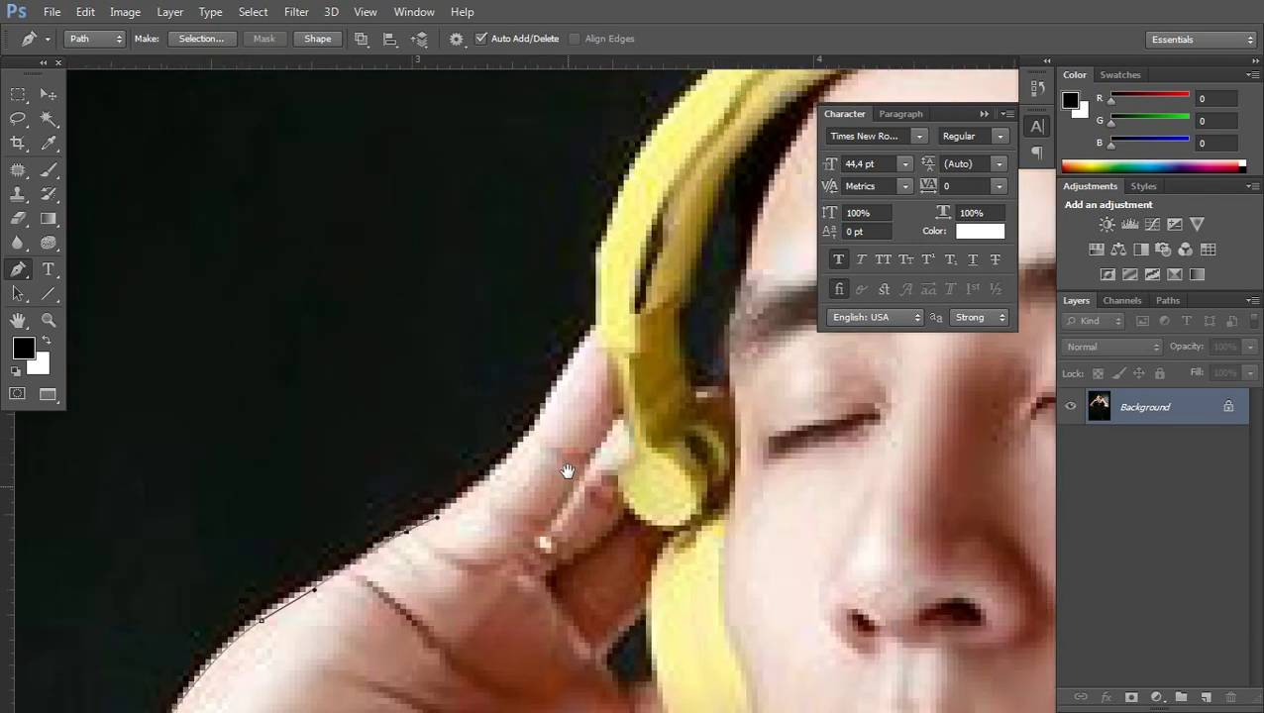
click(507, 465)
click(535, 420)
click(558, 376)
click(581, 354)
click(591, 333)
drag(604, 334, 530, 461)
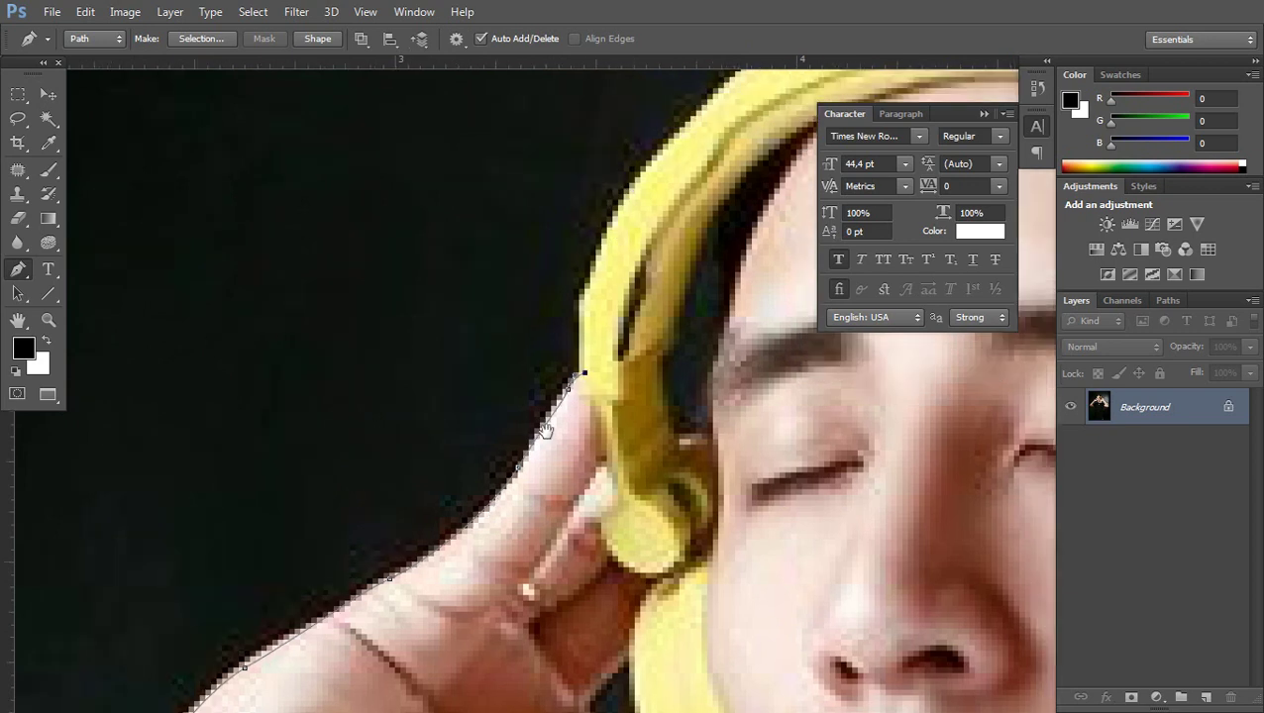
Step: Continue the path over the headband's outer edge and up along the hair
click(500, 528)
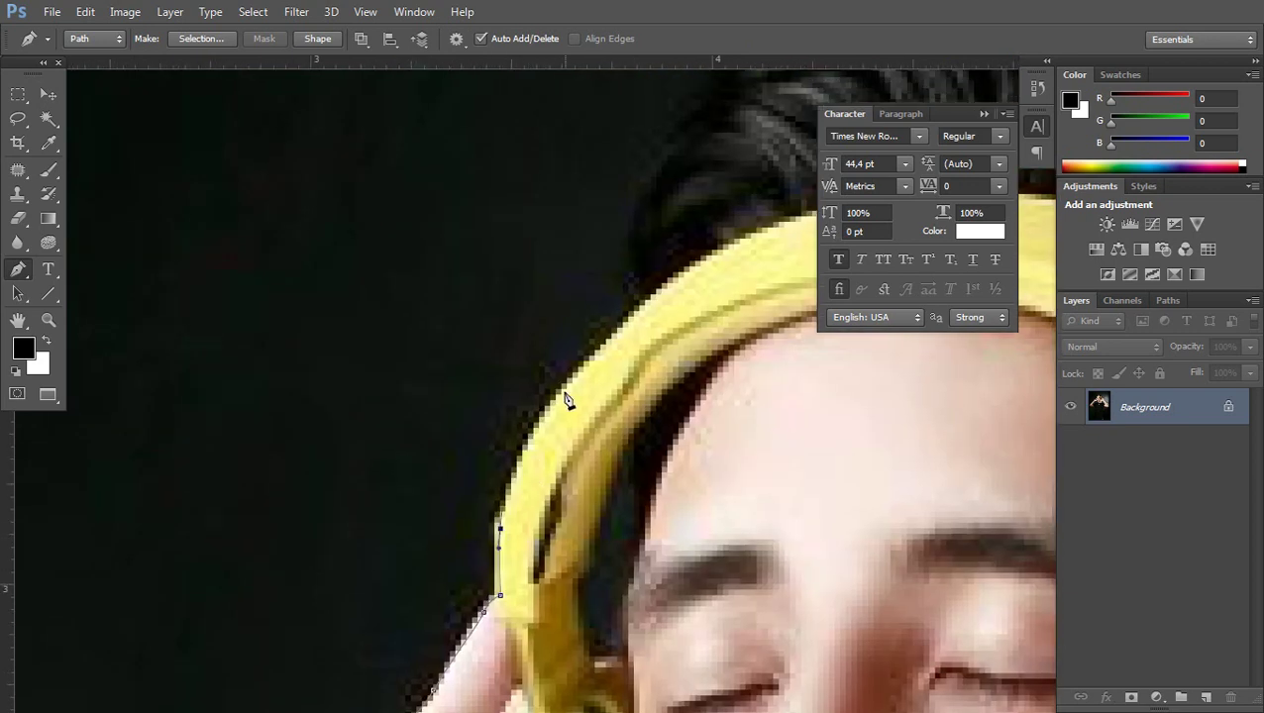
drag(590, 355, 637, 318)
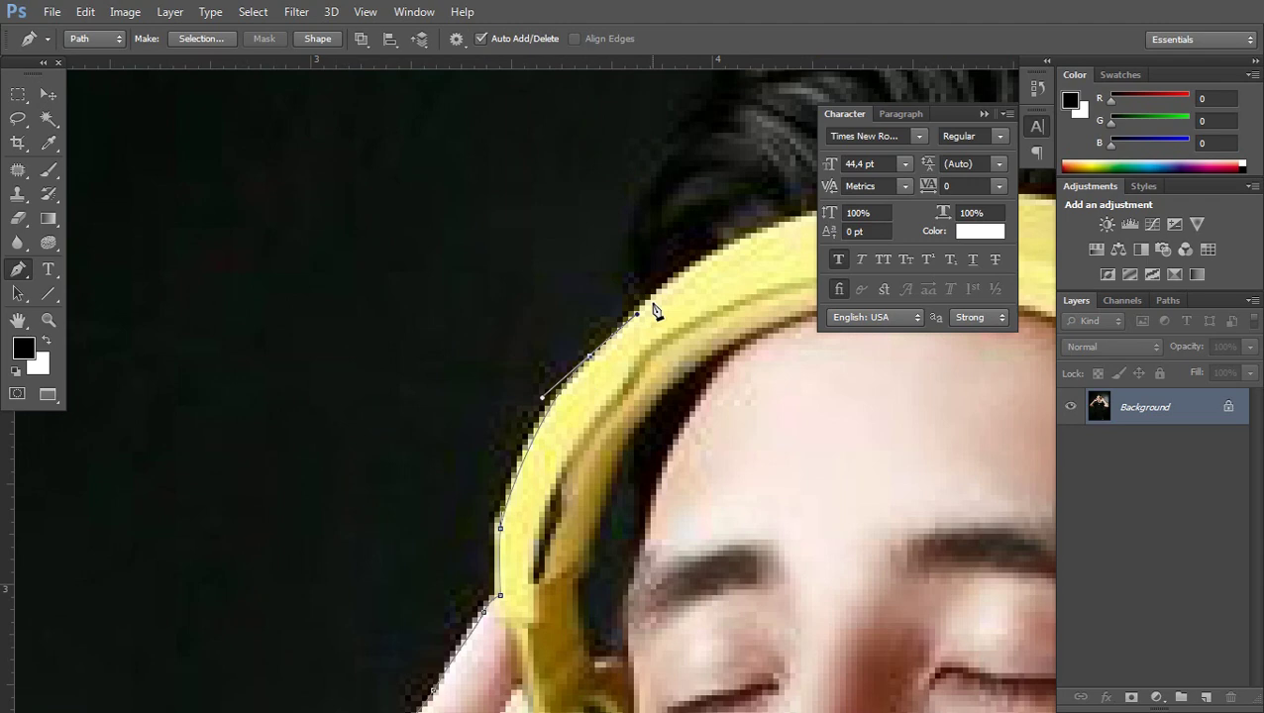
drag(661, 192, 569, 386)
drag(529, 428, 551, 396)
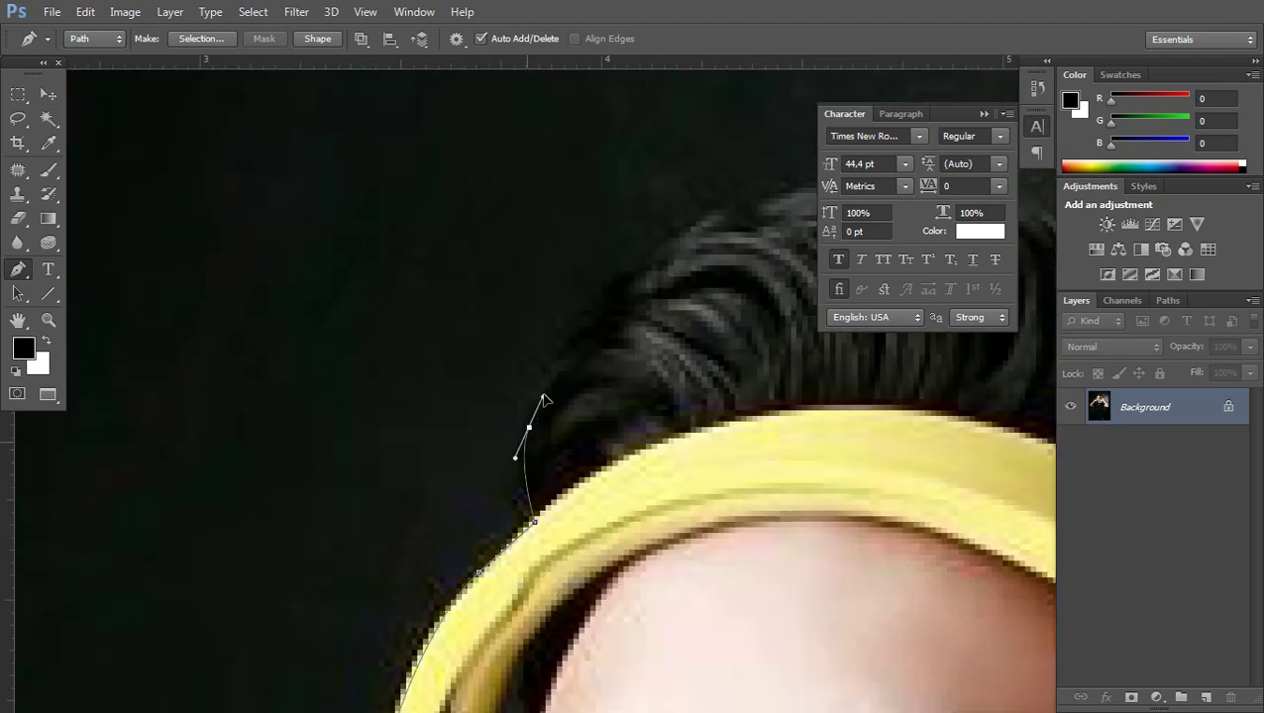
click(574, 333)
click(586, 305)
drag(650, 268, 428, 424)
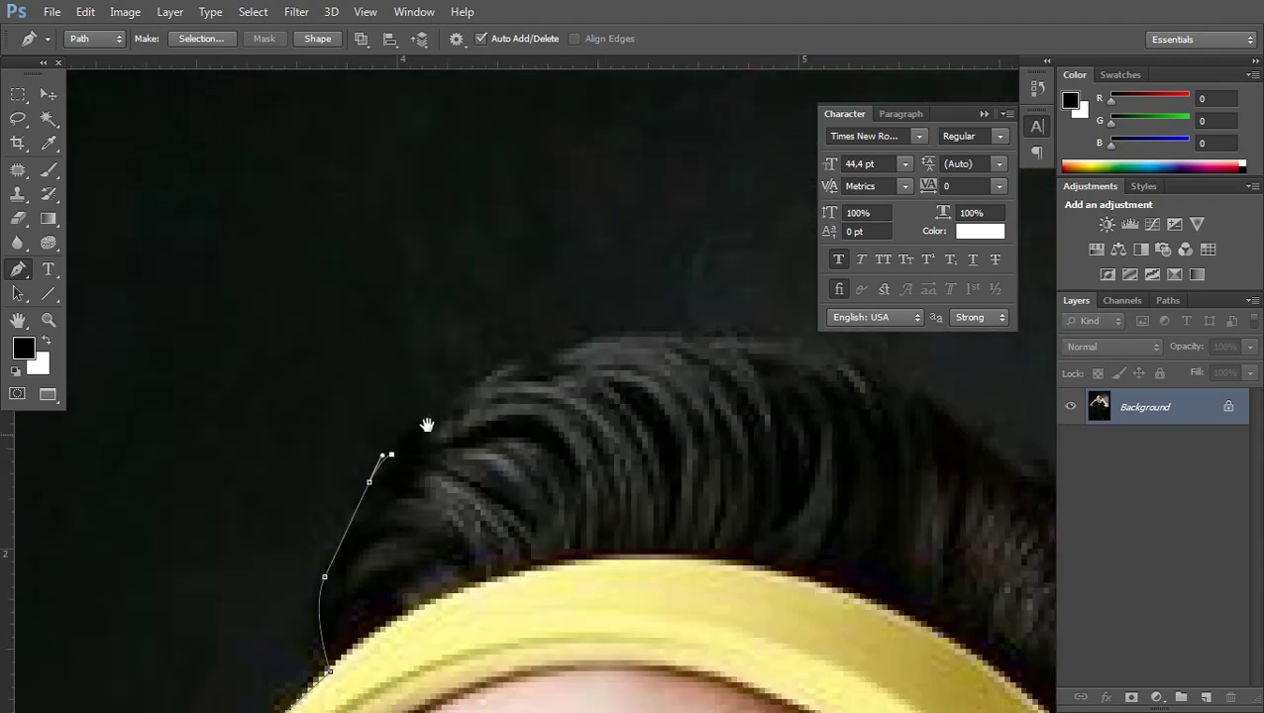
click(409, 431)
click(434, 415)
Step: Curve the path across the top of the hair and down its right side
drag(501, 360, 522, 355)
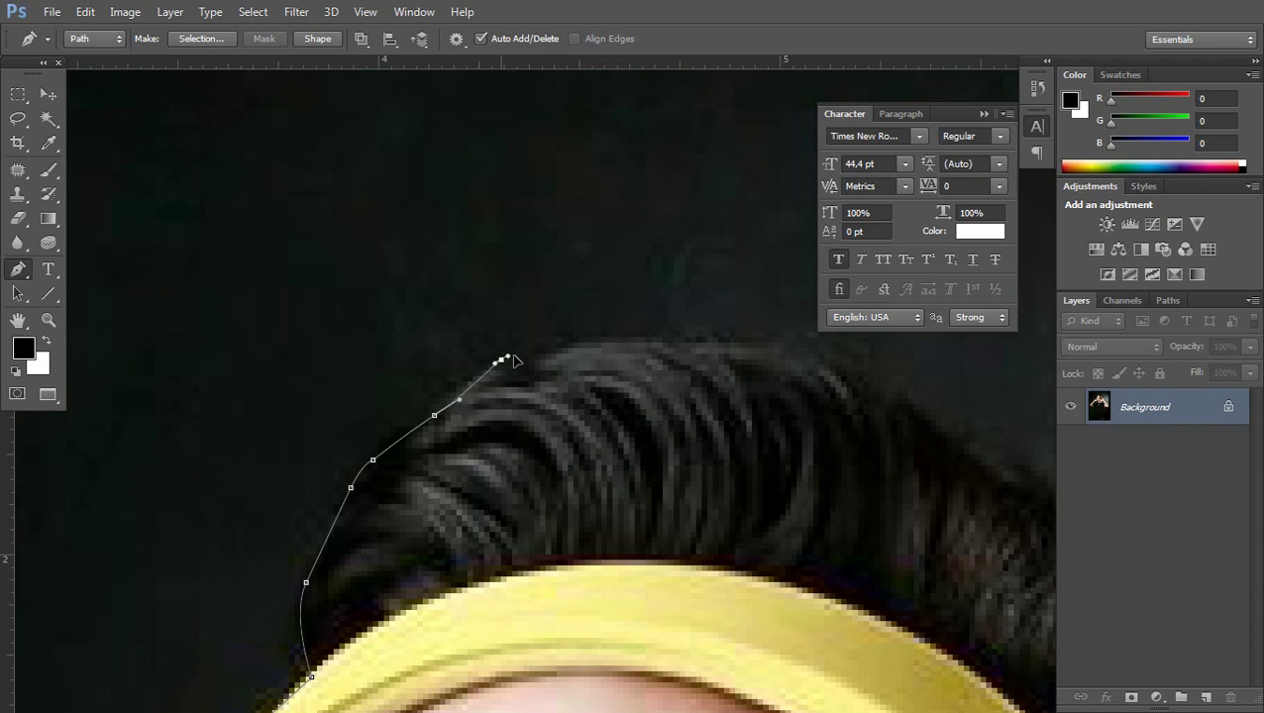
drag(652, 331, 694, 344)
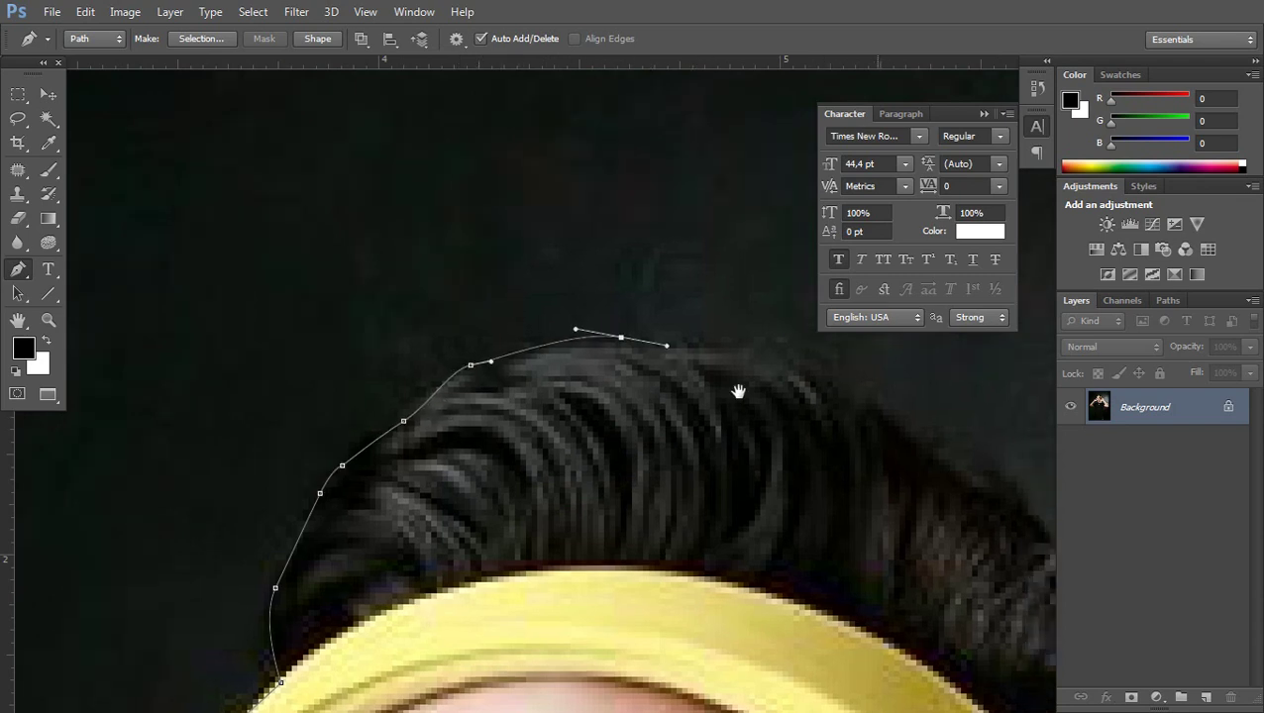
drag(768, 386, 540, 398)
drag(631, 383, 667, 412)
drag(709, 451, 728, 462)
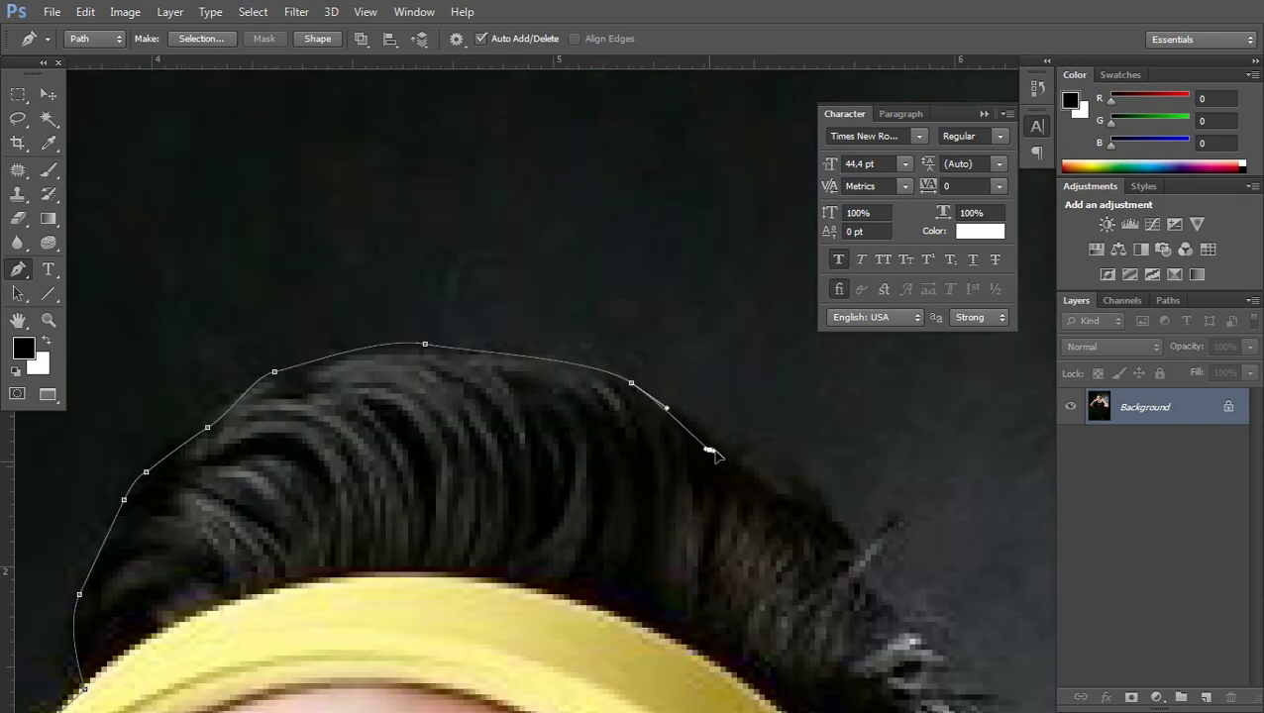
mouse_move(799, 512)
mouse_down()
mouse_move(824, 517)
mouse_move(872, 590)
mouse_move(710, 283)
mouse_up()
drag(763, 353, 776, 386)
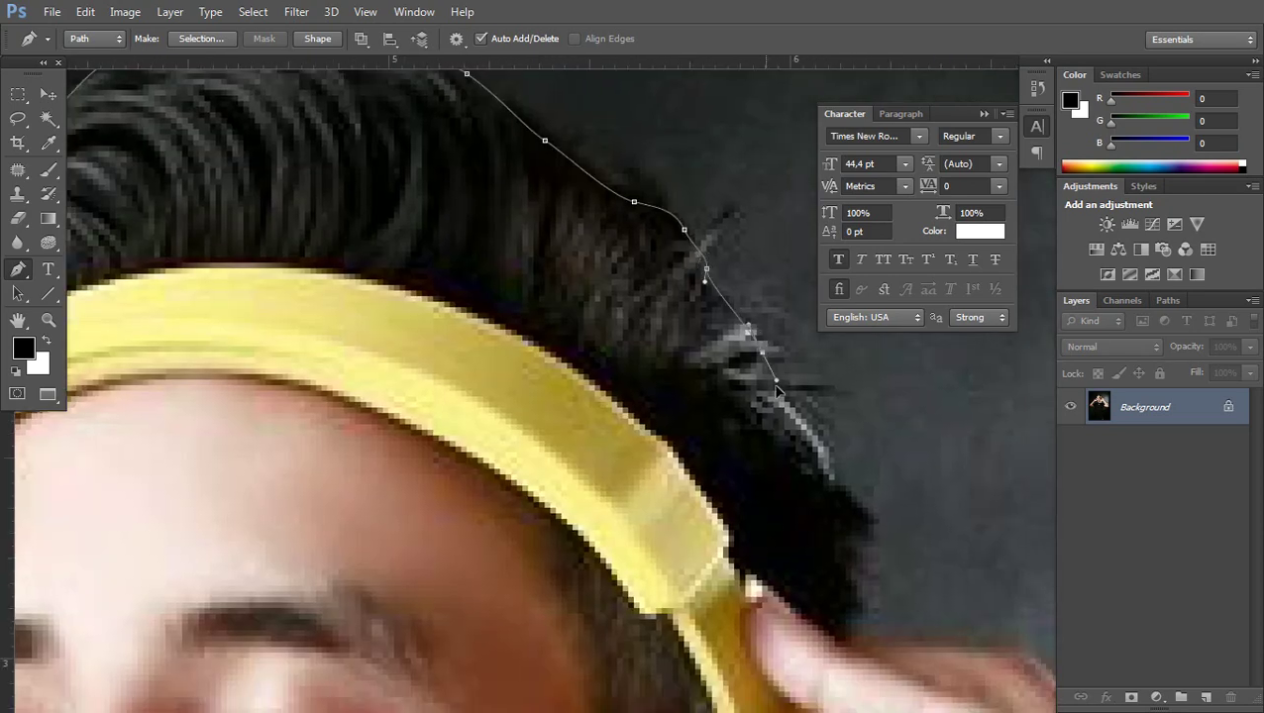
drag(701, 415, 390, 326)
drag(536, 457, 548, 509)
Step: Trace the path across the fingertip and down the right hand's edge to the forearm
click(531, 552)
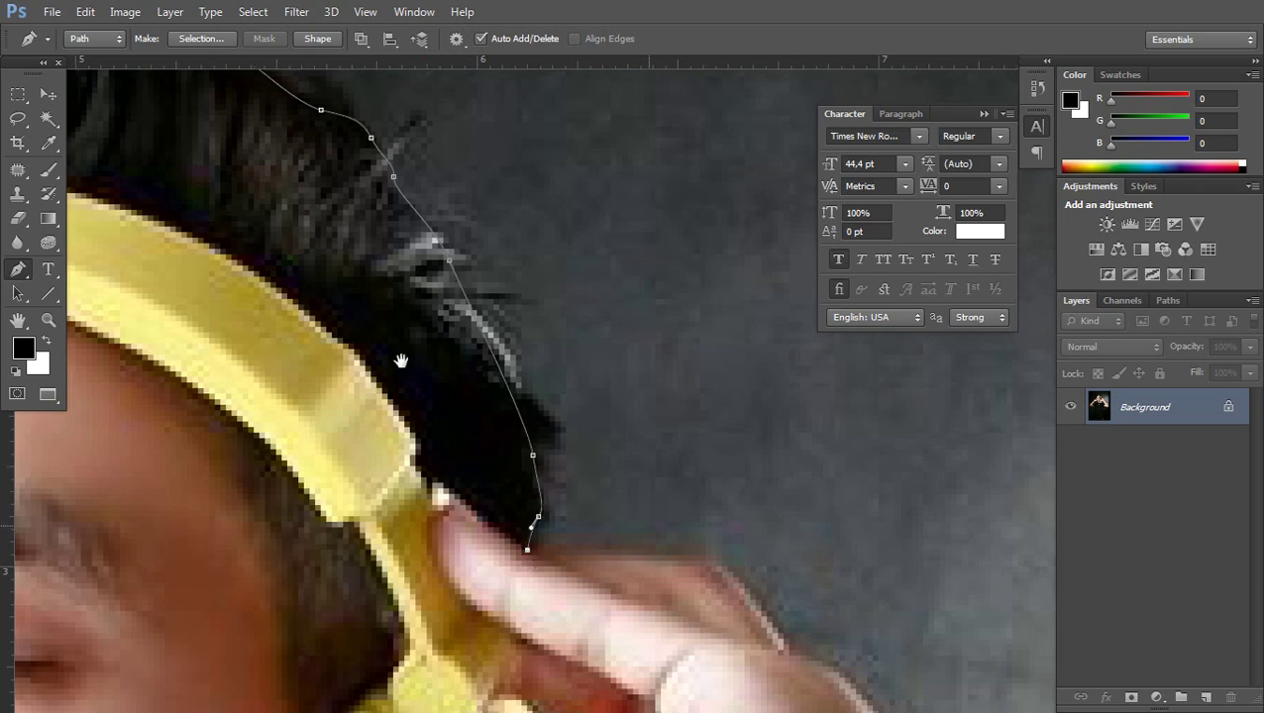
drag(680, 549, 385, 368)
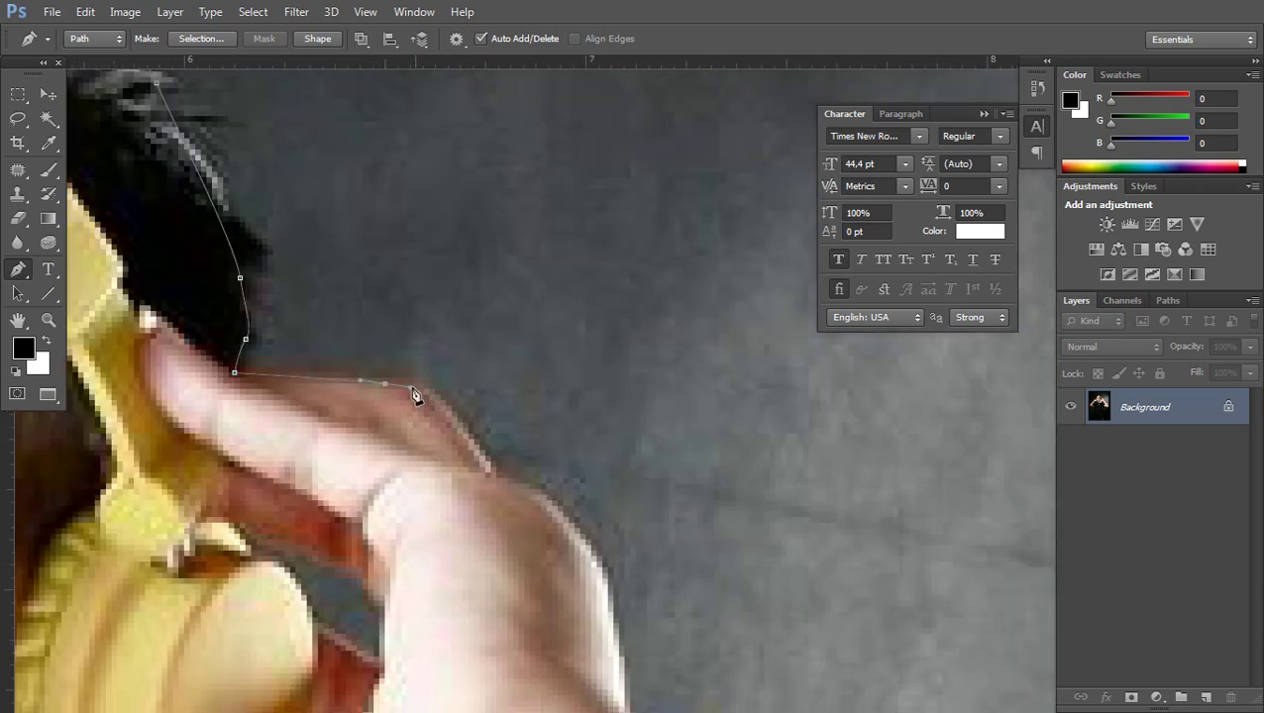
drag(585, 562, 521, 299)
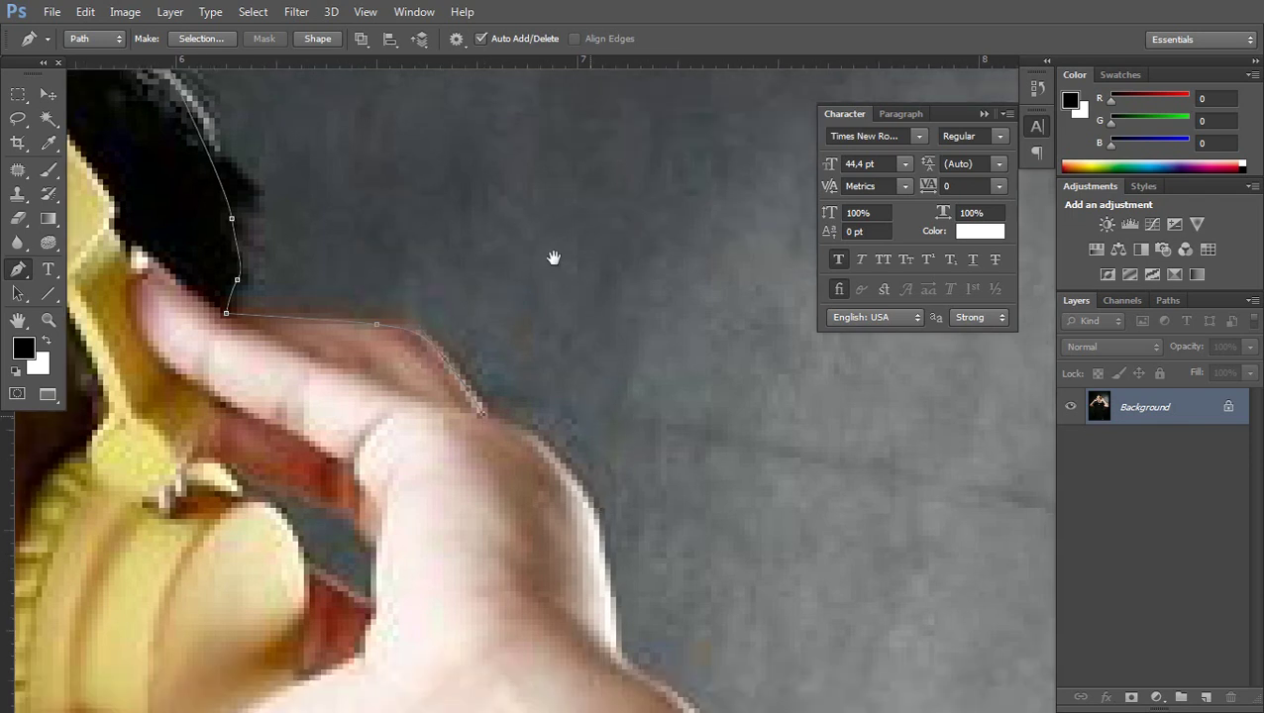
click(535, 291)
click(556, 432)
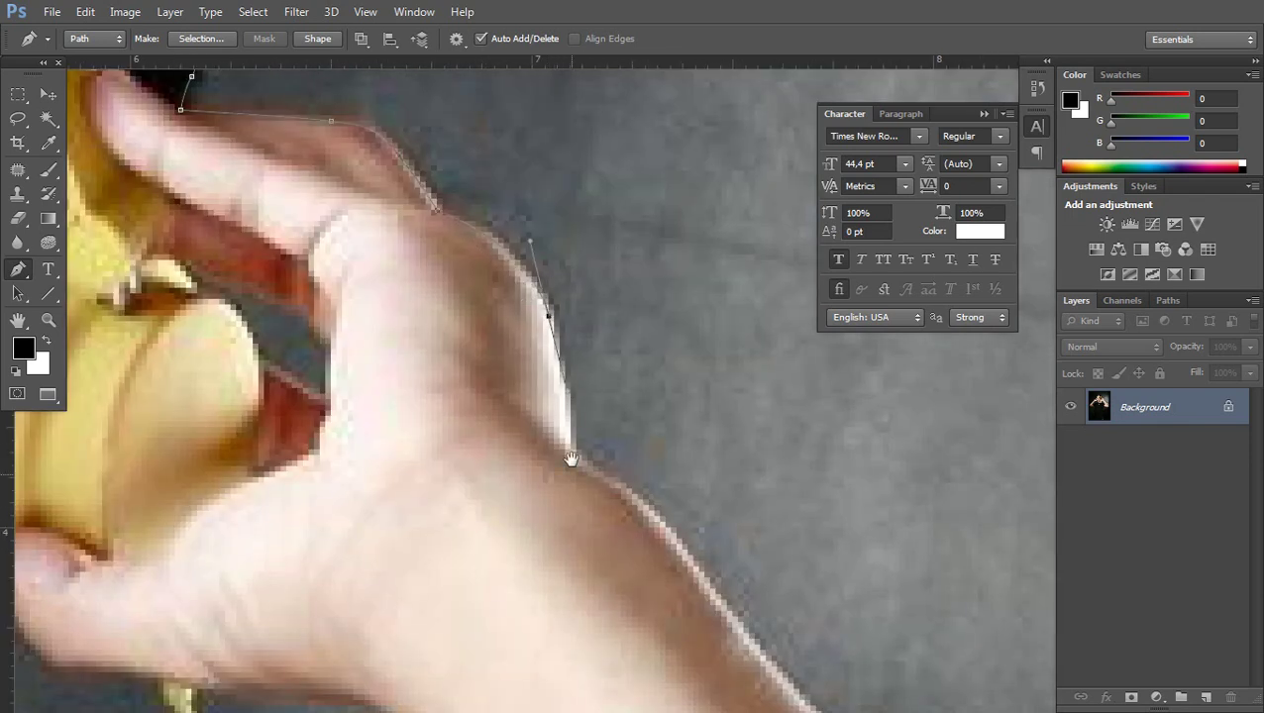
drag(559, 433, 352, 219)
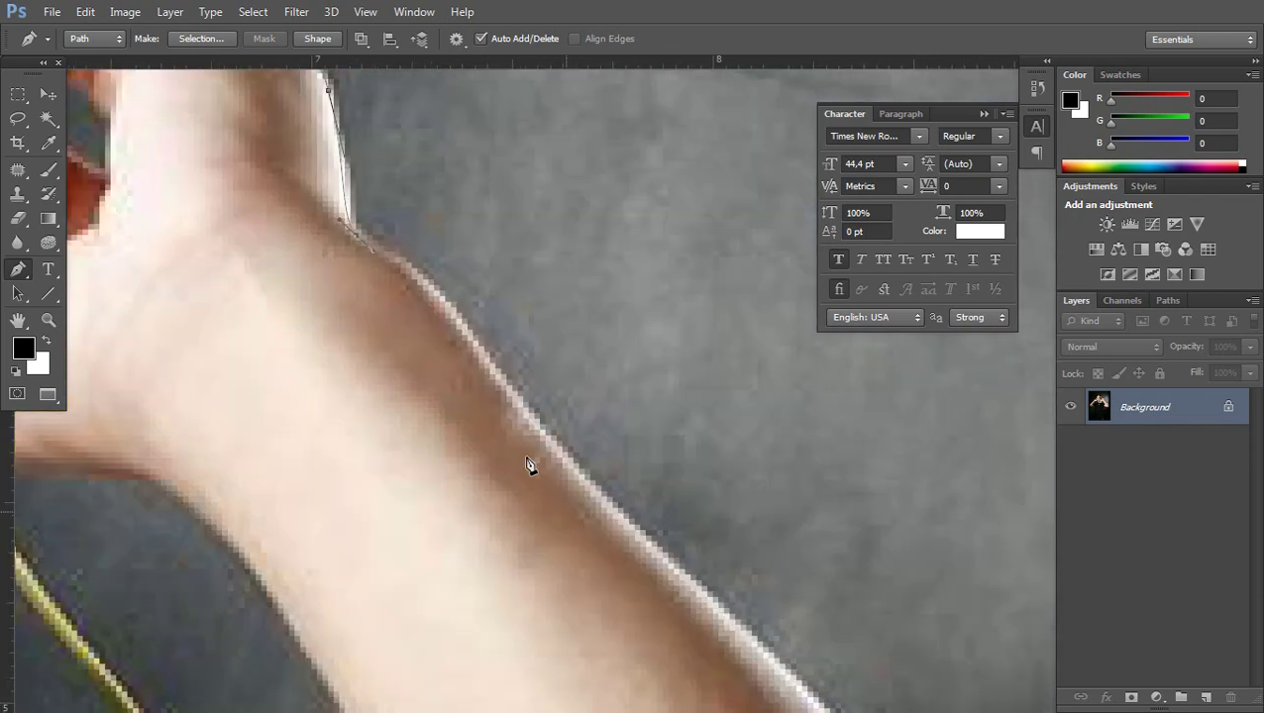
click(457, 319)
Step: Trace the path down the forearm, around the elbow and along the arm's underside
click(482, 356)
drag(575, 463, 366, 282)
drag(451, 372, 486, 409)
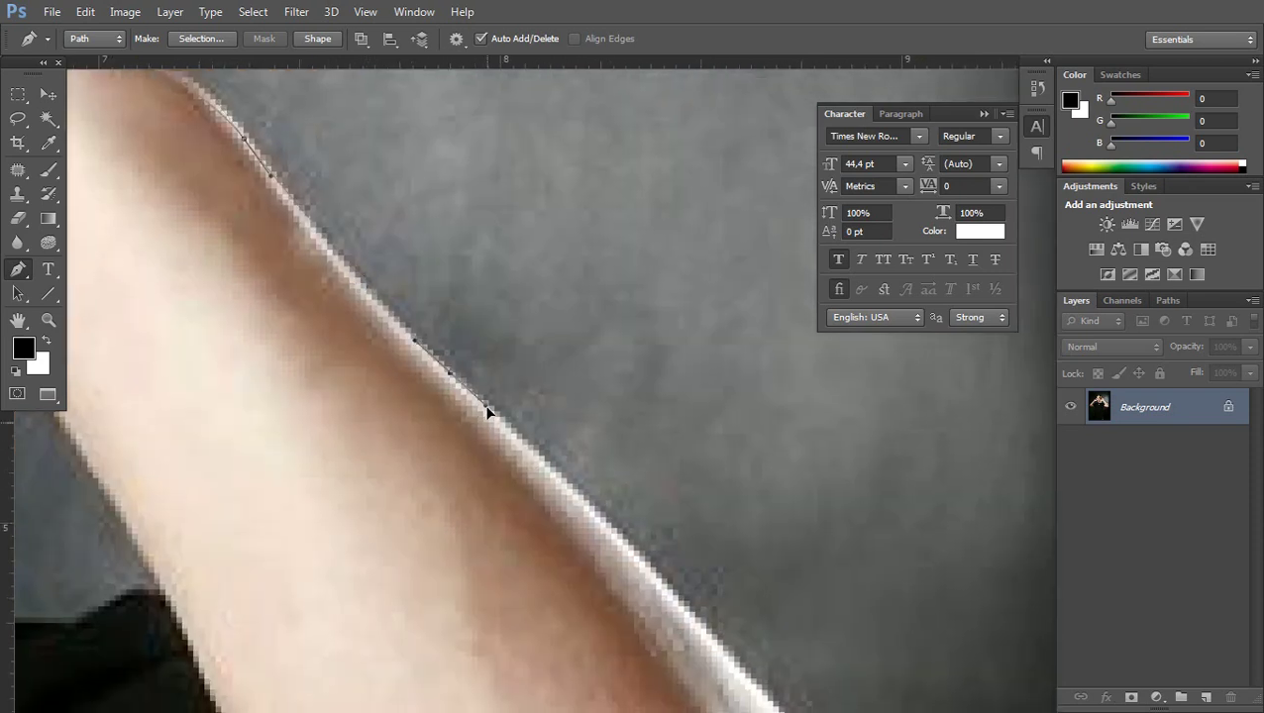
drag(545, 466, 250, 74)
mouse_move(639, 507)
mouse_down()
mouse_move(676, 575)
mouse_move(702, 587)
mouse_move(396, 222)
mouse_move(396, 279)
mouse_up()
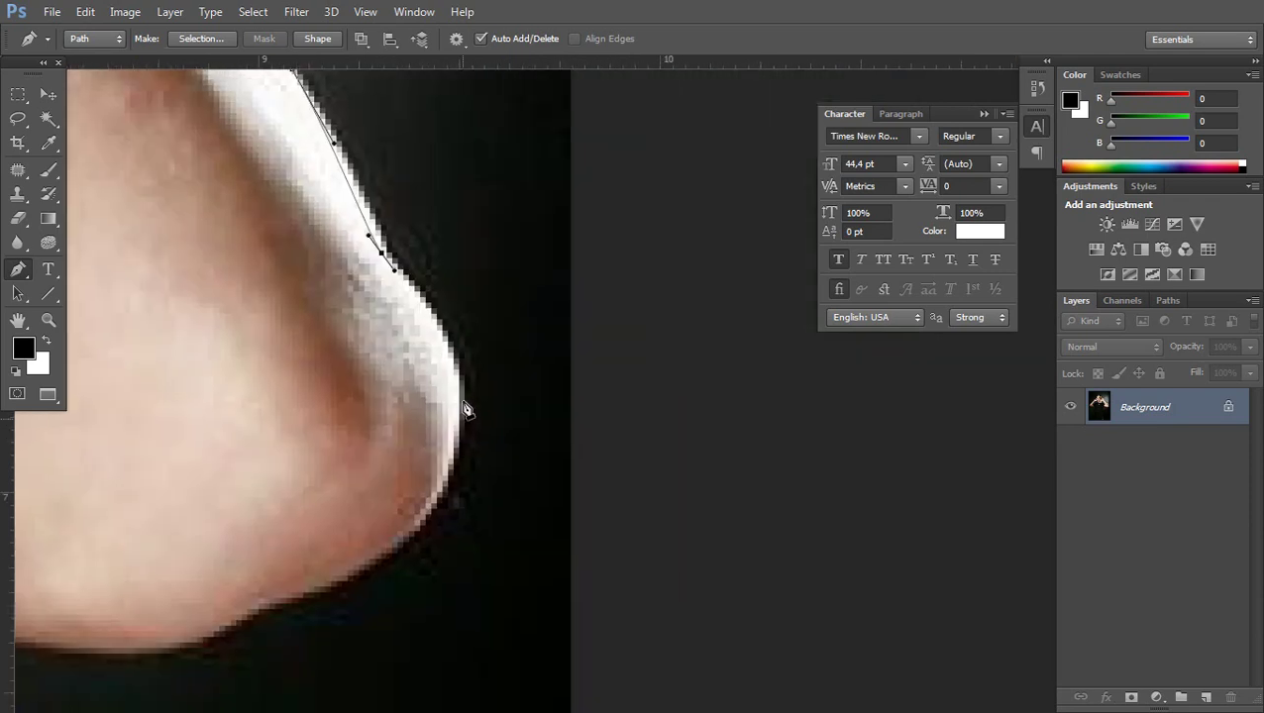
drag(446, 452, 420, 530)
drag(295, 464, 704, 213)
drag(741, 334, 699, 357)
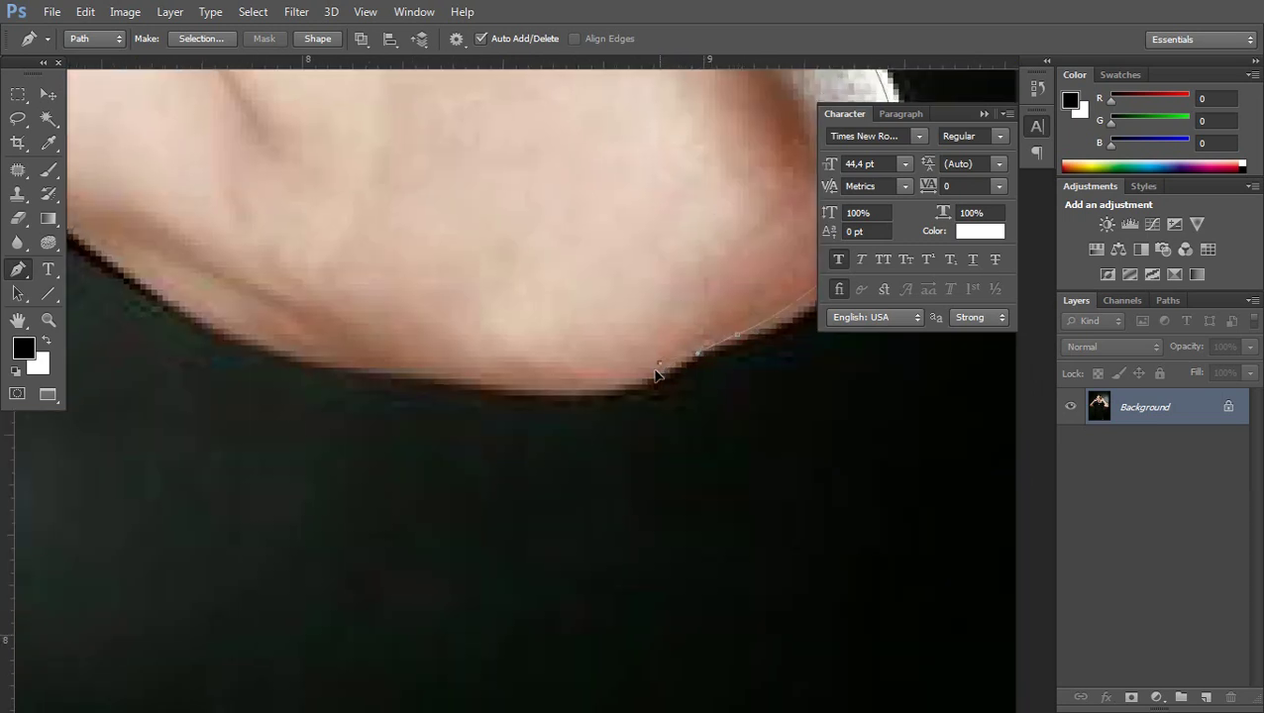
drag(529, 386, 641, 394)
drag(526, 385, 390, 361)
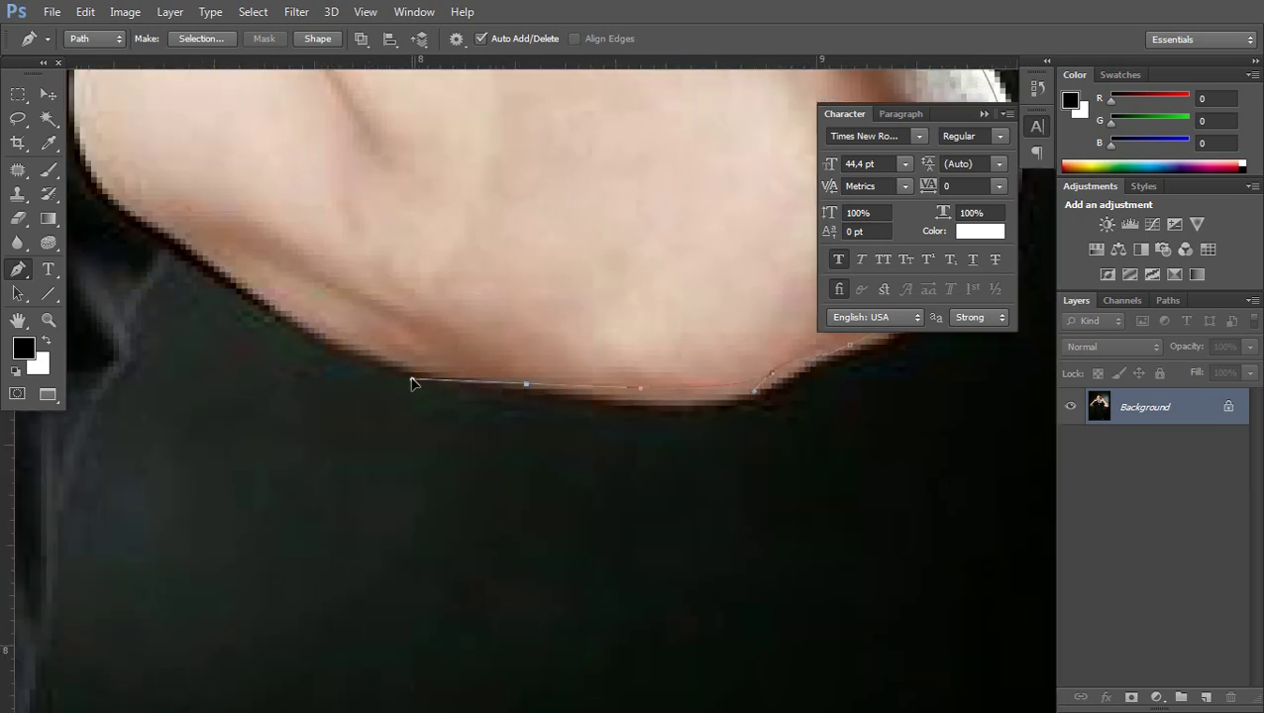
Step: Continue the path from the arm onto the shirt and down its right side
mouse_move(185, 250)
mouse_down()
mouse_move(164, 253)
mouse_move(461, 193)
mouse_up()
click(422, 263)
drag(422, 296, 409, 339)
drag(366, 431, 349, 489)
drag(339, 534, 381, 180)
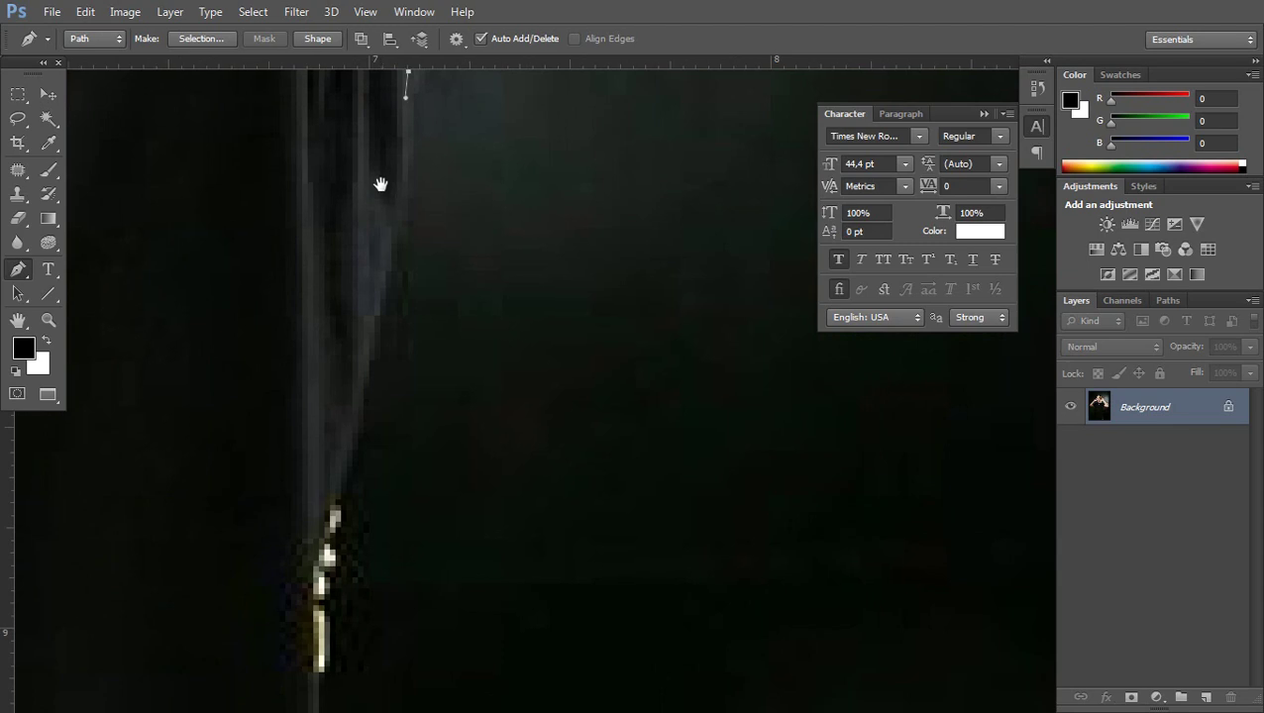
mouse_move(386, 341)
mouse_down()
mouse_move(369, 395)
mouse_move(363, 215)
mouse_up()
drag(350, 303, 332, 365)
key(ctrl+minus)
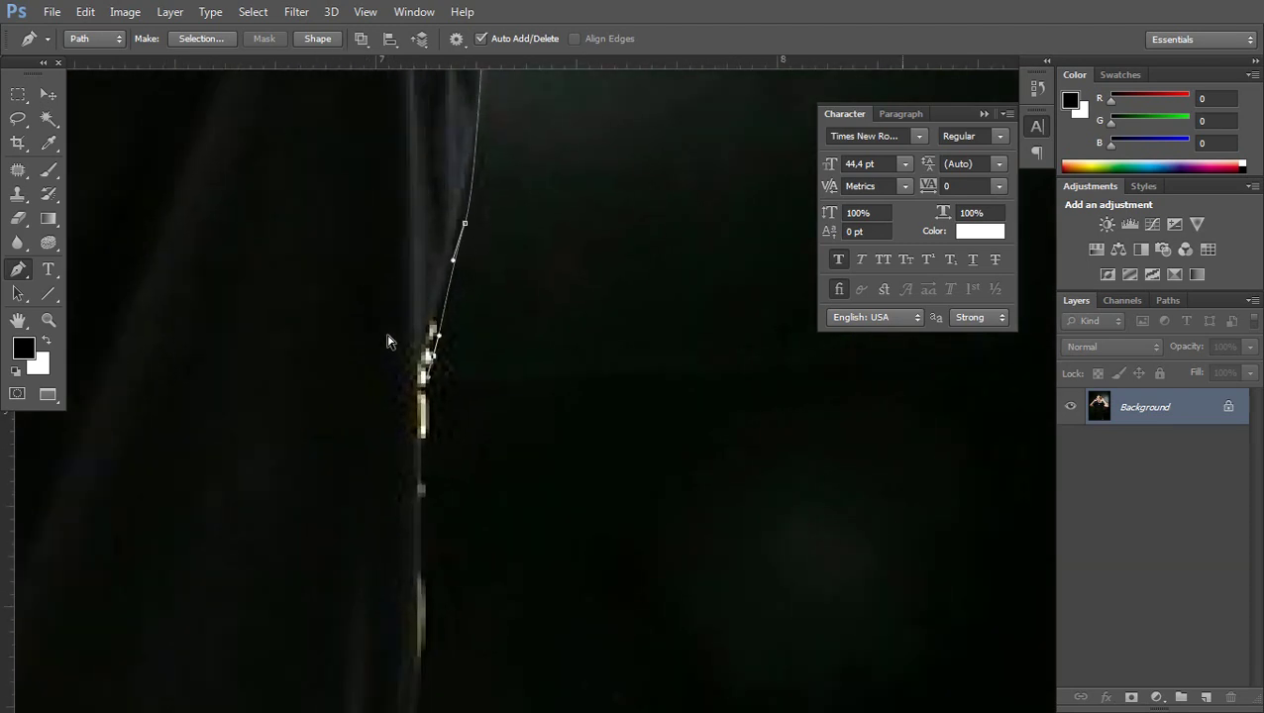
drag(466, 397, 463, 249)
mouse_move(427, 377)
mouse_down()
mouse_move(428, 476)
mouse_move(453, 311)
mouse_move(445, 414)
mouse_up()
Step: Extend the path to the photo's bottom edge, close it and load it as a selection
drag(453, 522, 461, 565)
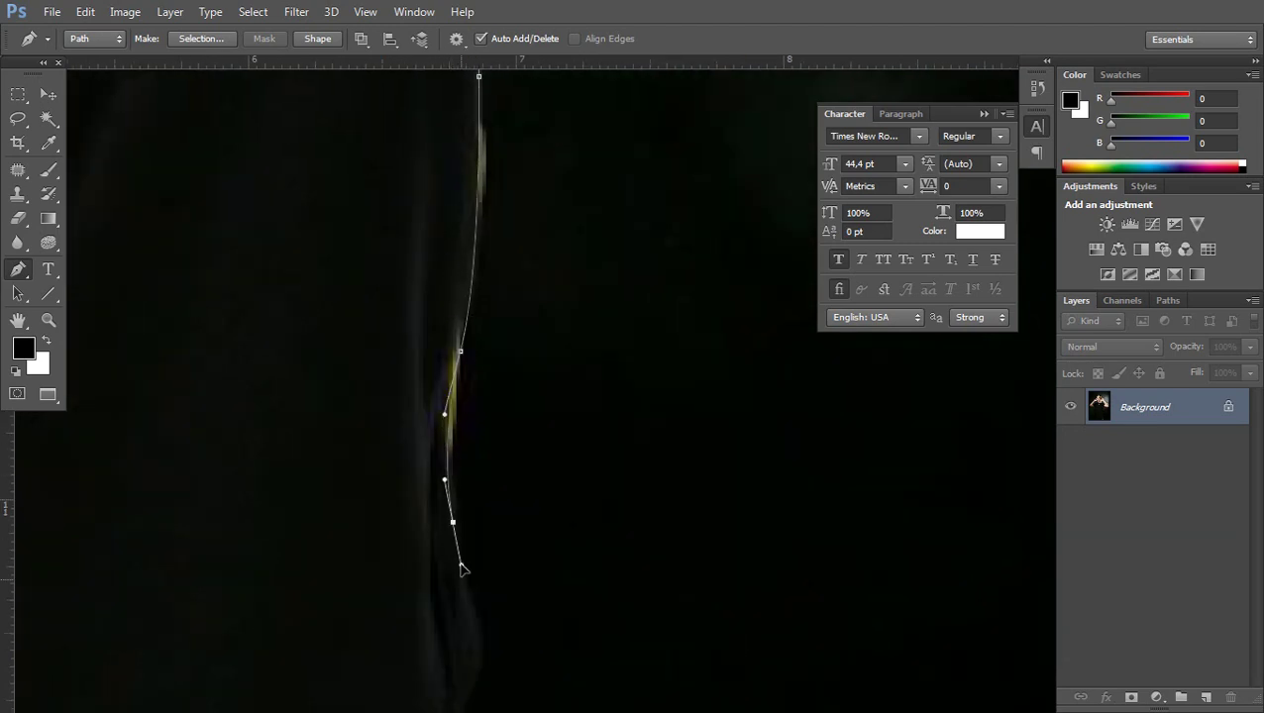
mouse_move(472, 627)
mouse_down()
mouse_move(471, 666)
mouse_move(562, 289)
mouse_up()
drag(548, 367, 543, 408)
mouse_move(535, 478)
mouse_down()
mouse_move(516, 512)
mouse_move(482, 256)
mouse_up()
drag(499, 369, 503, 475)
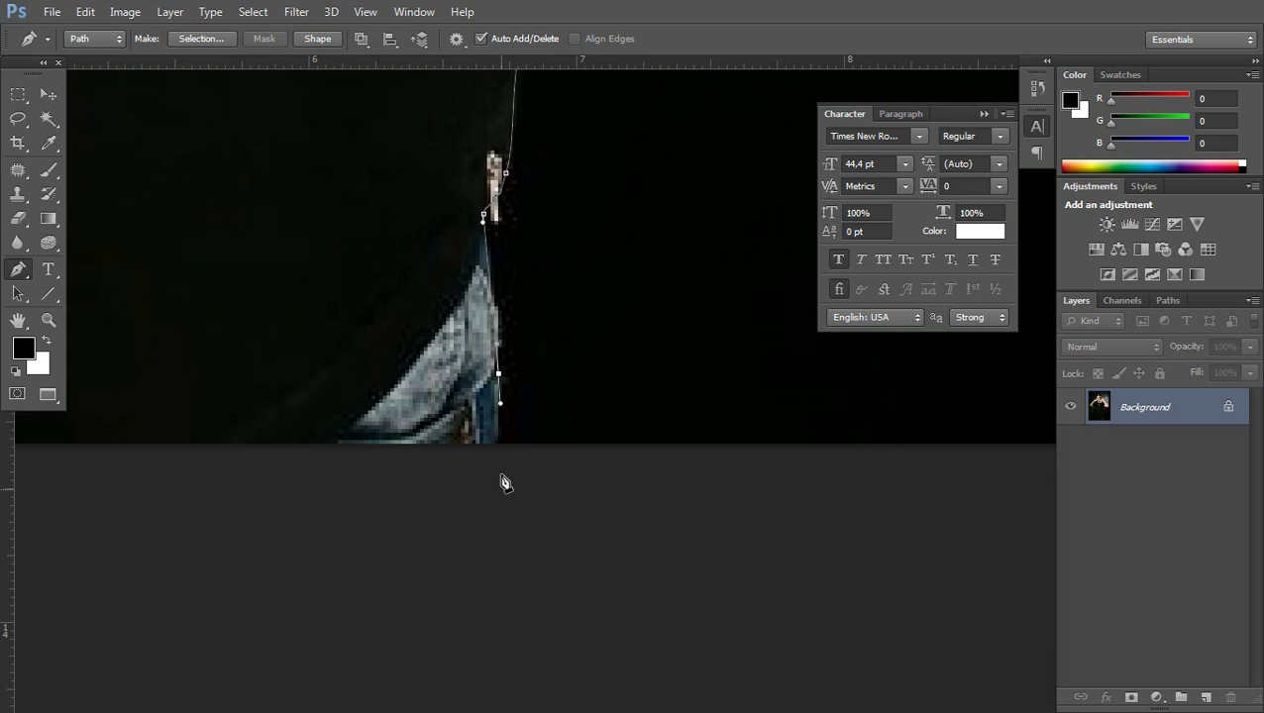
drag(742, 429, 1001, 429)
drag(691, 527, 532, 481)
key(ctrl+Return)
Step: Copy the selected DJ to Layer 1 and drag the cutout into background.jpg
scroll(683, 329, down, 2)
scroll(683, 329, down, 3)
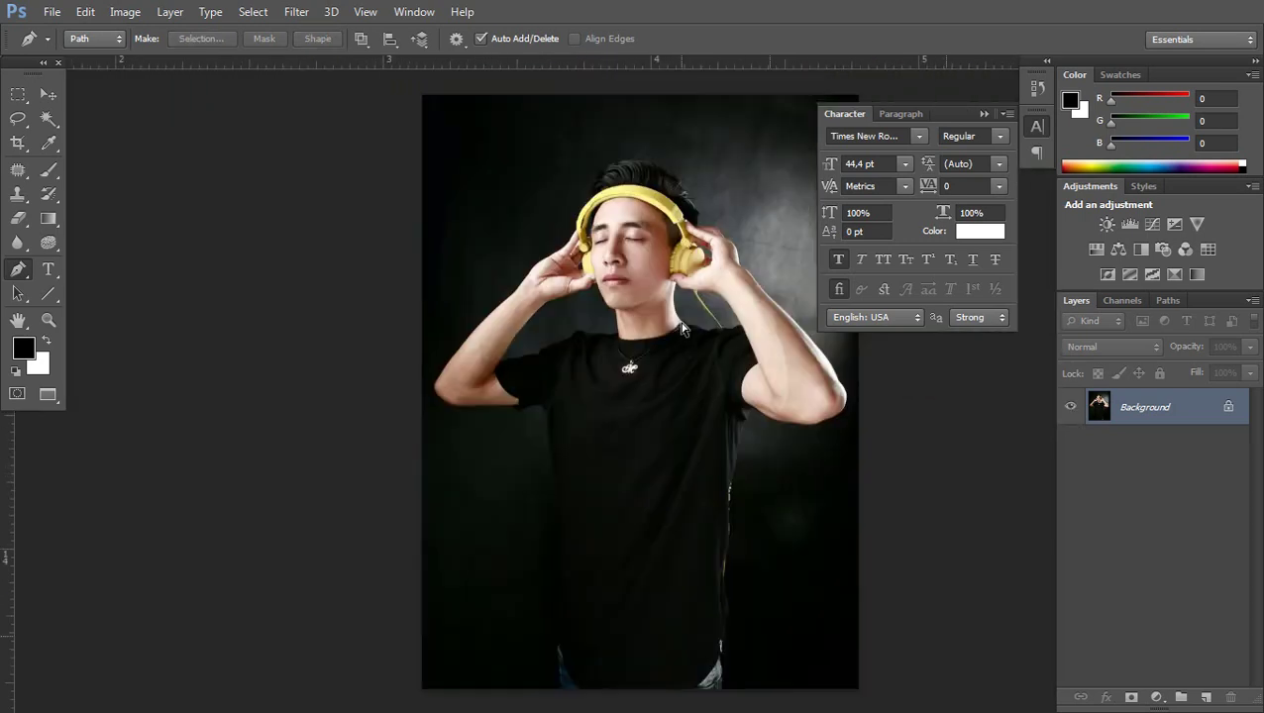
scroll(681, 328, up, 4)
scroll(682, 329, down, 1)
scroll(681, 329, down, 1)
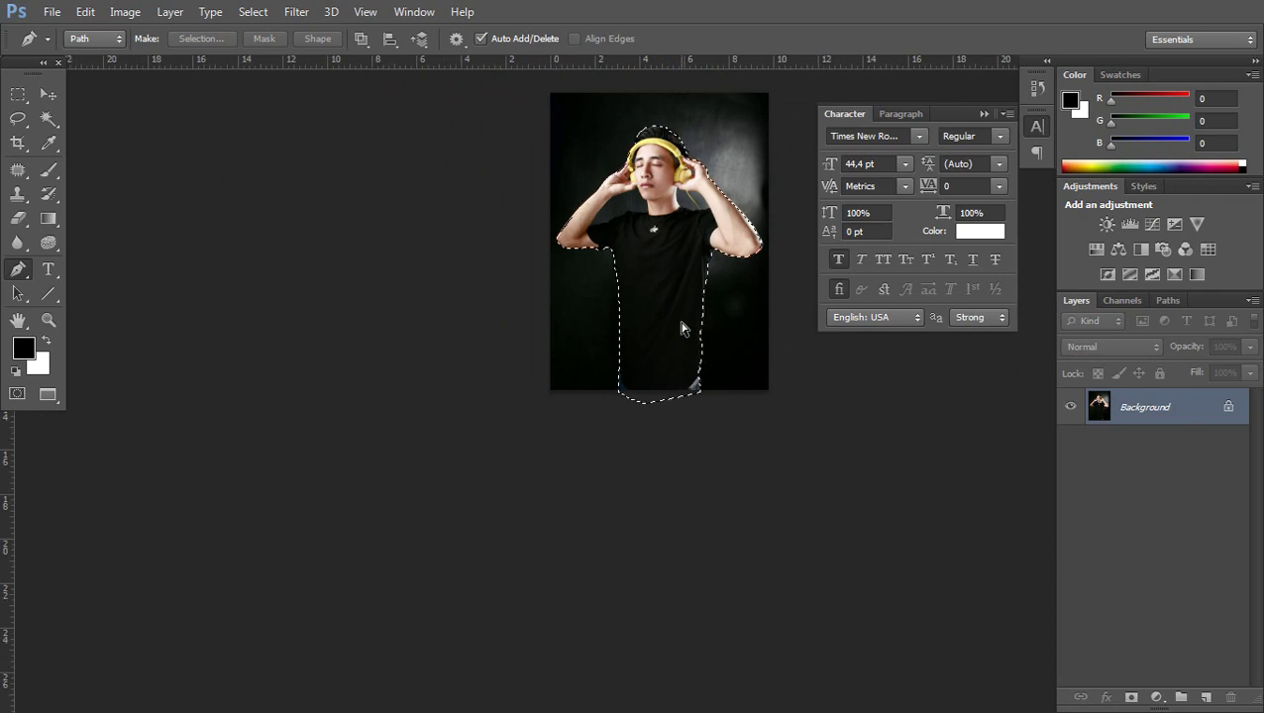
key(ctrl+j)
key(f)
key(f)
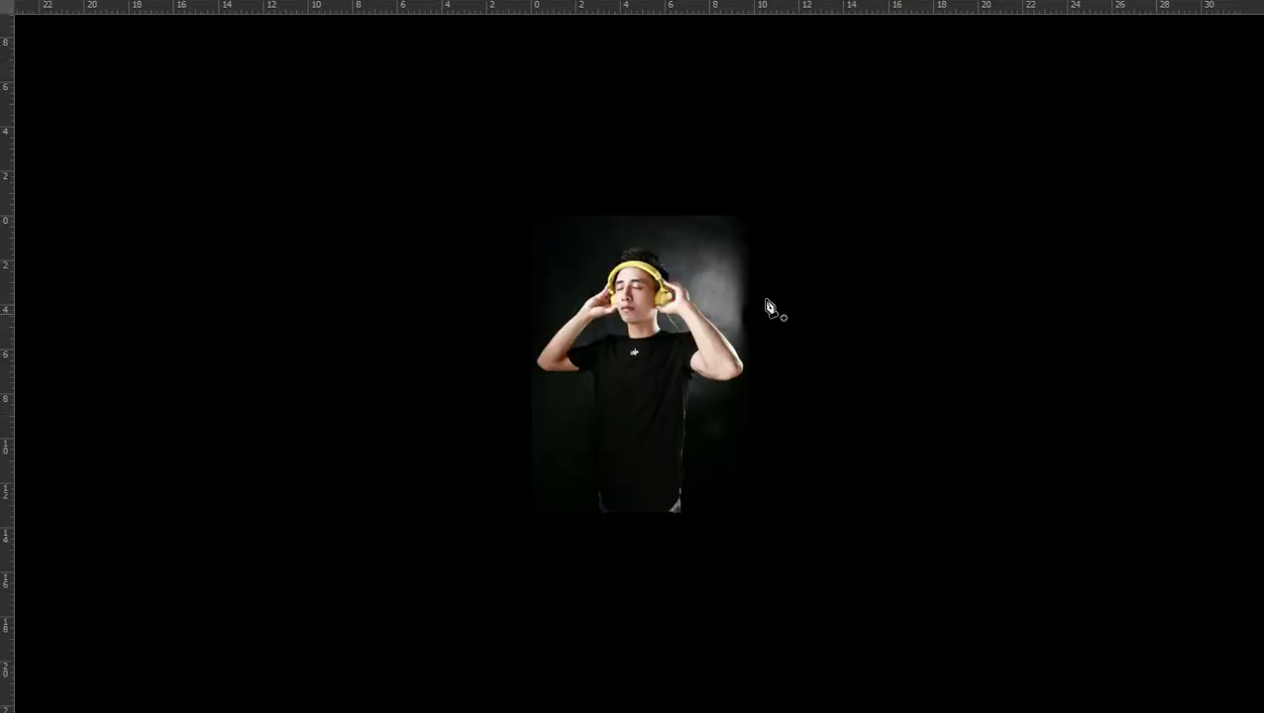
key(f)
key(v)
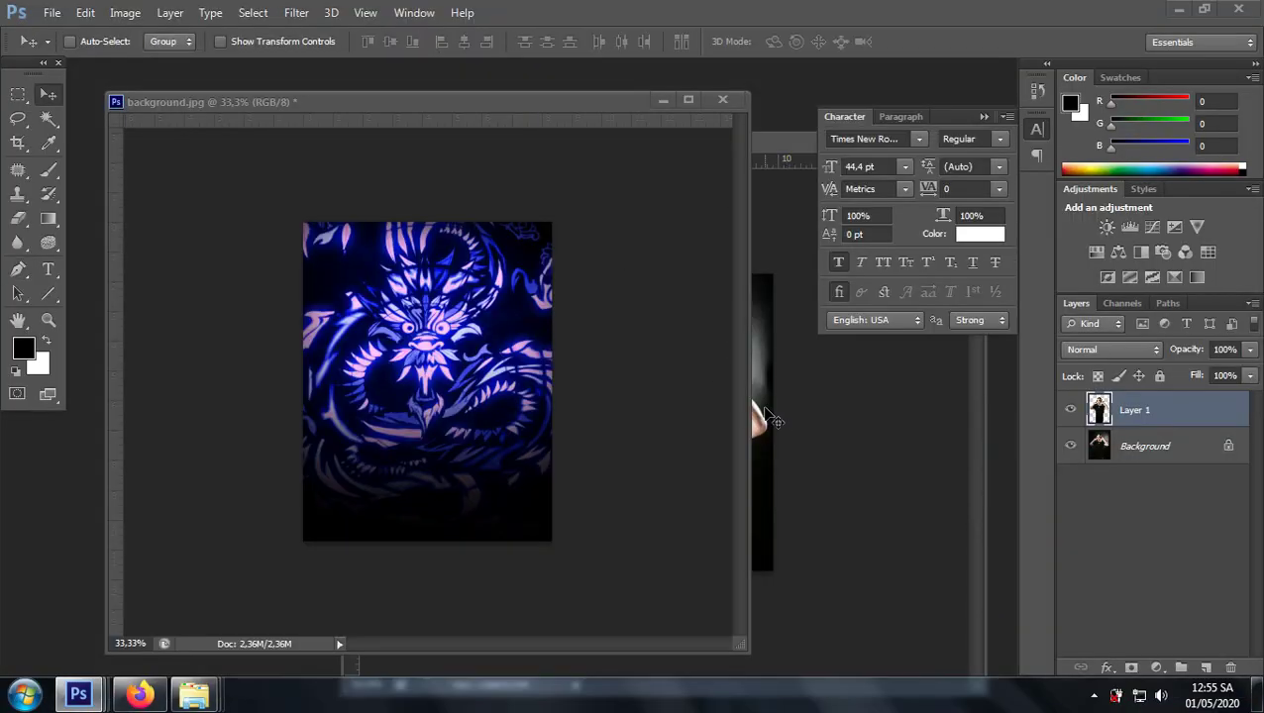
mouse_move(774, 421)
mouse_down()
mouse_move(493, 396)
mouse_move(486, 326)
mouse_up()
Step: Close the Character panel and the original nhan vat.jpg document
click(1010, 117)
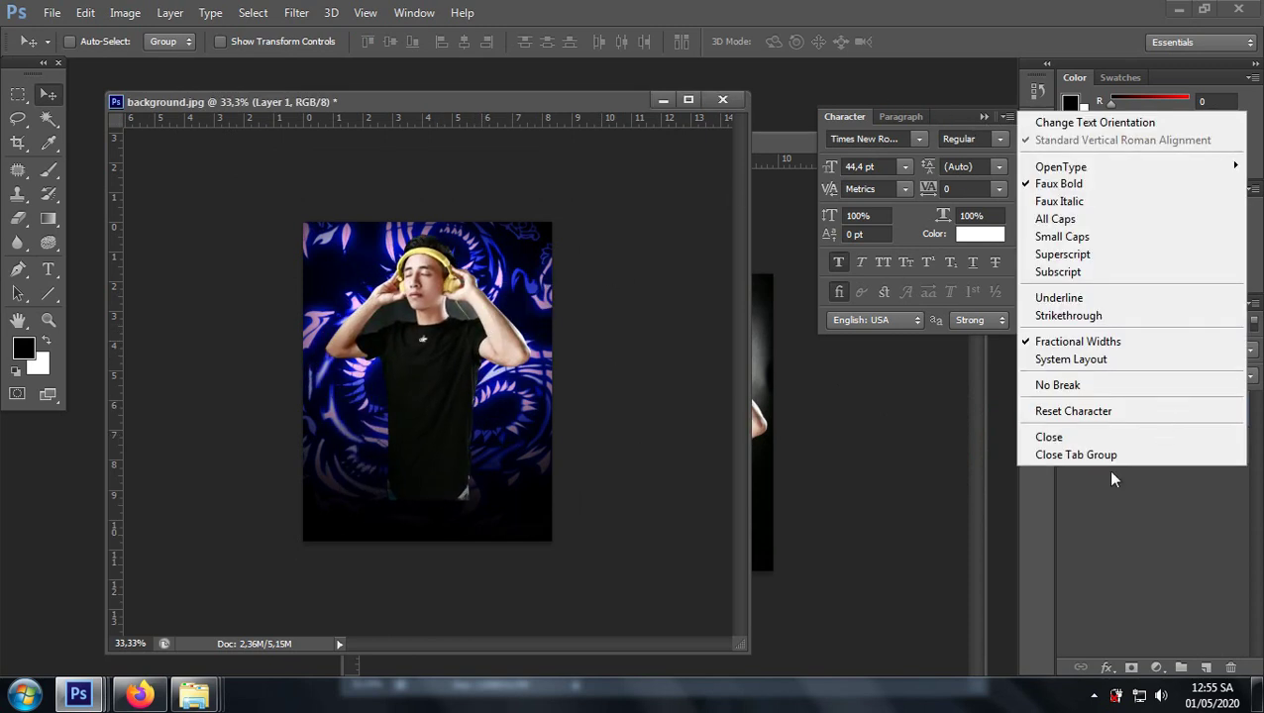
click(1089, 455)
click(968, 144)
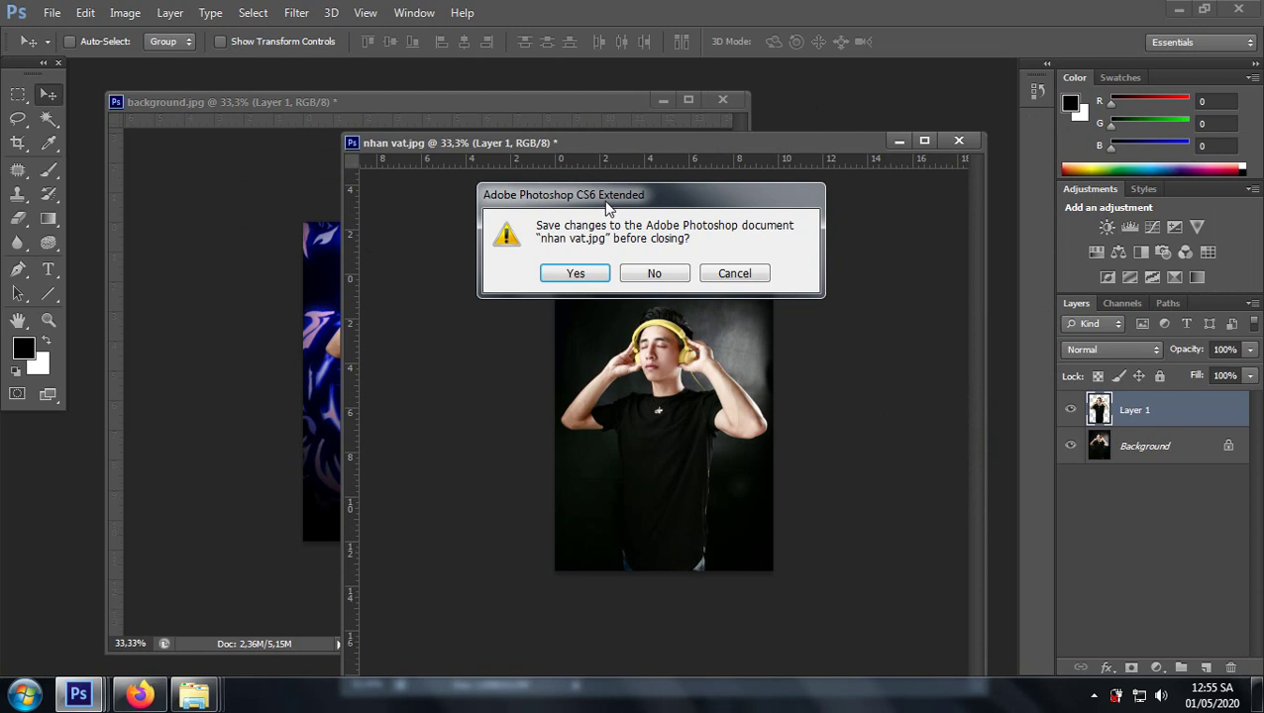
click(654, 273)
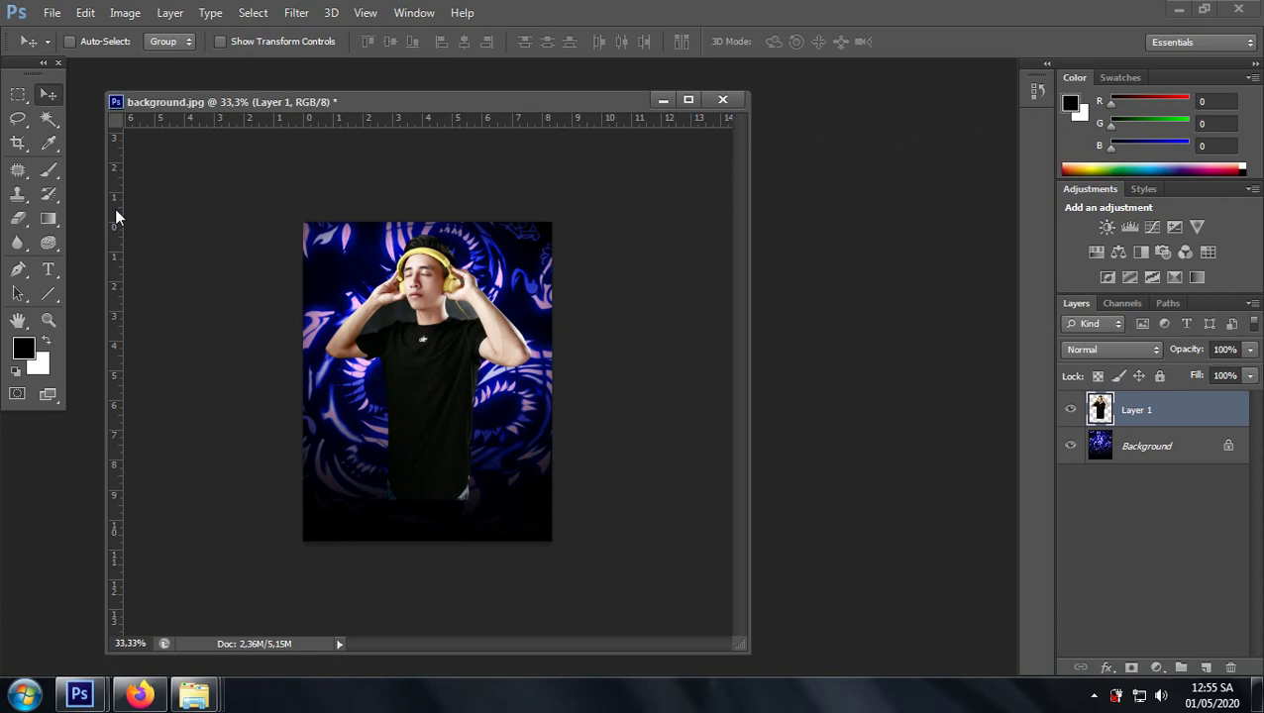
Step: Place a vertical guide at the poster's horizontal centre and check the cutout's bounds with Ctrl+T
drag(115, 211, 450, 276)
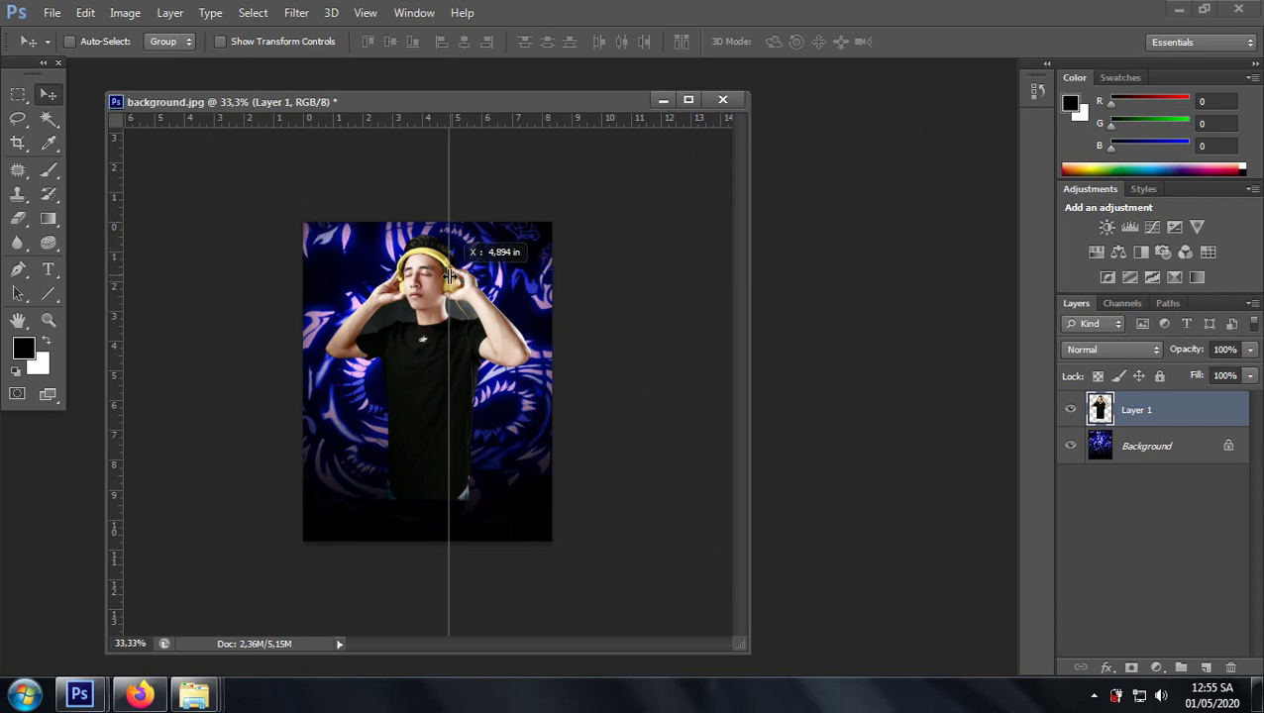
drag(449, 276, 428, 273)
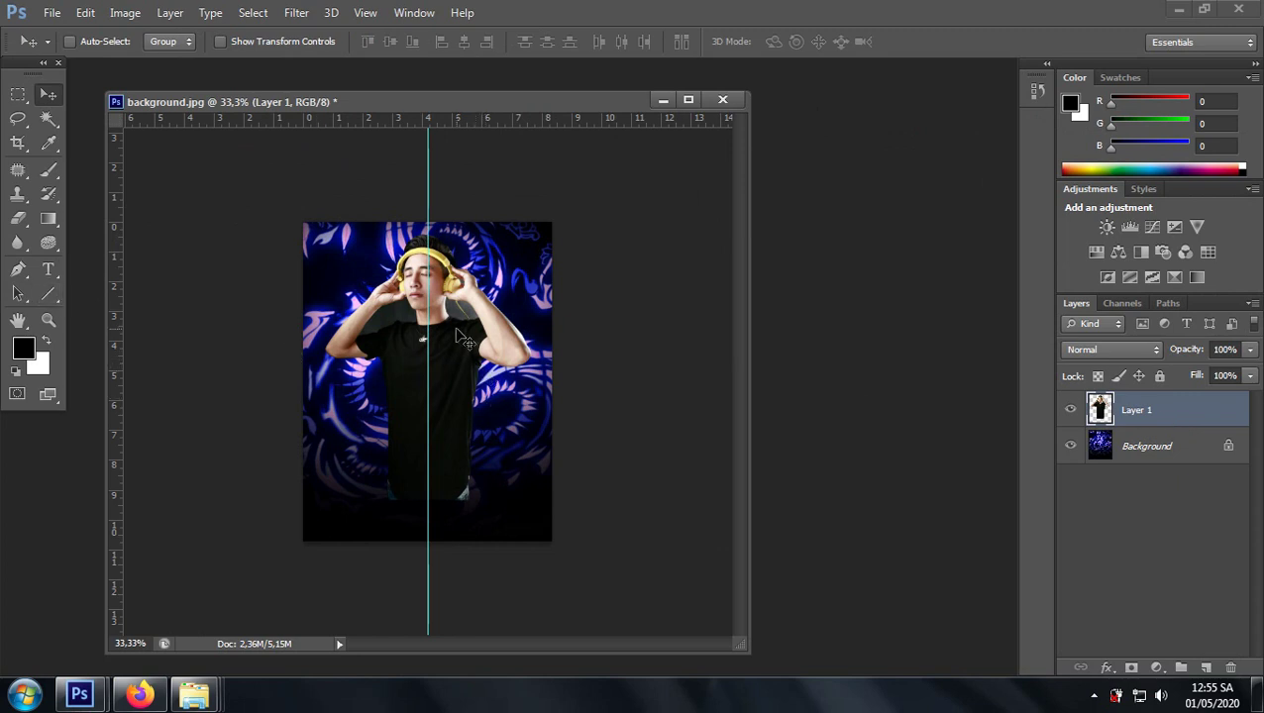
drag(460, 336, 461, 336)
key(ctrl+t)
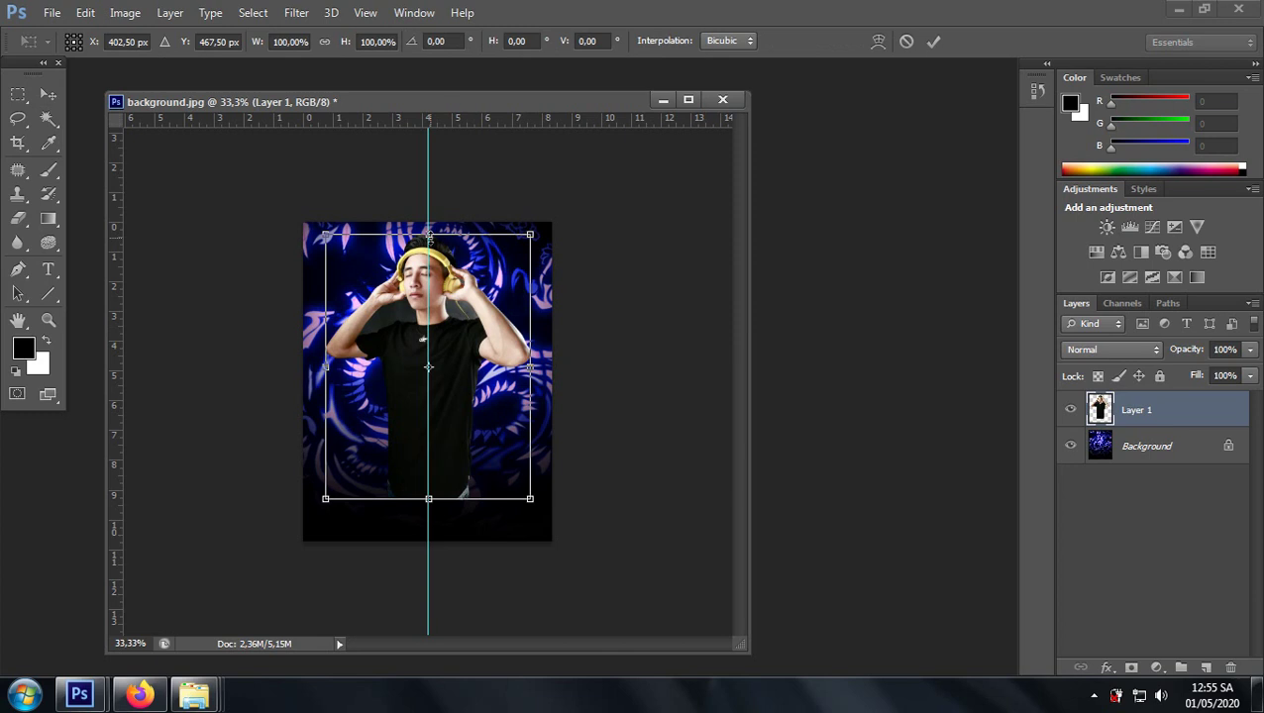
key(Return)
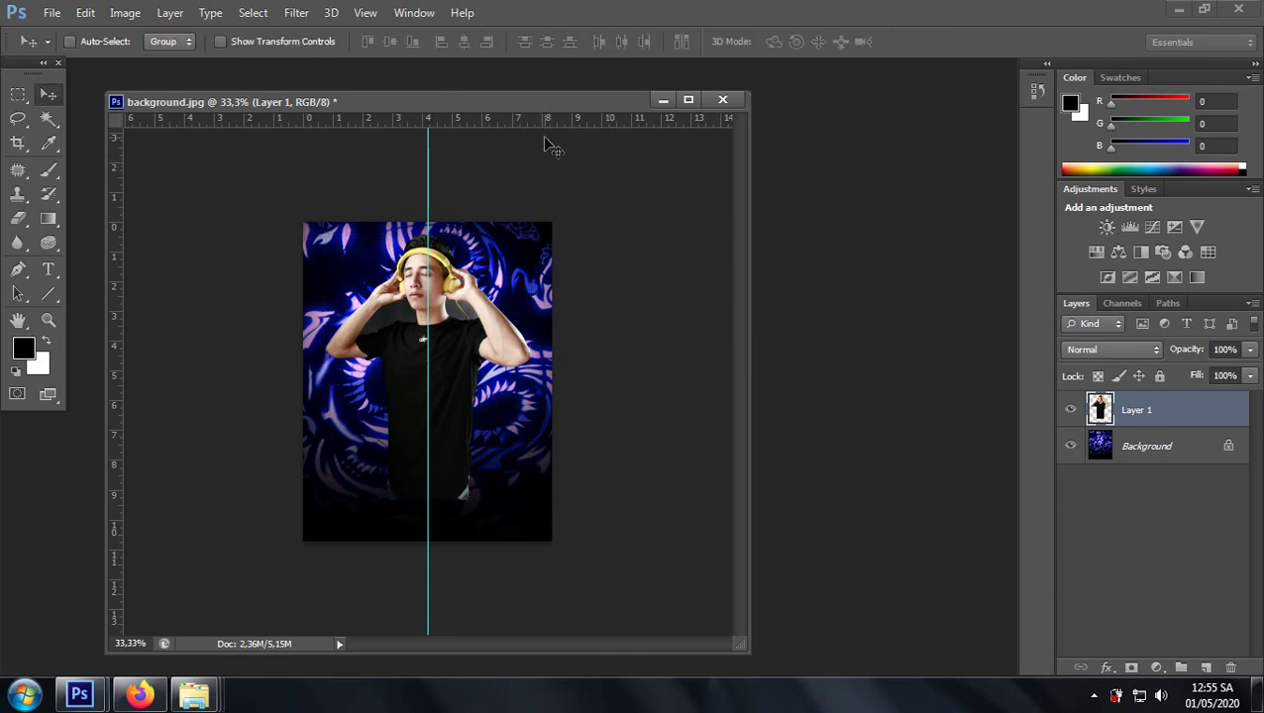
Step: Nudge the DJ cutout to centre it on the guide, then zoom in on his face and hand
key(Right)
key(Right)
key(Left)
key(Right)
key(Left)
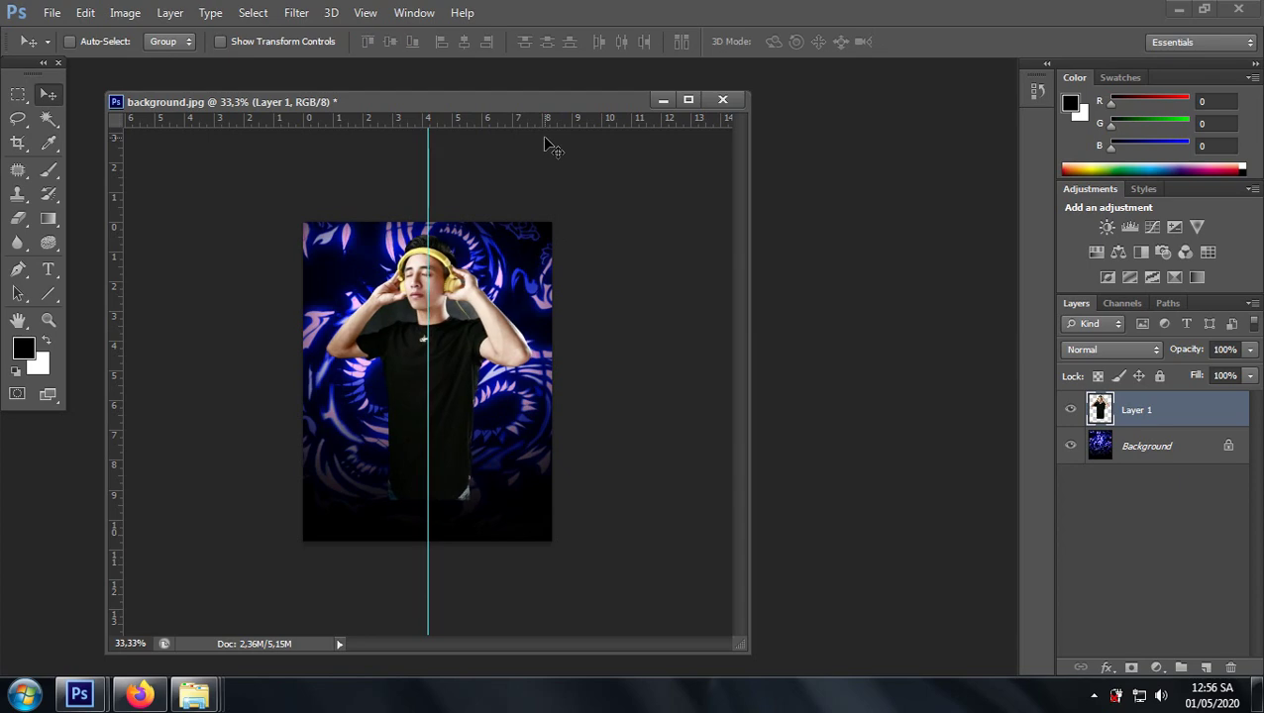
key(ctrl+plus)
key(ctrl+plus)
key(ctrl+plus)
key(ctrl+plus)
key(ctrl+plus)
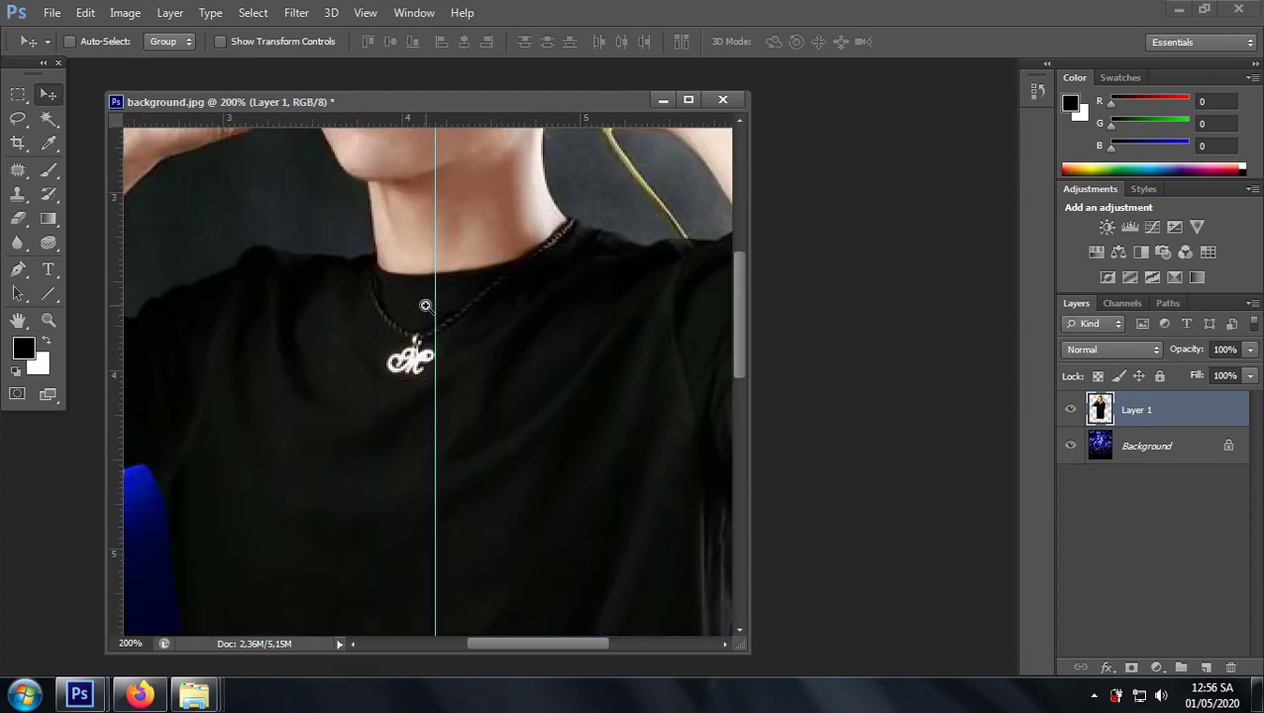
mouse_move(326, 330)
mouse_down()
mouse_move(502, 376)
mouse_move(502, 417)
mouse_move(502, 401)
mouse_up()
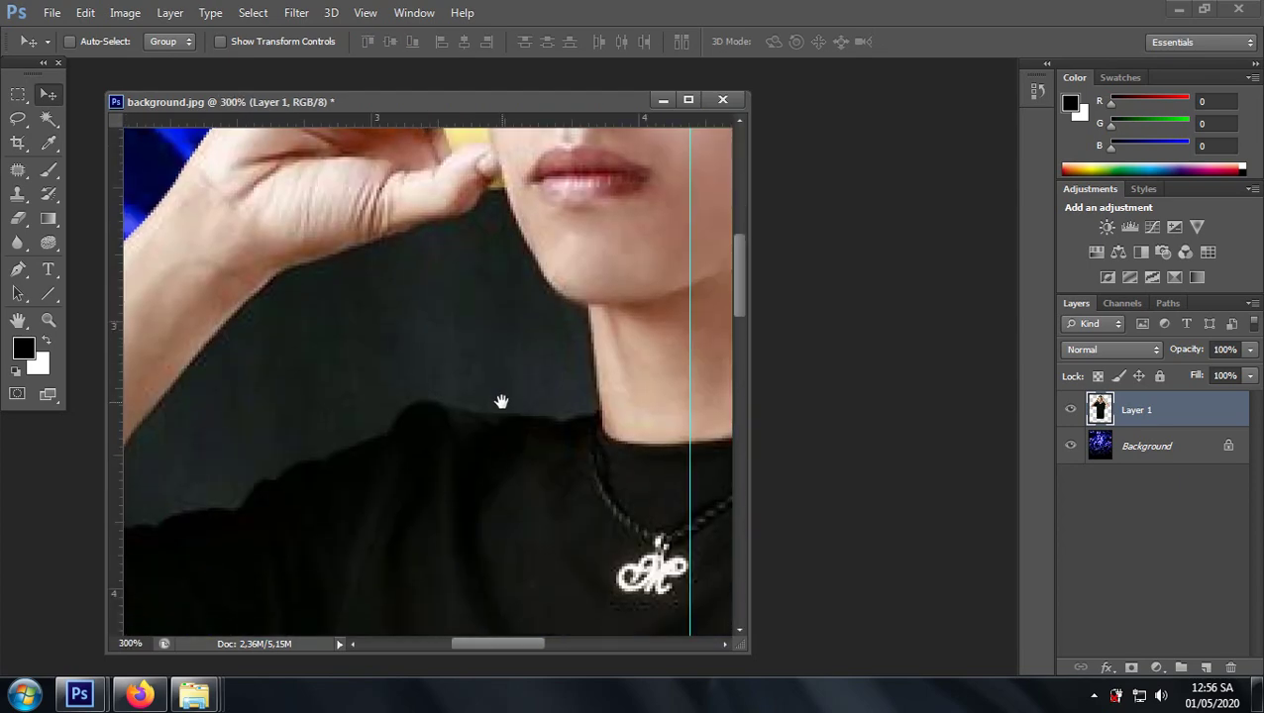
key(p)
scroll(495, 255, down, 1)
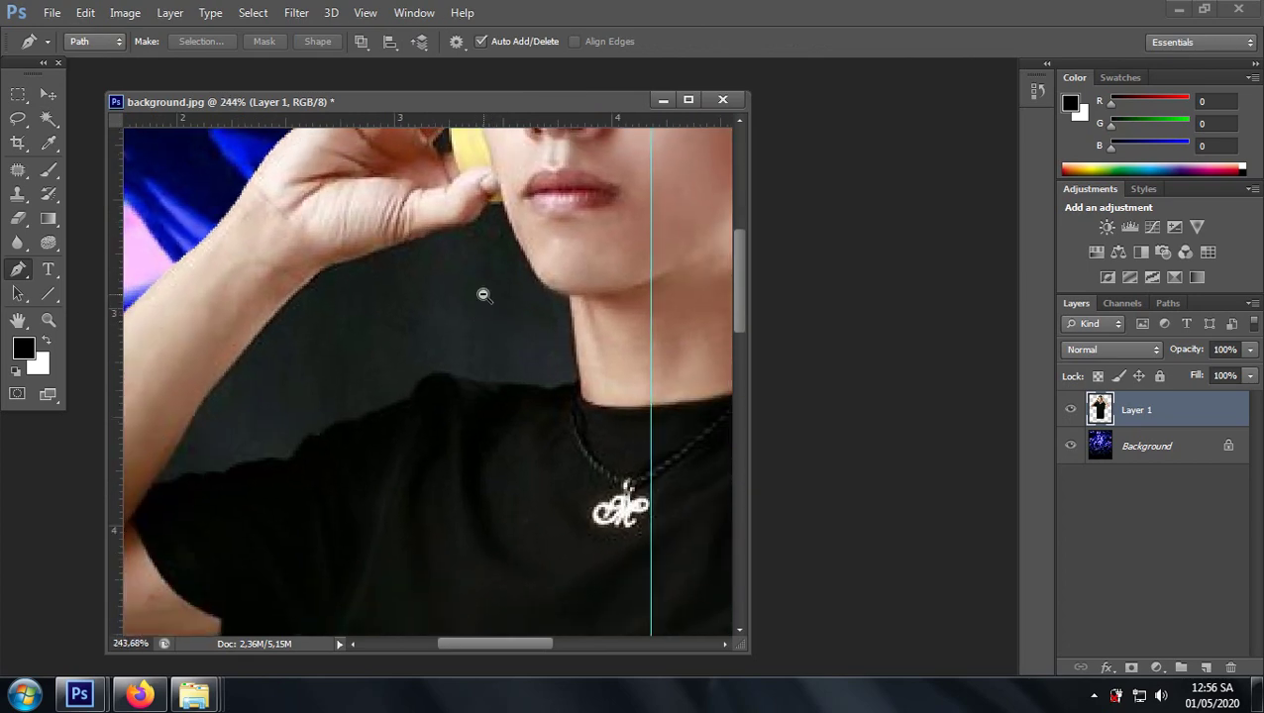
Step: Trace a pen path around the grey gap beside the neck, down the headphone cable and shirt
scroll(484, 307, down, 3)
scroll(483, 302, up, 1)
scroll(484, 297, up, 2)
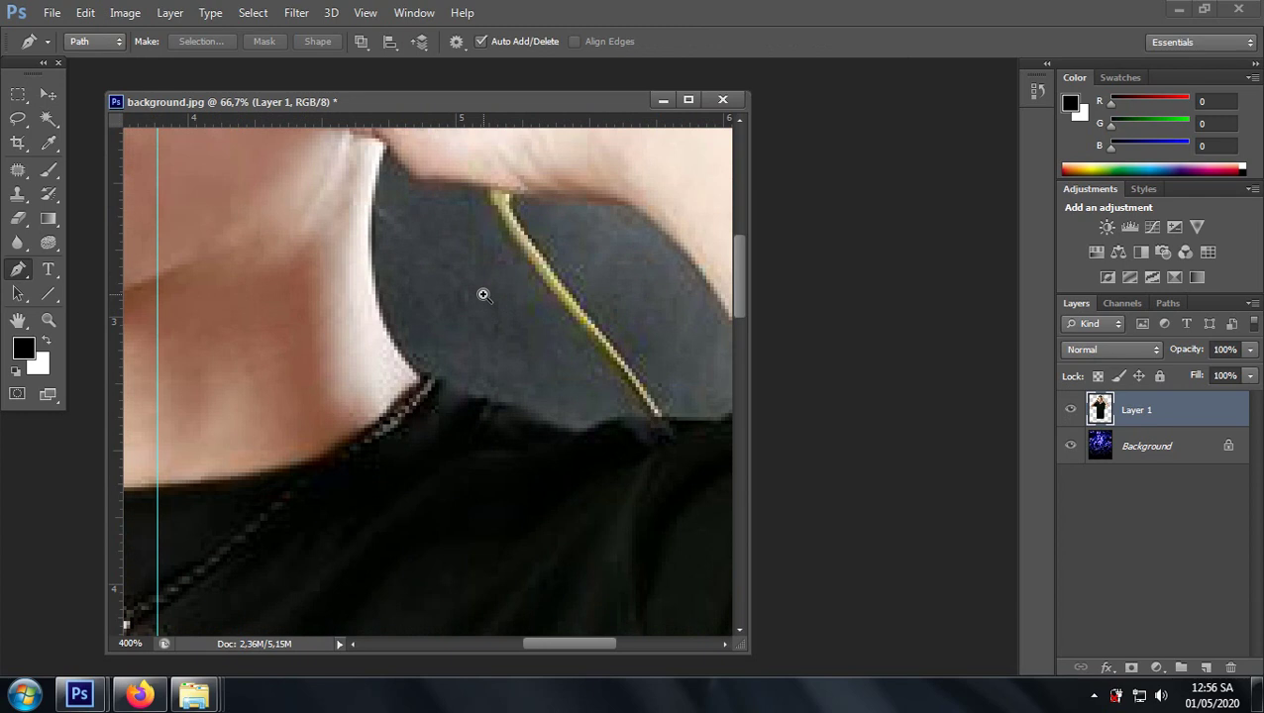
scroll(506, 302, up, 2)
drag(466, 163, 482, 320)
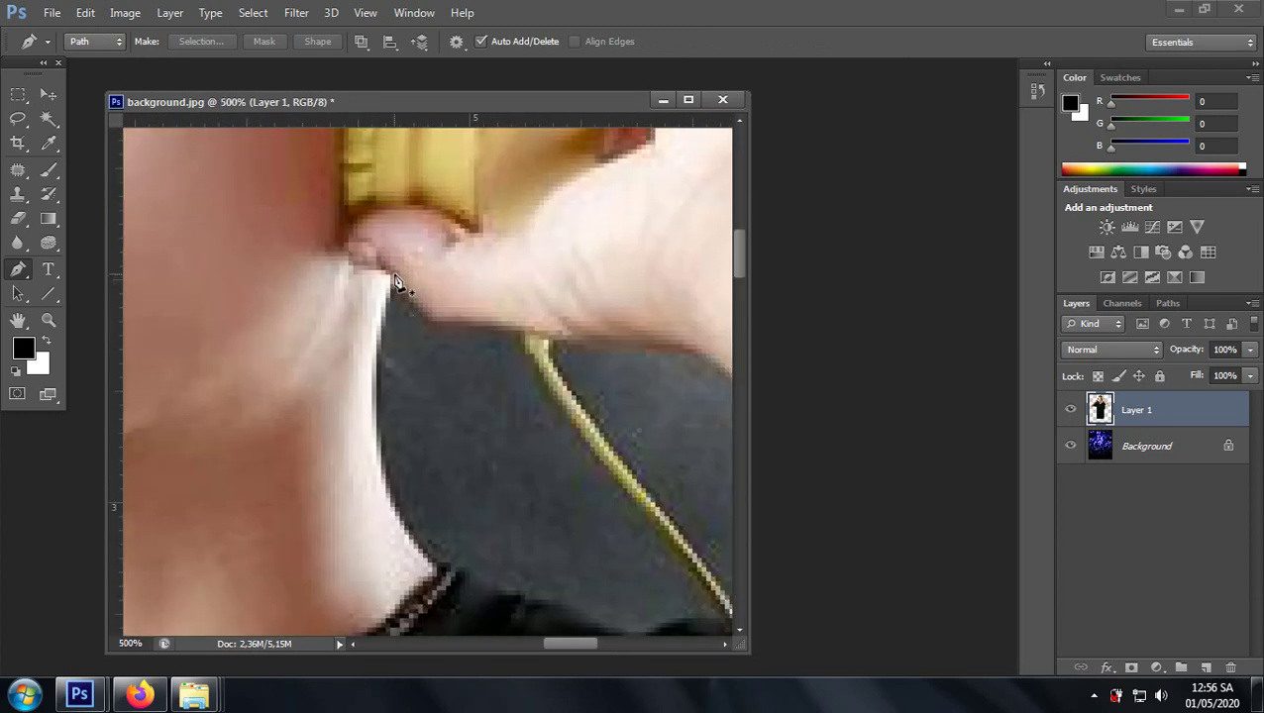
click(394, 280)
click(493, 328)
drag(563, 408, 426, 315)
drag(451, 375, 476, 394)
click(555, 487)
click(574, 512)
mouse_move(523, 526)
mouse_down()
mouse_move(504, 541)
mouse_move(436, 534)
mouse_up()
drag(379, 502, 323, 478)
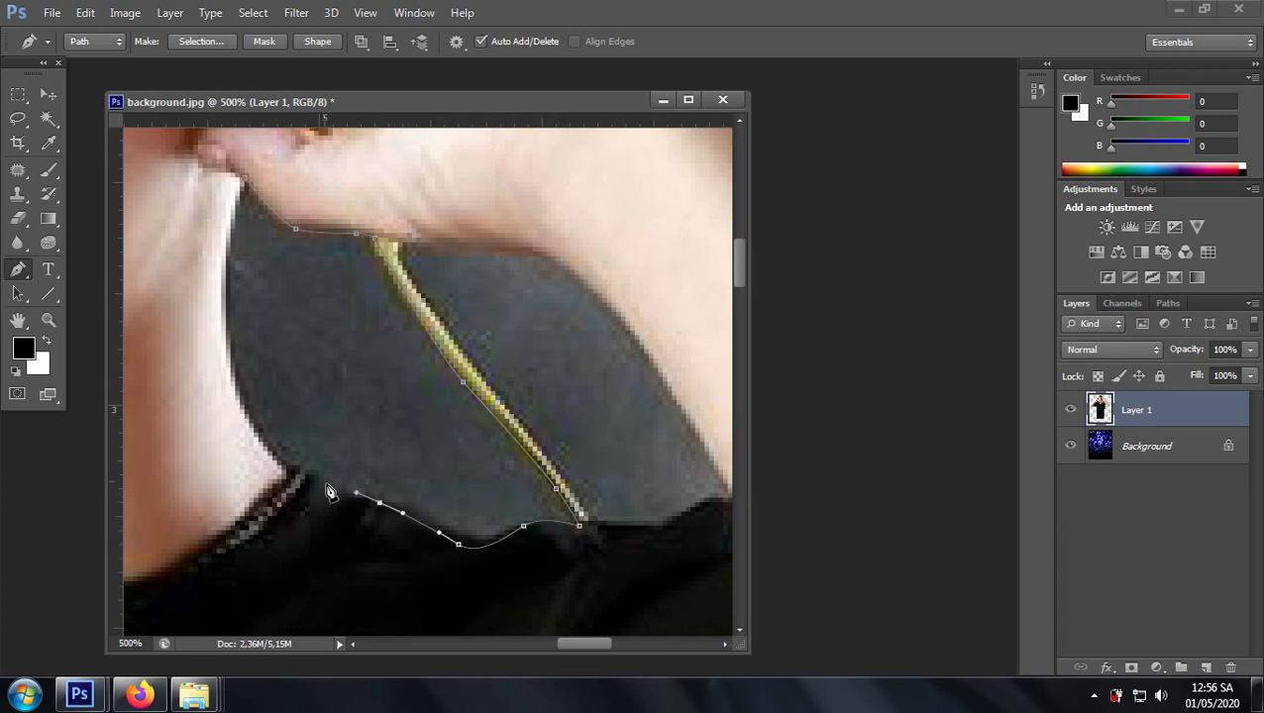
Step: Close the path up the neck edge and delete the grey backdrop inside it
drag(194, 363, 271, 428)
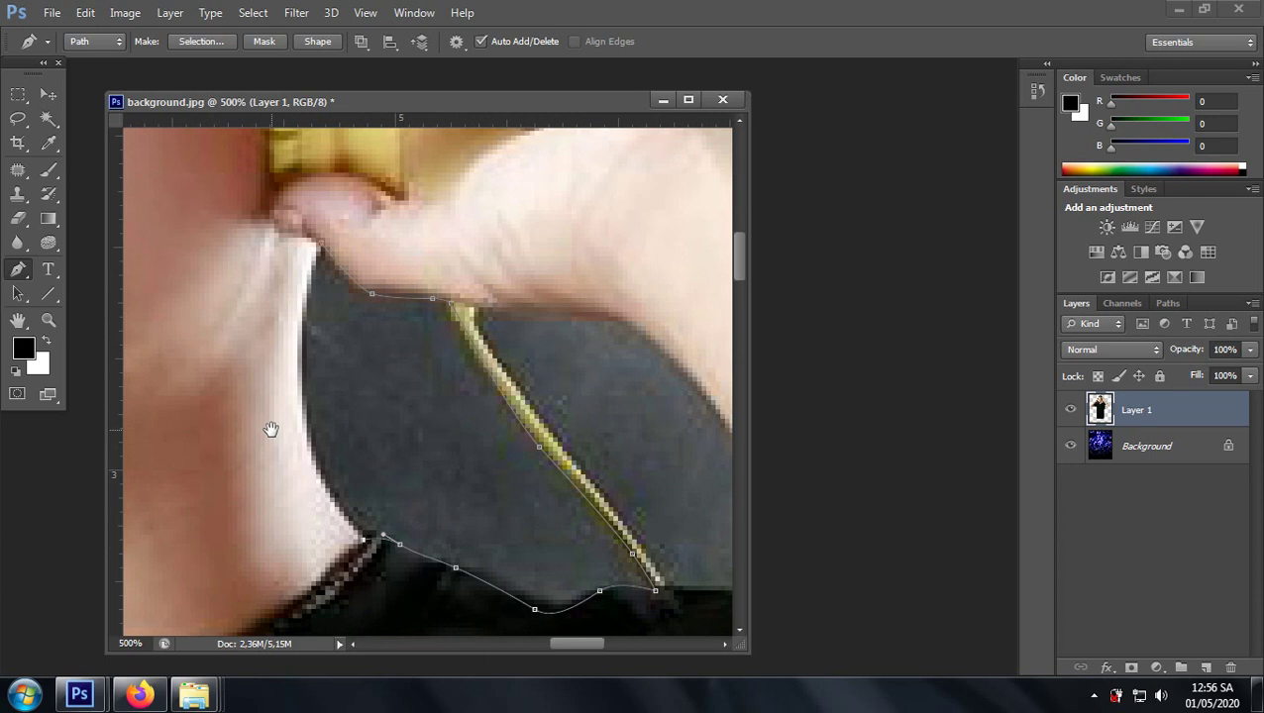
click(314, 500)
click(306, 443)
click(299, 387)
mouse_move(287, 320)
mouse_down()
mouse_move(287, 435)
mouse_move(313, 382)
mouse_up()
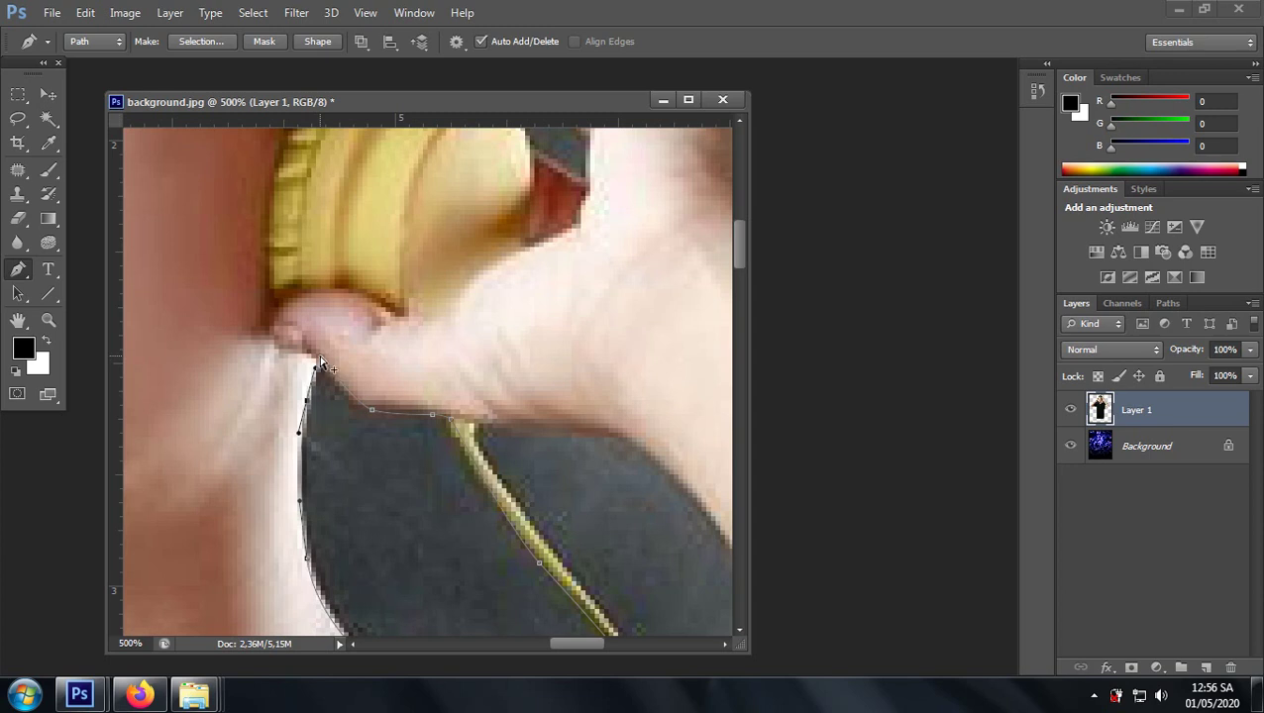
click(319, 361)
key(ctrl+Return)
key(ctrl+minus)
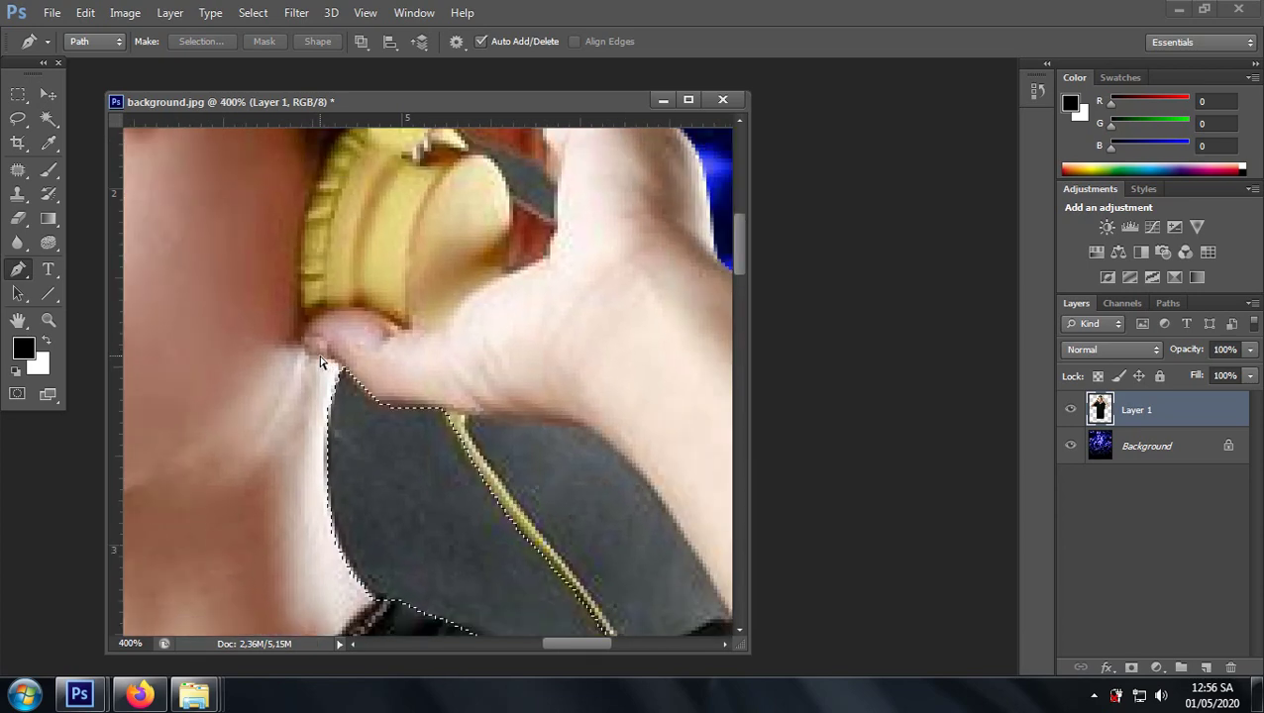
key(Delete)
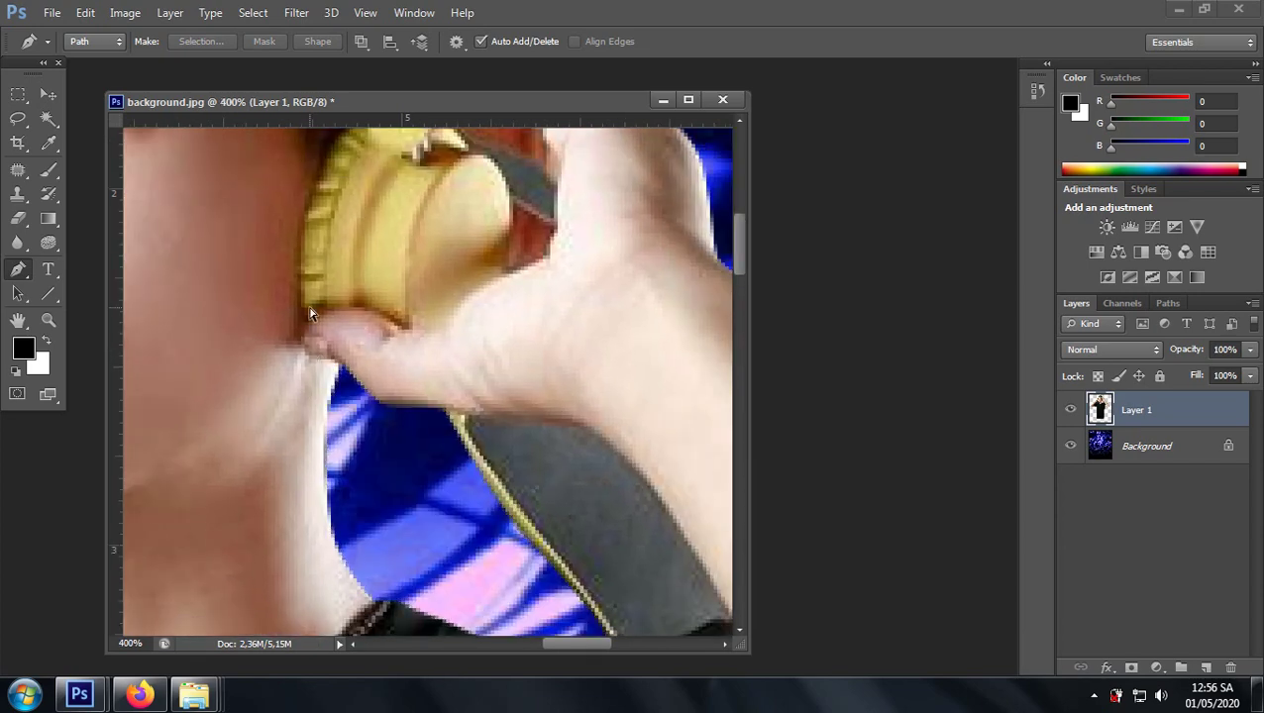
Step: Outline the grey gap beside the raised arm and delete it to reveal the blue background
mouse_move(387, 397)
mouse_down()
mouse_move(71, 296)
mouse_move(629, 447)
mouse_up()
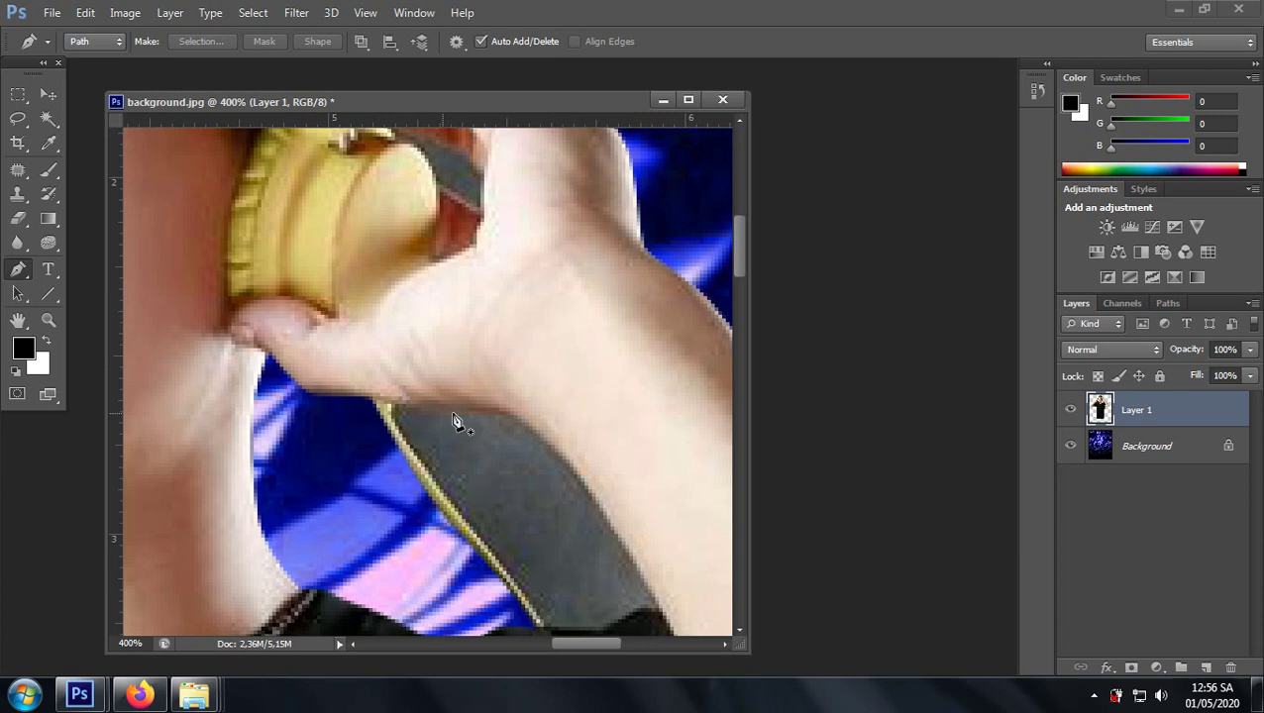
click(392, 408)
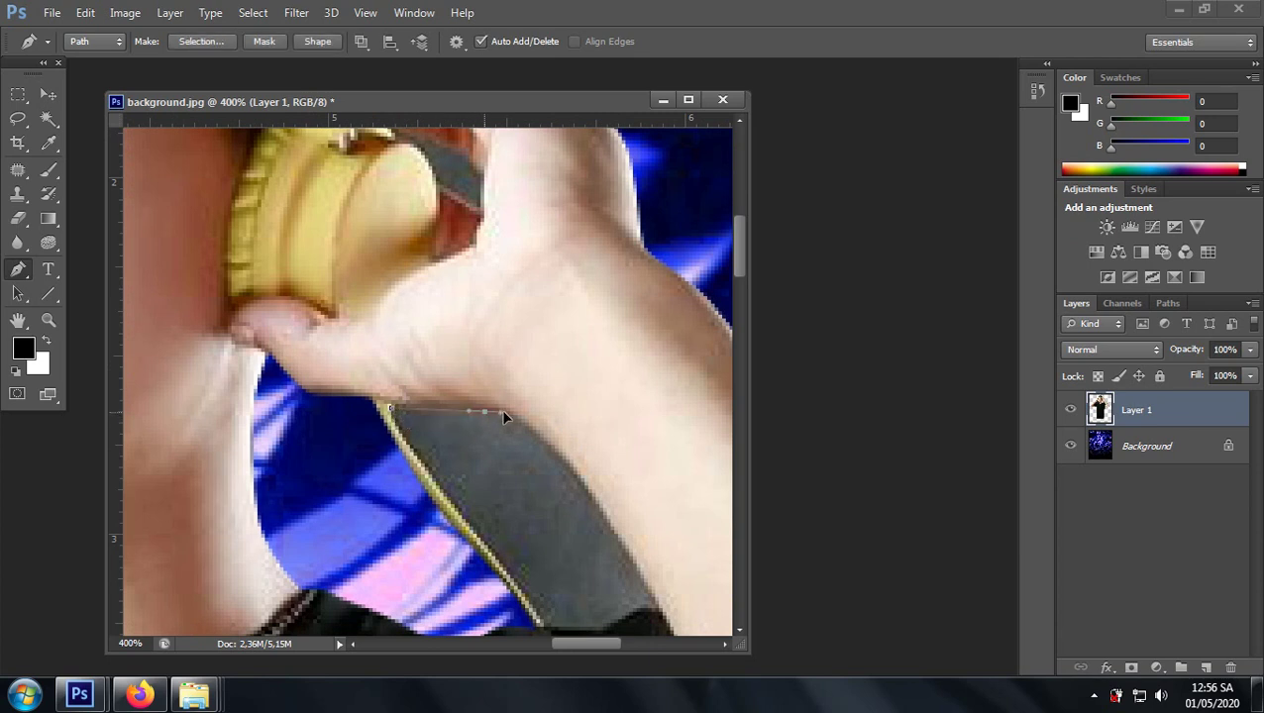
drag(503, 414, 509, 410)
drag(581, 518, 349, 352)
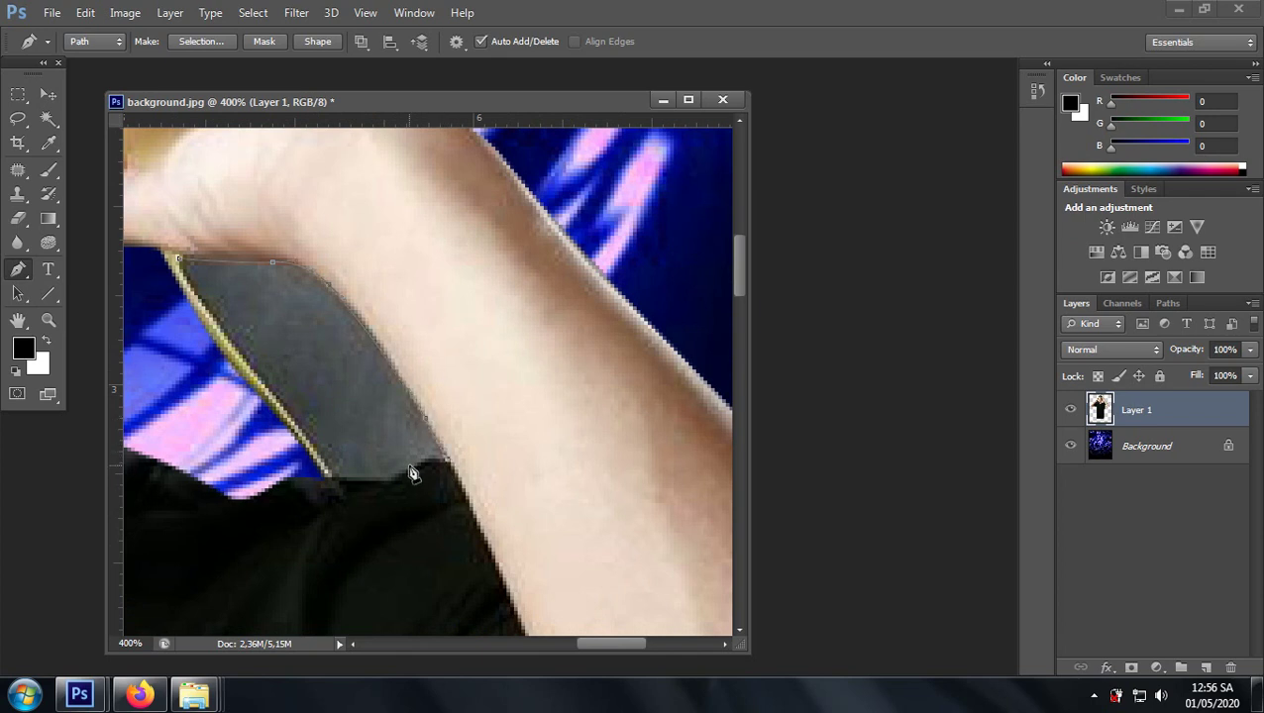
drag(388, 490, 373, 489)
click(344, 479)
drag(269, 389, 406, 483)
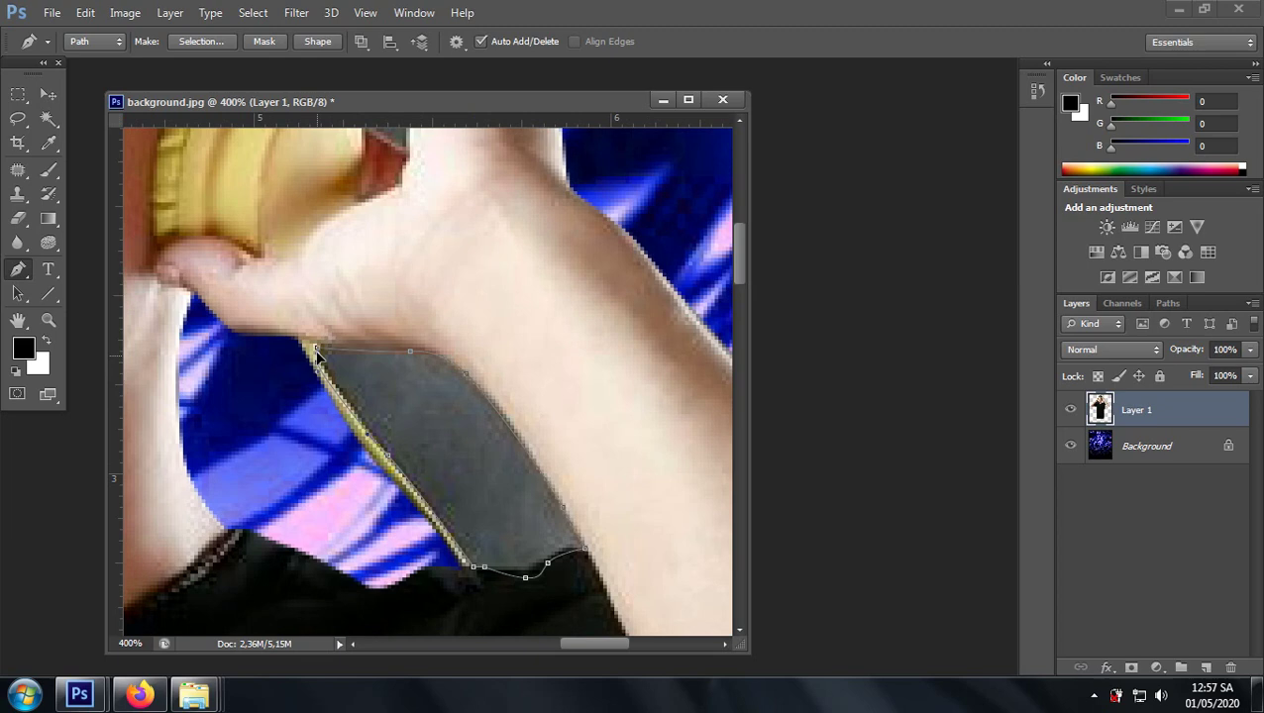
key(ctrl+Return)
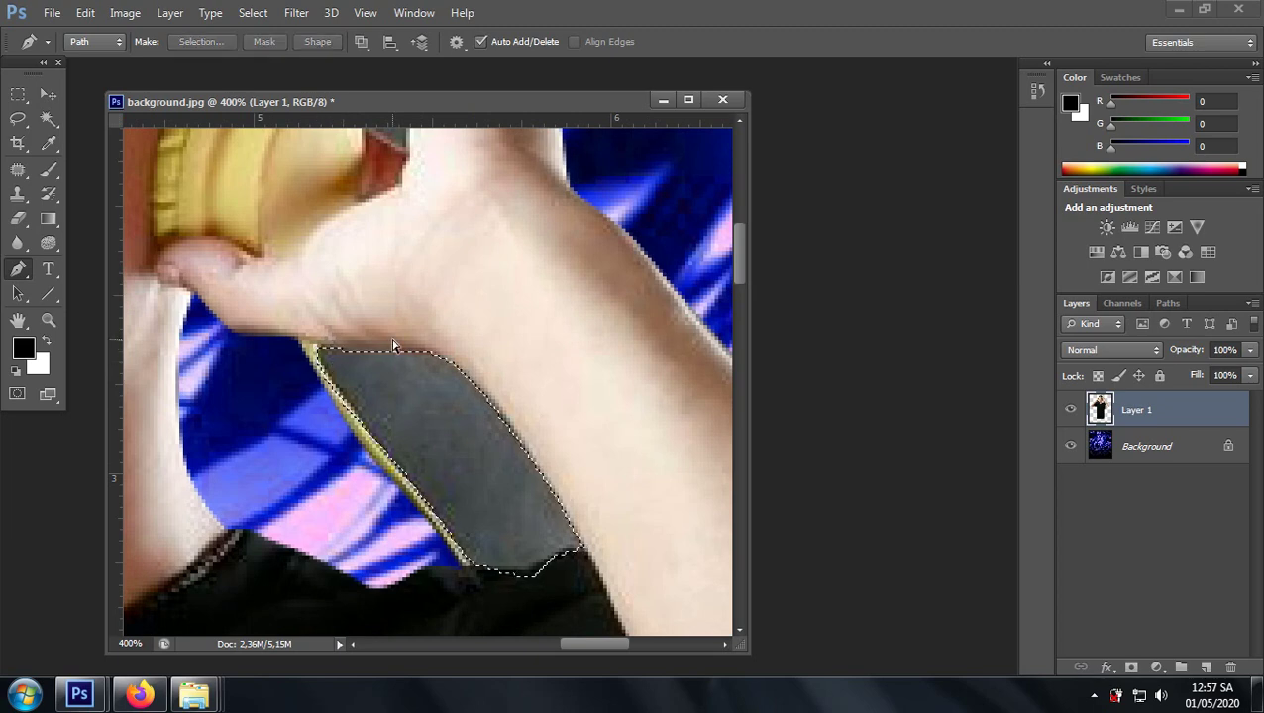
key(Delete)
drag(389, 250, 679, 296)
mouse_move(129, 396)
mouse_down()
mouse_move(322, 423)
mouse_move(377, 544)
mouse_up()
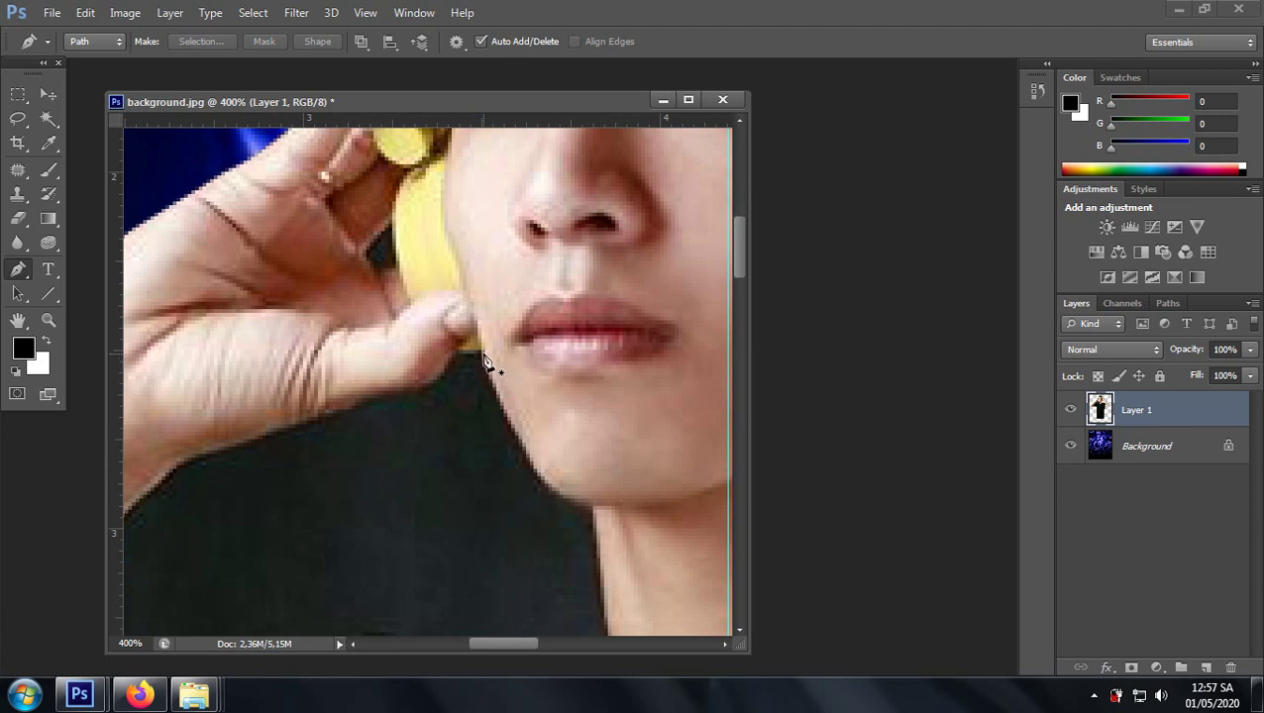
Step: Trace a pen path down the jawline, neck, collar and along the shirt edge
click(481, 353)
click(536, 464)
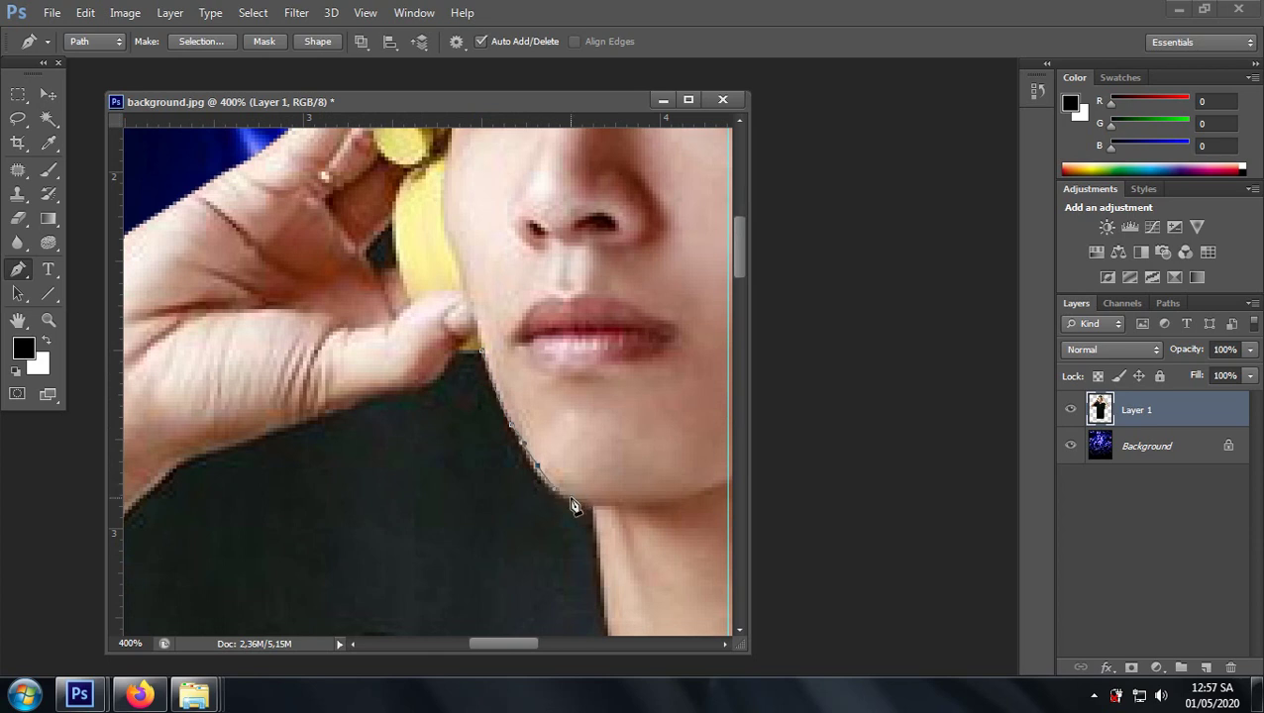
drag(593, 506, 532, 329)
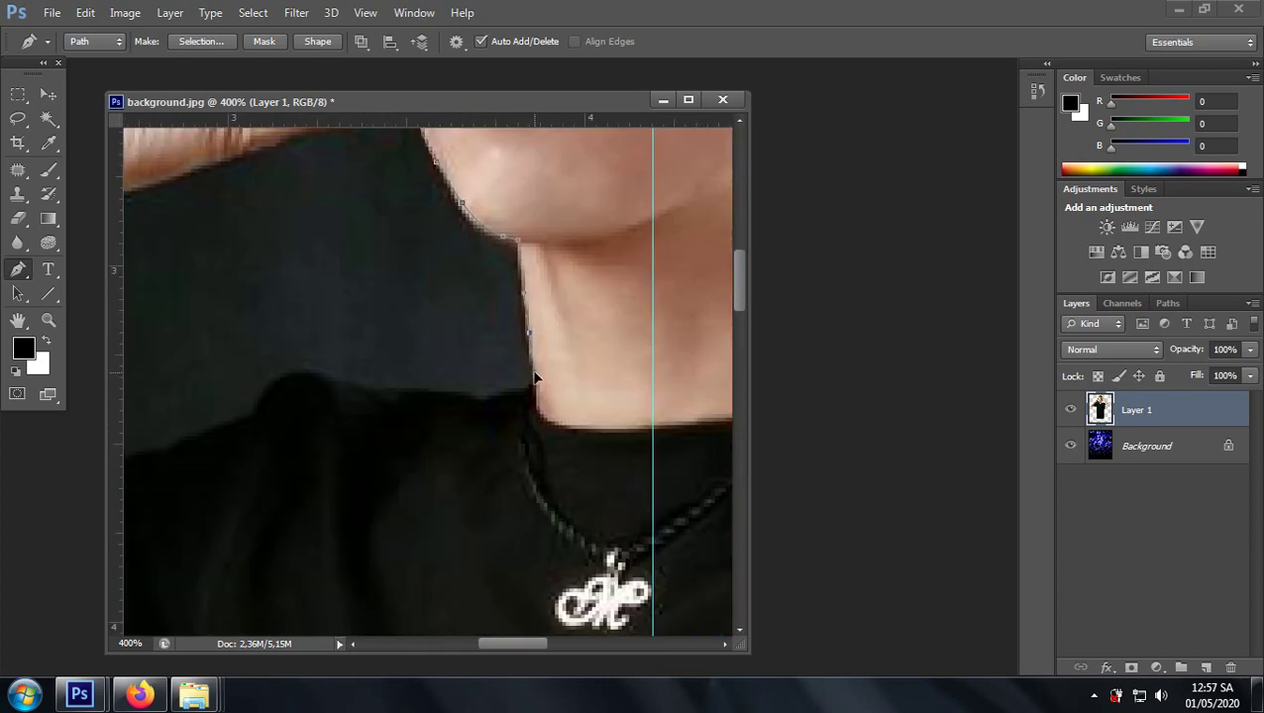
mouse_move(518, 402)
mouse_down()
mouse_move(489, 413)
mouse_move(401, 387)
mouse_up()
mouse_move(223, 367)
mouse_down()
mouse_move(429, 358)
mouse_move(472, 393)
mouse_move(420, 428)
mouse_up()
drag(297, 490, 480, 356)
drag(538, 322, 510, 336)
click(486, 340)
click(461, 355)
click(430, 373)
drag(386, 374, 377, 387)
click(365, 382)
click(346, 388)
click(336, 392)
click(290, 400)
drag(250, 407, 216, 416)
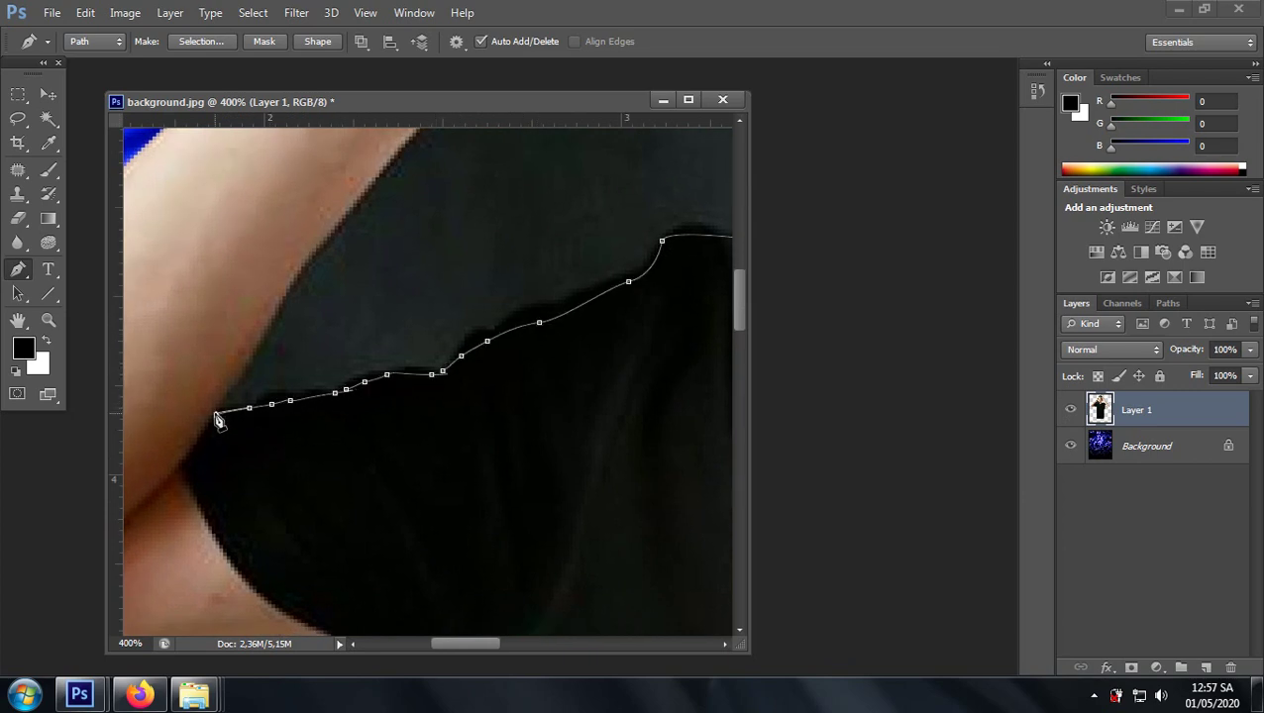
Step: Finish the path along the hand's edge and delete the backdrop inside it
mouse_move(285, 327)
mouse_down()
mouse_move(285, 361)
mouse_move(303, 322)
mouse_up()
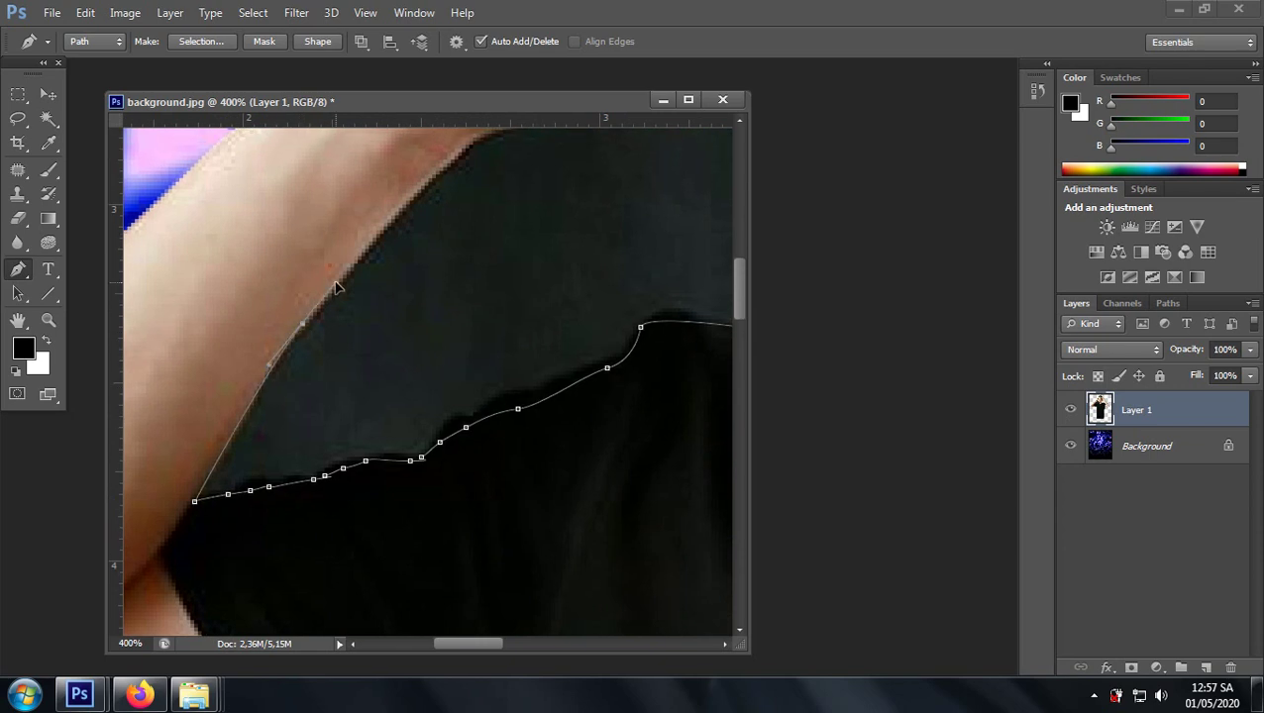
drag(416, 220, 325, 401)
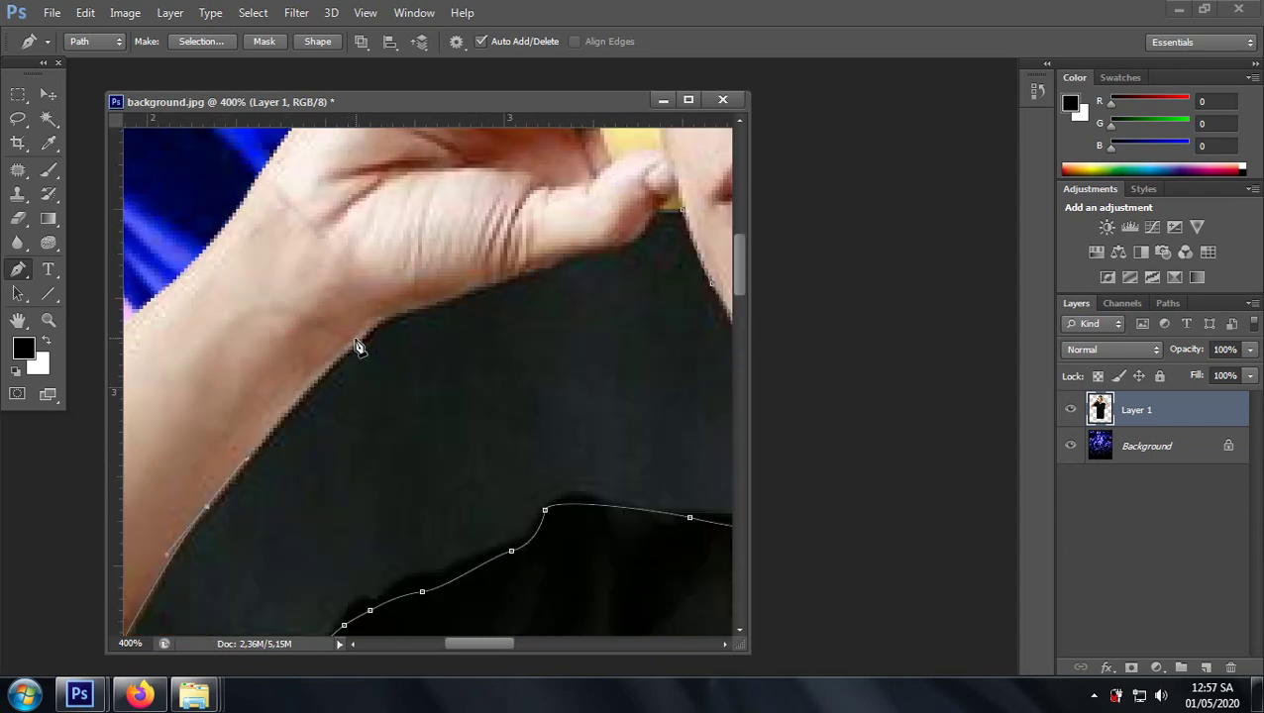
drag(411, 311, 436, 302)
drag(541, 271, 609, 254)
drag(652, 215, 662, 206)
ctrl+click(683, 148)
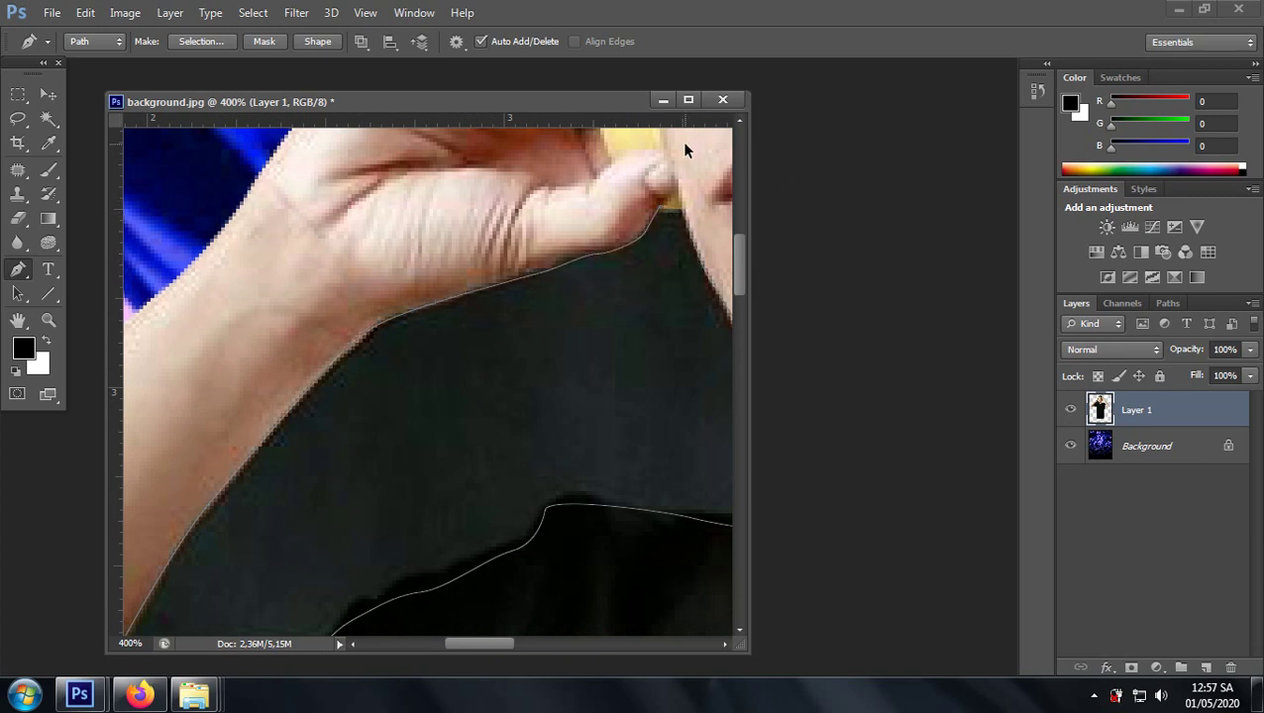
key(ctrl+Return)
key(Delete)
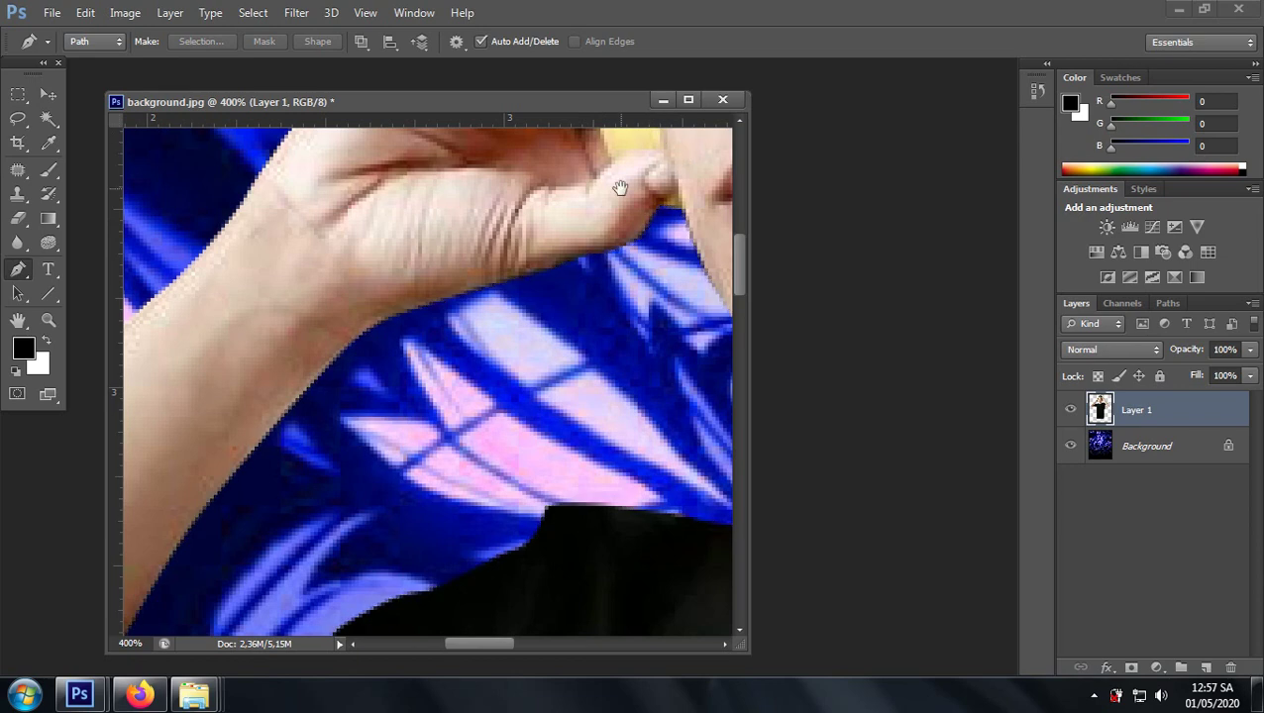
Step: Select and delete the small dark gap beside the headphones
drag(650, 127, 545, 311)
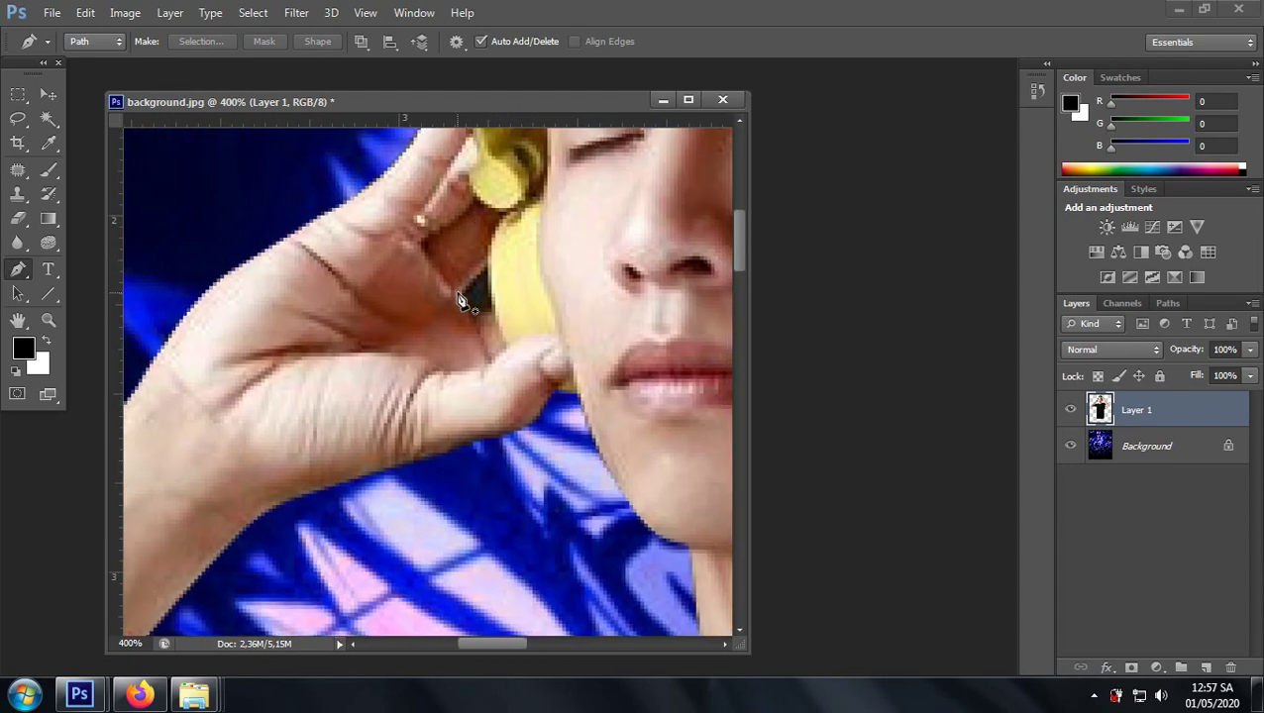
click(461, 299)
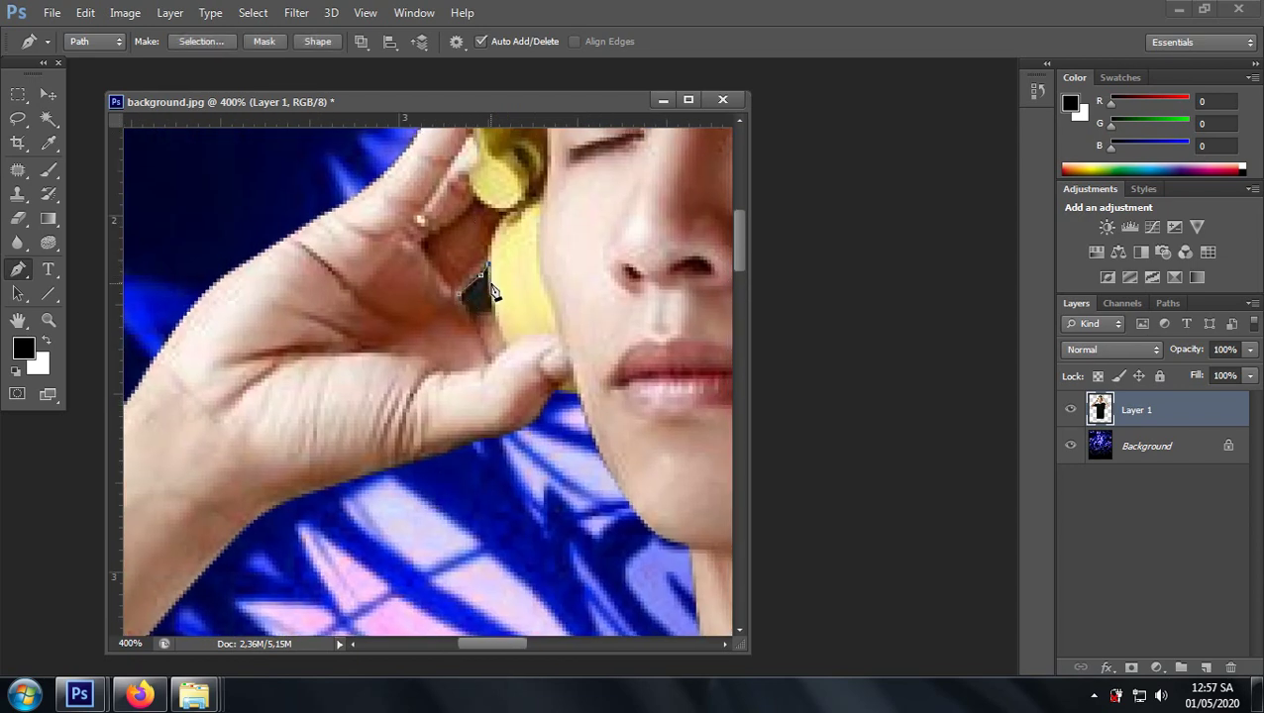
click(493, 302)
key(ctrl+Return)
key(Delete)
Step: Outline the grey knife blade between the fingers and delete it
mouse_move(536, 312)
mouse_down()
mouse_move(263, 370)
mouse_move(598, 471)
mouse_move(262, 372)
mouse_up()
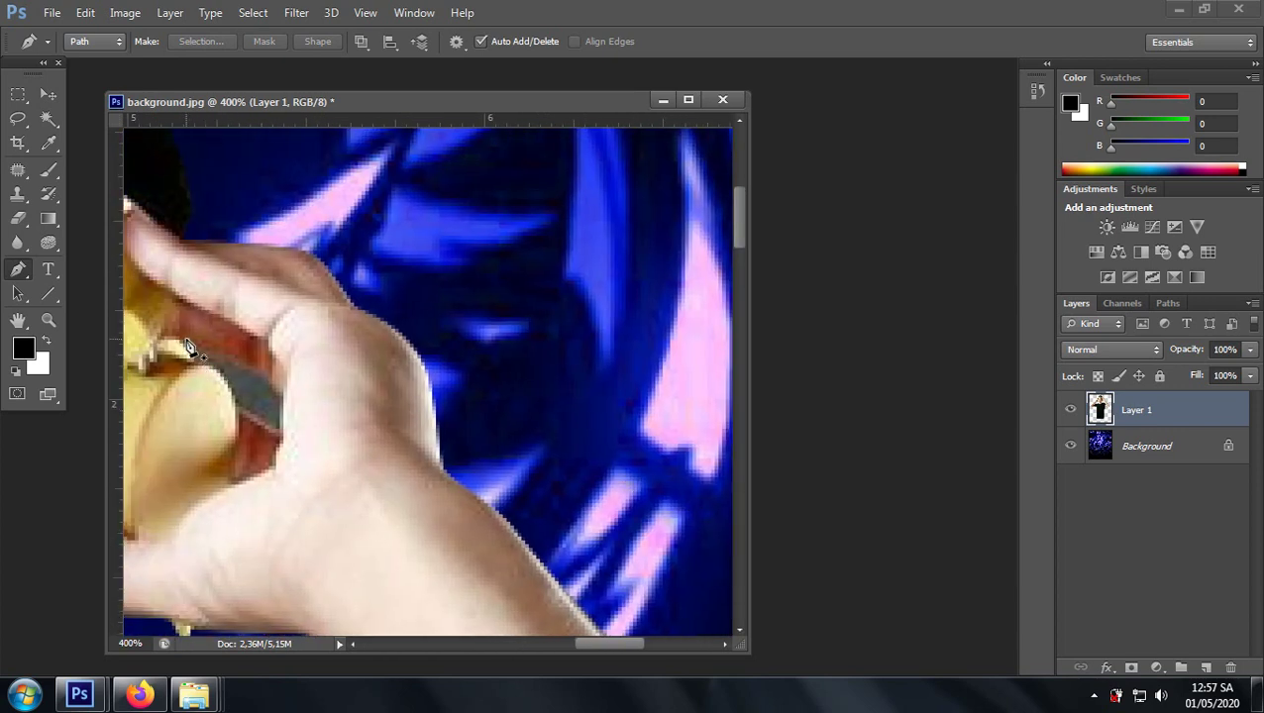
click(187, 341)
click(231, 363)
click(247, 367)
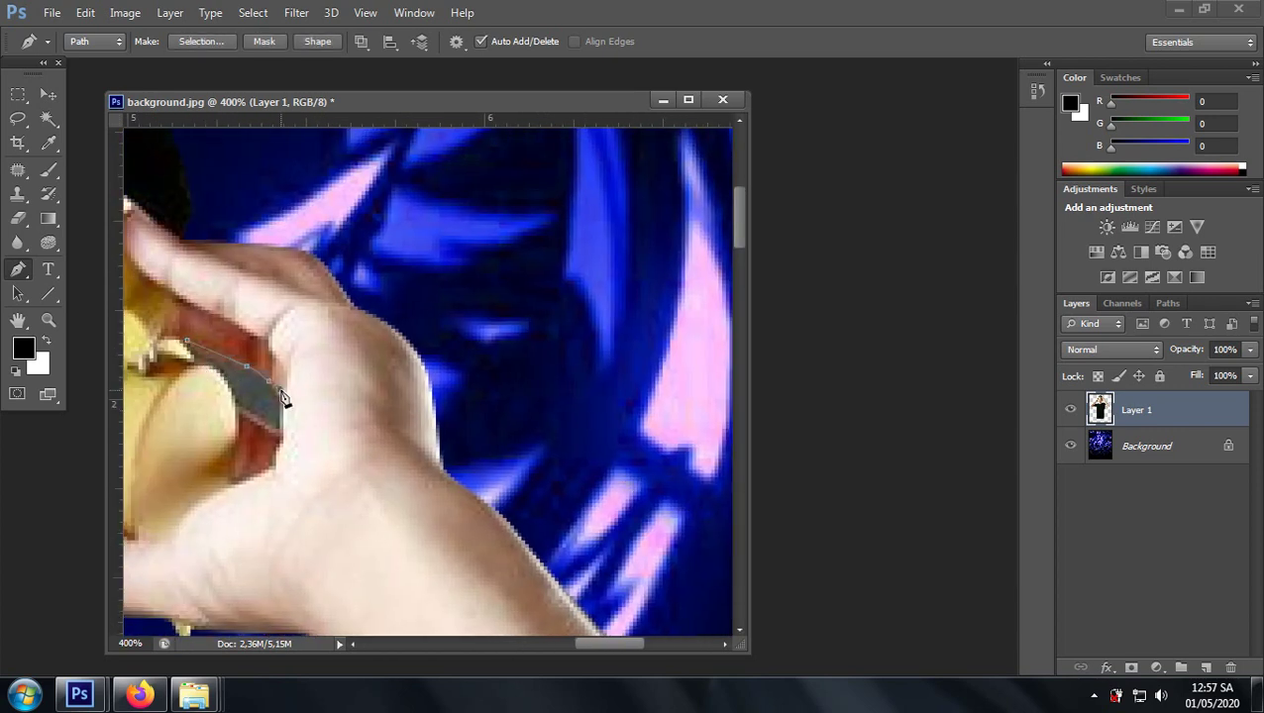
click(282, 430)
click(186, 345)
key(ctrl+Return)
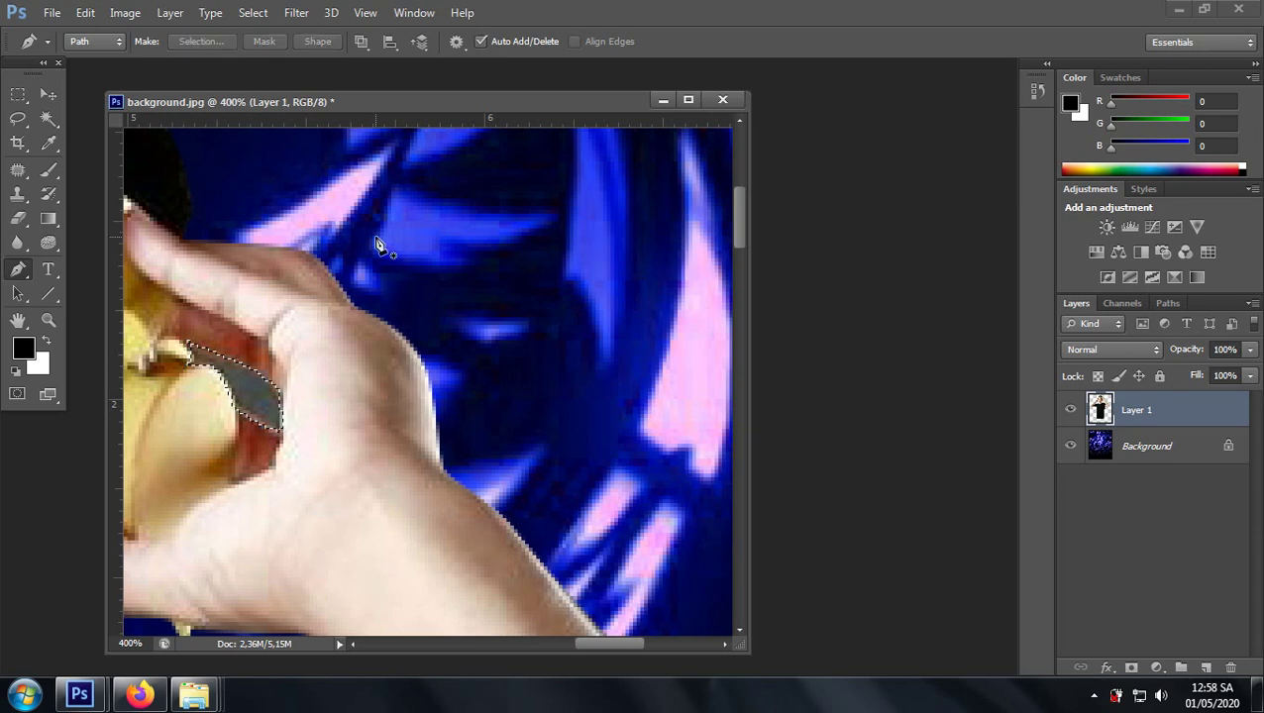
key(Delete)
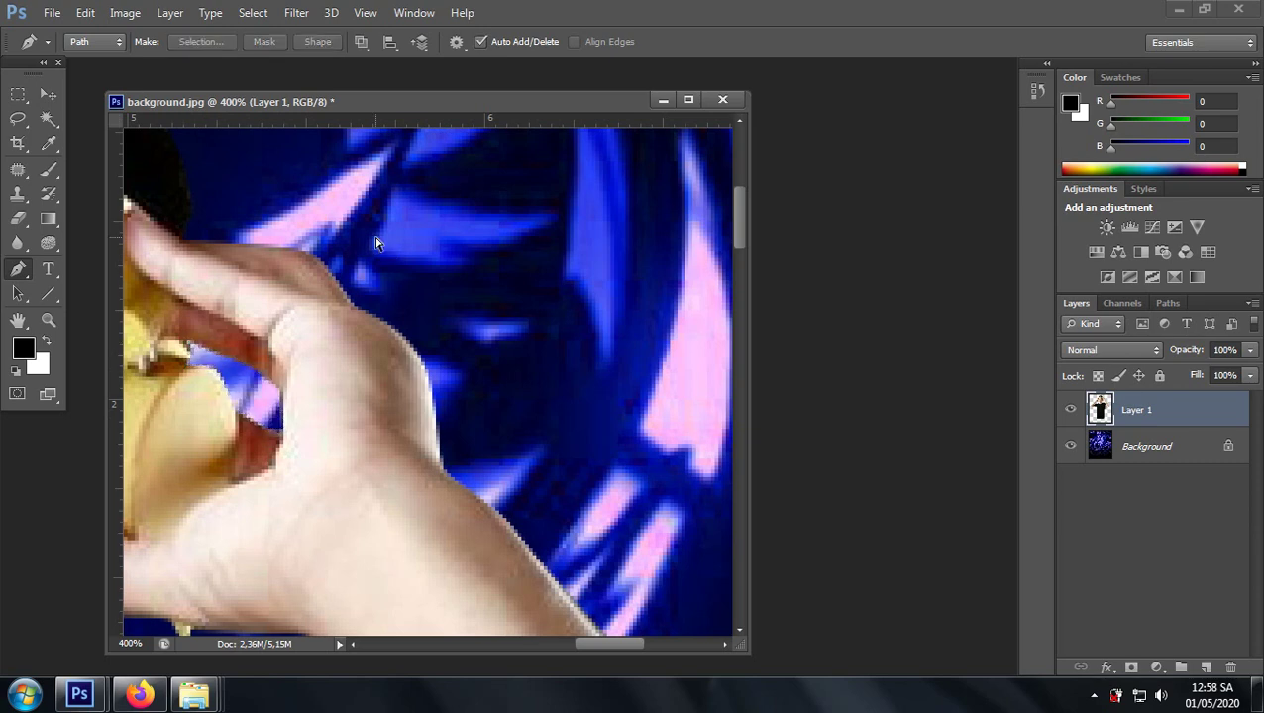
scroll(377, 243, down, 1)
Step: Scale the DJ cutout to about 86% with Free Transform, then nudge it upward
scroll(377, 242, down, 1)
scroll(376, 243, down, 2)
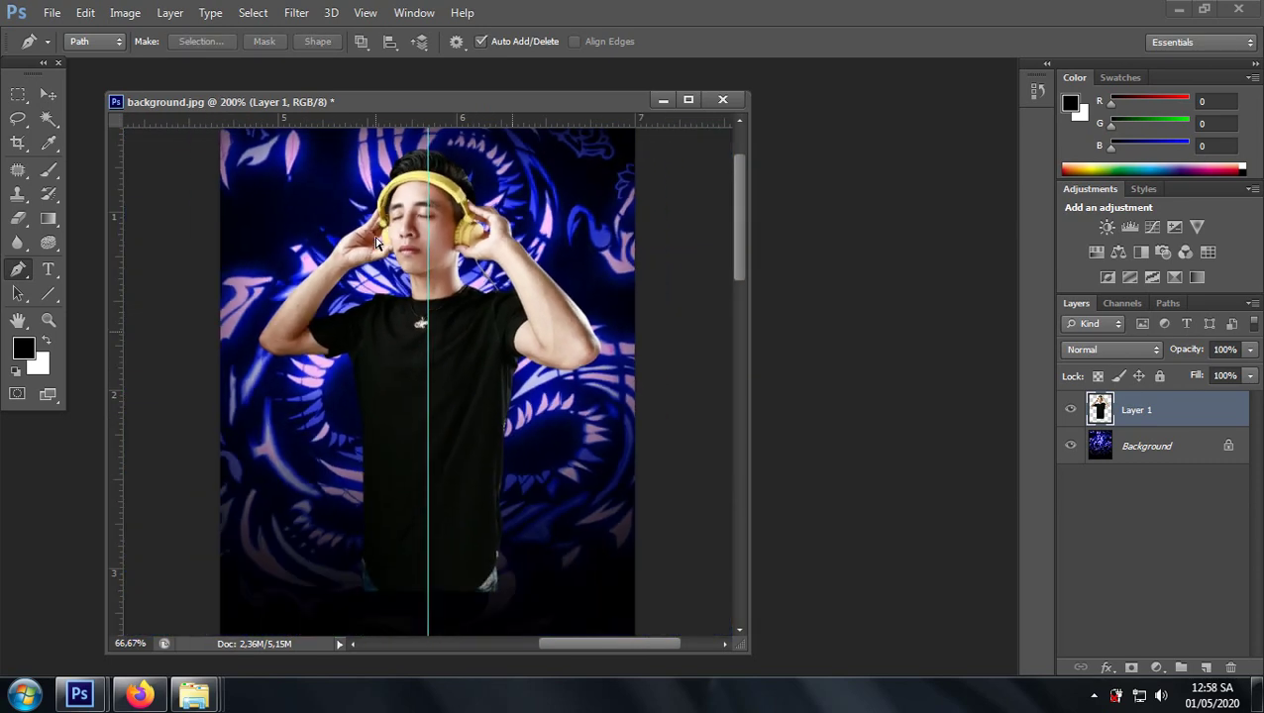
scroll(377, 242, down, 1)
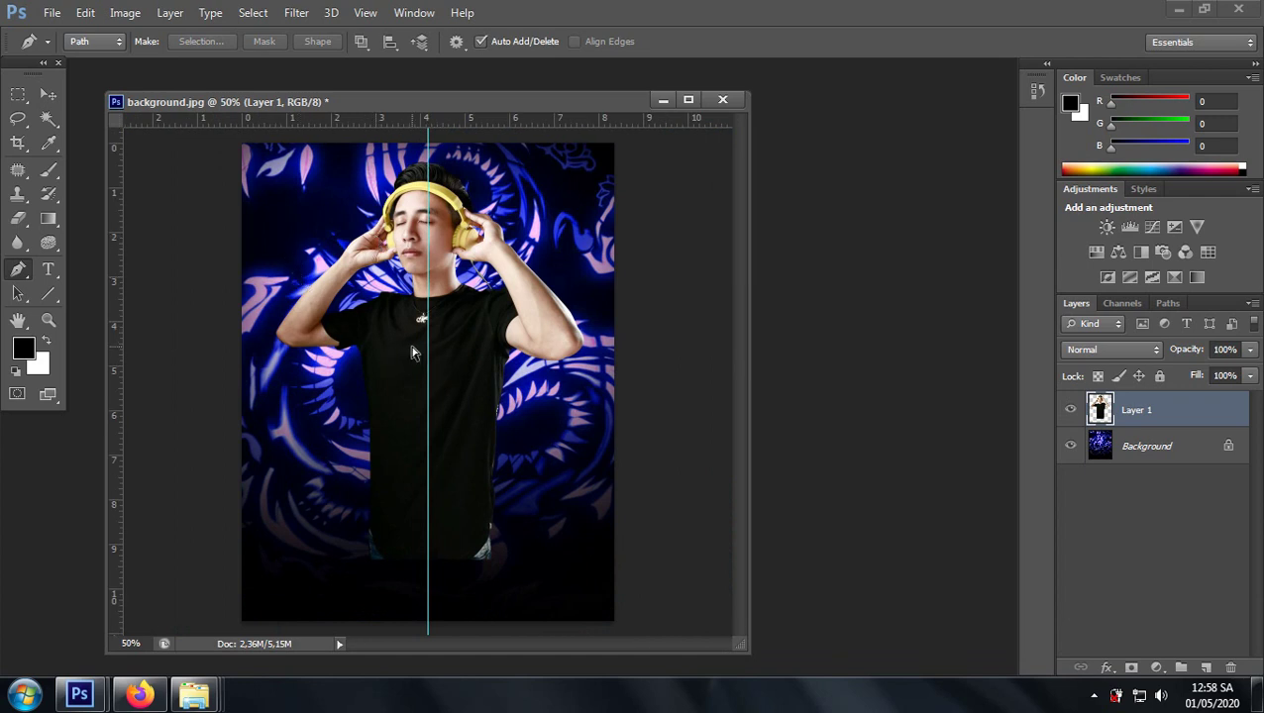
key(ctrl+t)
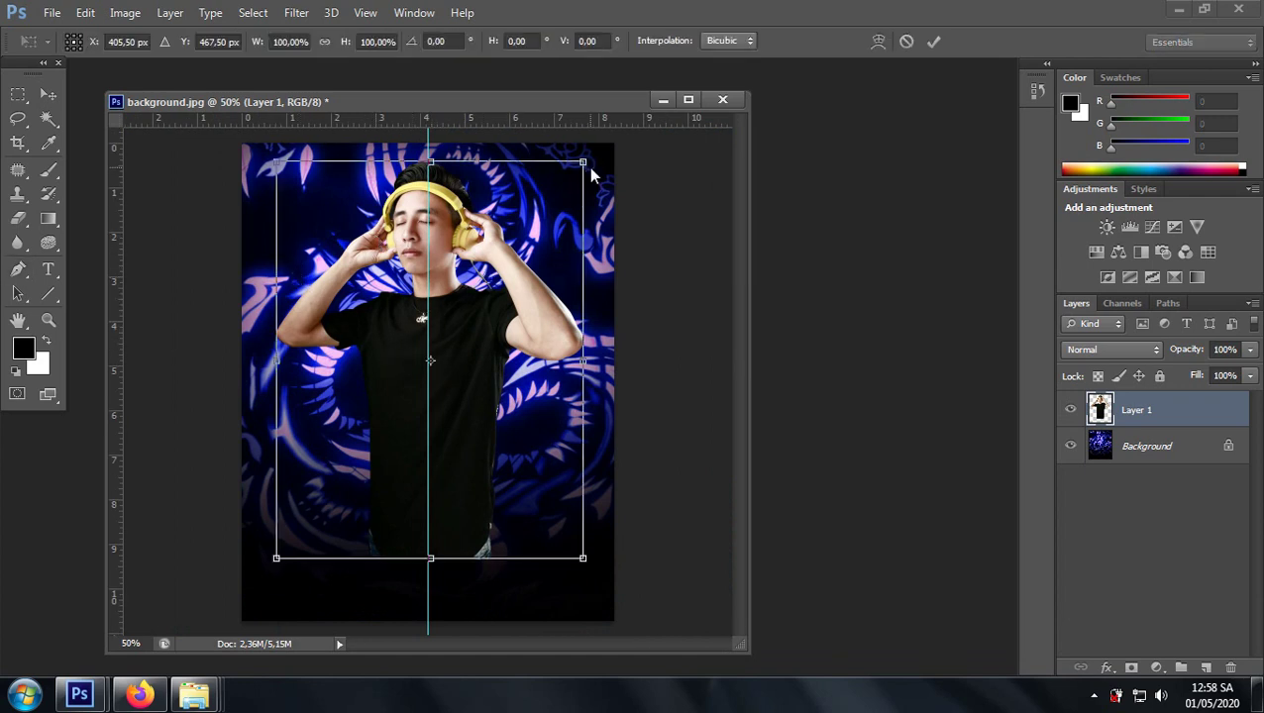
mouse_move(584, 164)
mouse_down()
mouse_move(548, 204)
mouse_move(565, 161)
mouse_move(575, 170)
mouse_move(559, 196)
mouse_move(566, 188)
mouse_up()
drag(507, 250, 514, 244)
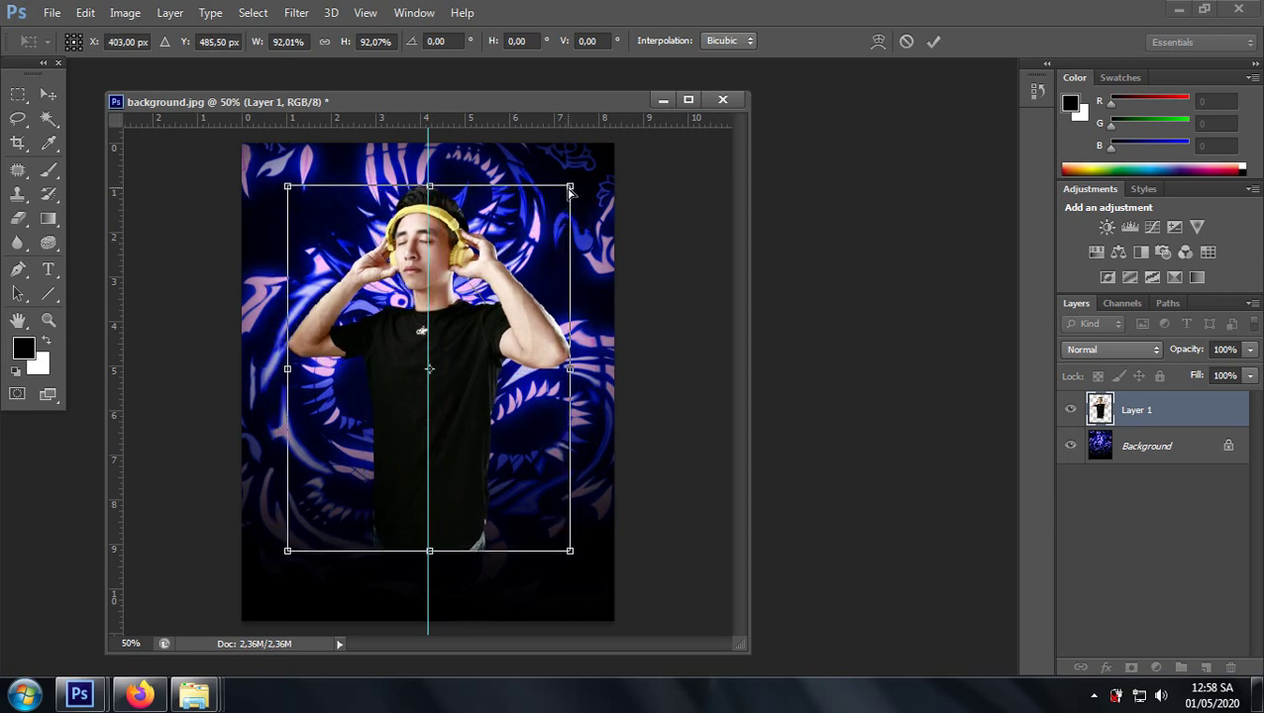
drag(568, 188, 556, 198)
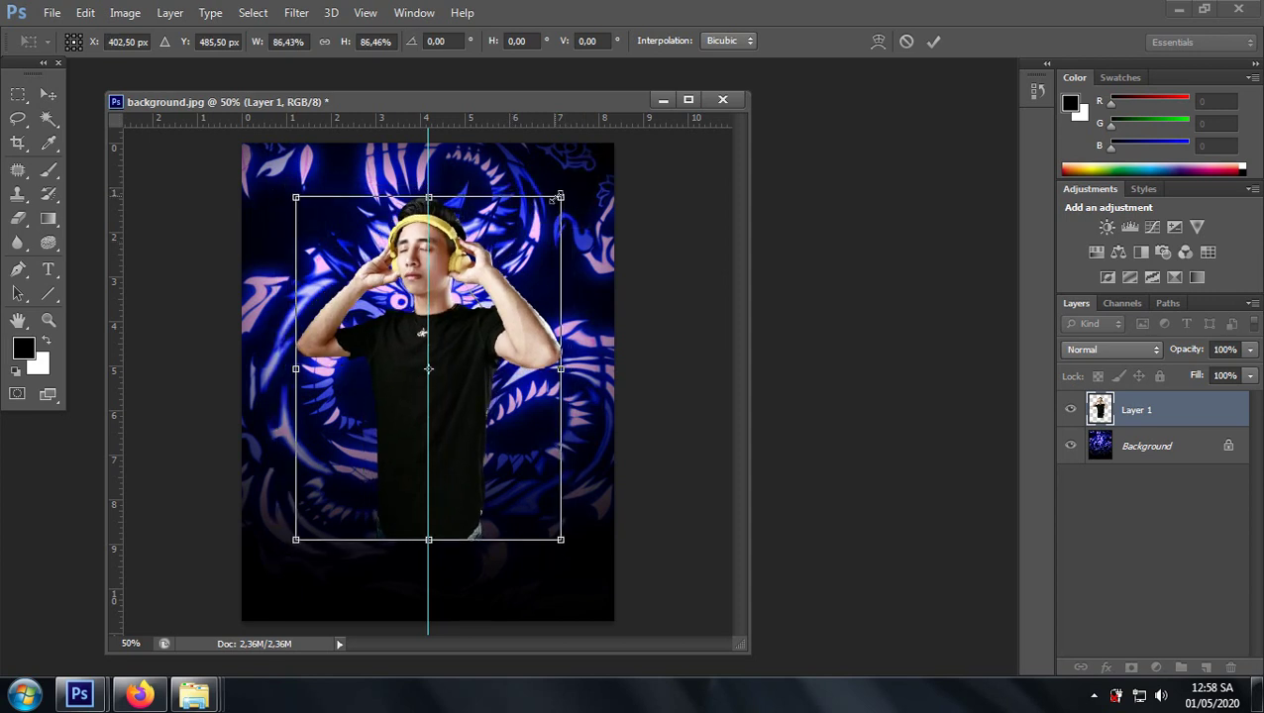
key(Return)
key(shift+Up)
key(shift+Up)
key(shift+Up)
key(shift+Up)
key(shift+Up)
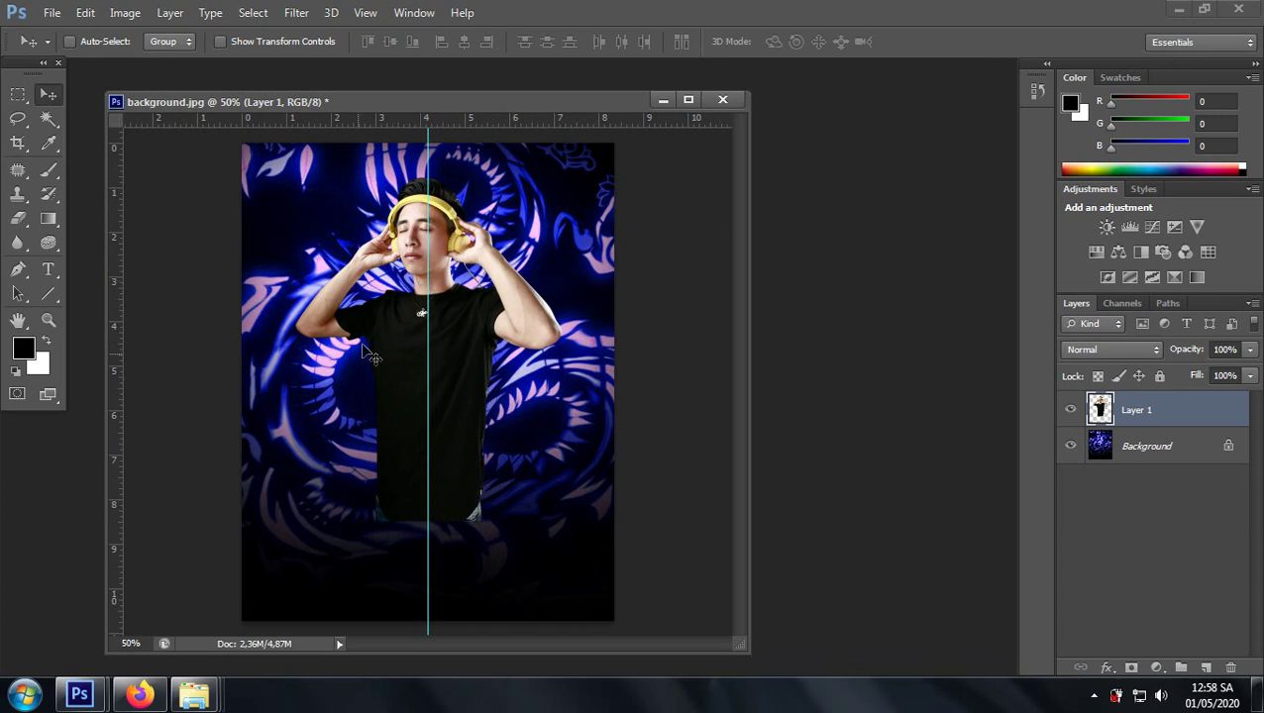
Step: Set up the standard Eraser with a soft round brush at 391 px
key(e)
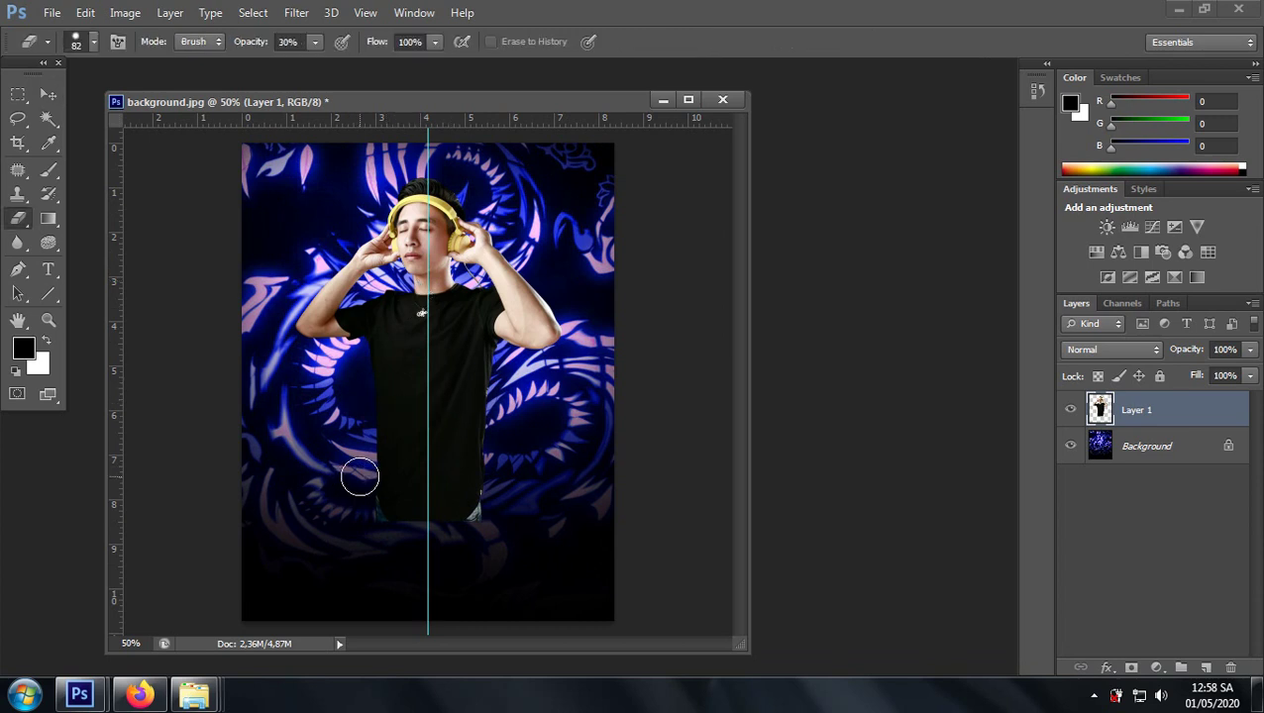
right_click(20, 220)
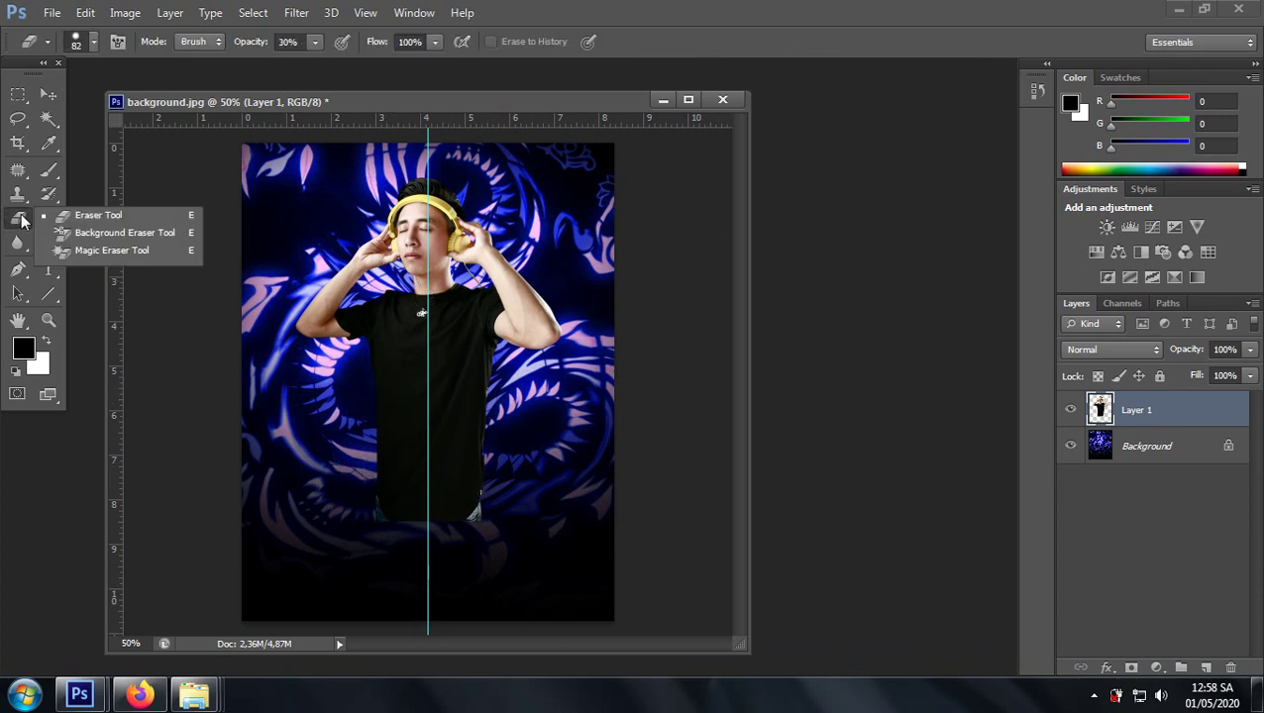
click(76, 214)
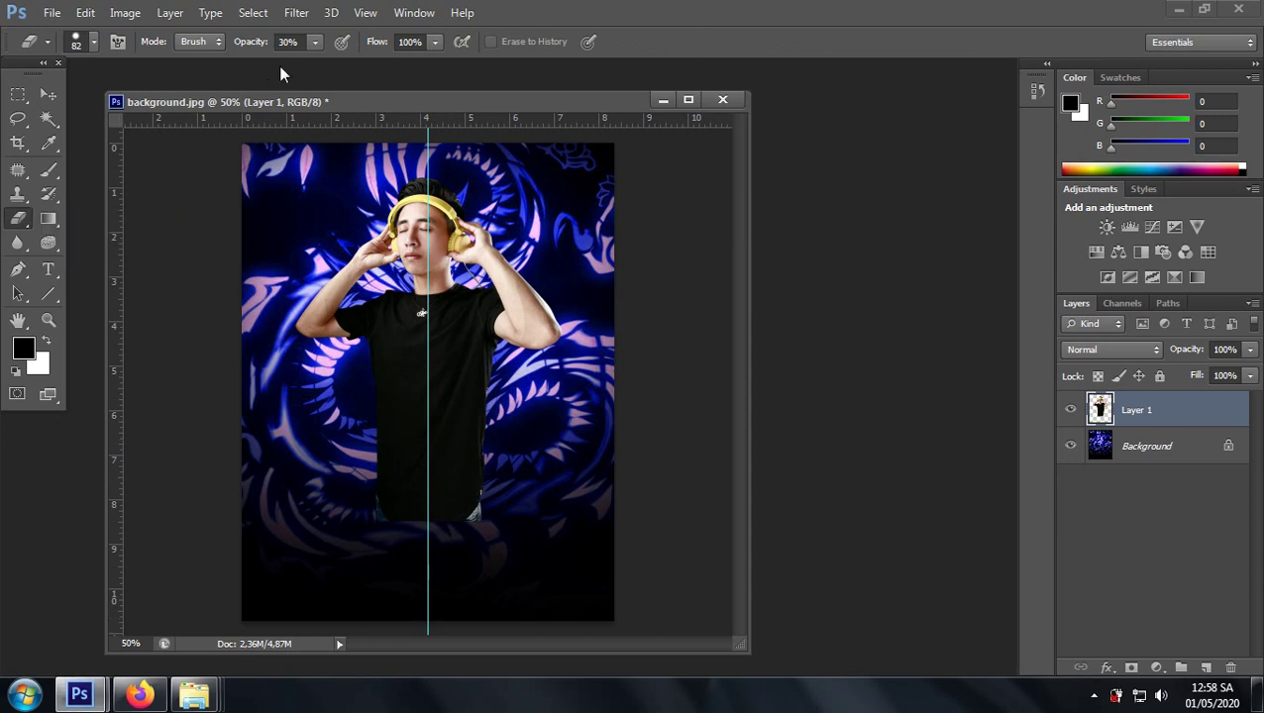
right_click(561, 458)
double_click(717, 561)
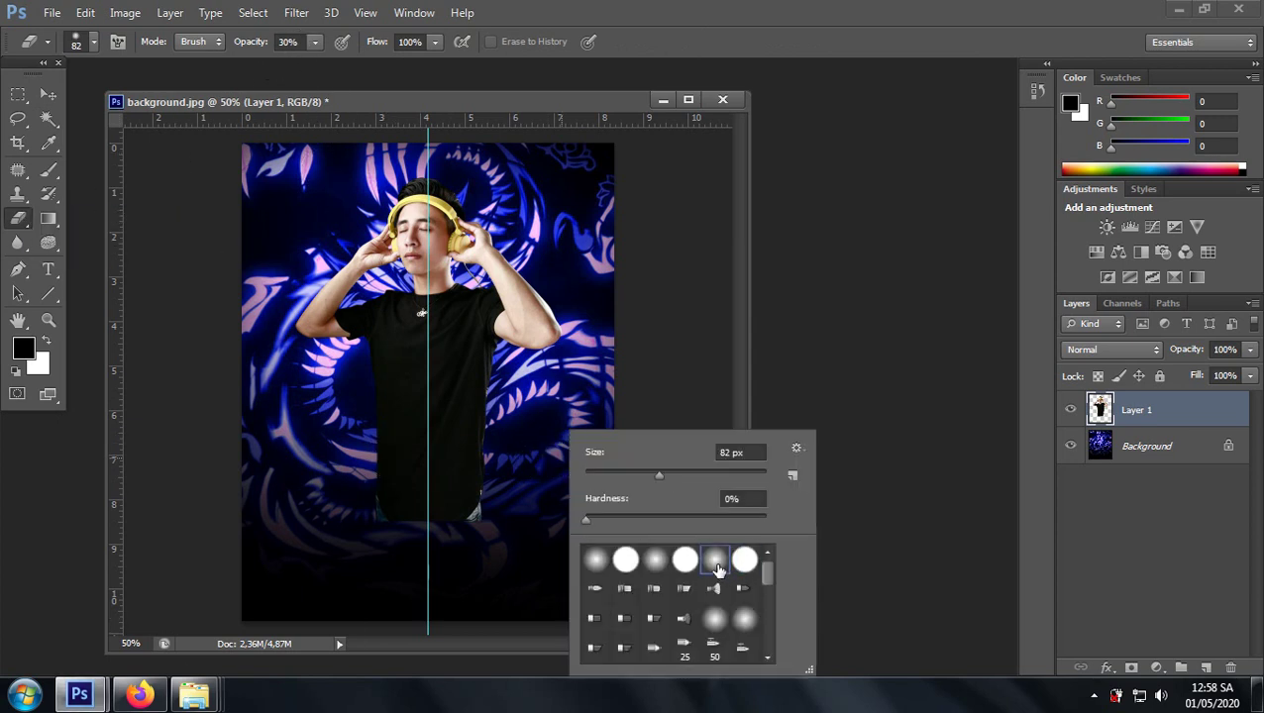
right_click(619, 440)
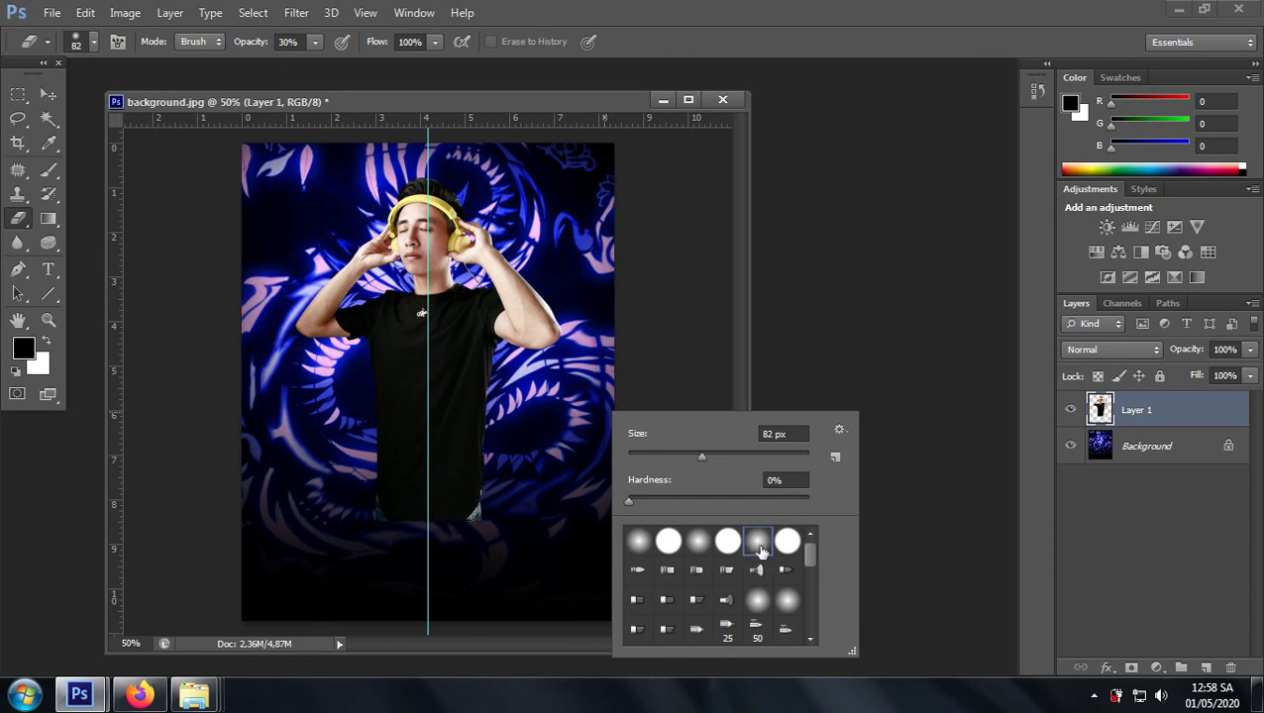
right_click(557, 391)
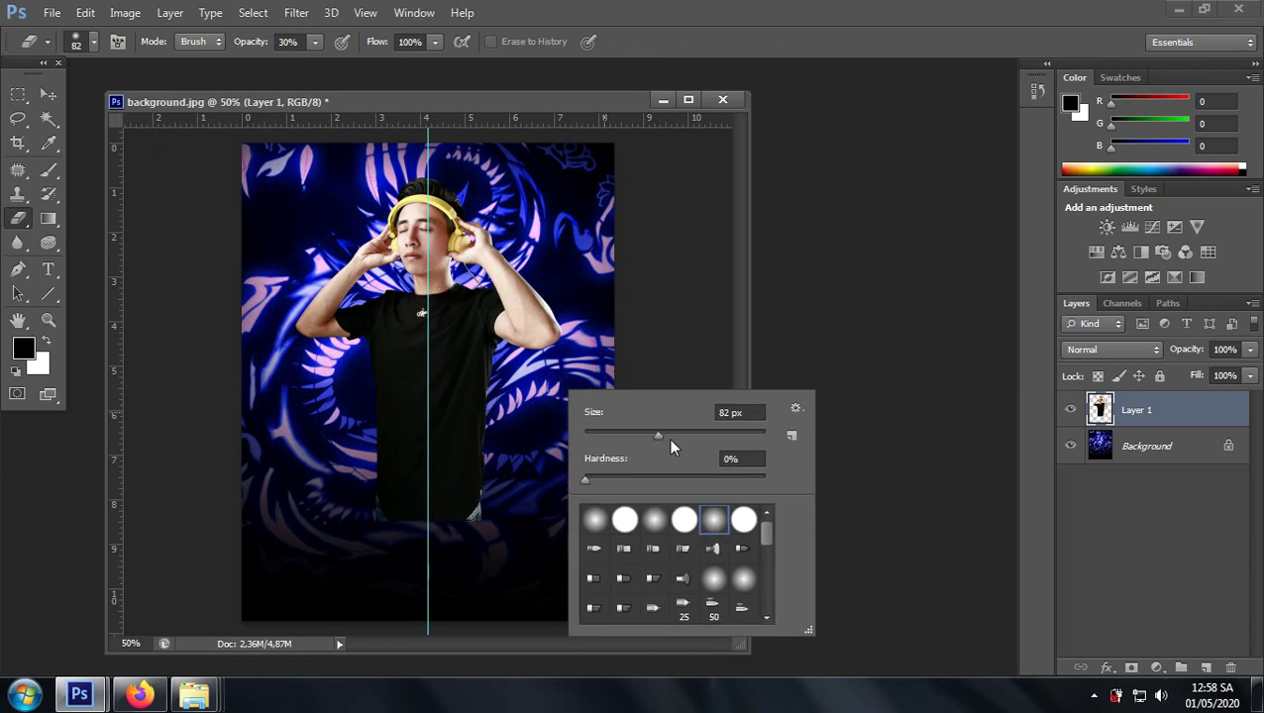
drag(658, 436, 701, 436)
click(726, 436)
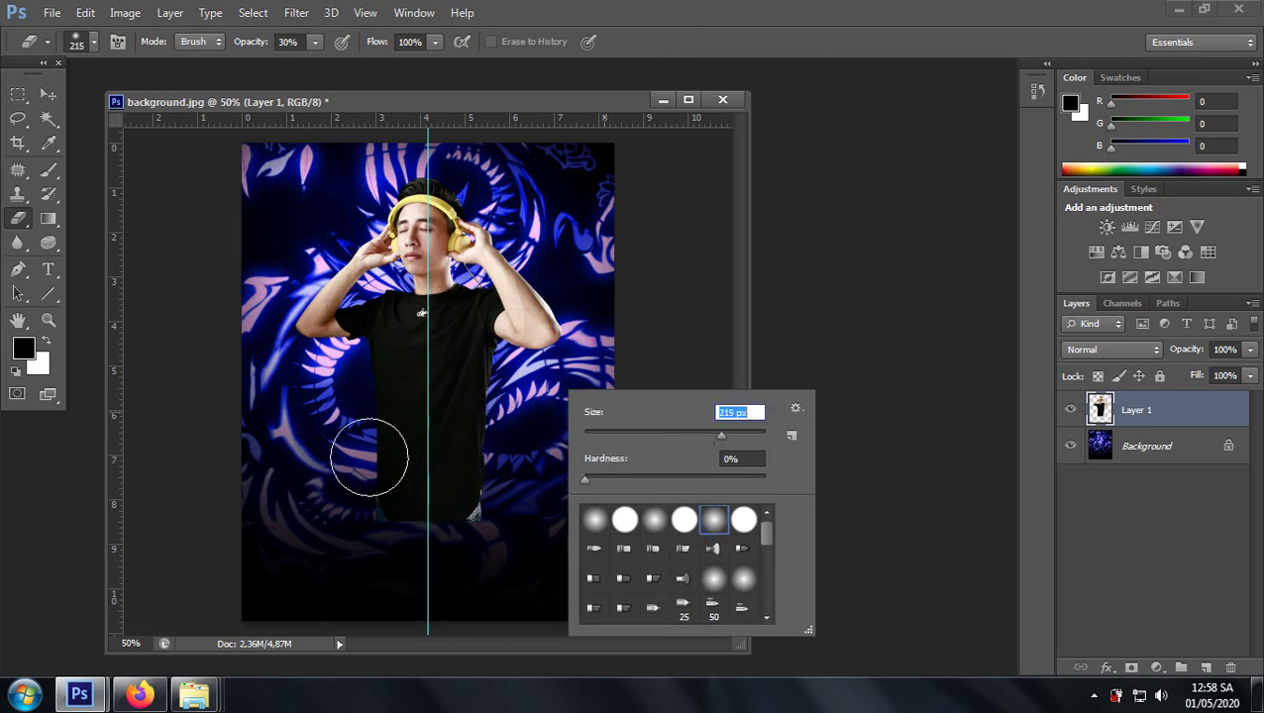
key(Return)
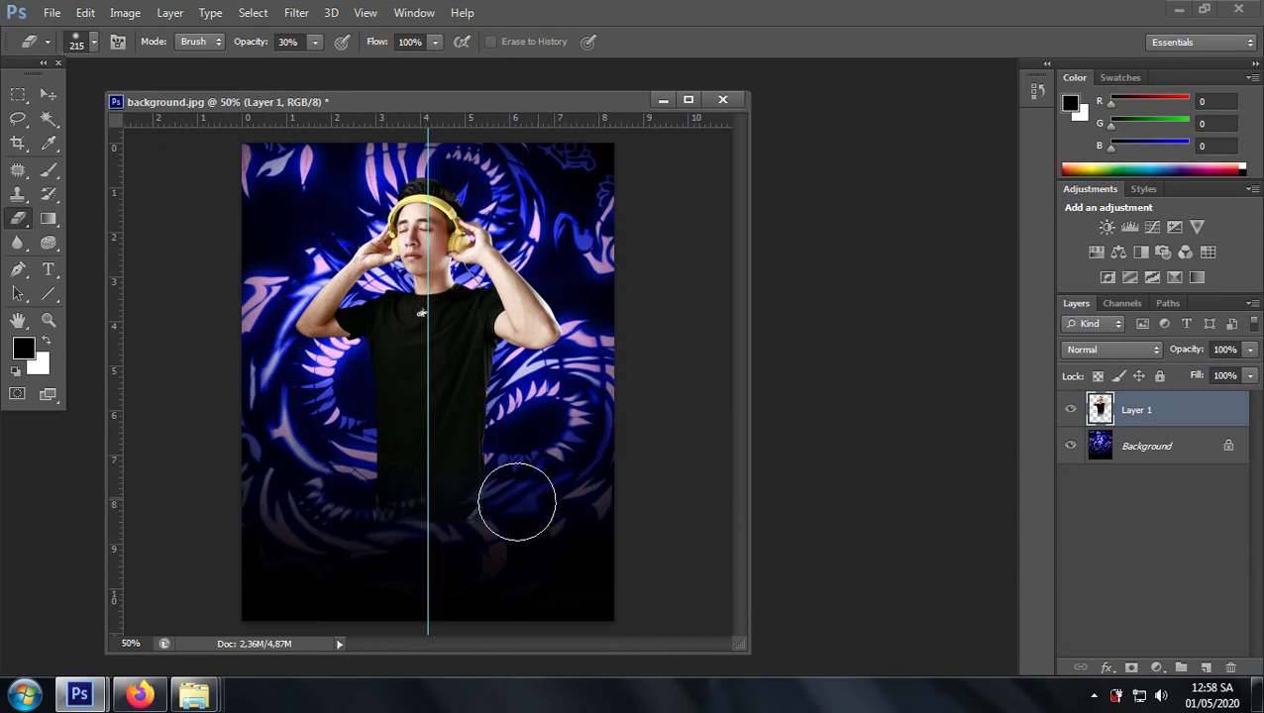
right_click(515, 485)
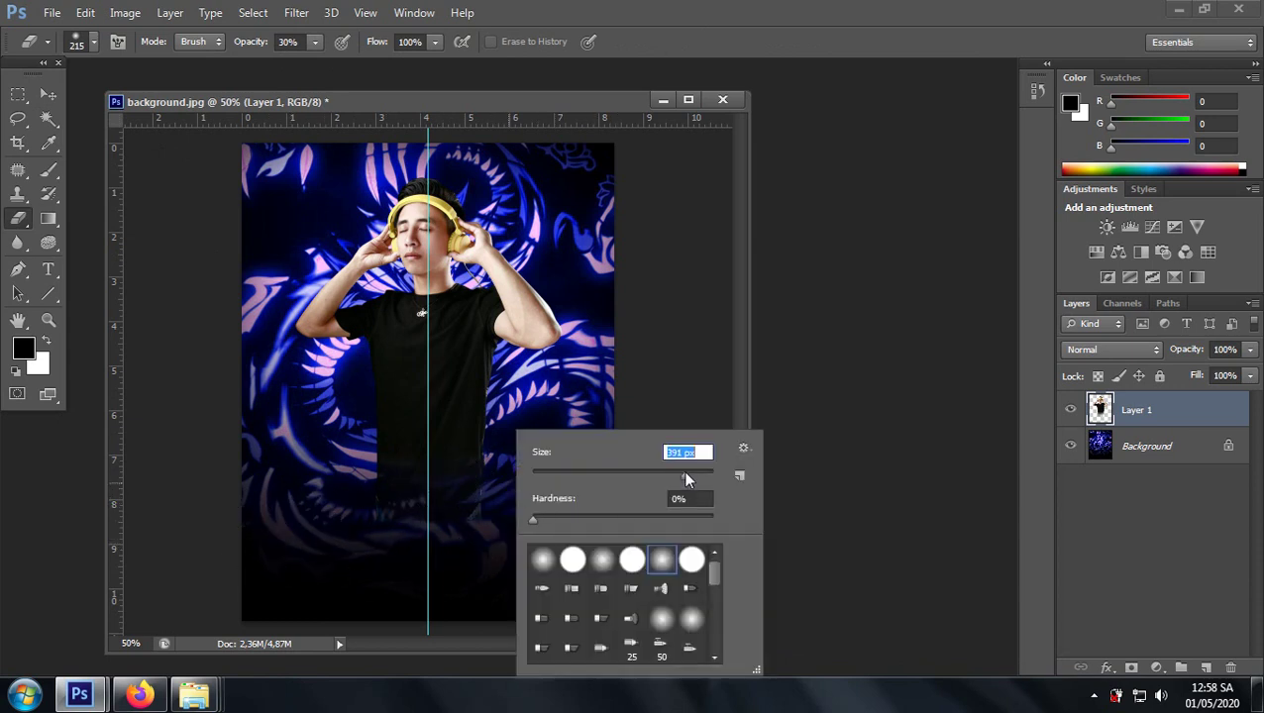
key(Return)
Step: Erase the lower shirt at 10% then 34% opacity so it fades into the background
key(2)
key(1)
mouse_move(487, 506)
mouse_down()
mouse_move(396, 527)
mouse_move(366, 473)
mouse_move(336, 507)
mouse_move(515, 512)
mouse_up()
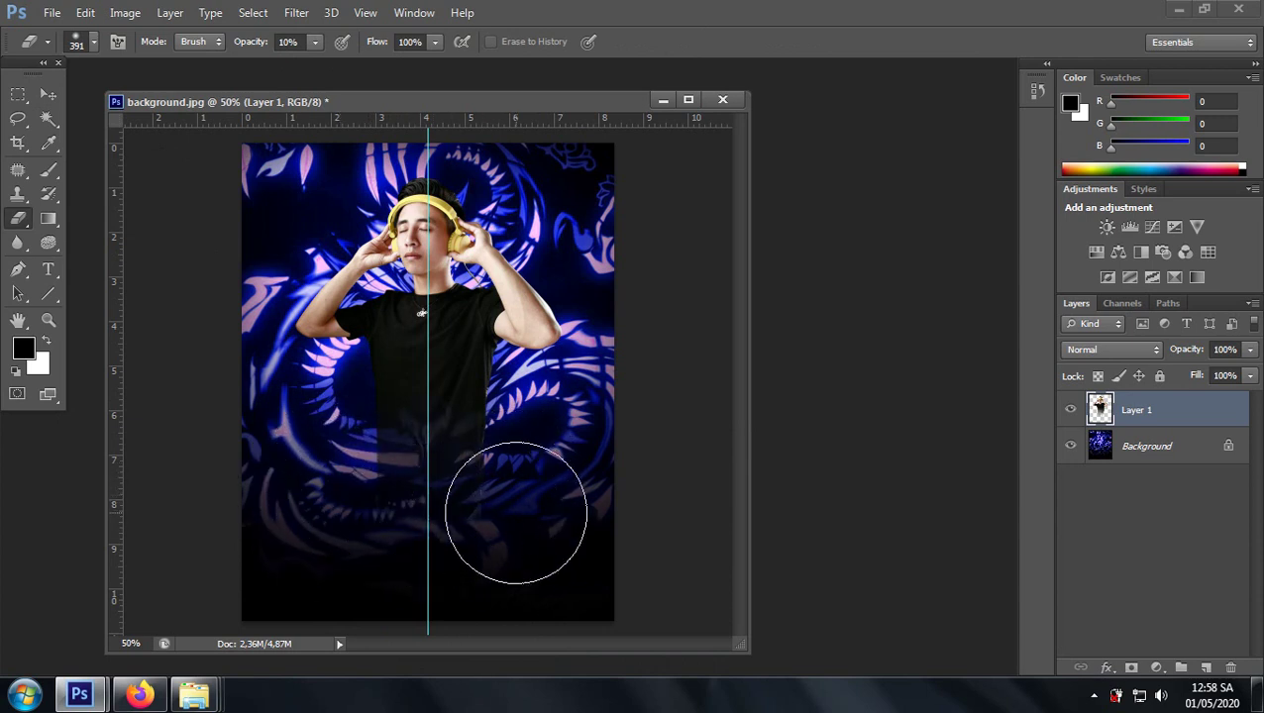
key(3)
key(4)
mouse_move(495, 495)
mouse_down()
mouse_move(329, 485)
mouse_move(381, 522)
mouse_move(505, 513)
mouse_move(381, 528)
mouse_move(626, 479)
mouse_up()
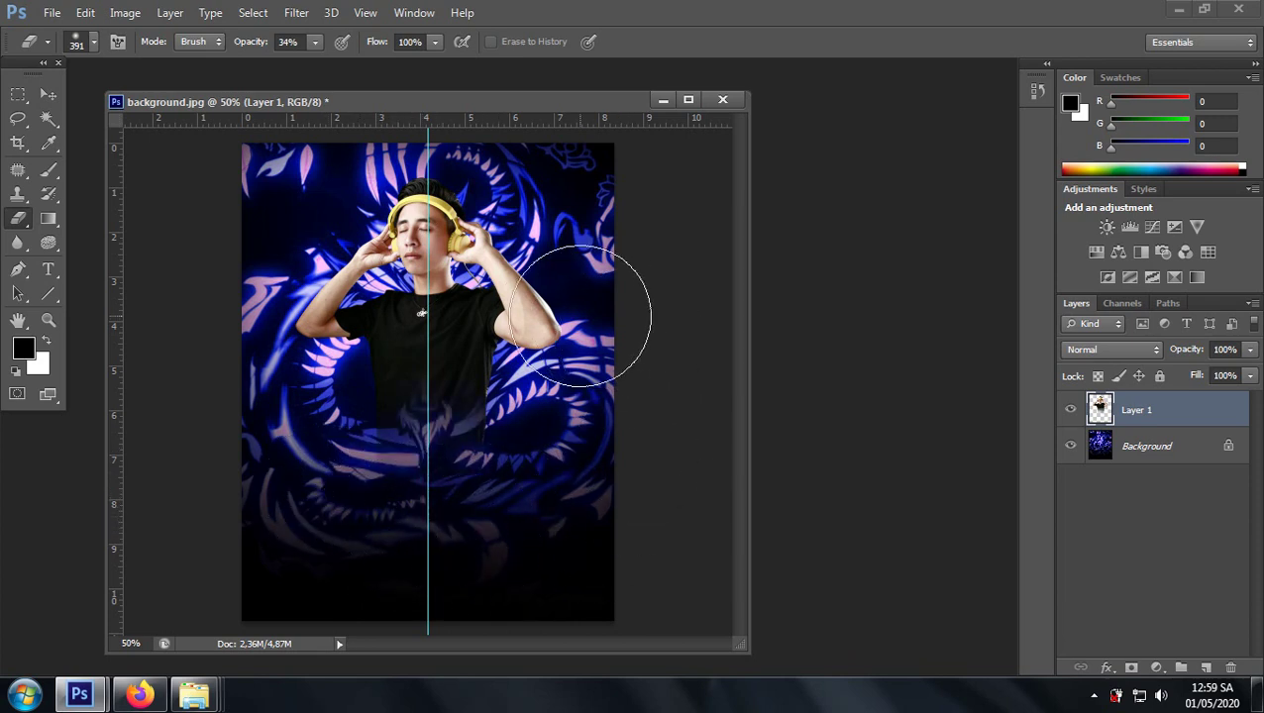
click(1108, 668)
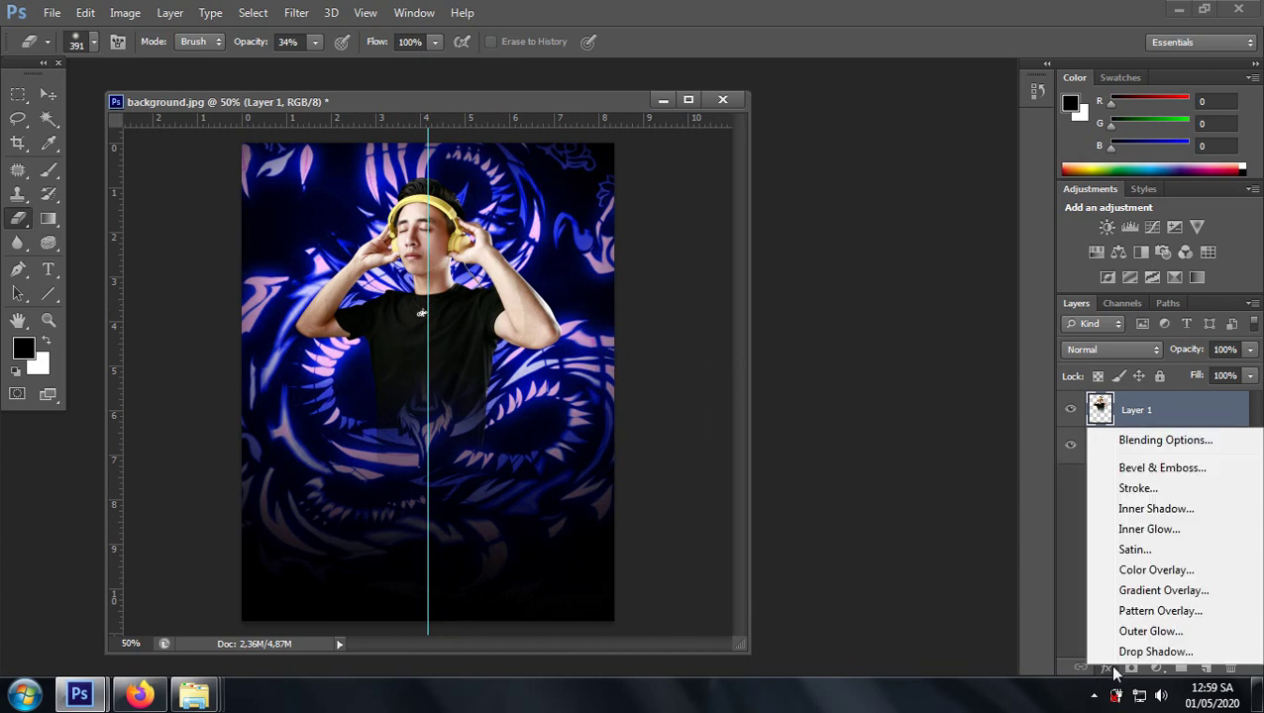
Step: Add a Drop Shadow to the DJ layer with 9% spread and 54 px size
click(839, 563)
click(1107, 668)
click(1094, 661)
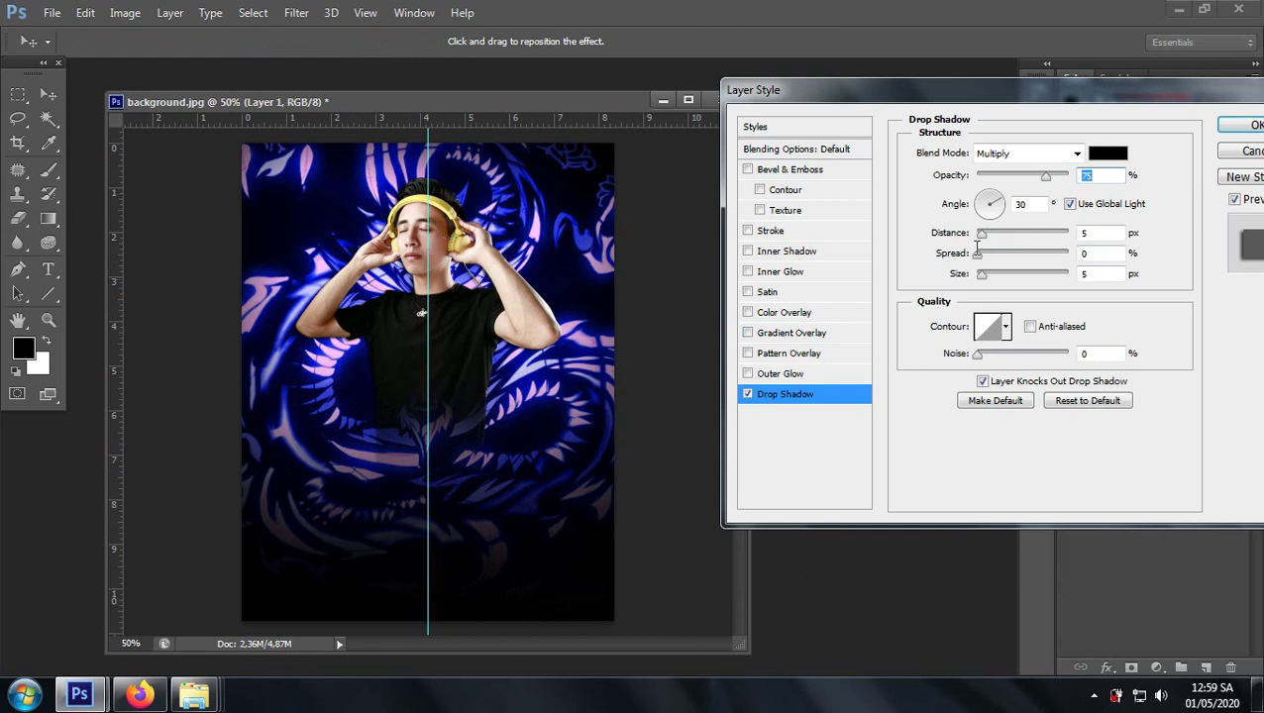
click(748, 394)
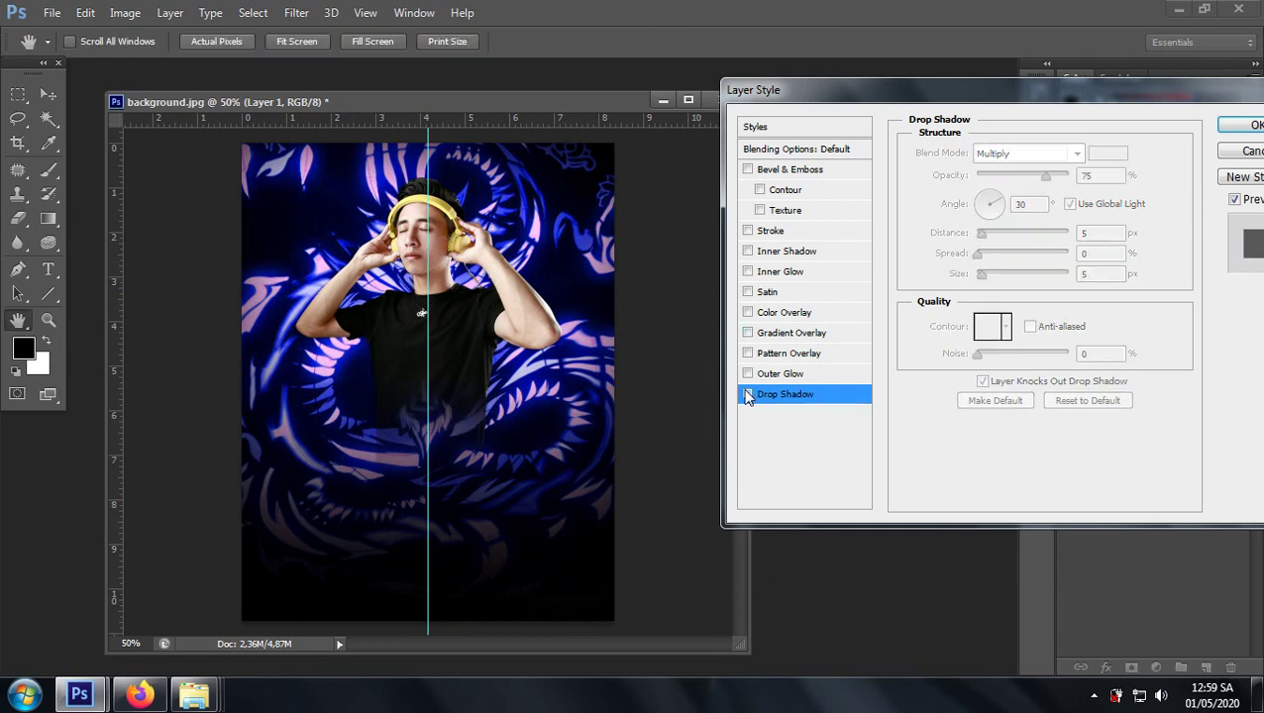
click(747, 394)
click(979, 255)
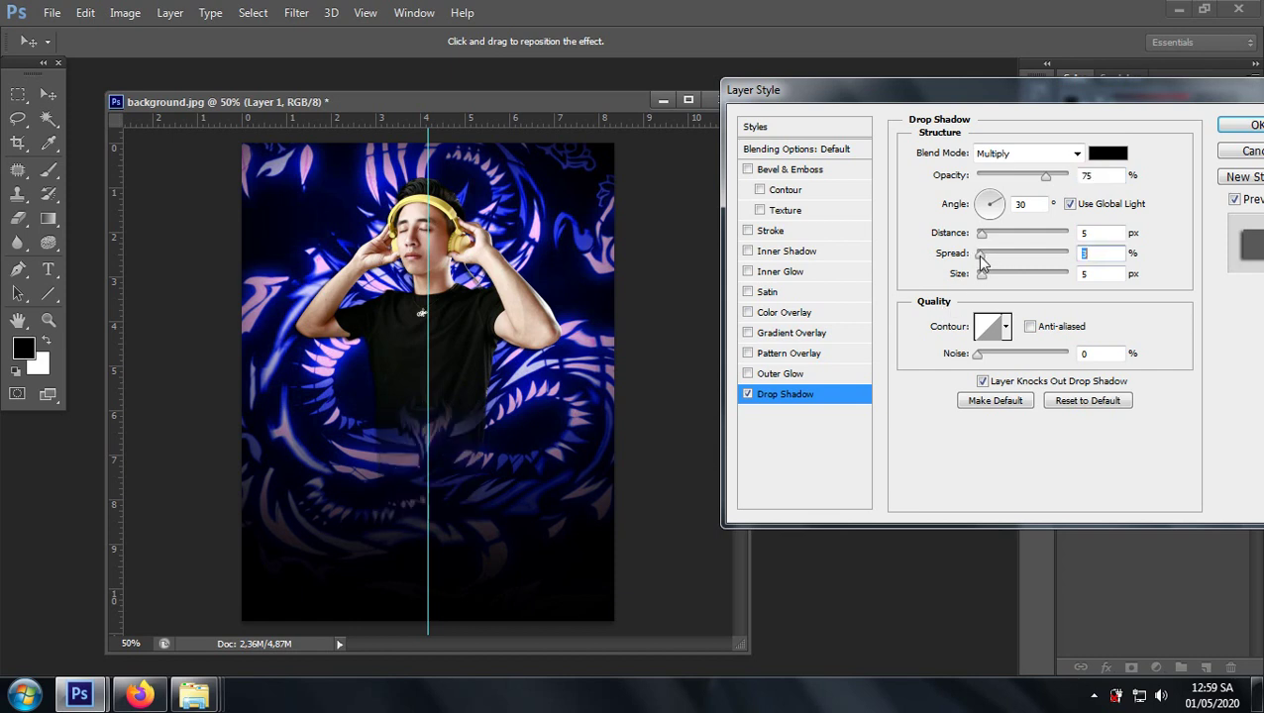
drag(981, 284, 994, 278)
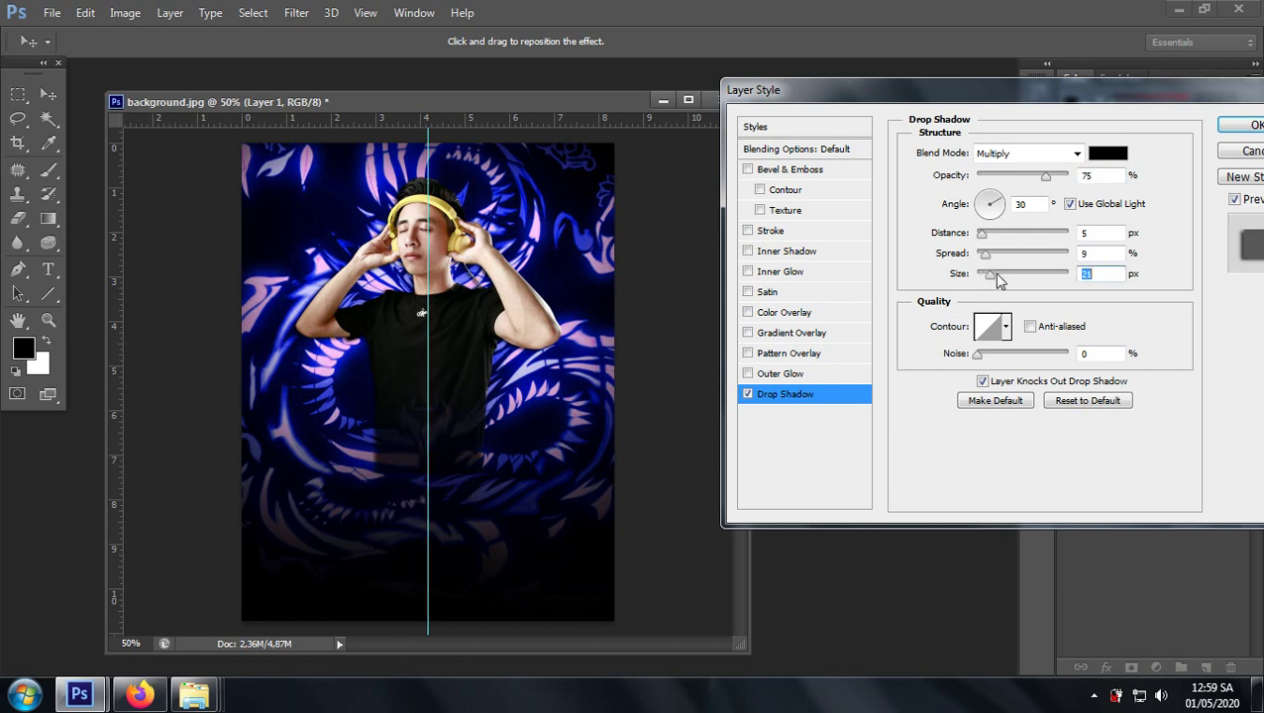
drag(994, 279, 1002, 278)
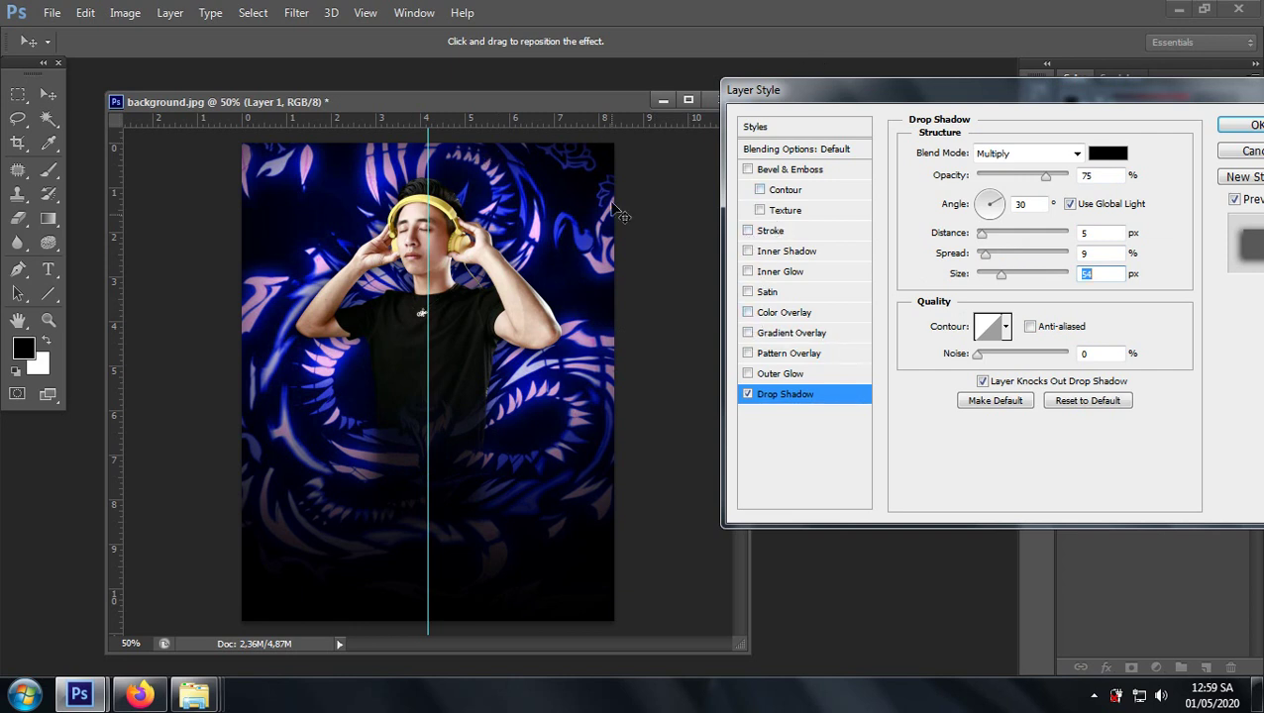
Step: Enable Inner Glow, recolour it with a blue sampled from the image, enlarge its size, and apply
click(747, 271)
click(780, 277)
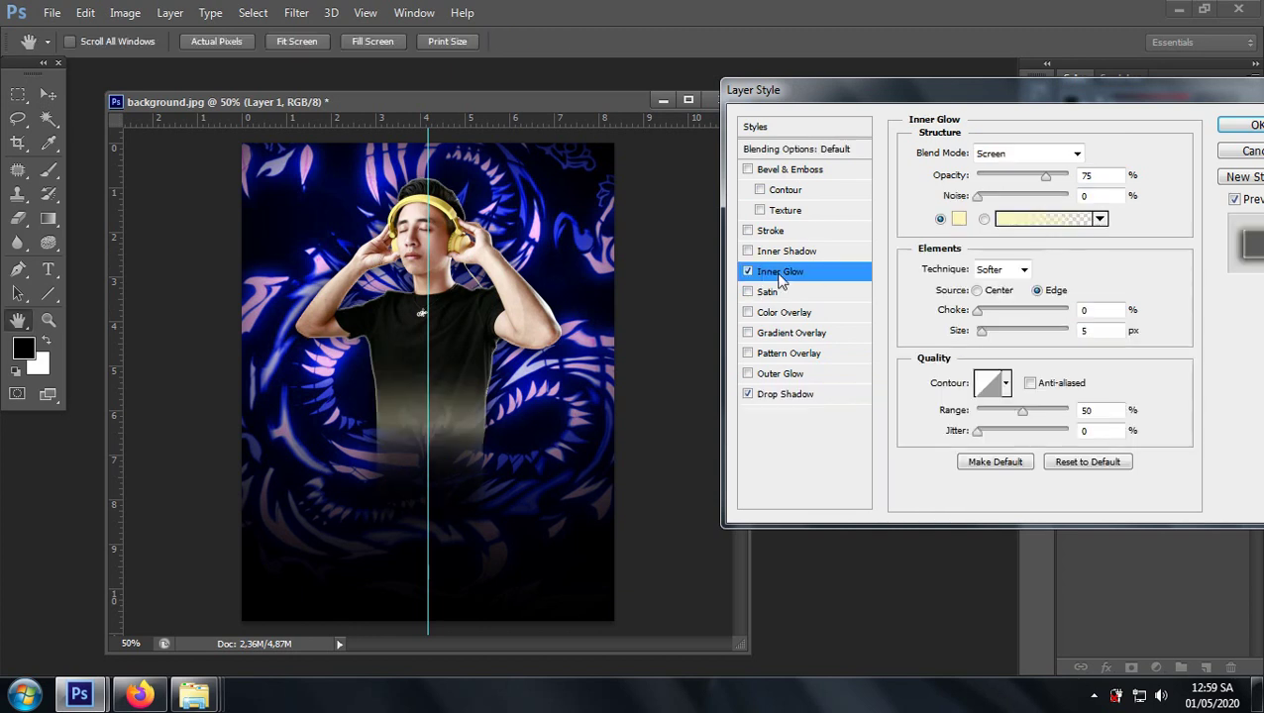
click(957, 219)
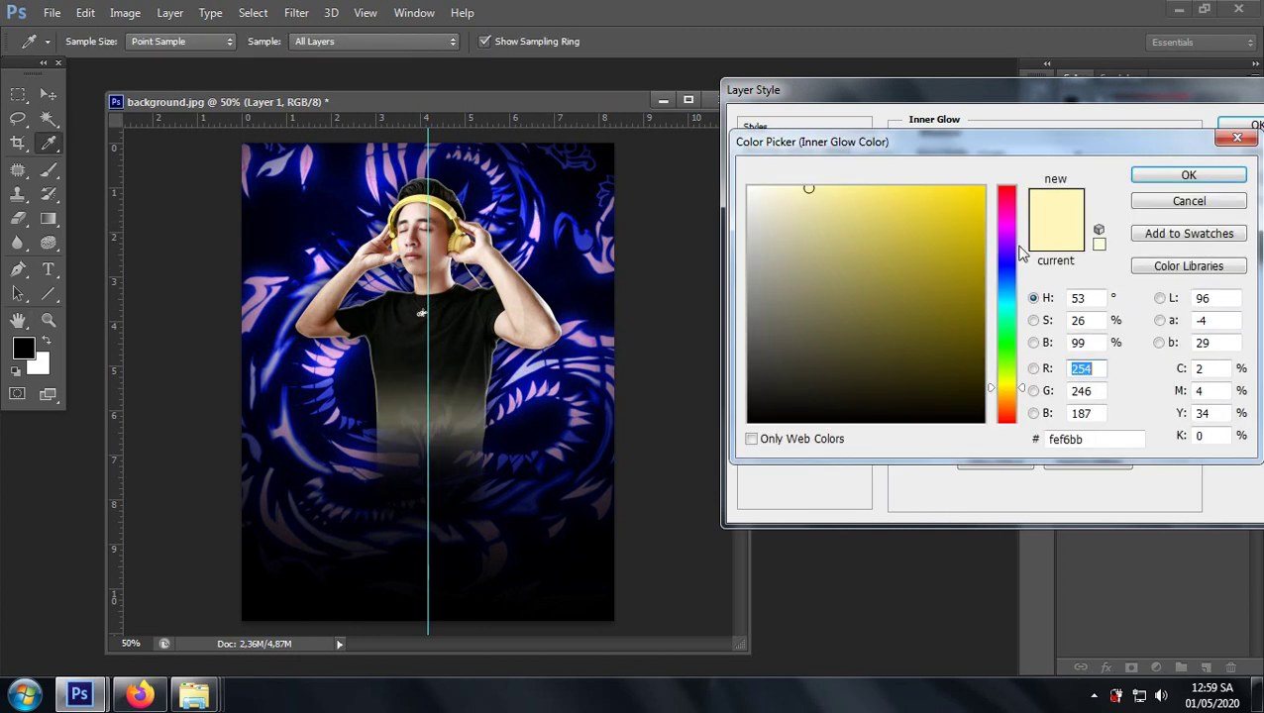
click(1186, 204)
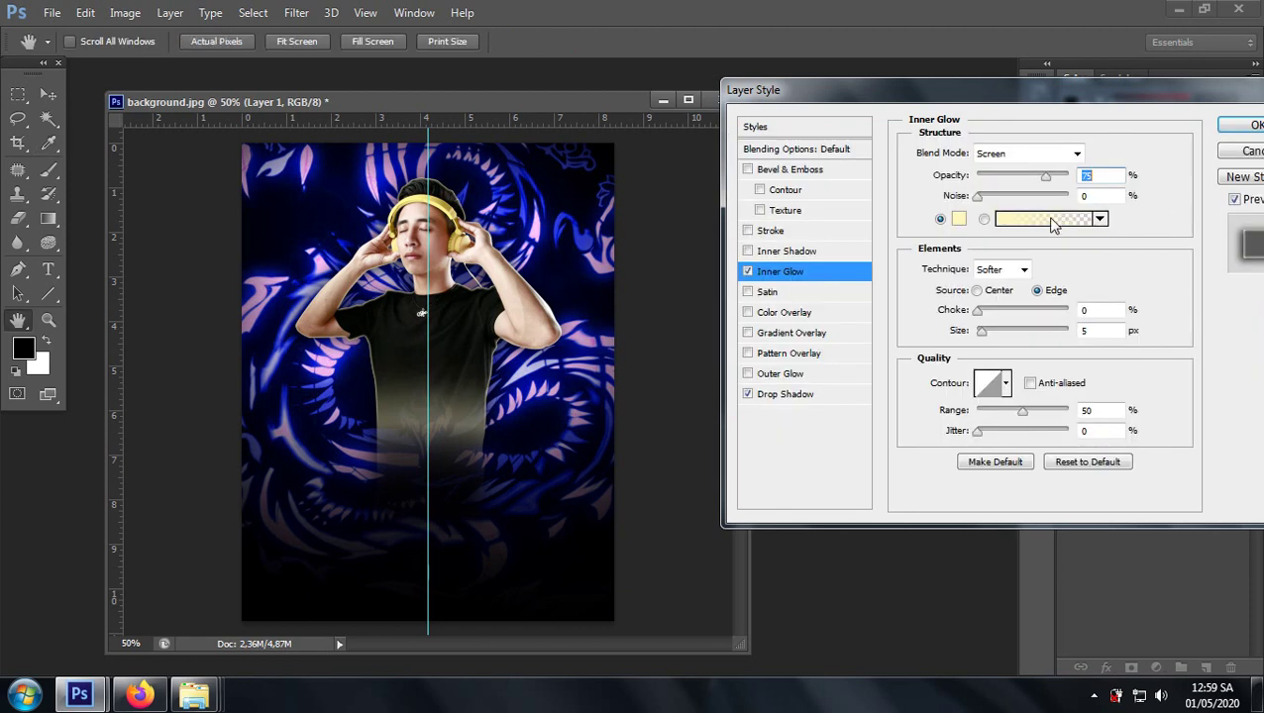
click(961, 219)
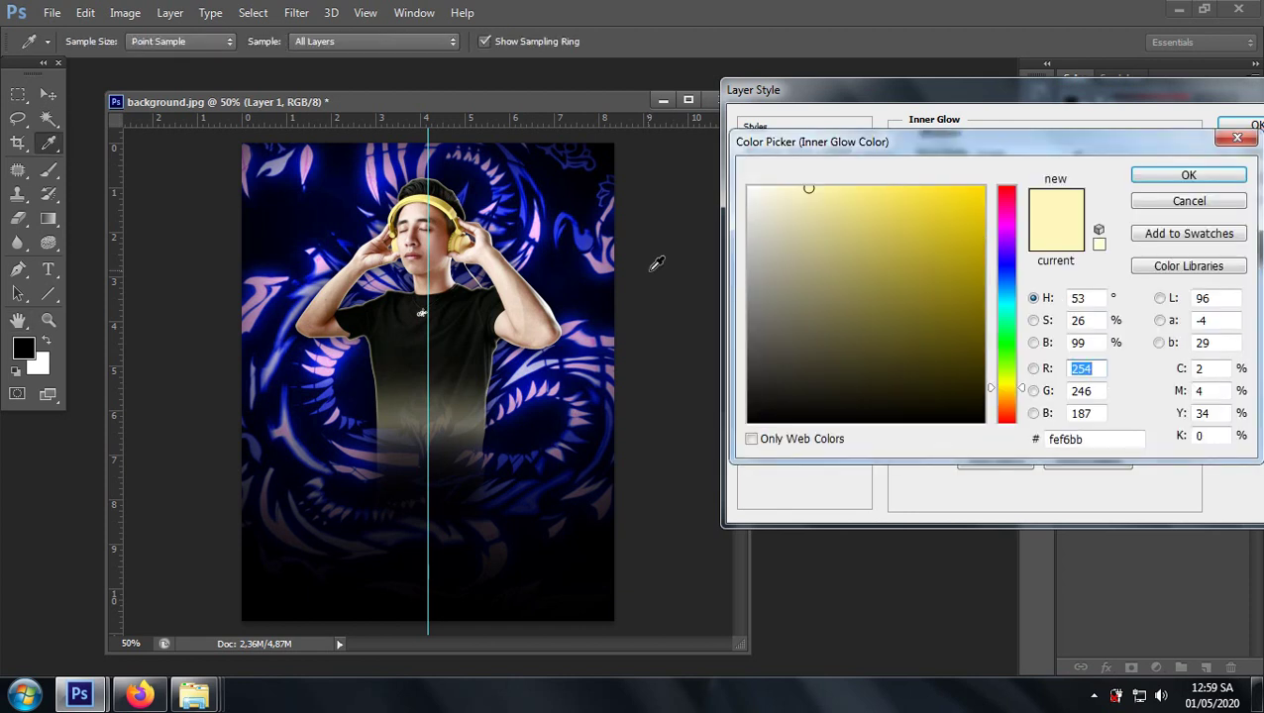
click(522, 186)
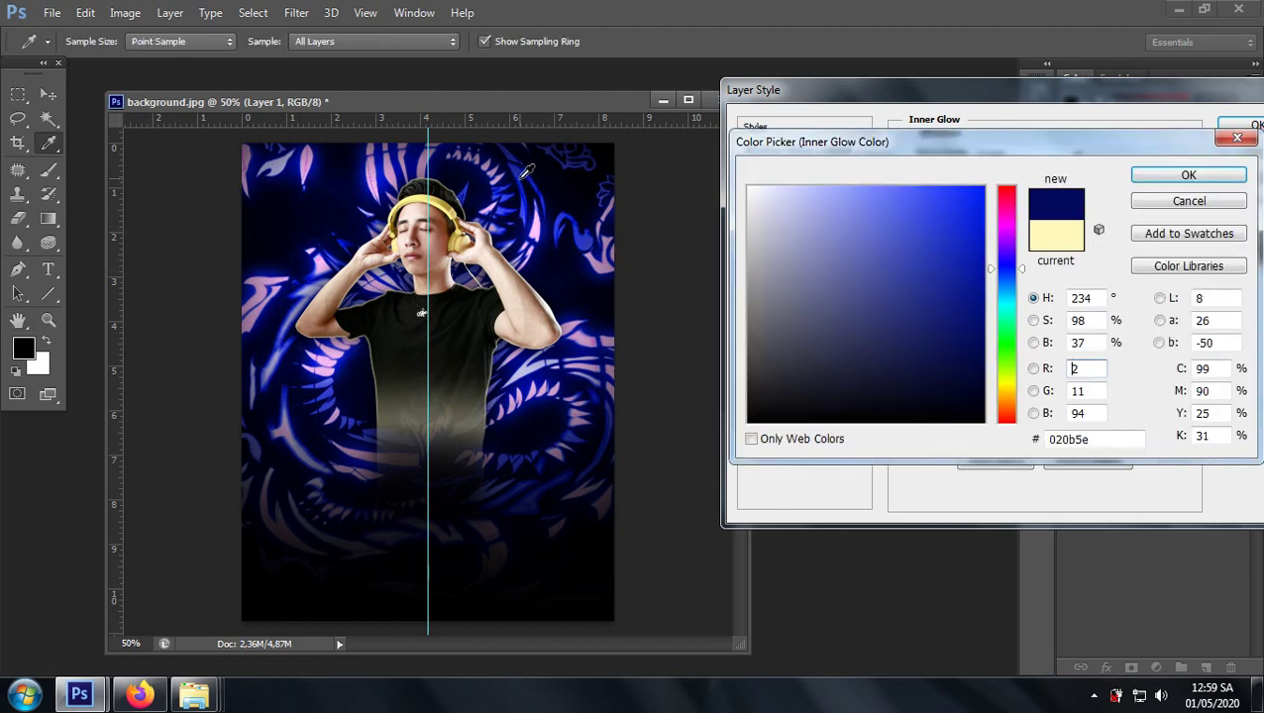
mouse_move(522, 186)
mouse_down()
mouse_move(512, 193)
mouse_move(517, 183)
mouse_up()
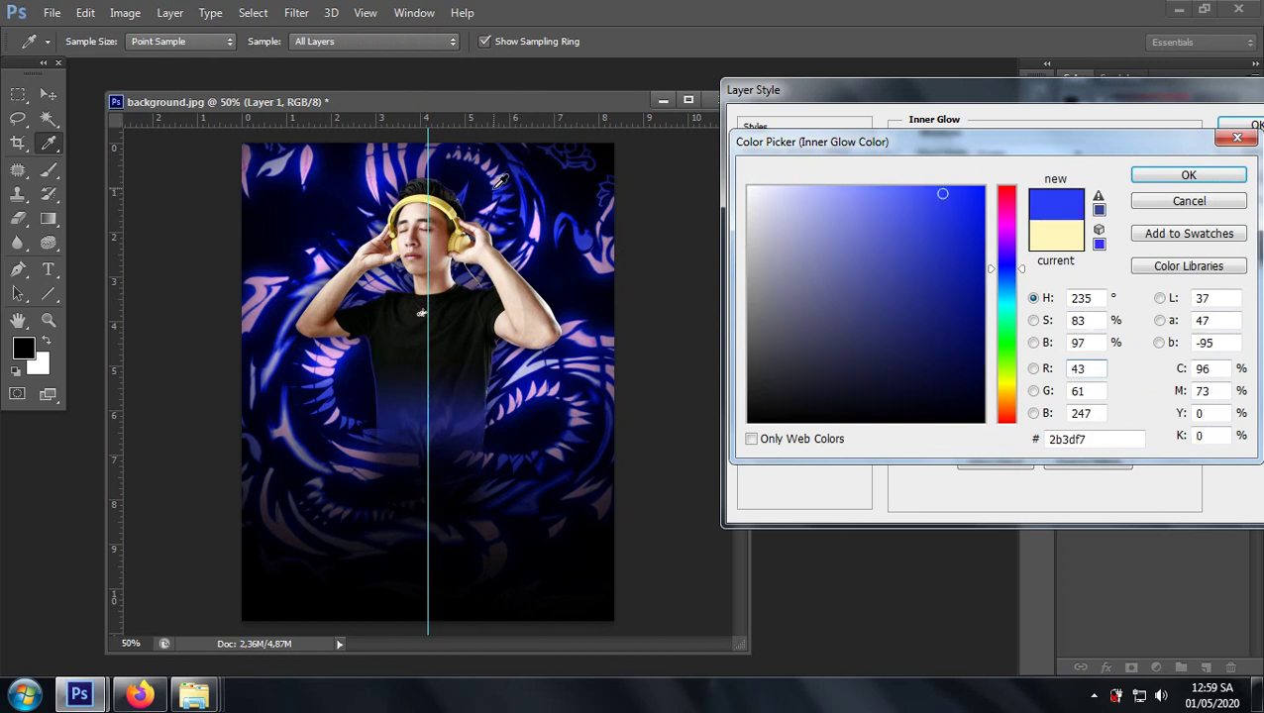
click(1172, 175)
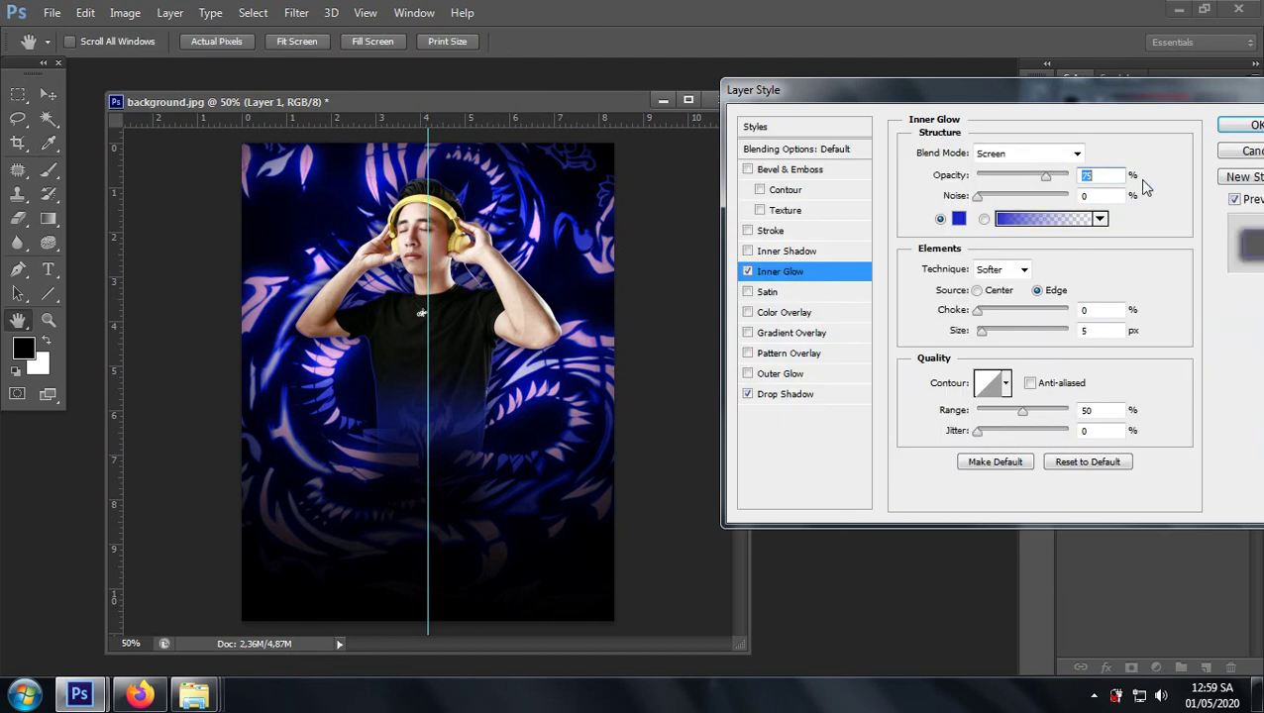
drag(982, 339, 1001, 342)
drag(1000, 342, 998, 342)
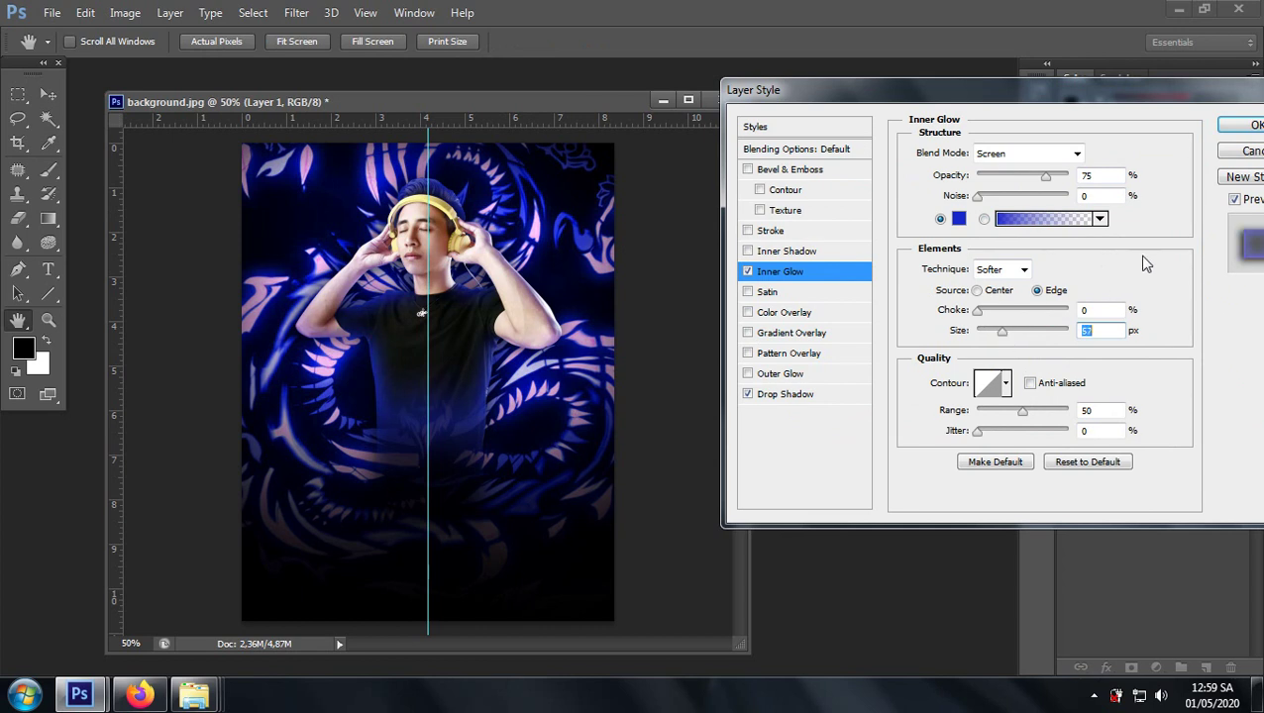
click(1246, 126)
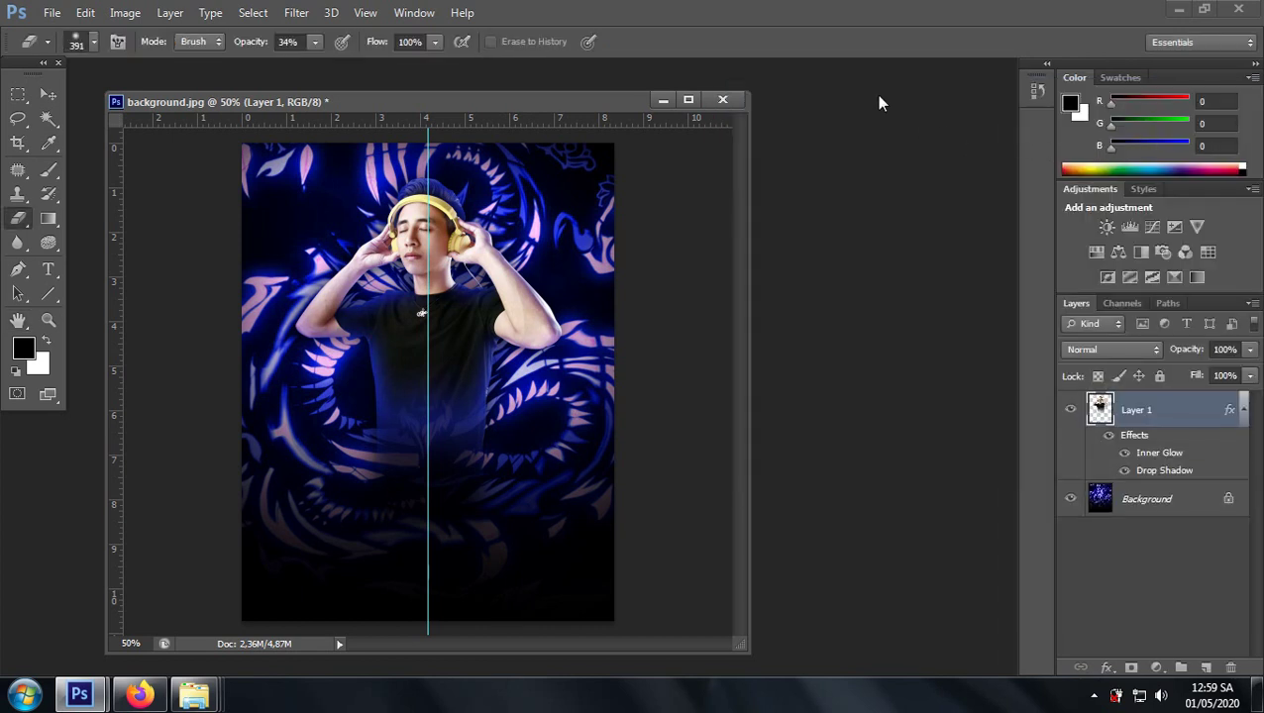
Step: Apply Levels to the DJ cutout with the black input point raised to about 8
key(ctrl+l)
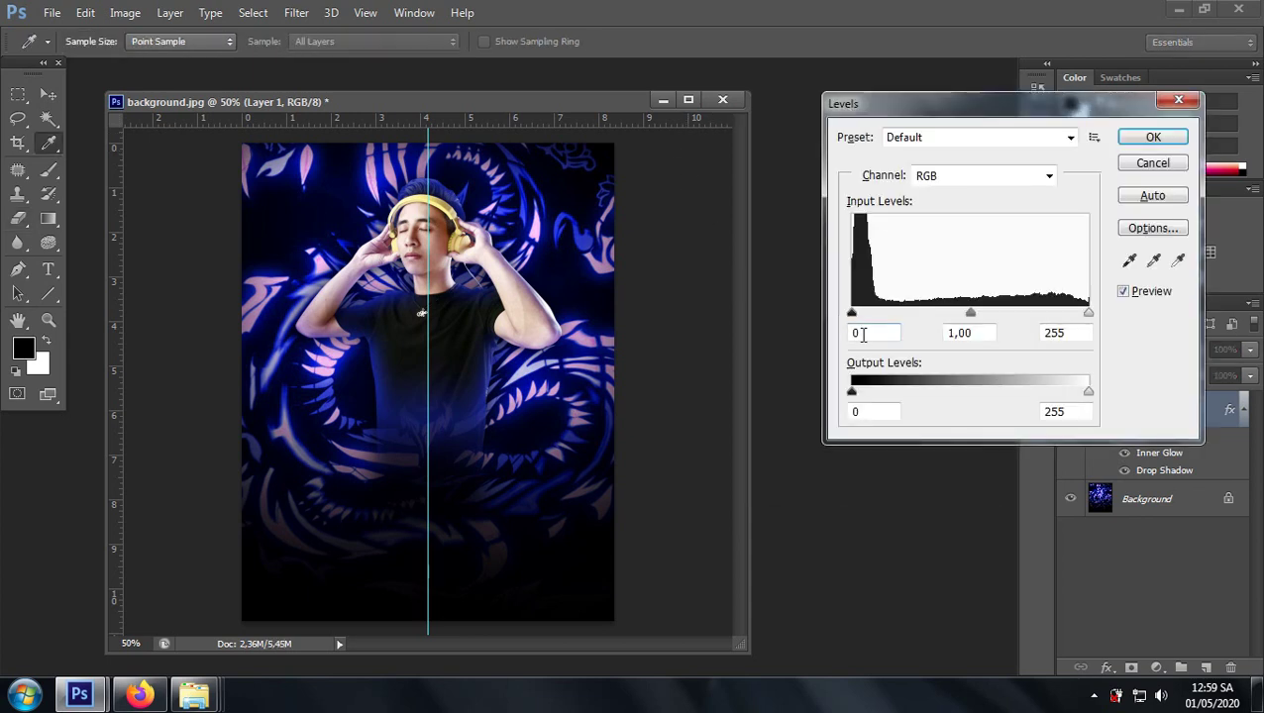
drag(853, 314, 848, 319)
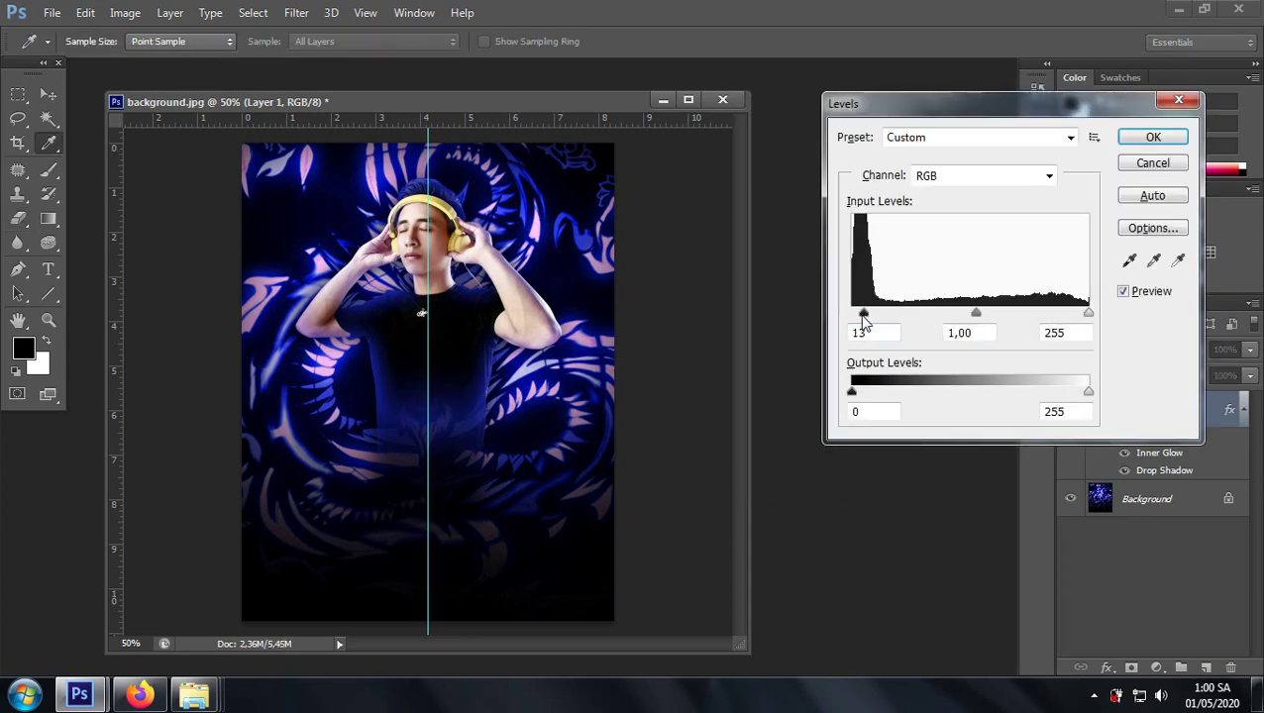
drag(849, 319, 863, 328)
double_click(865, 333)
drag(861, 314, 859, 317)
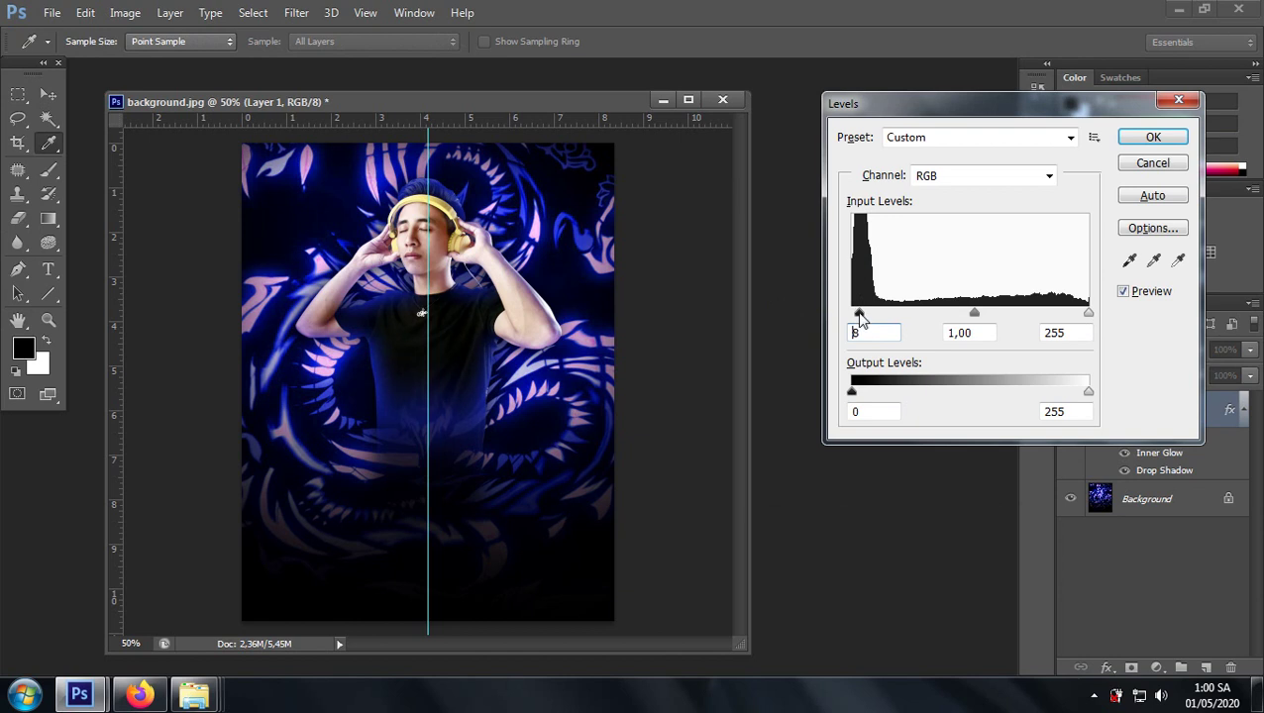
click(1156, 162)
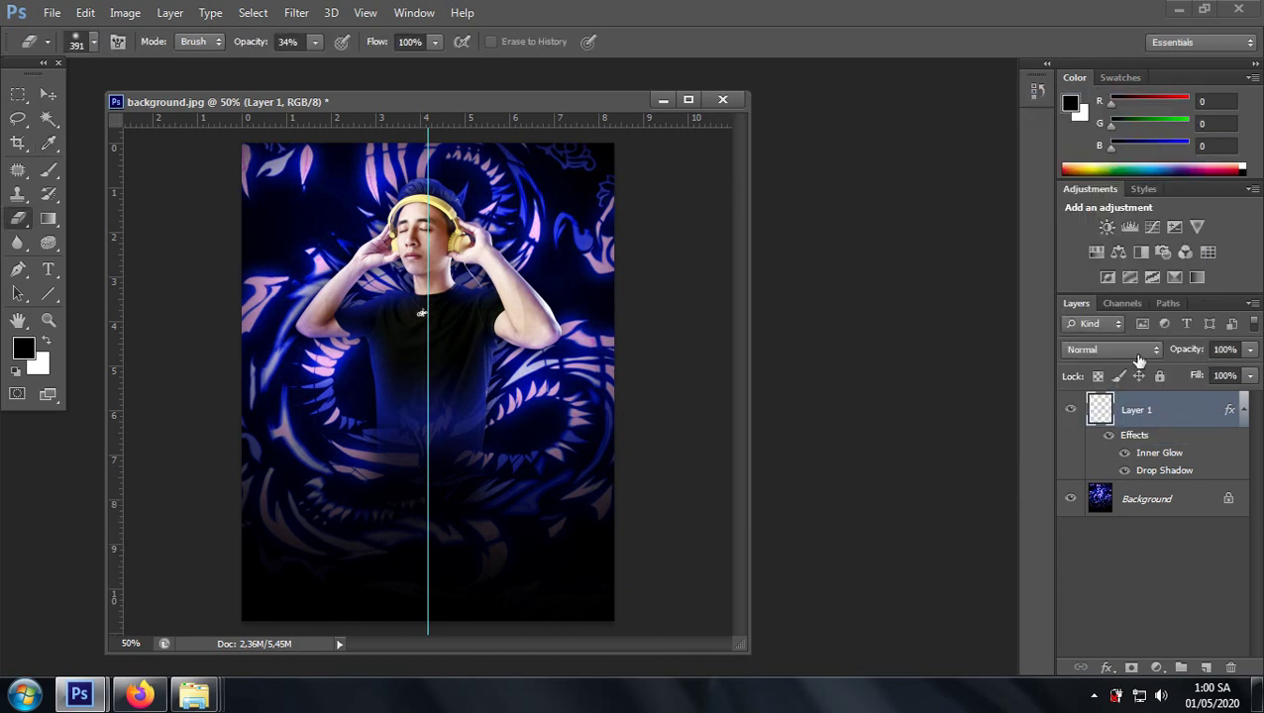
Step: Apply Levels to the Background layer, lowering the gamma to darken its midtones
click(1141, 495)
key(ctrl+l)
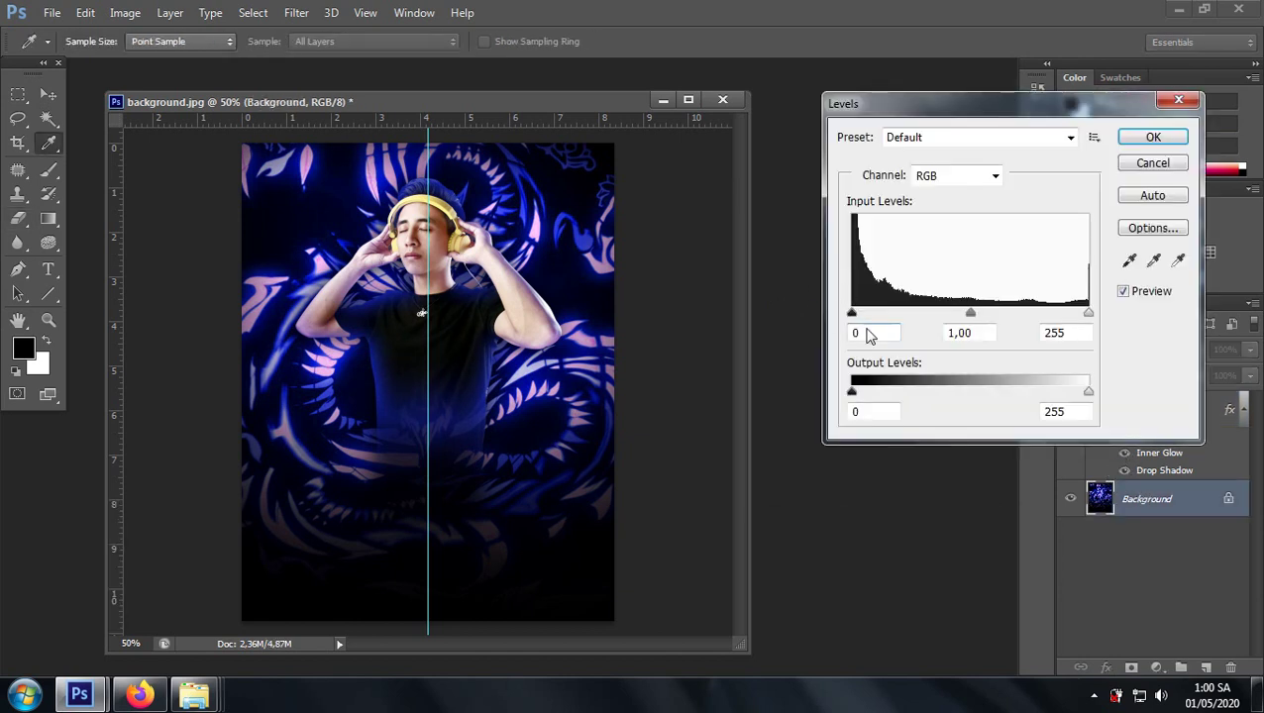
mouse_move(851, 314)
mouse_down()
mouse_move(880, 317)
mouse_move(853, 319)
mouse_up()
drag(976, 317, 990, 317)
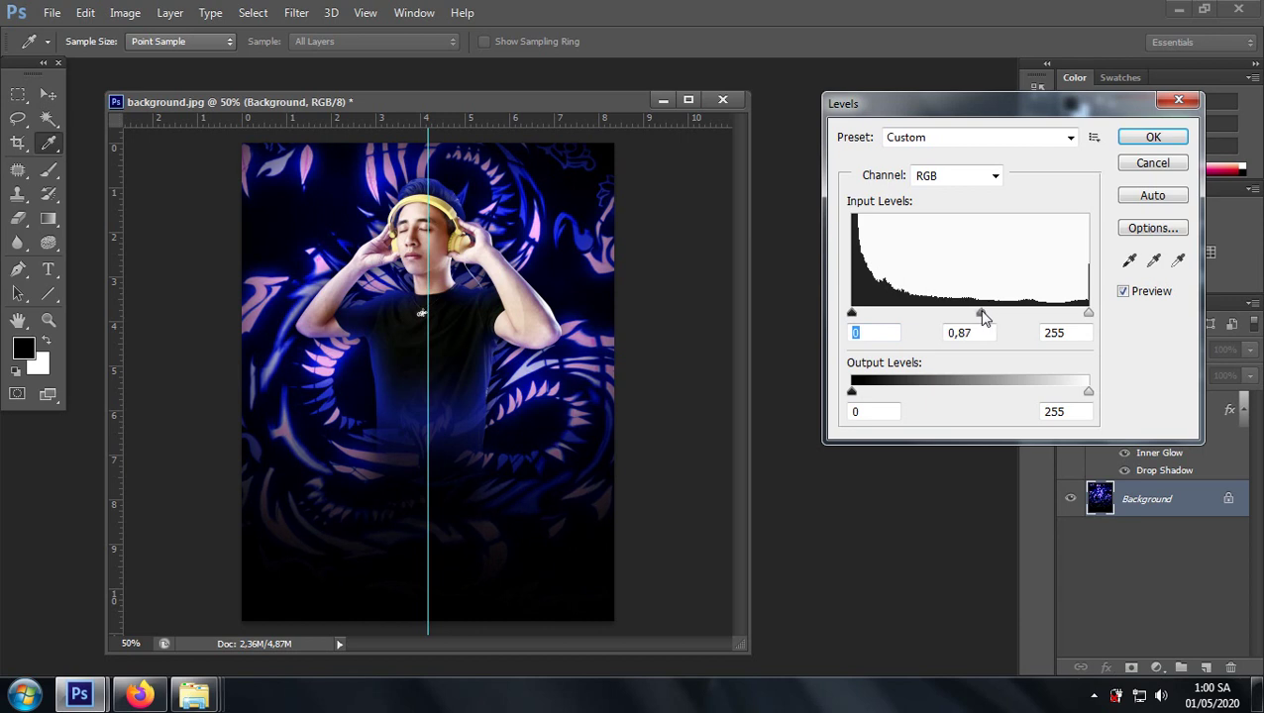
key(Return)
key(e)
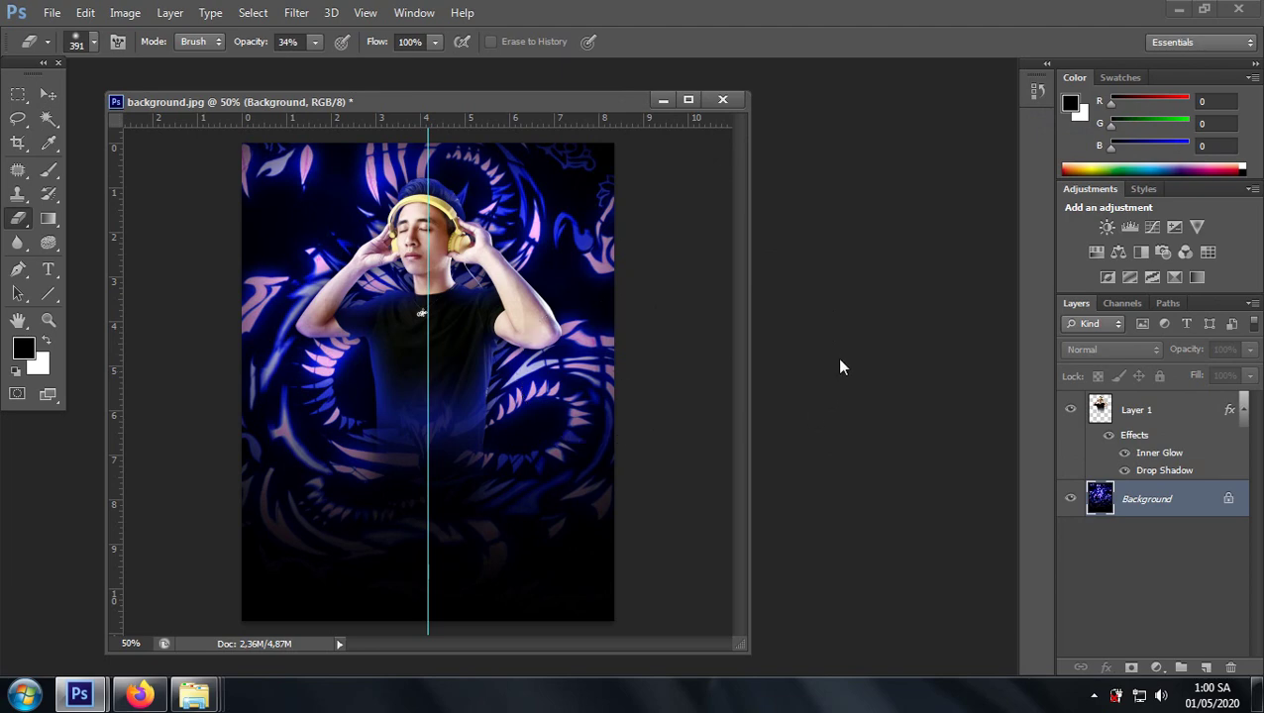
Step: Open the LOGO CHAT X-ONE.png logo file from the Desktop
key(ctrl+o)
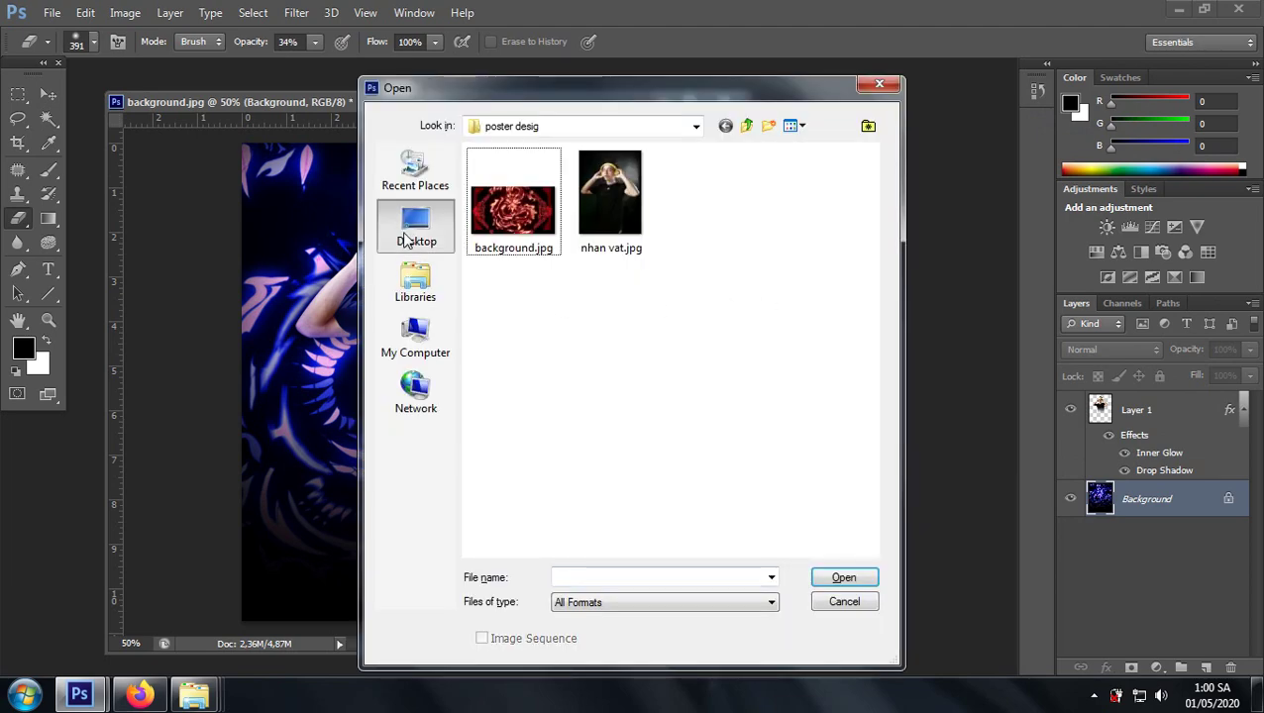
click(410, 241)
scroll(769, 359, down, 10)
scroll(771, 358, down, 2)
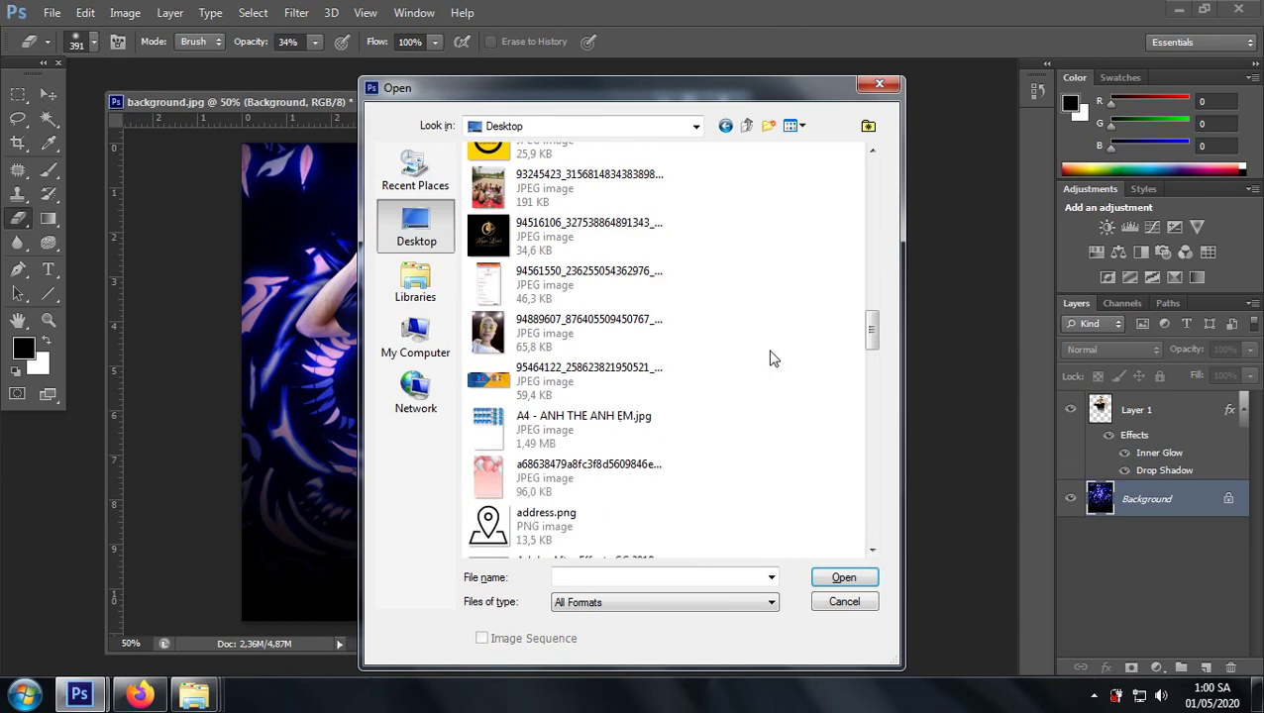
scroll(774, 358, down, 5)
scroll(774, 359, down, 5)
scroll(774, 359, down, 5)
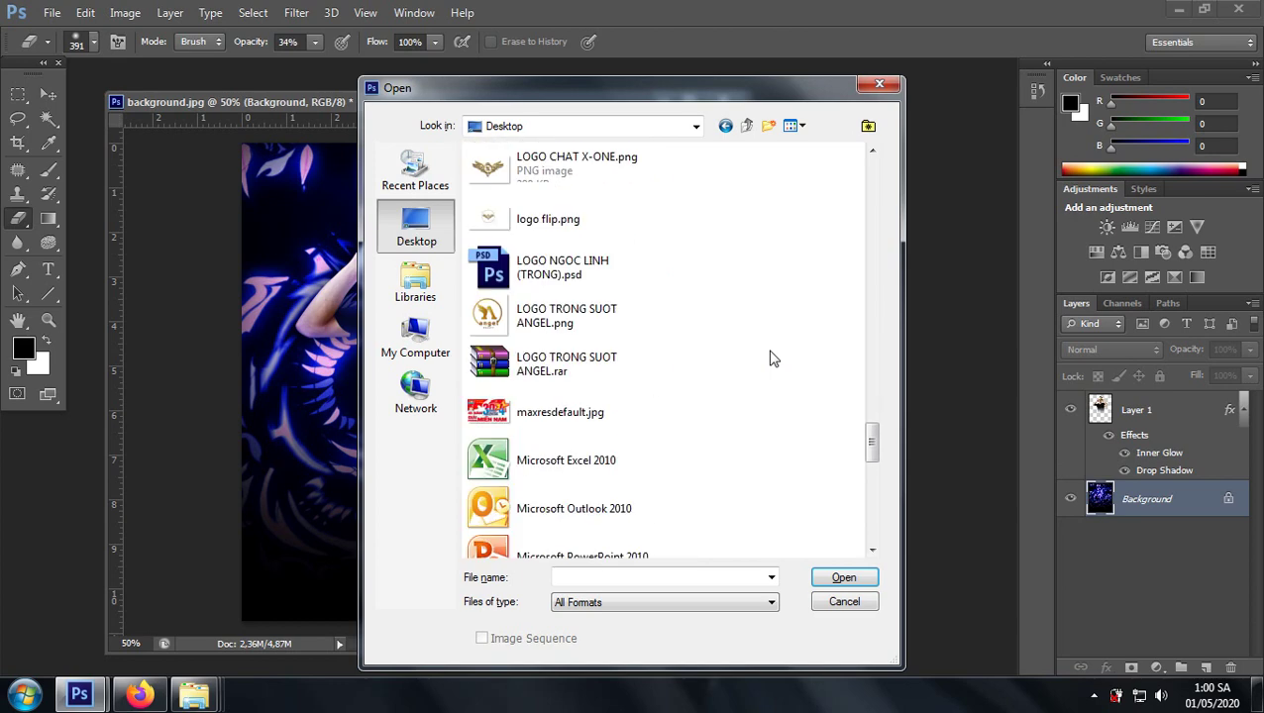
scroll(773, 359, down, 5)
scroll(773, 359, down, 1)
double_click(634, 433)
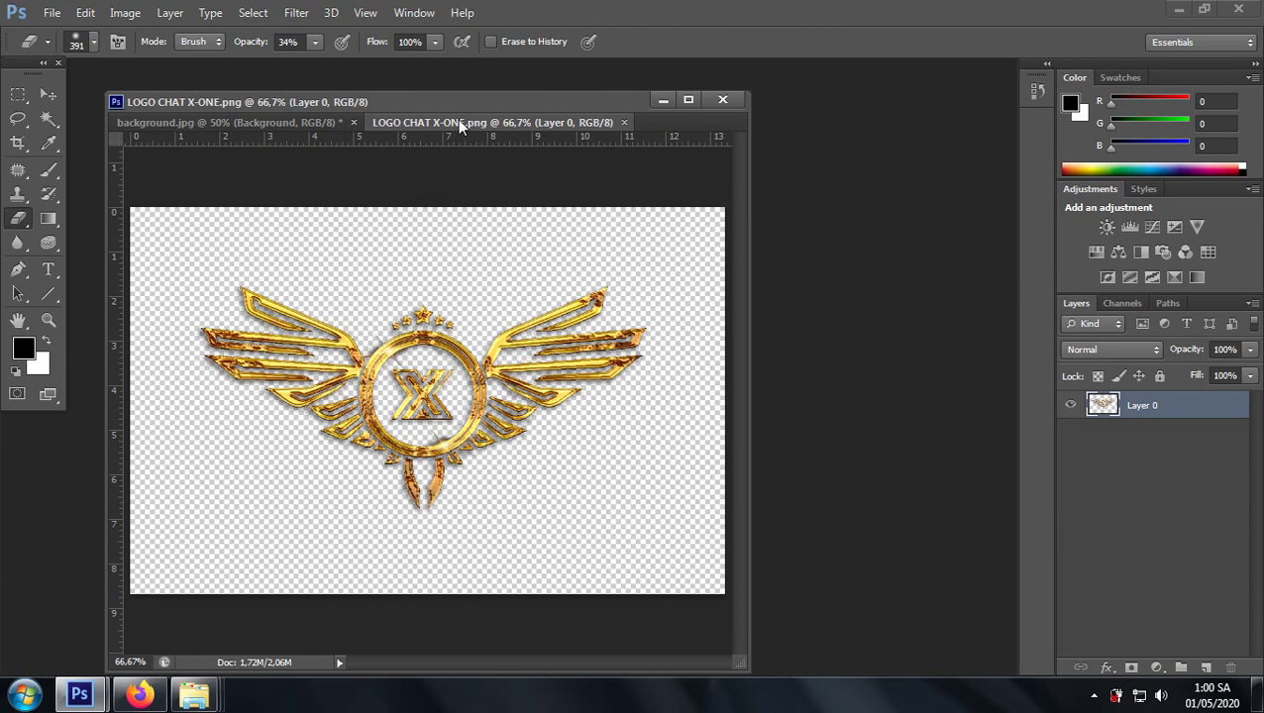
Step: Copy the logo into the poster as Layer 2, stacked above the DJ layer
drag(458, 119, 515, 199)
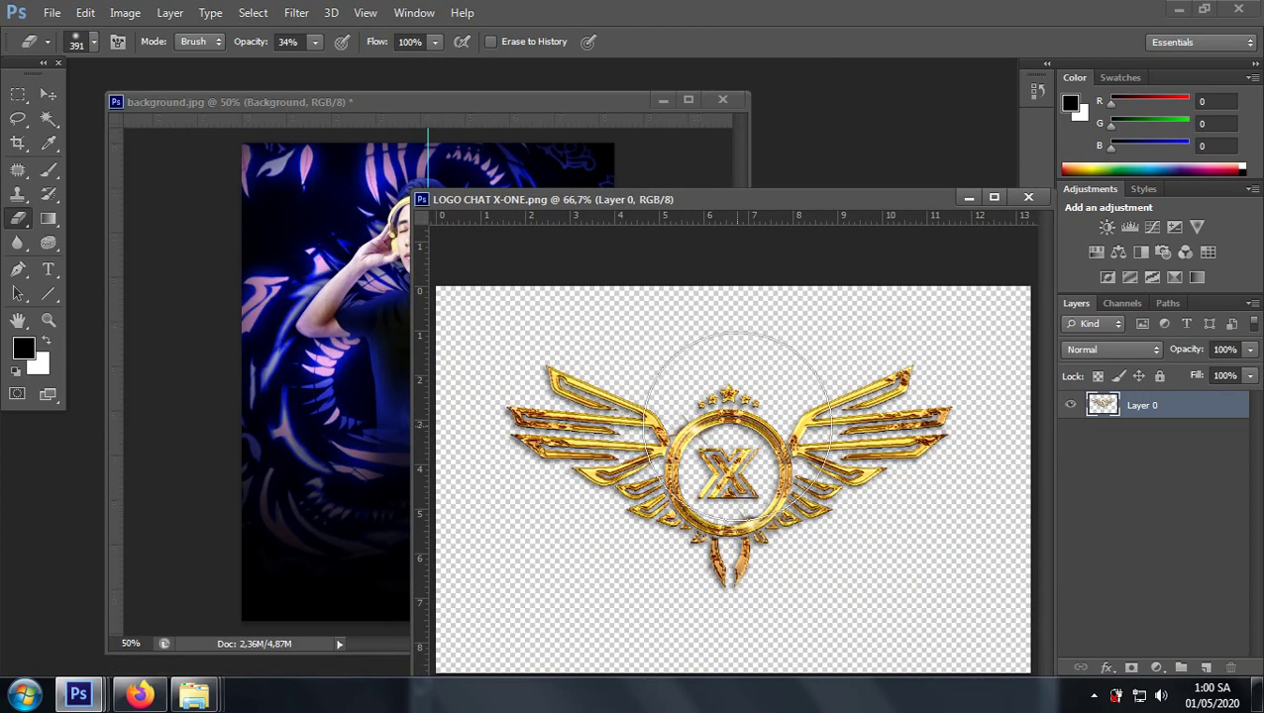
key(v)
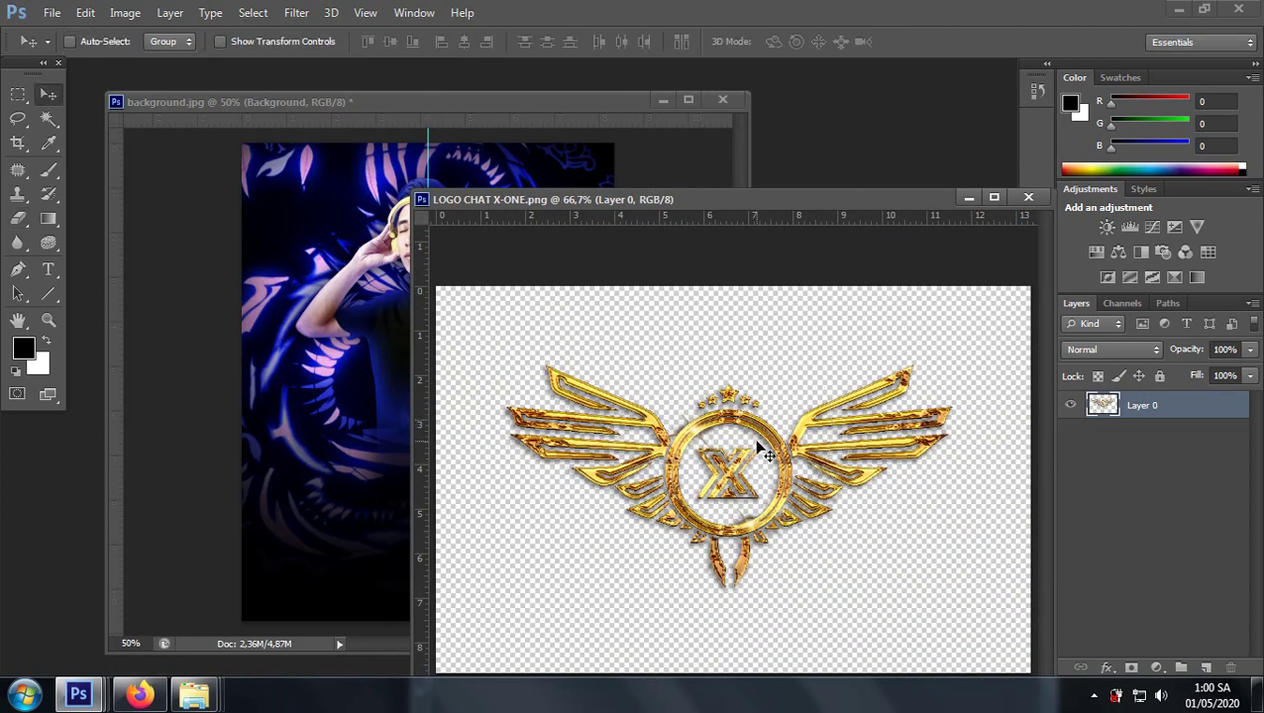
mouse_move(763, 451)
mouse_down()
mouse_move(333, 233)
mouse_move(352, 234)
mouse_up()
key(ctrl+t)
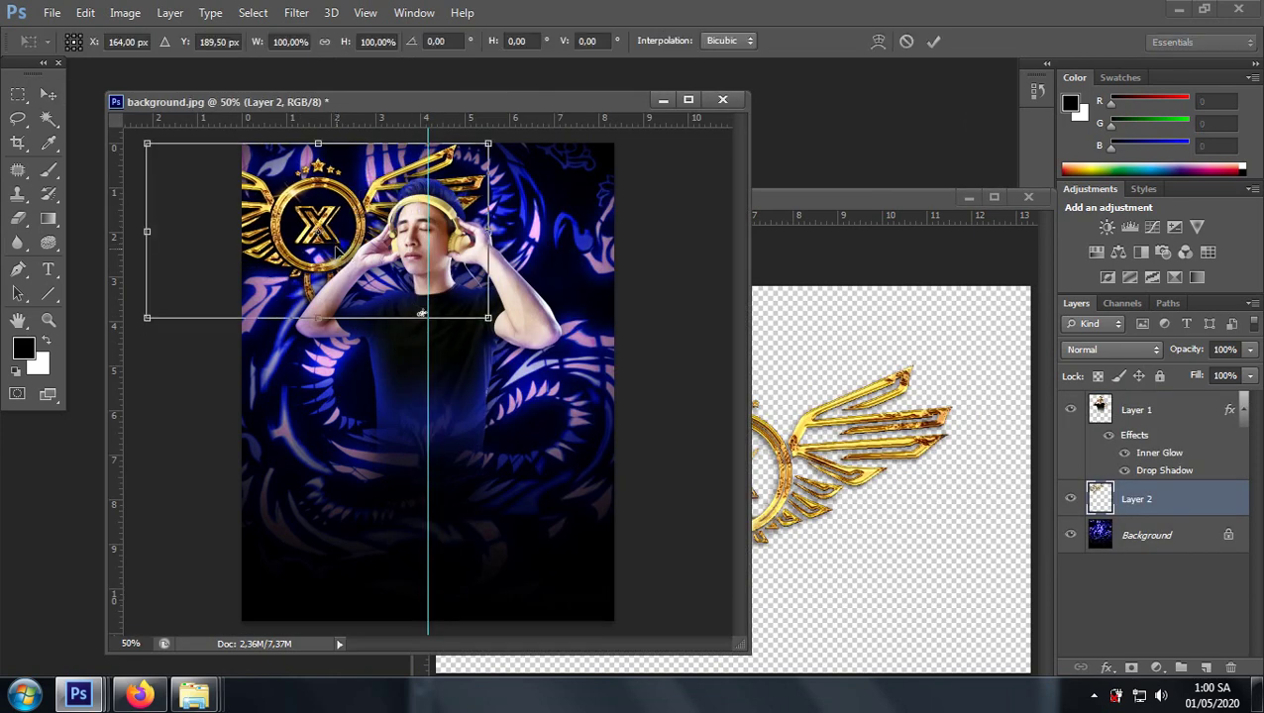
key(Return)
drag(1172, 495, 1100, 401)
Step: Scale the logo down and place it in the poster's top-left corner
key(ctrl+t)
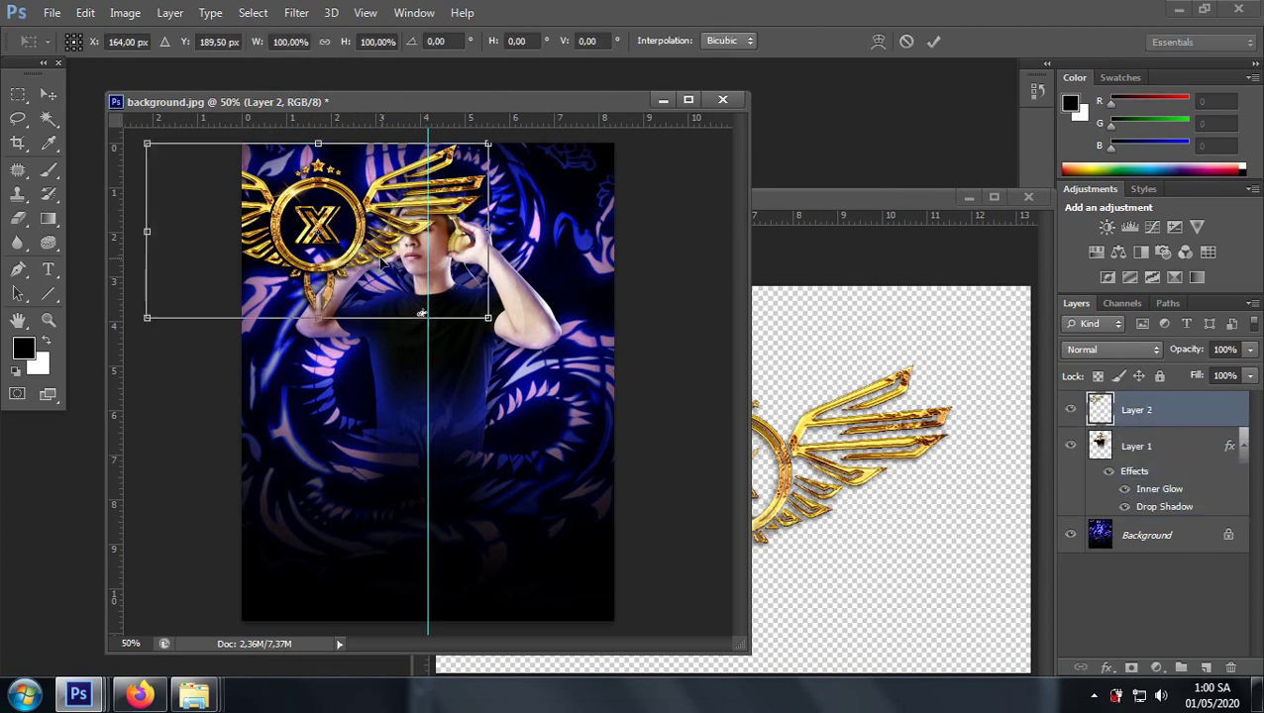
mouse_move(486, 146)
mouse_down()
mouse_move(367, 179)
mouse_move(311, 234)
mouse_up()
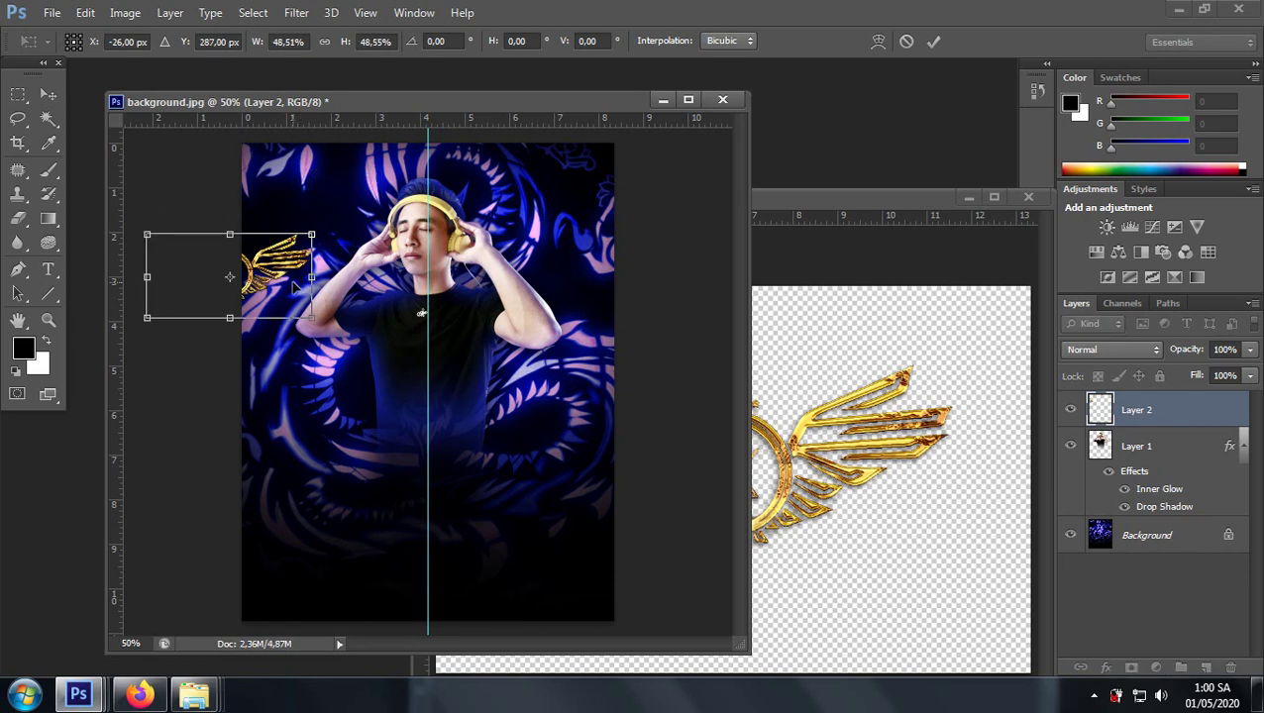
drag(293, 284, 603, 203)
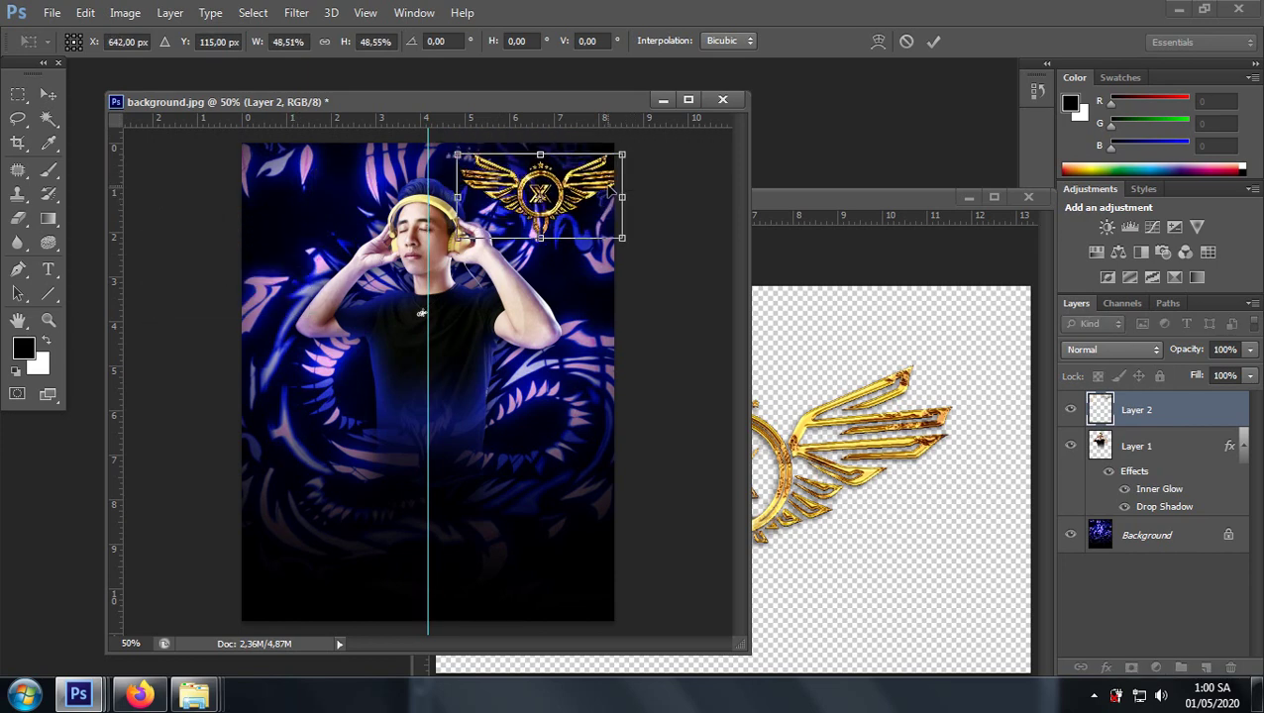
drag(623, 154, 586, 163)
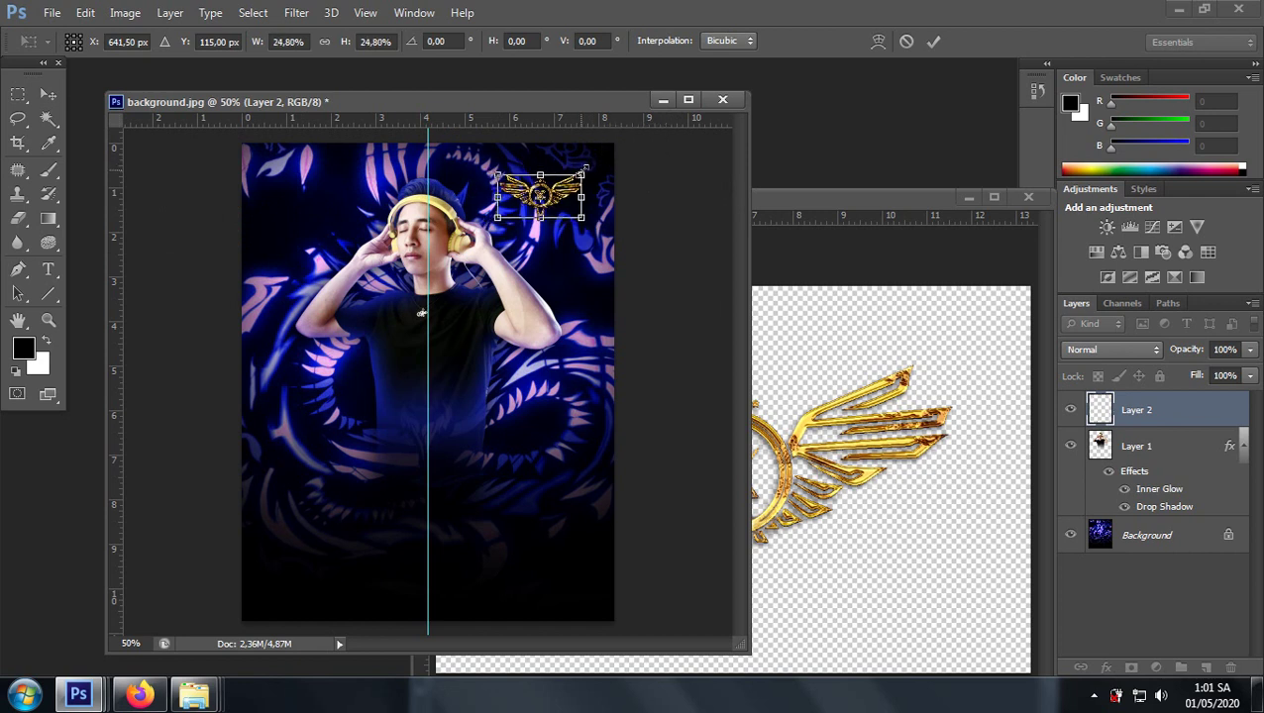
key(Return)
mouse_move(568, 205)
mouse_down()
mouse_move(599, 186)
mouse_move(318, 179)
mouse_up()
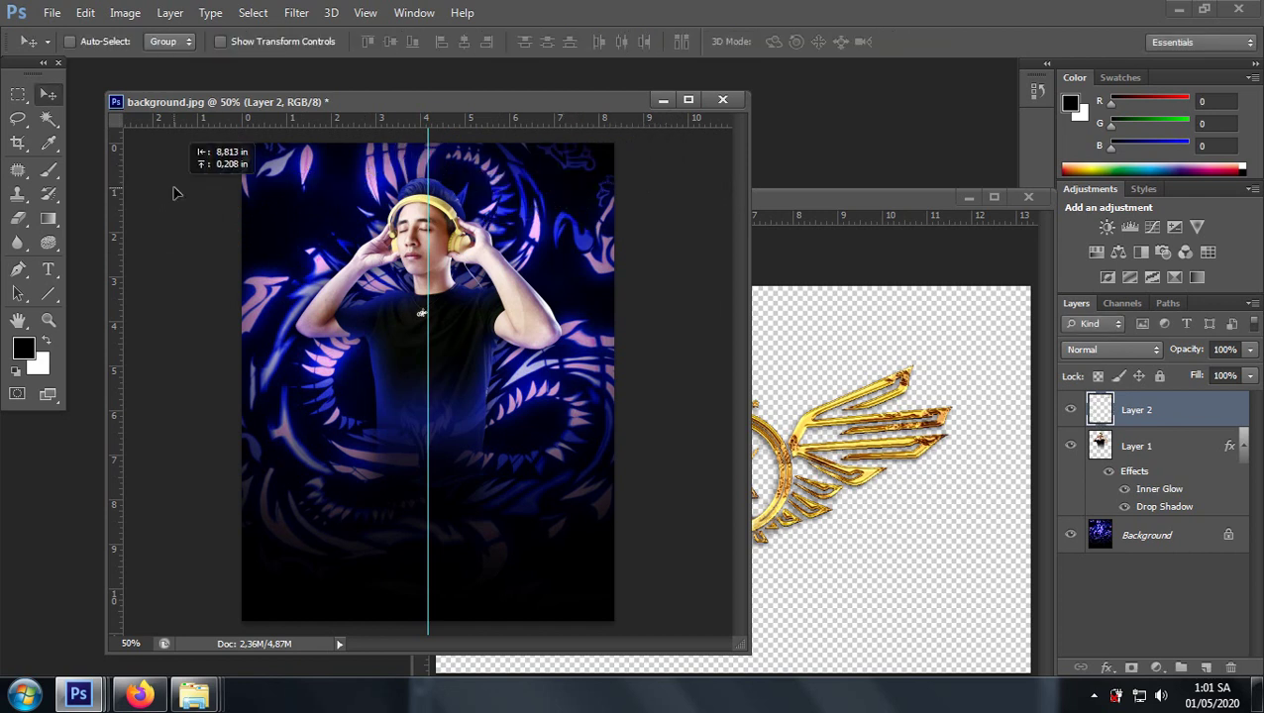
drag(319, 179, 319, 179)
Step: Nudge the logo with the arrow keys to fine-tune its top-left position
key(Up)
key(Up)
key(Left)
key(Left)
key(Up)
key(Up)
key(Left)
key(Left)
key(Left)
key(Left)
key(Right)
click(1106, 668)
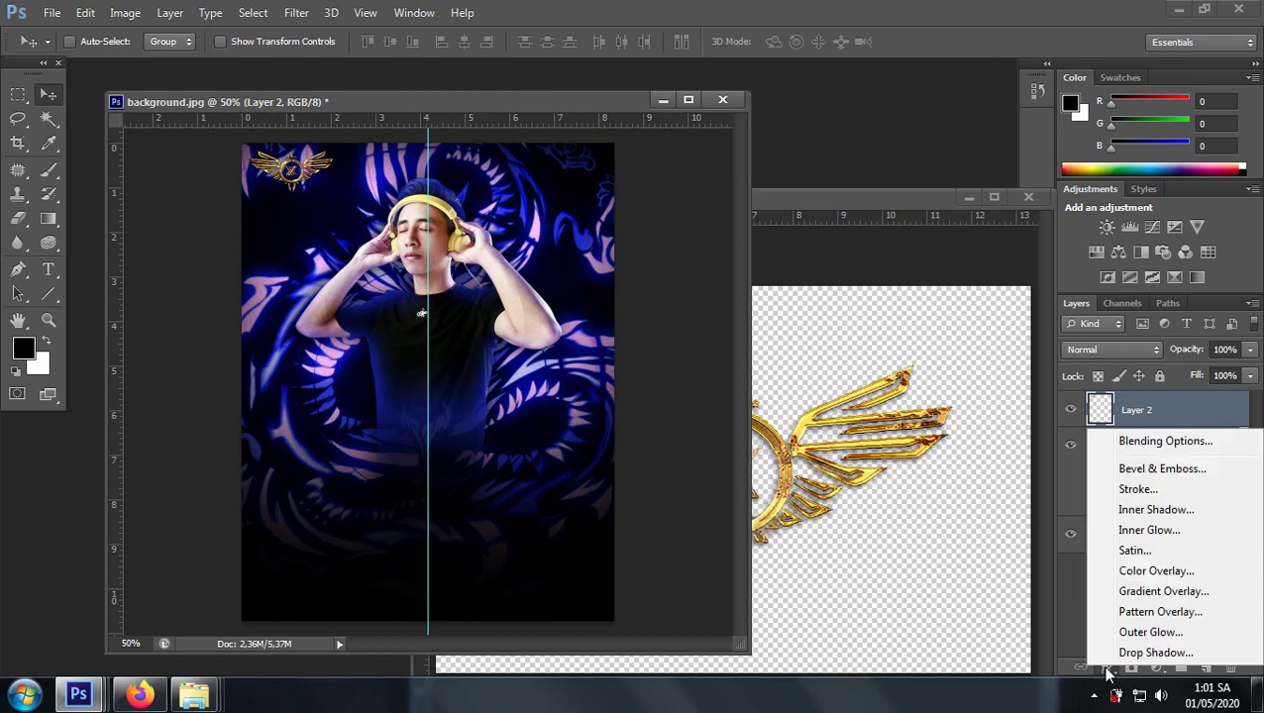
Step: Add a Drop Shadow to the logo layer with 100% opacity and increased distance
click(1149, 655)
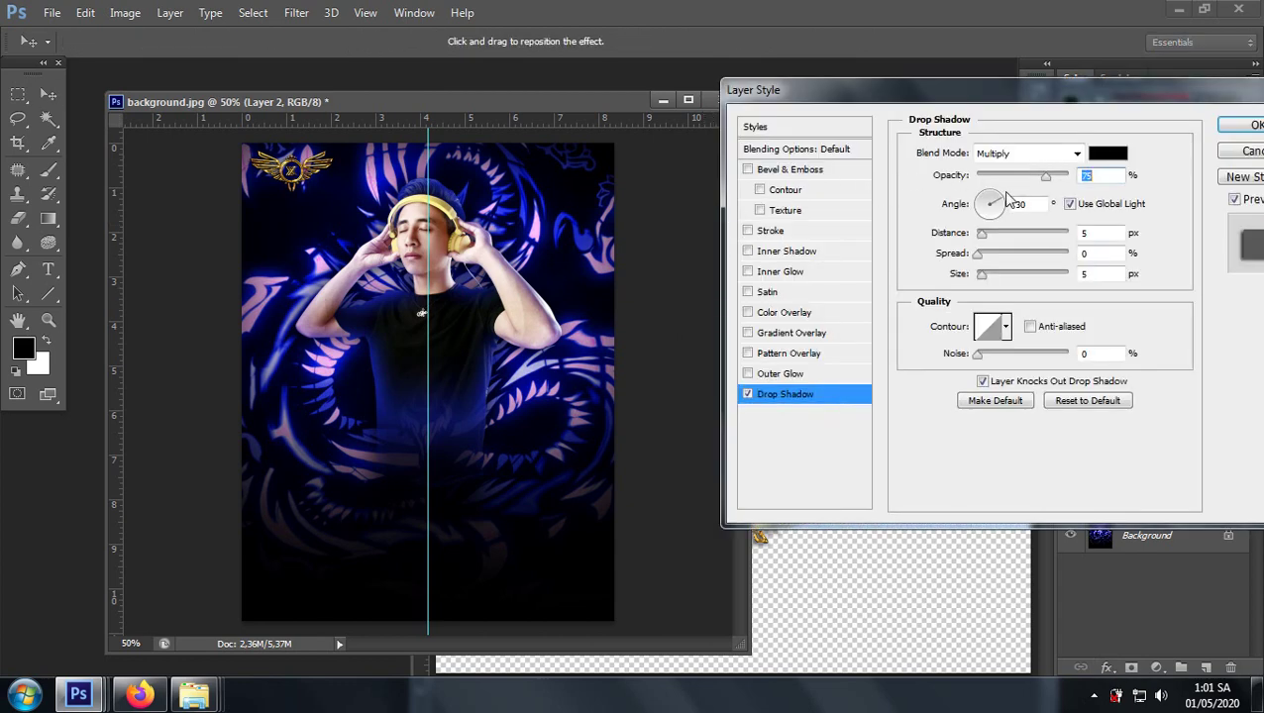
drag(1046, 176, 1067, 176)
drag(981, 234, 993, 258)
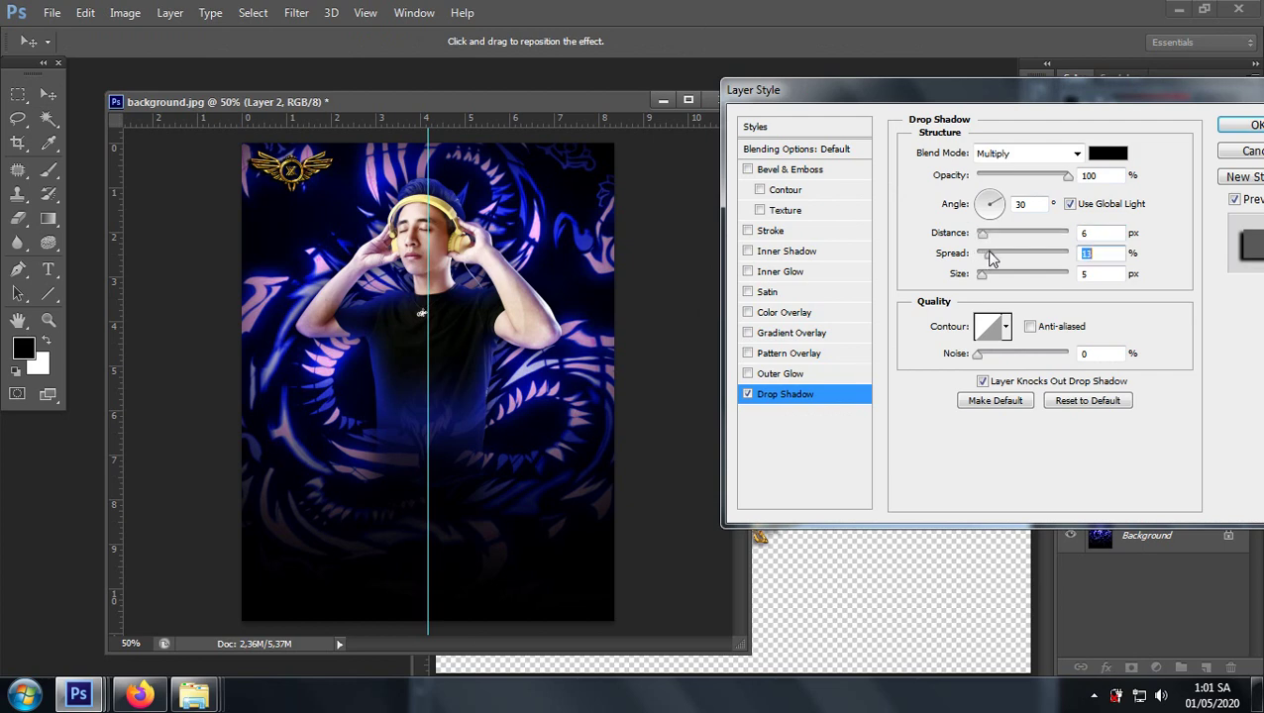
click(1243, 126)
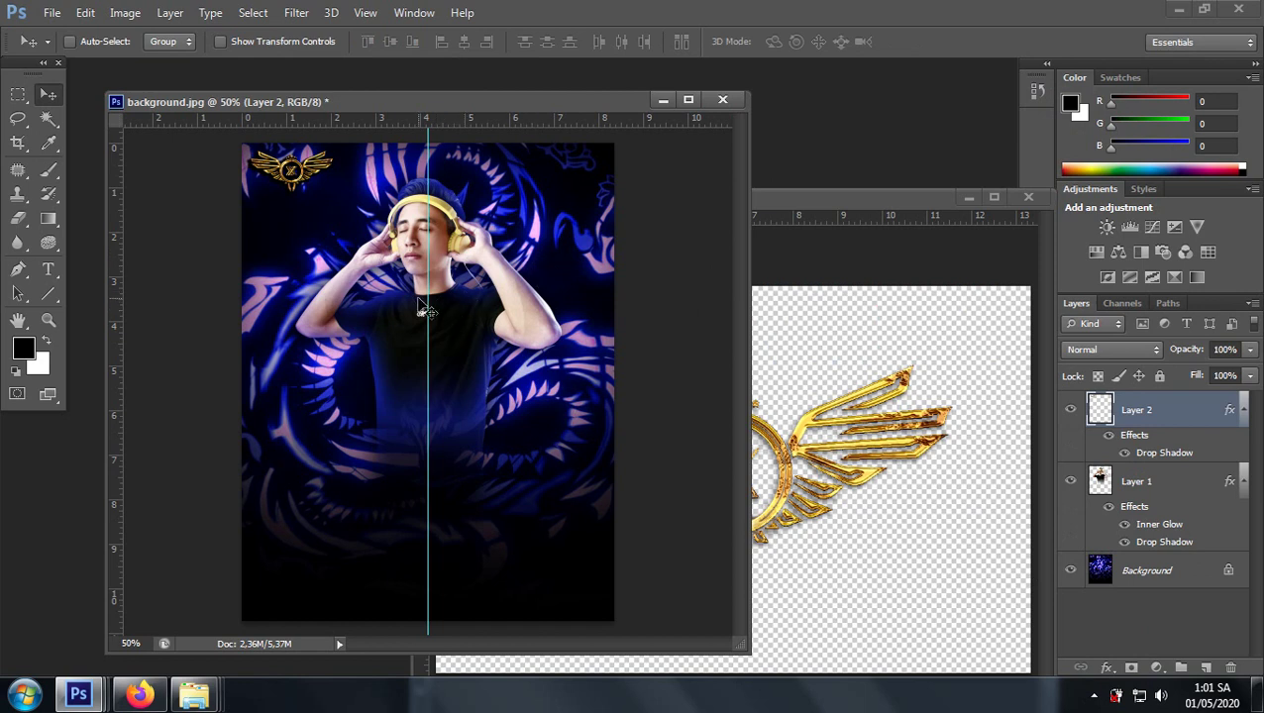
Step: Select the Background layer and switch to the Rectangular Marquee tool
key(t)
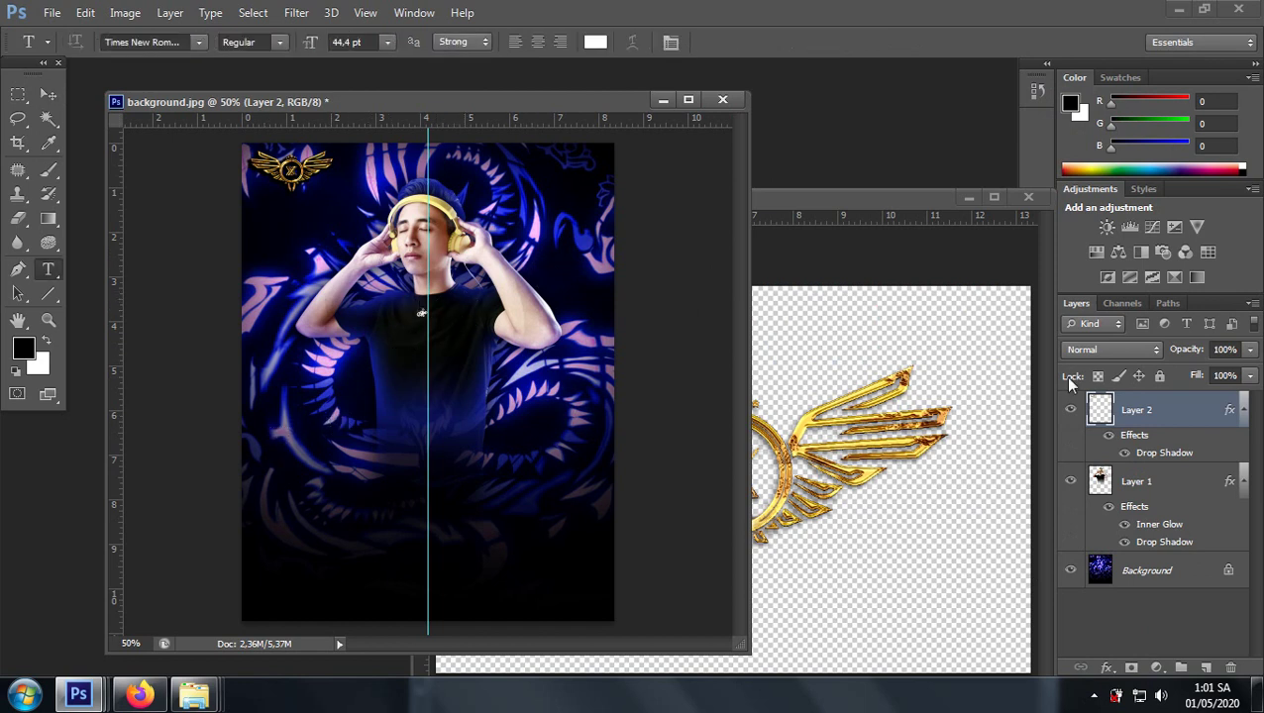
click(1130, 573)
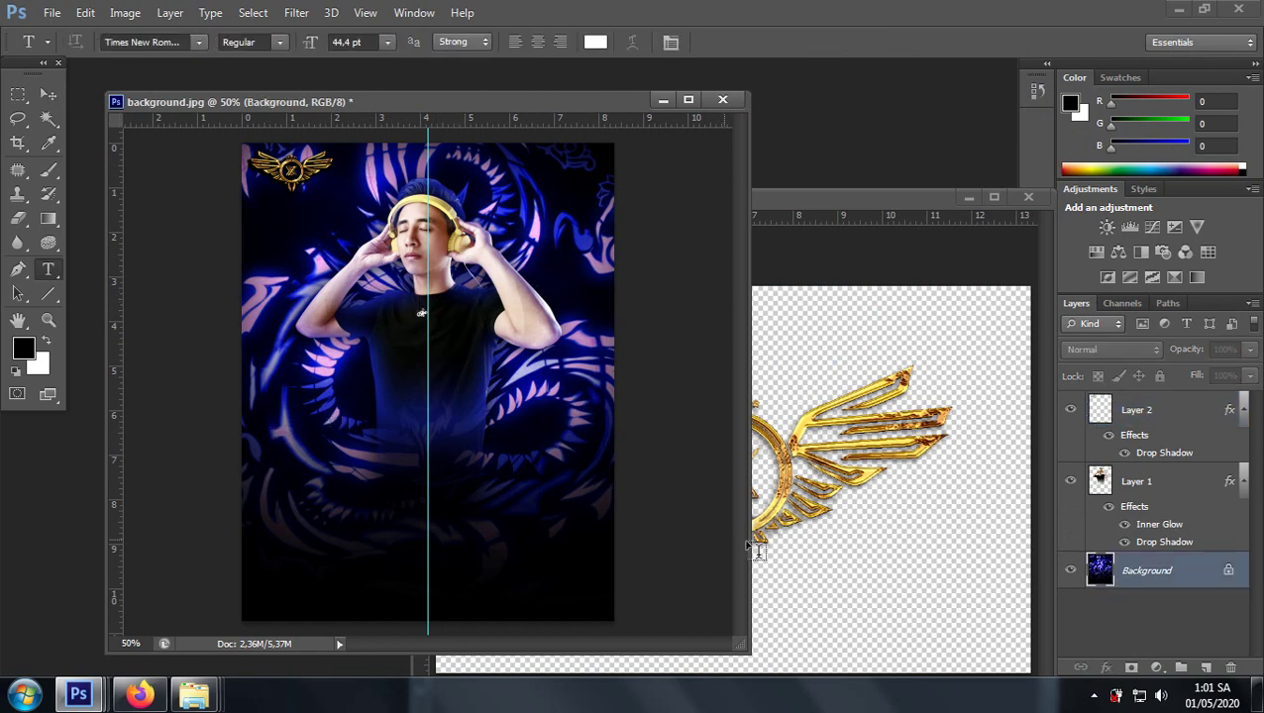
key(m)
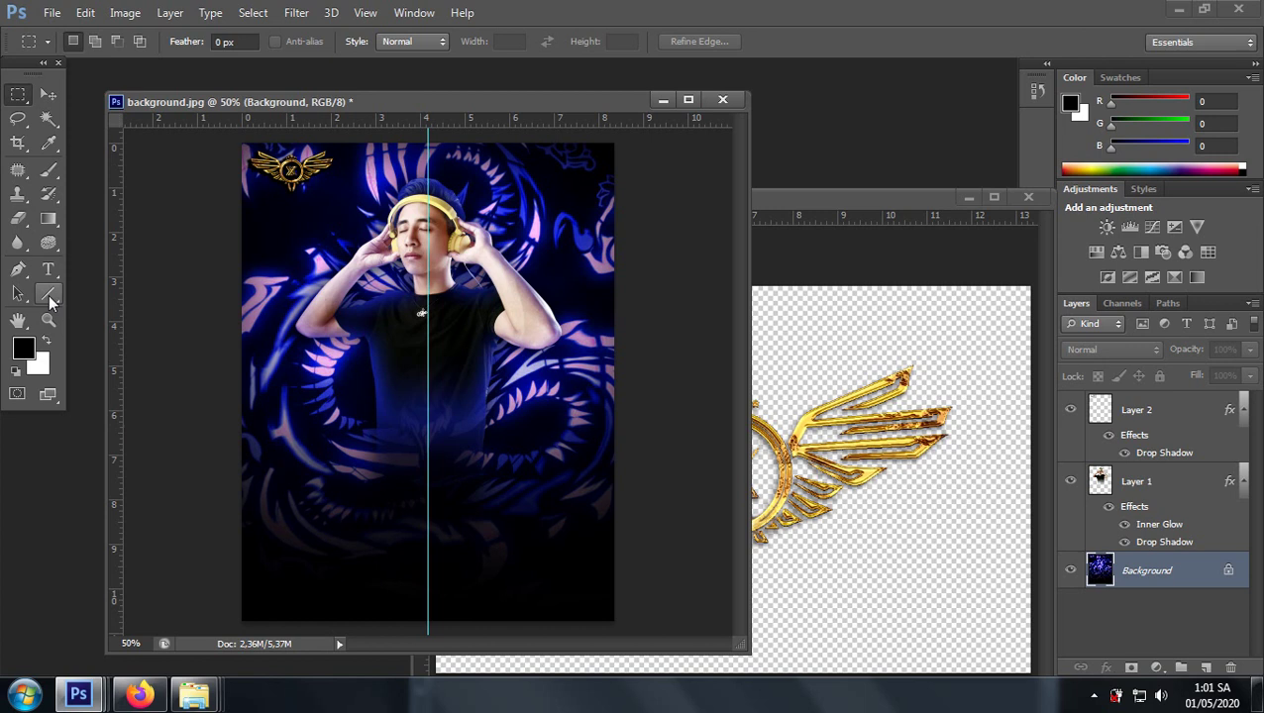
Step: Draw a black 442×40 px rectangle bar across the poster below the DJ's chest
click(49, 297)
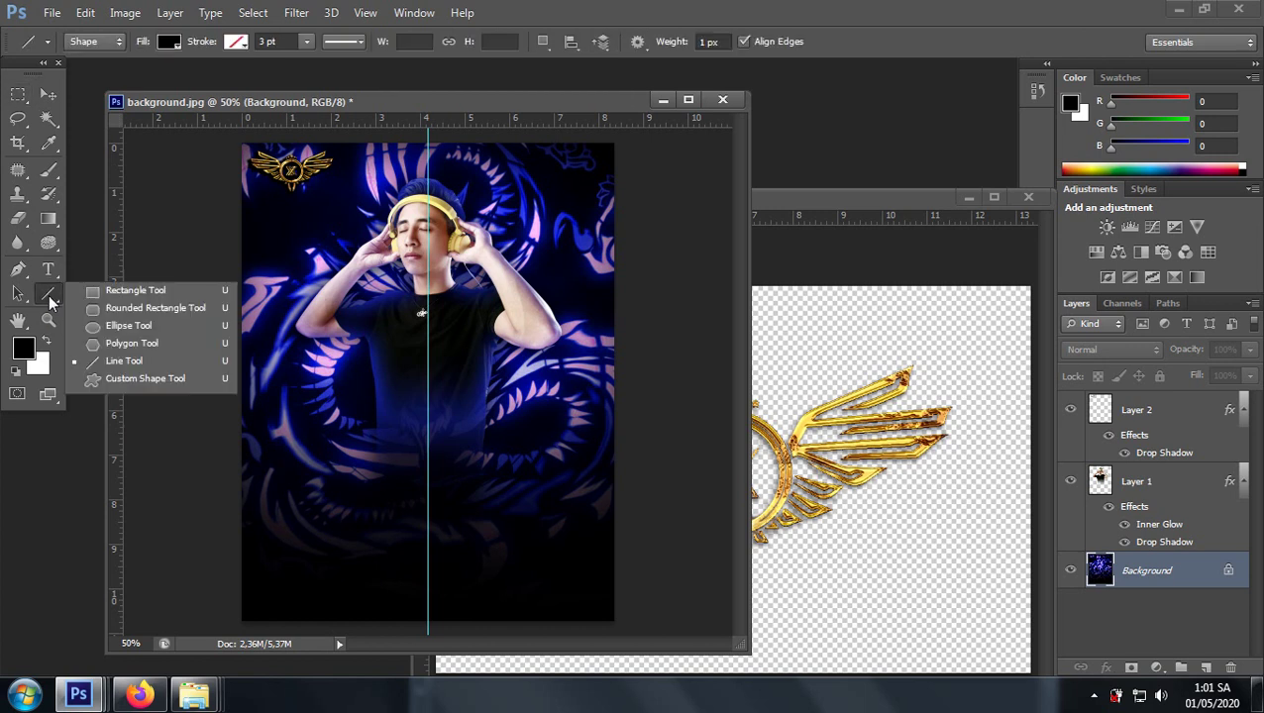
click(134, 293)
drag(324, 416, 529, 433)
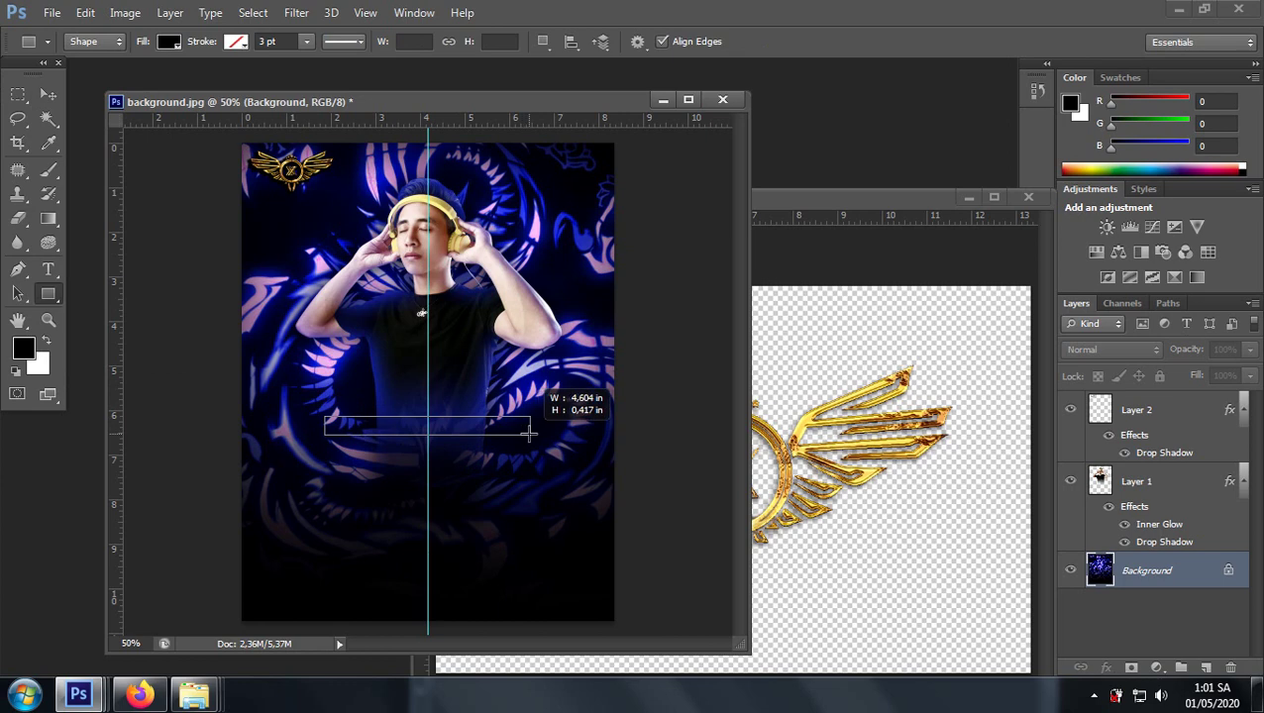
drag(529, 433, 530, 435)
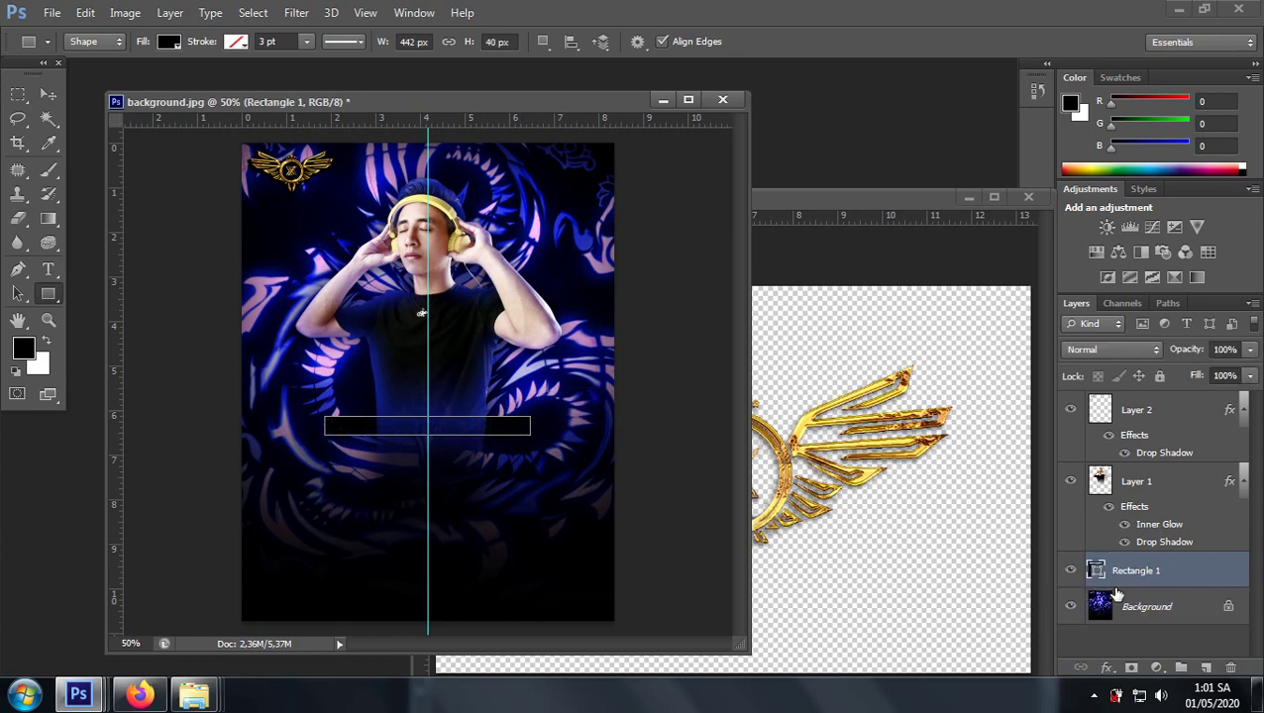
Step: Hide the grid and guides and stack Rectangle 1 above the DJ cutout layer
ctrl+click(414, 485)
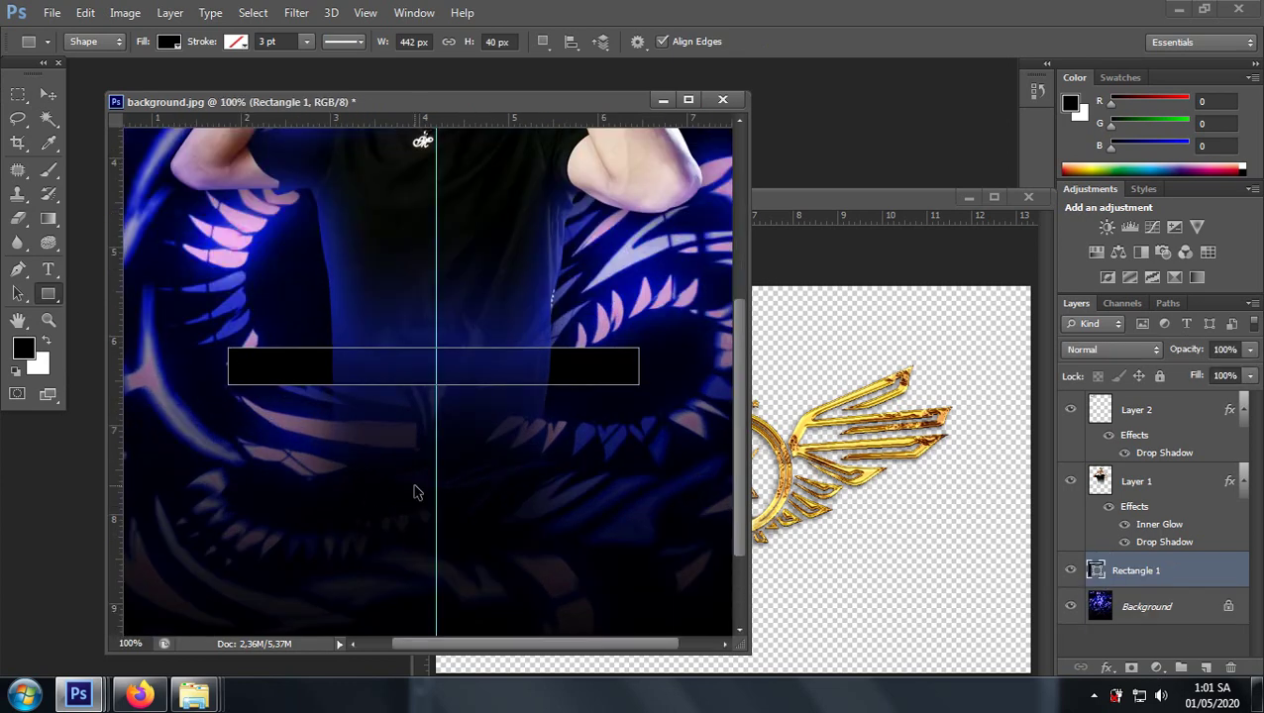
key(ctrl+apostrophe)
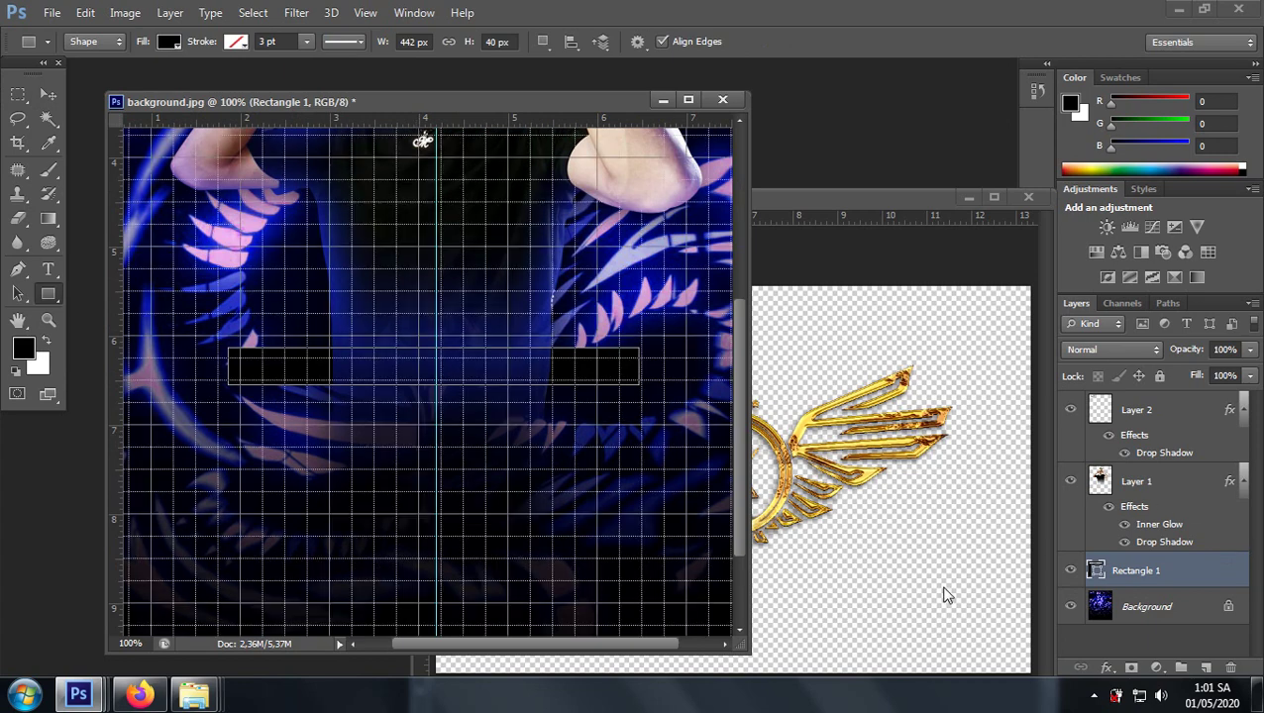
key(ctrl+h)
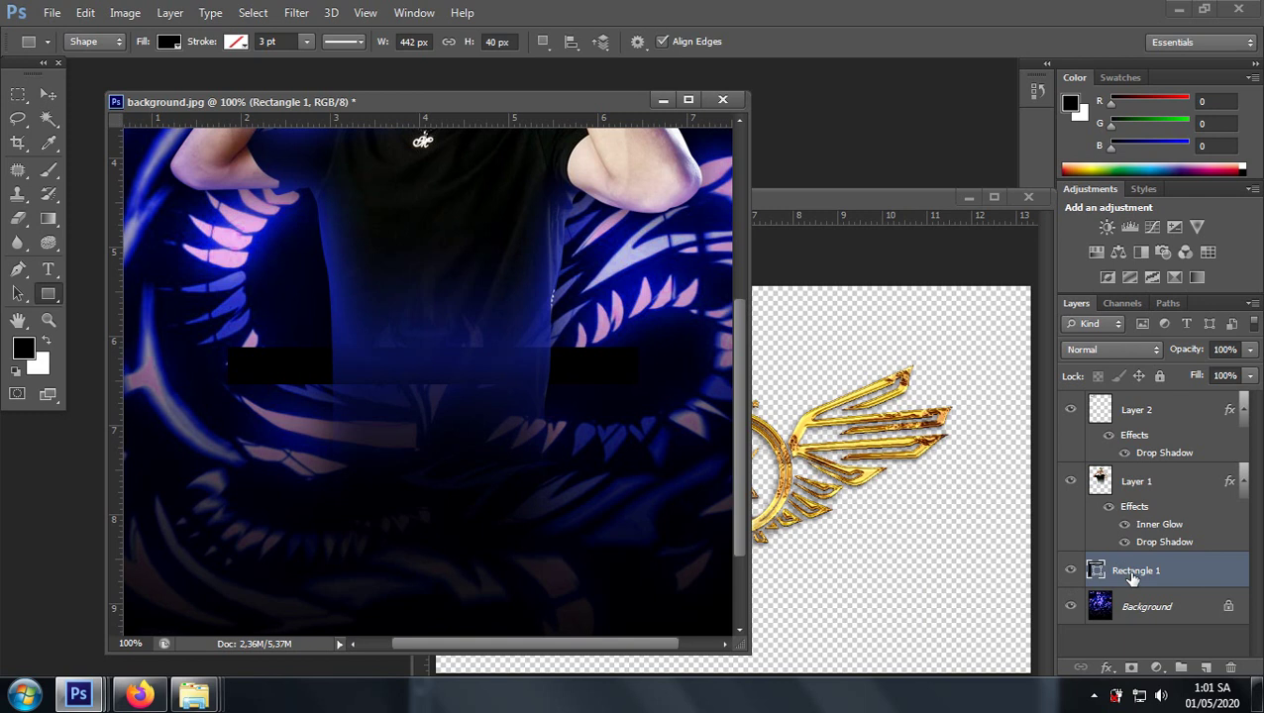
drag(1132, 579, 1084, 483)
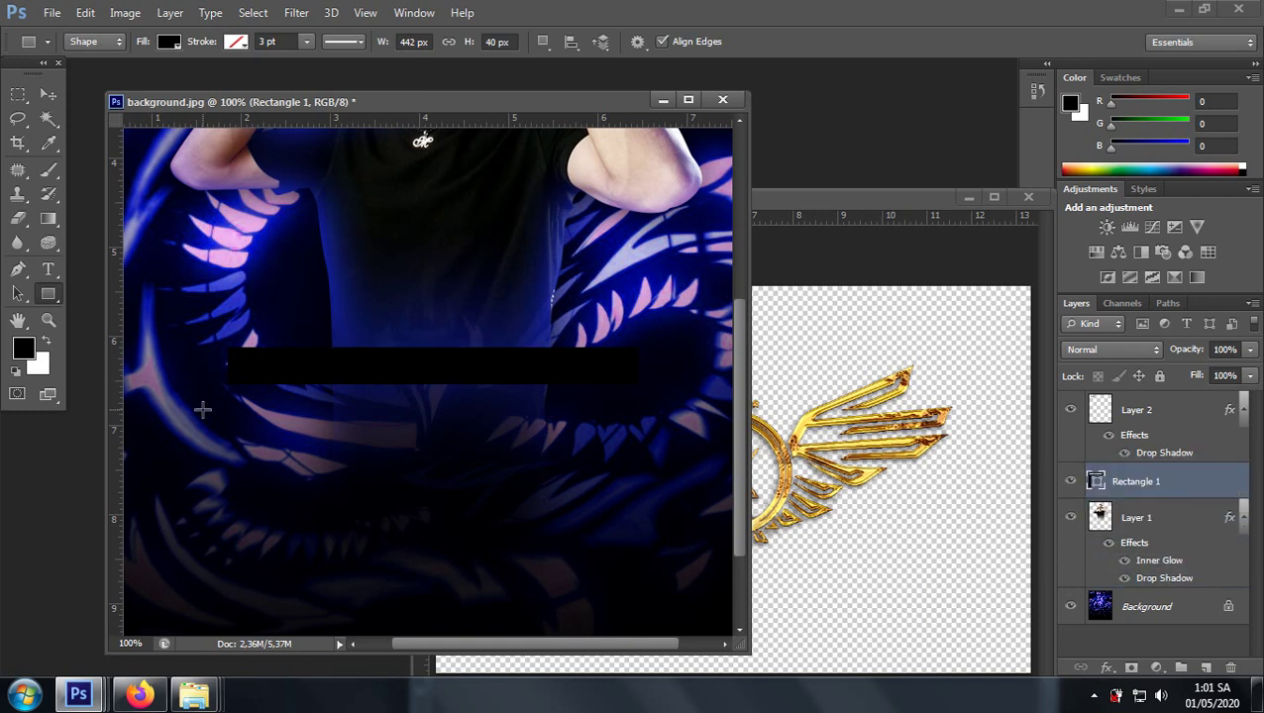
click(1129, 674)
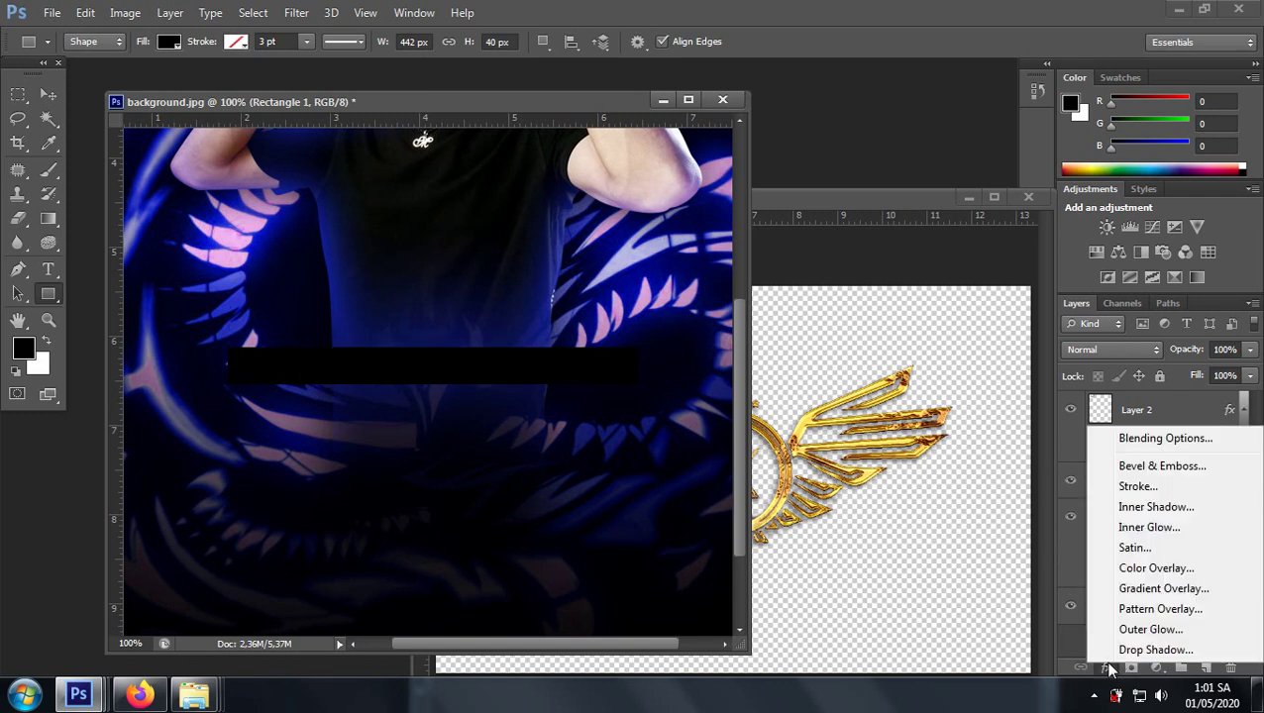
Step: Give the bar a Color Overlay of light lavender #b0baec sampled from the poster
click(1079, 543)
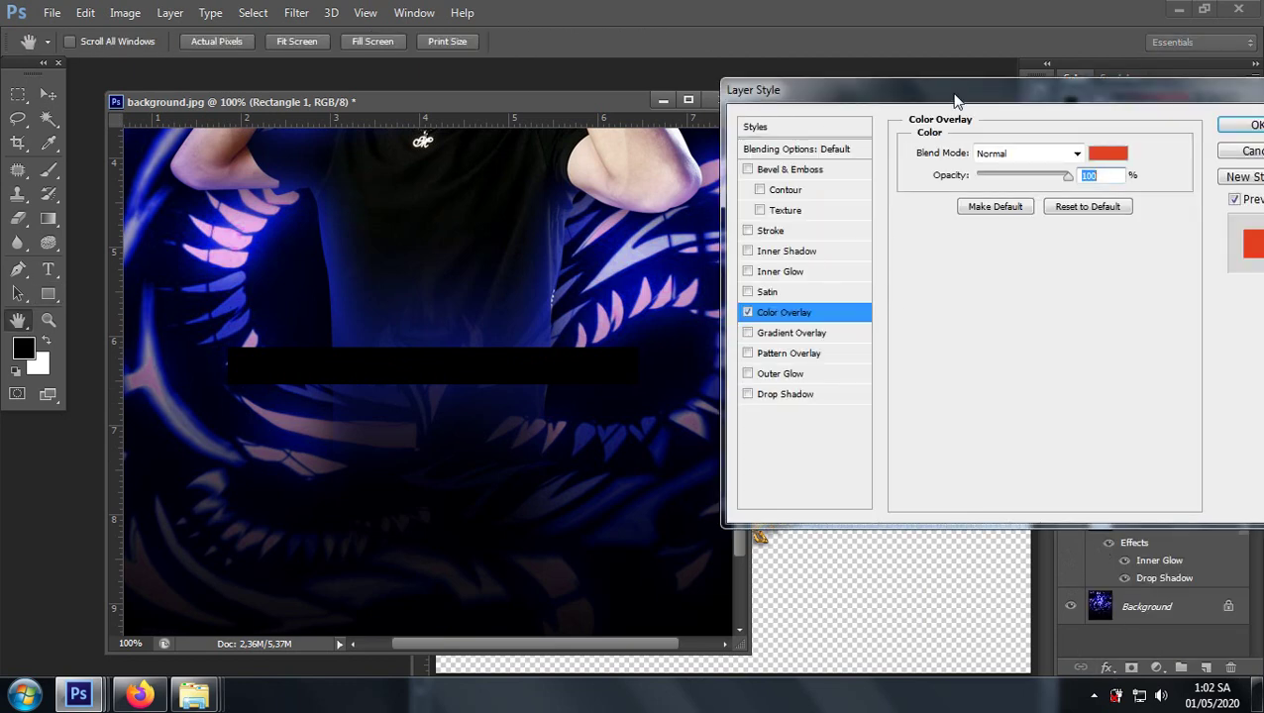
click(1110, 154)
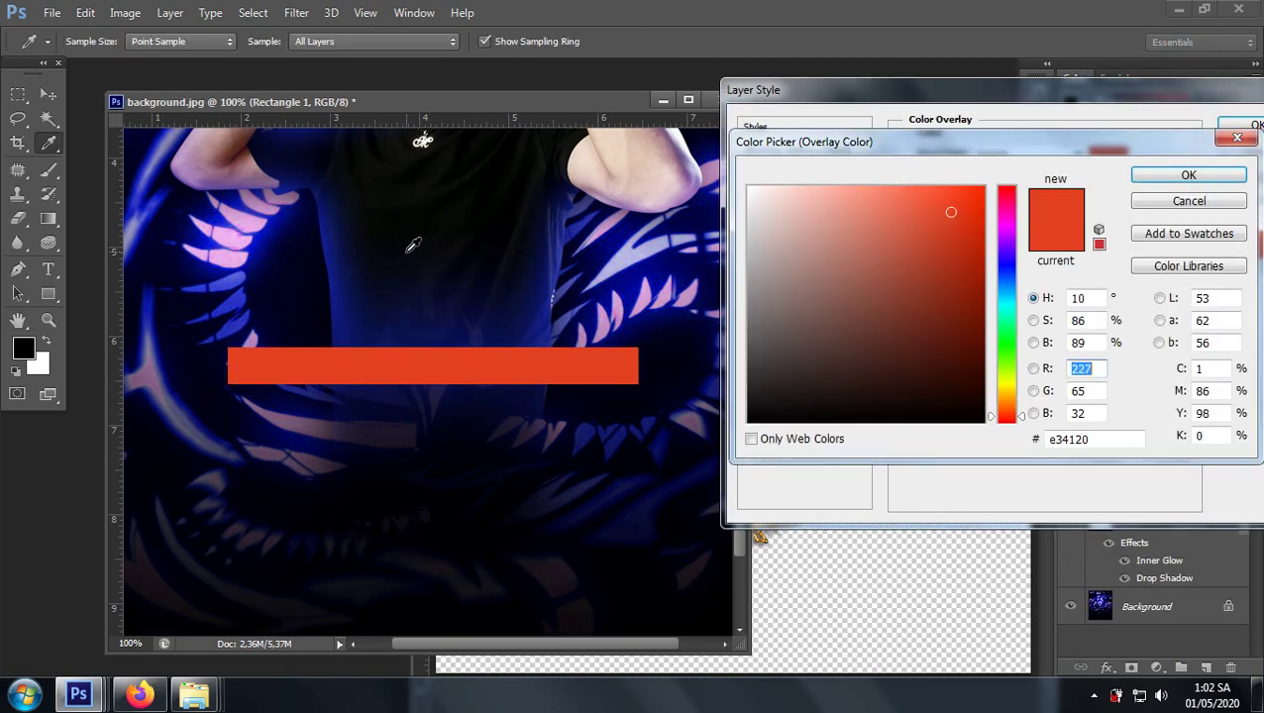
click(1205, 202)
click(1107, 153)
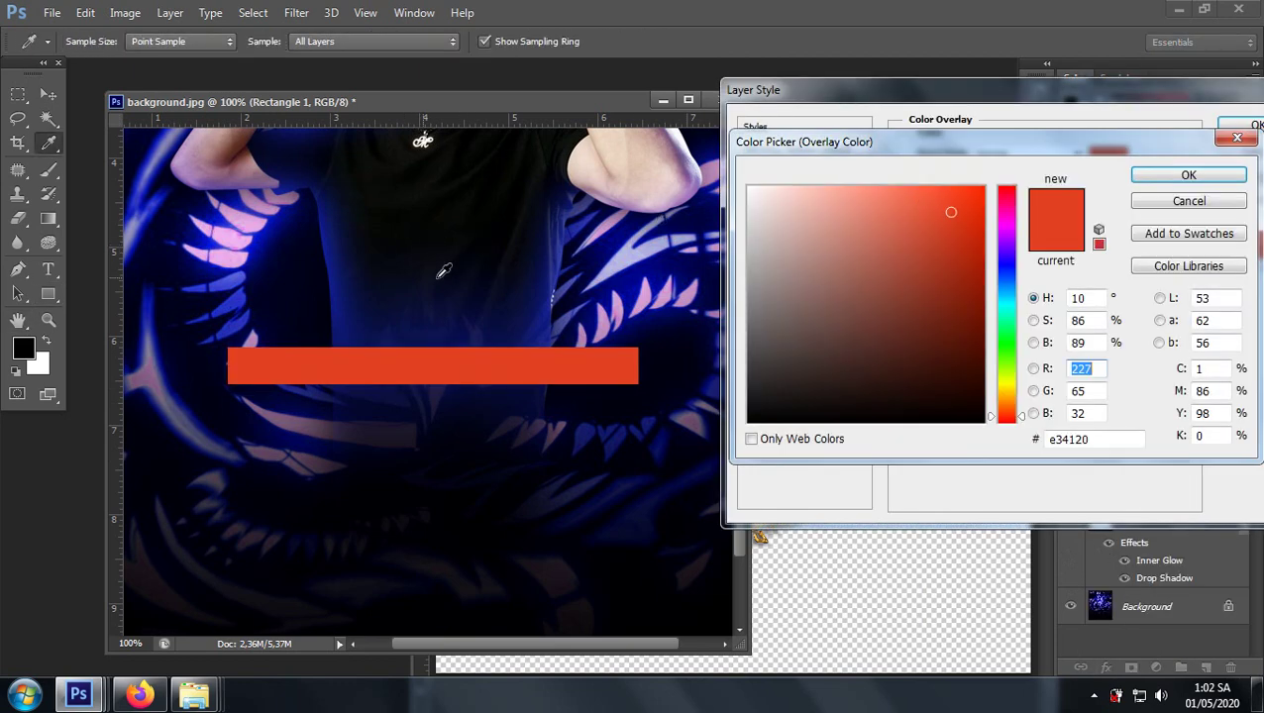
click(346, 255)
click(341, 295)
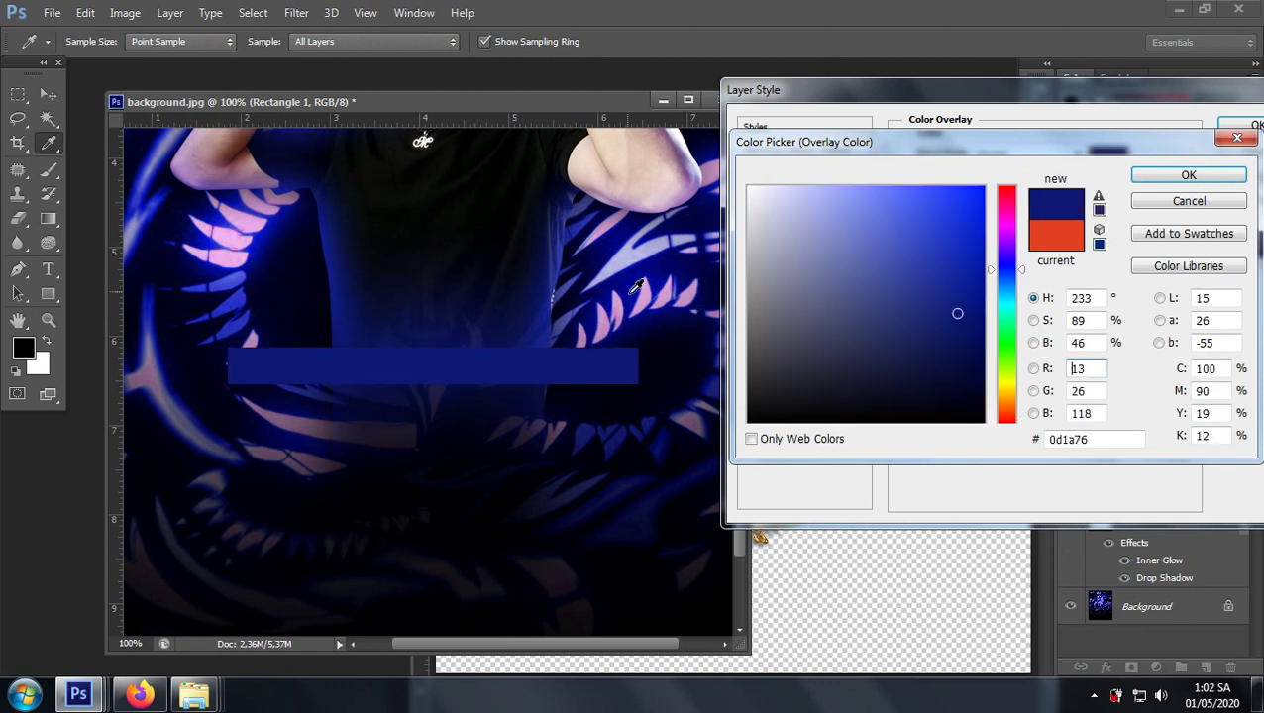
click(634, 255)
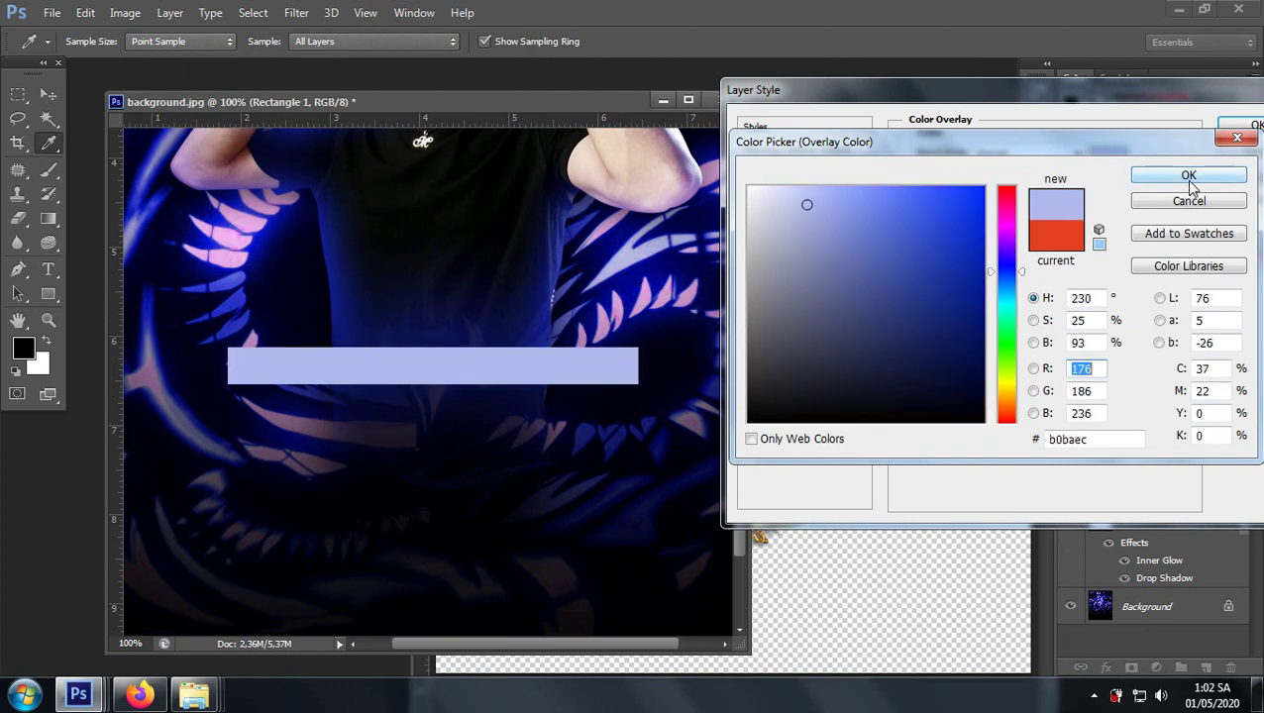
click(1189, 174)
click(1243, 127)
Step: Add an 18 pt 'SPECIAL GUEST DJ' caption over the lavender bar, nudged down to centre it
key(t)
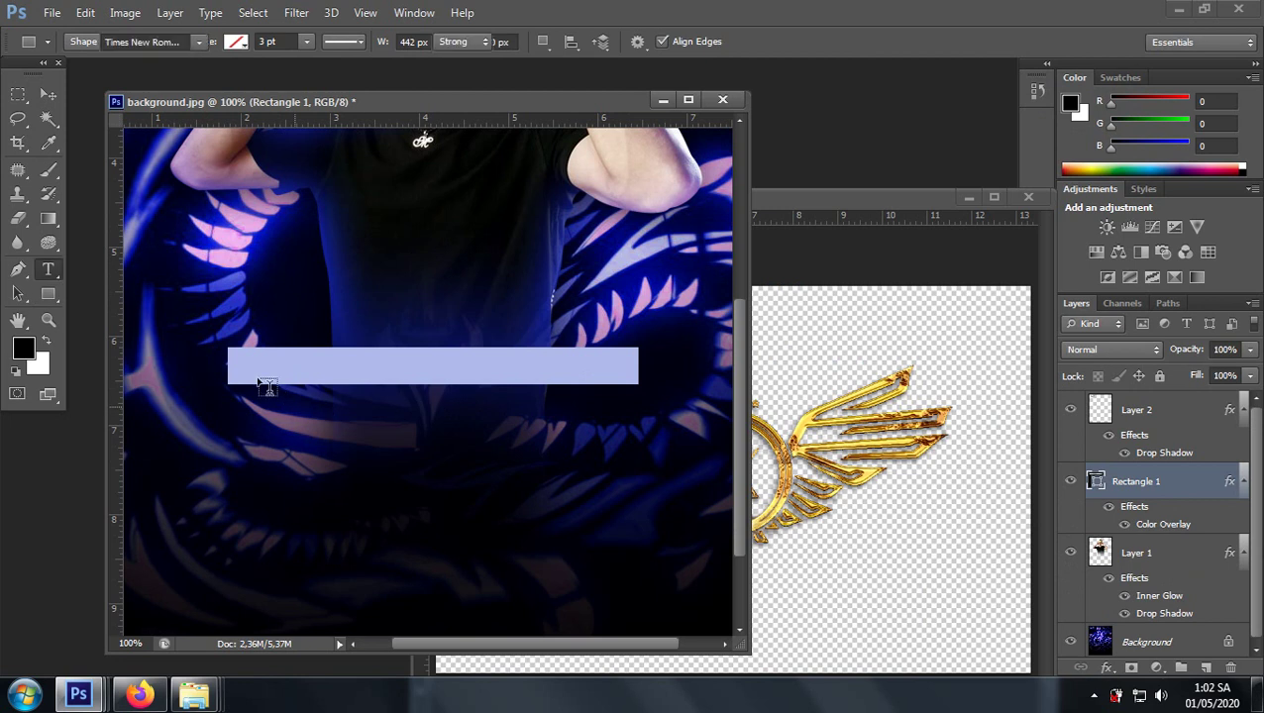
mouse_move(228, 352)
mouse_down()
mouse_move(274, 372)
mouse_move(599, 366)
mouse_move(638, 384)
mouse_up()
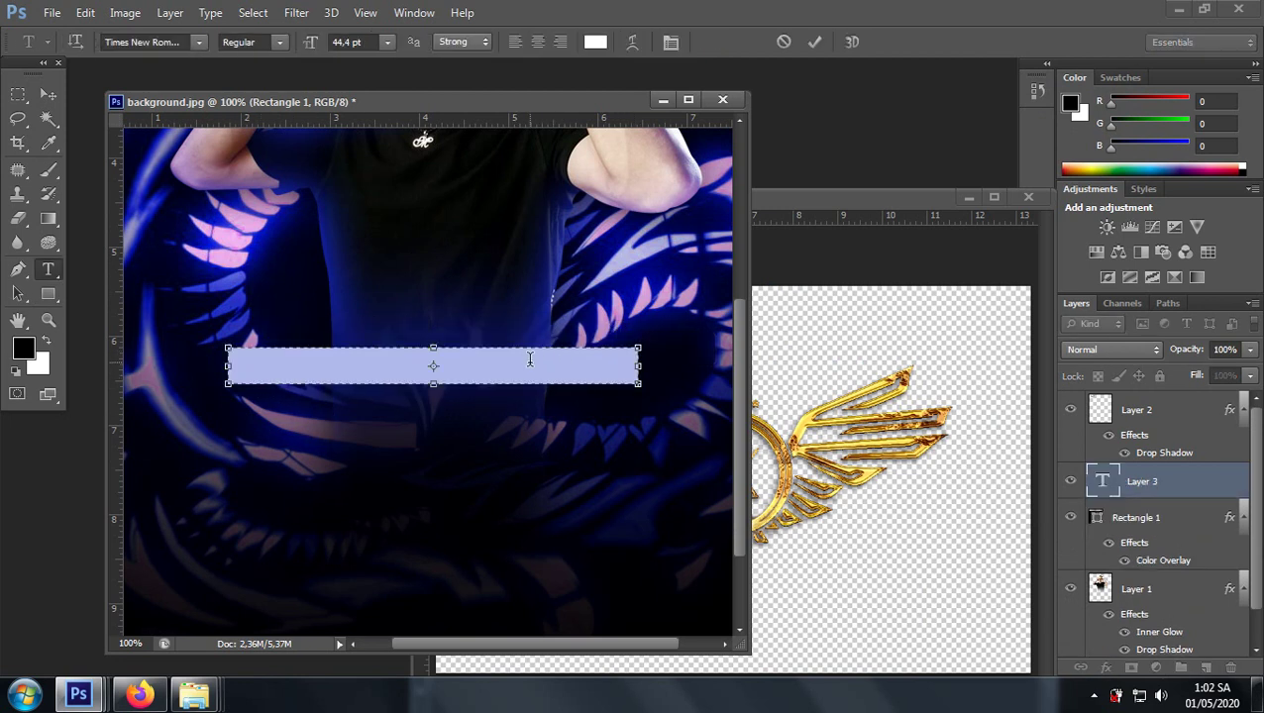
click(388, 43)
click(400, 274)
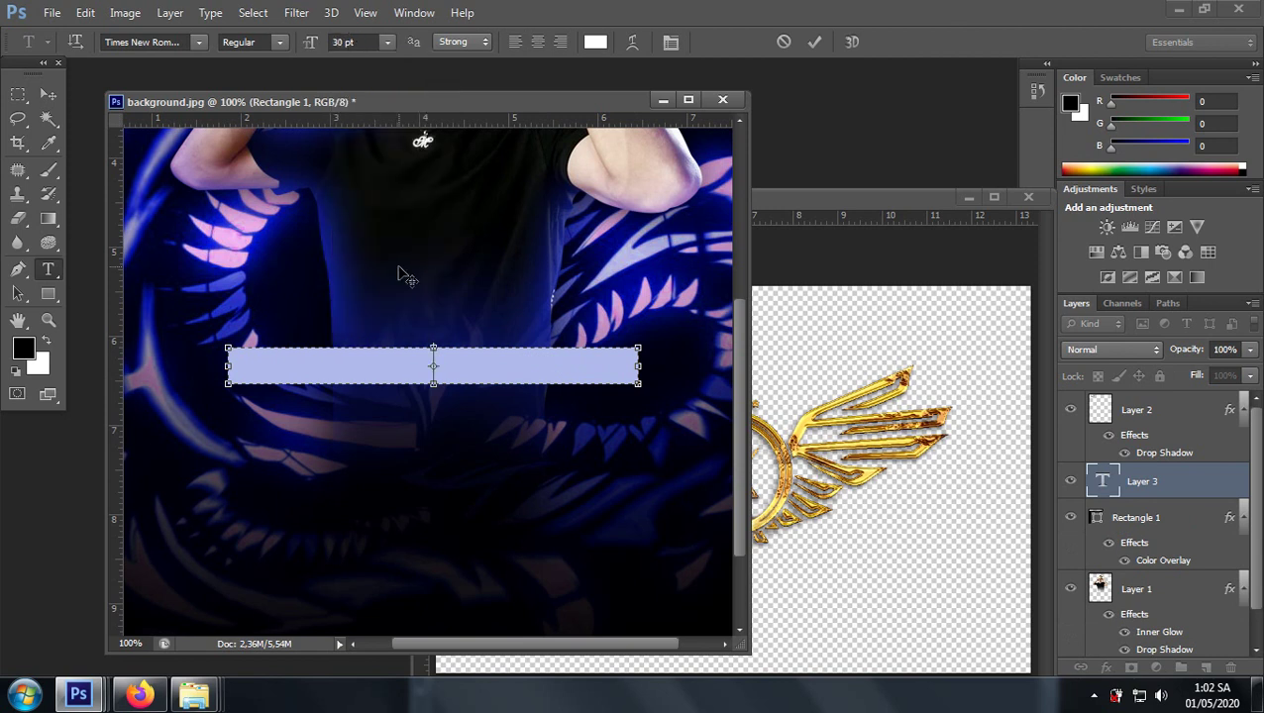
click(388, 42)
click(376, 243)
text(PECIAL GUEST DJ V)
key(BackSpace)
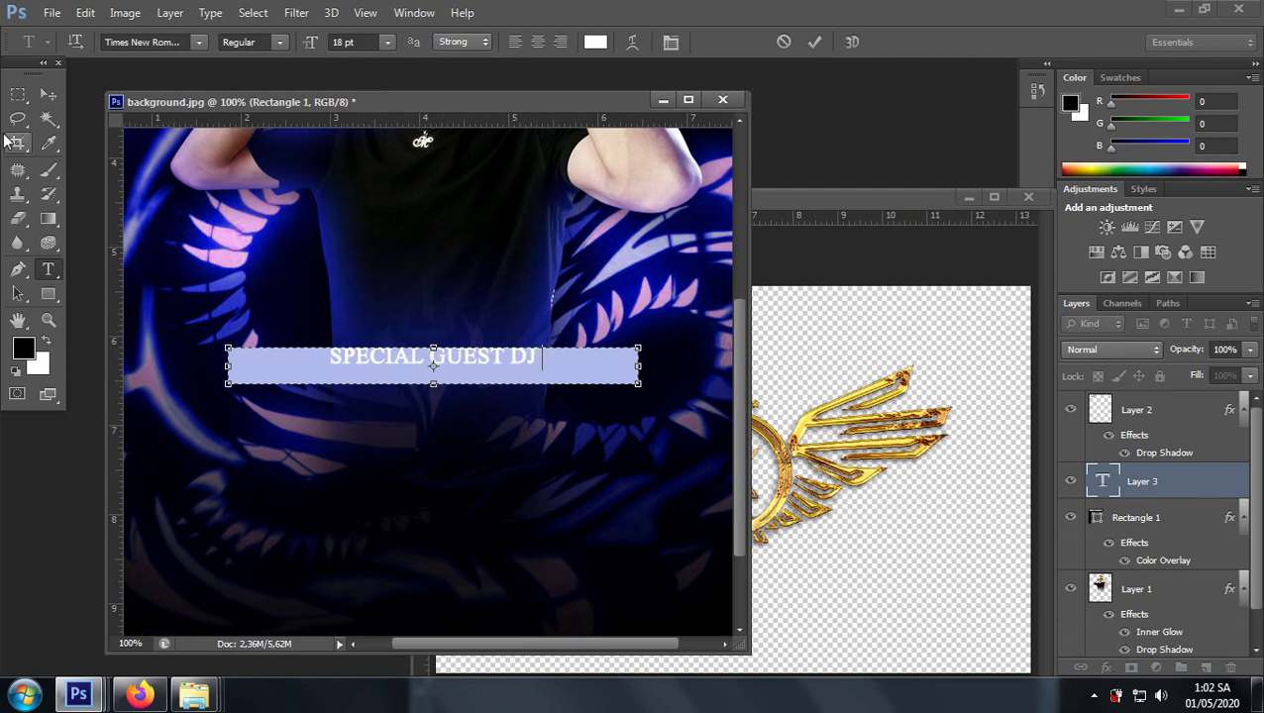
click(49, 95)
key(Down)
key(Down)
key(Down)
key(Down)
key(Down)
key(Down)
key(Down)
key(Down)
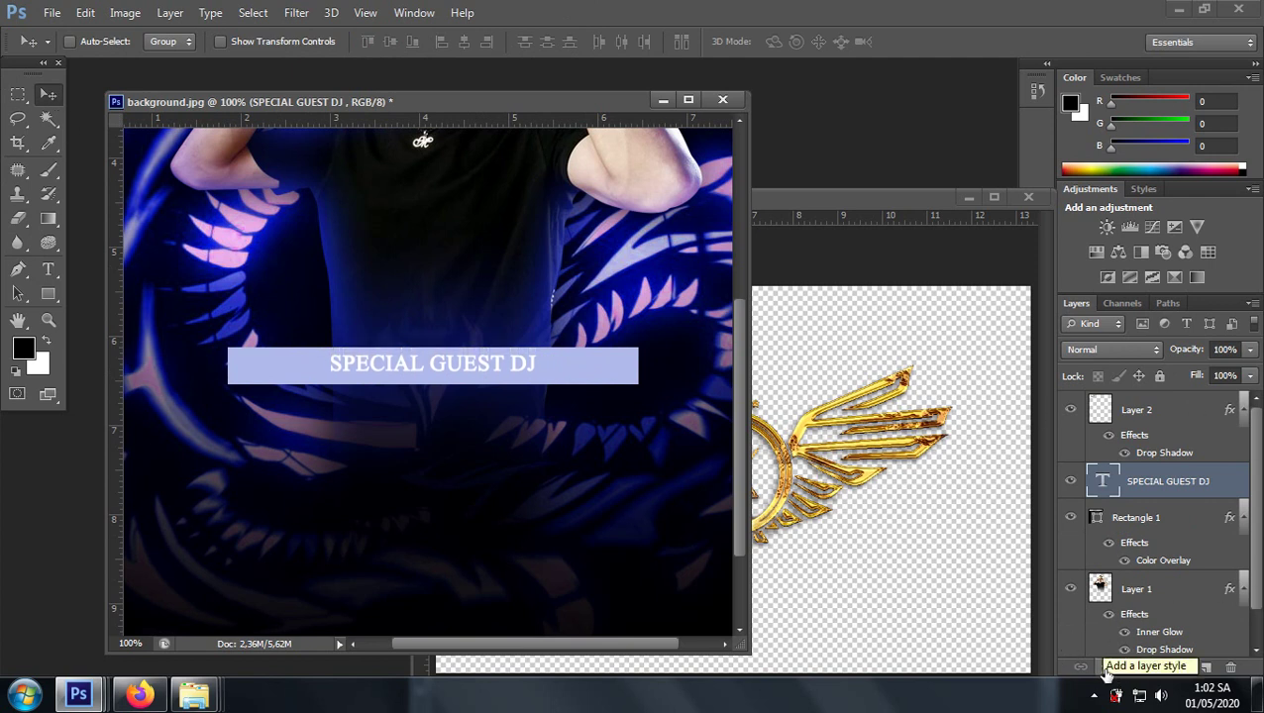
Step: Colour the SPECIAL GUEST DJ caption deep blue #000aa0 sampled from the poster
key(t)
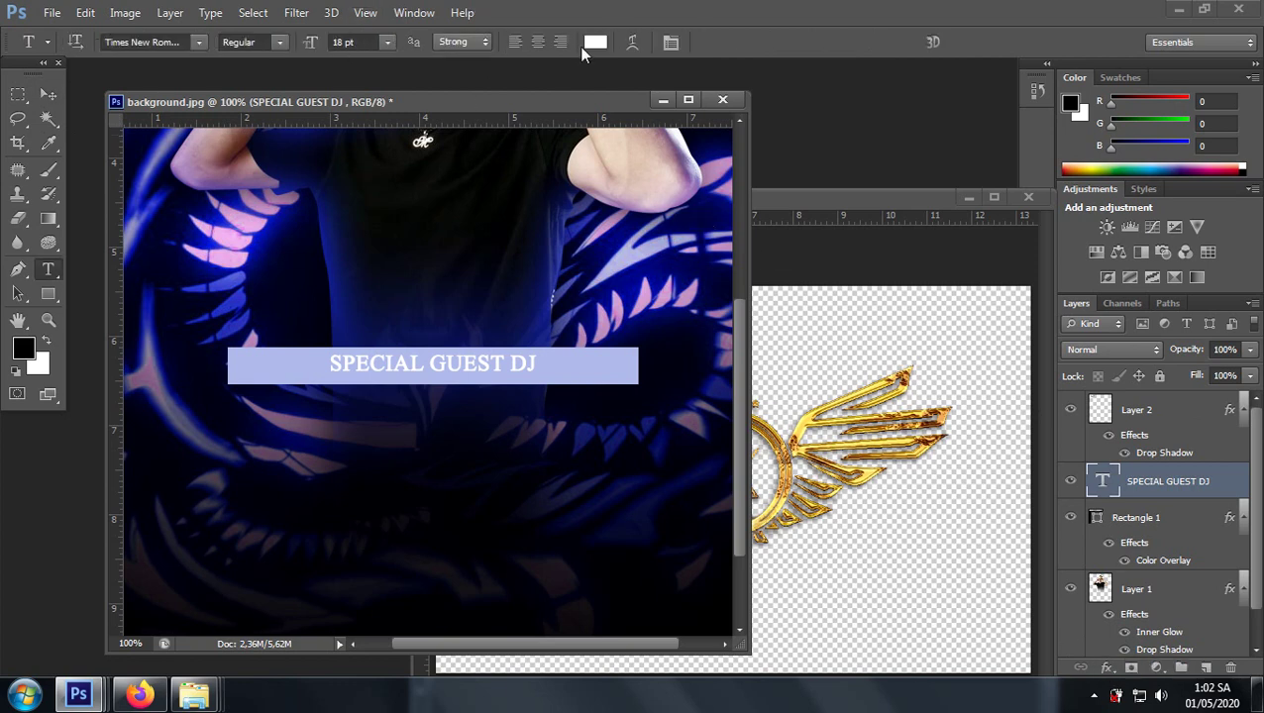
click(593, 43)
drag(628, 290, 631, 289)
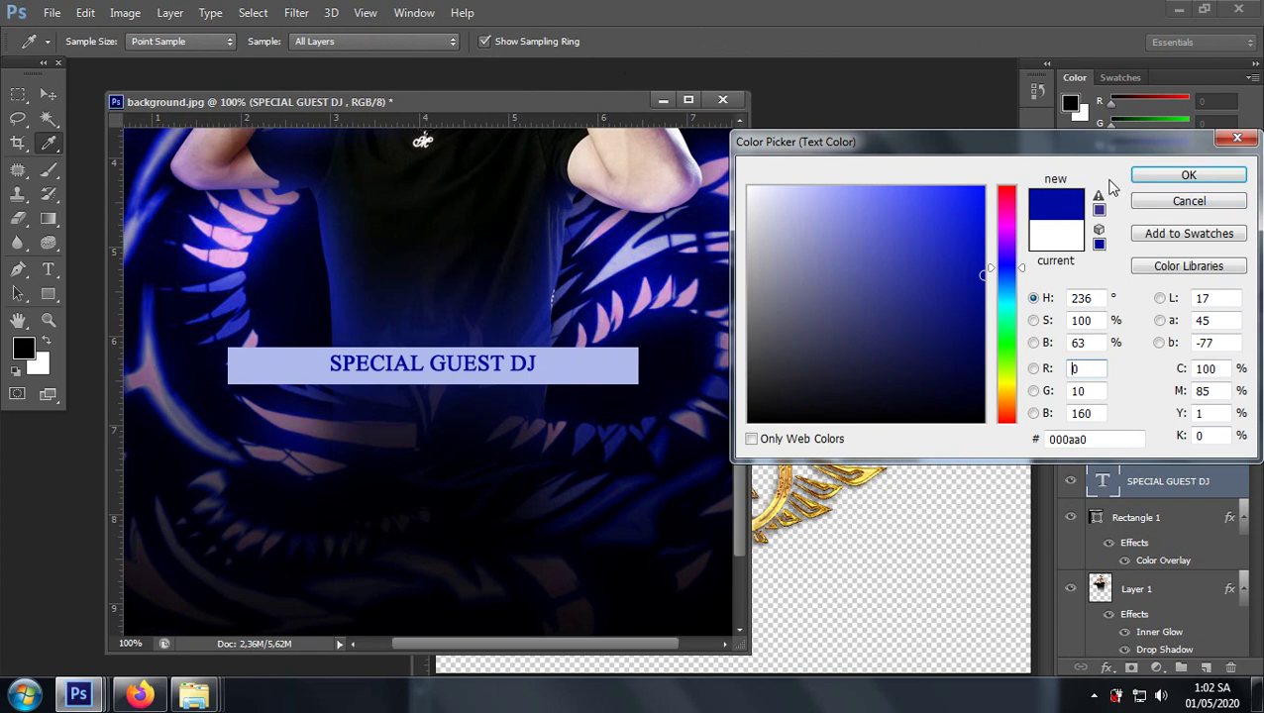
click(1169, 174)
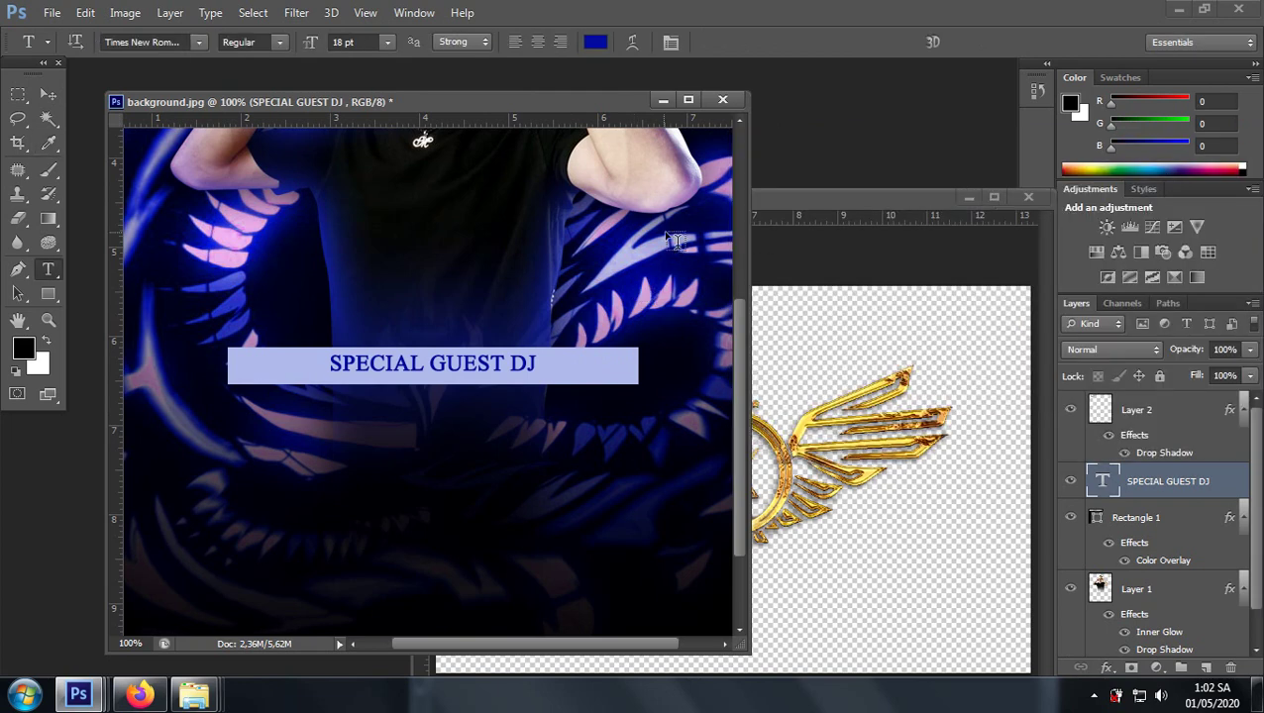
Step: Set the caption's letter tracking to 400 in the Character panel
click(670, 42)
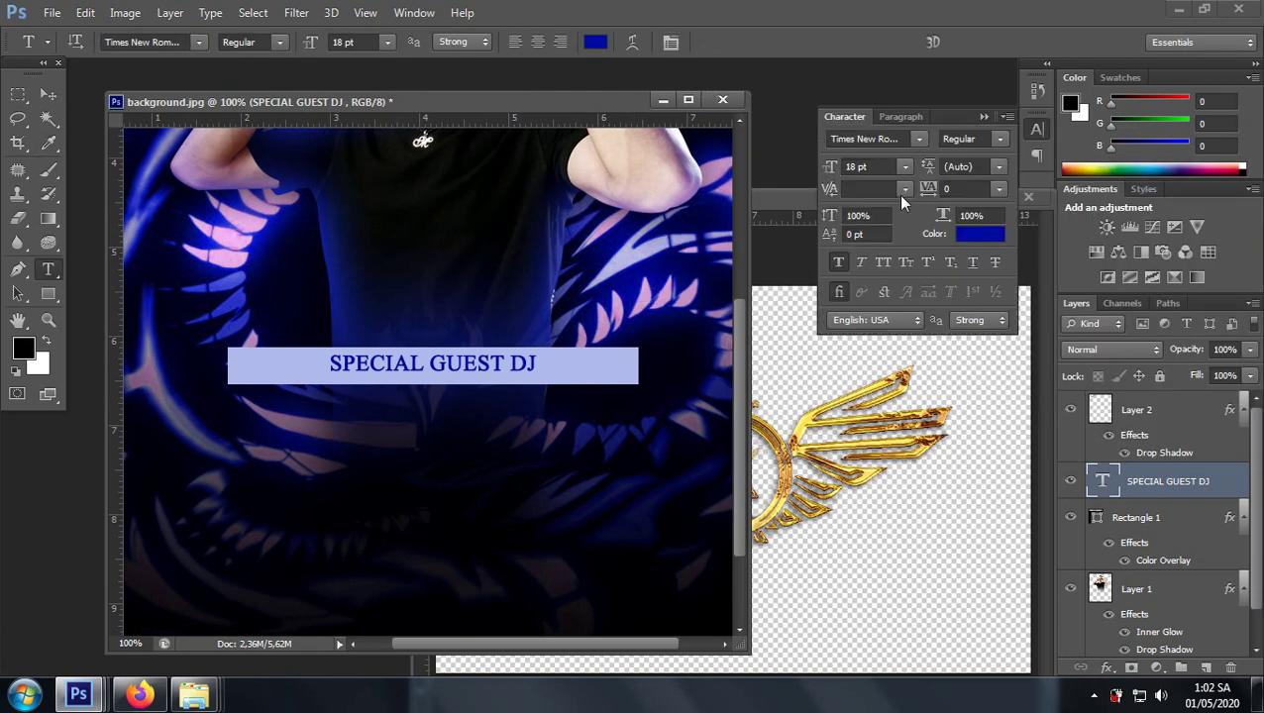
click(998, 190)
click(667, 46)
click(673, 41)
click(996, 190)
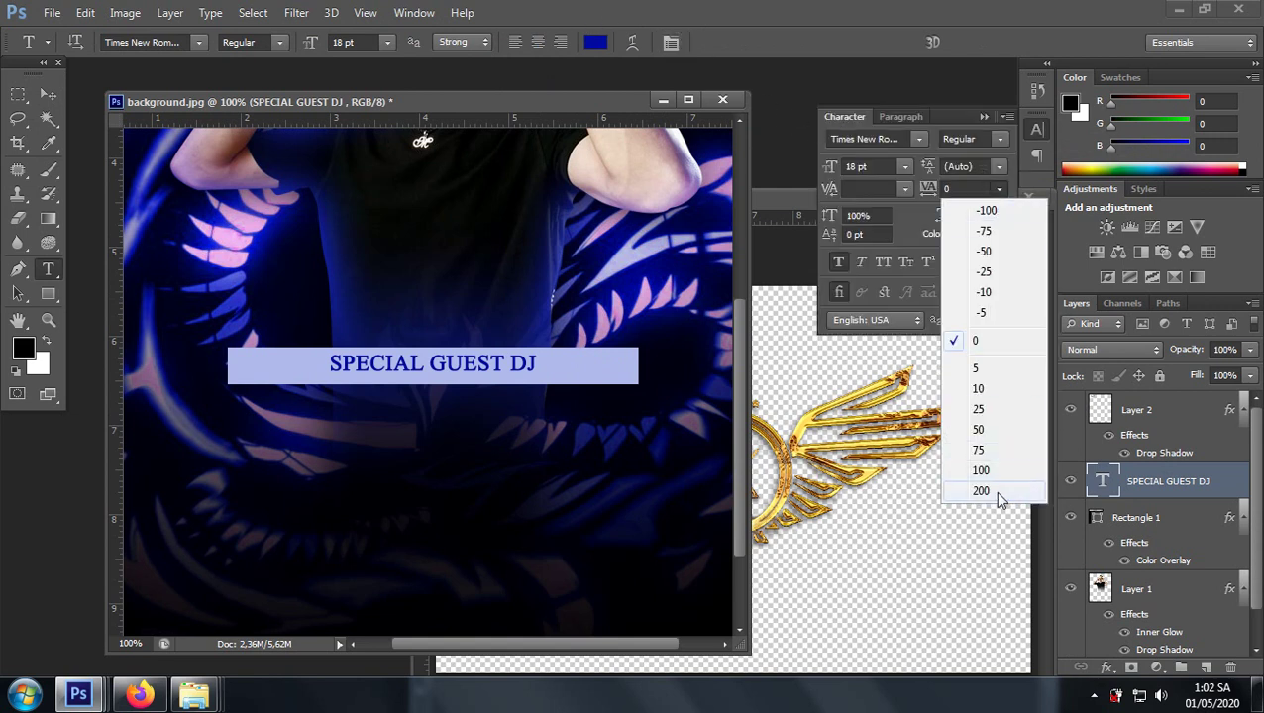
click(991, 489)
click(987, 186)
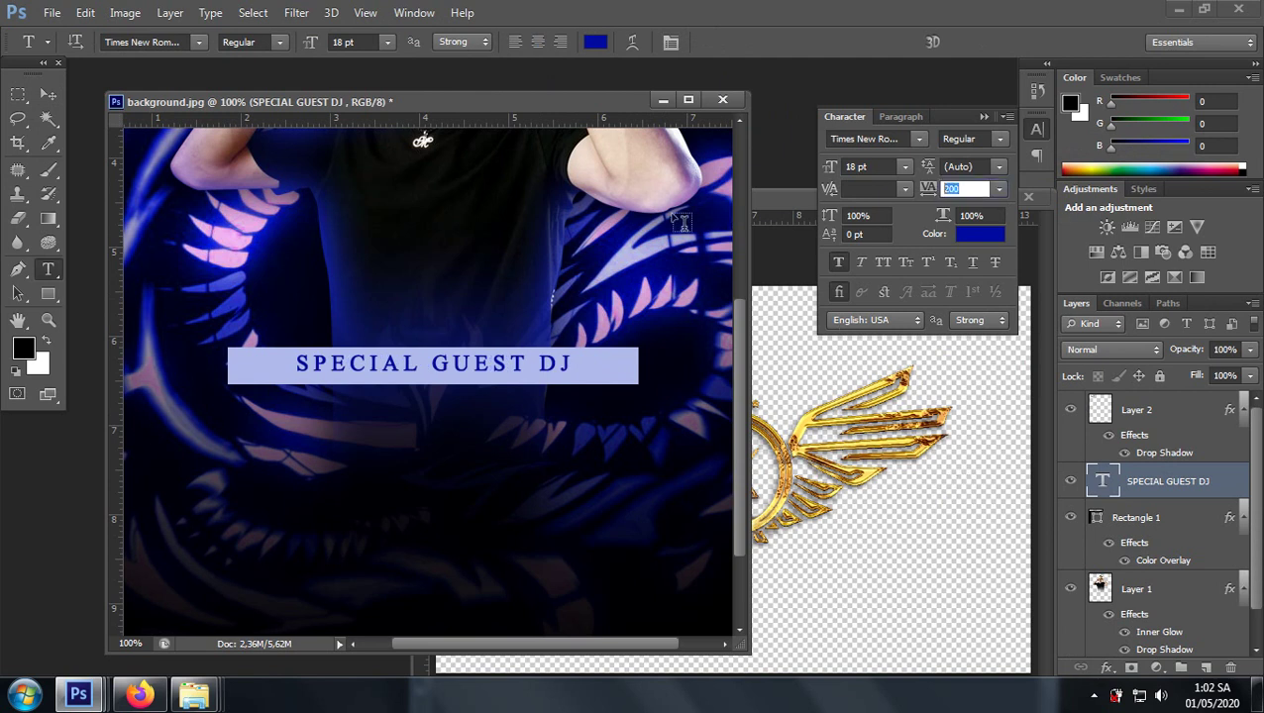
text(400)
key(Return)
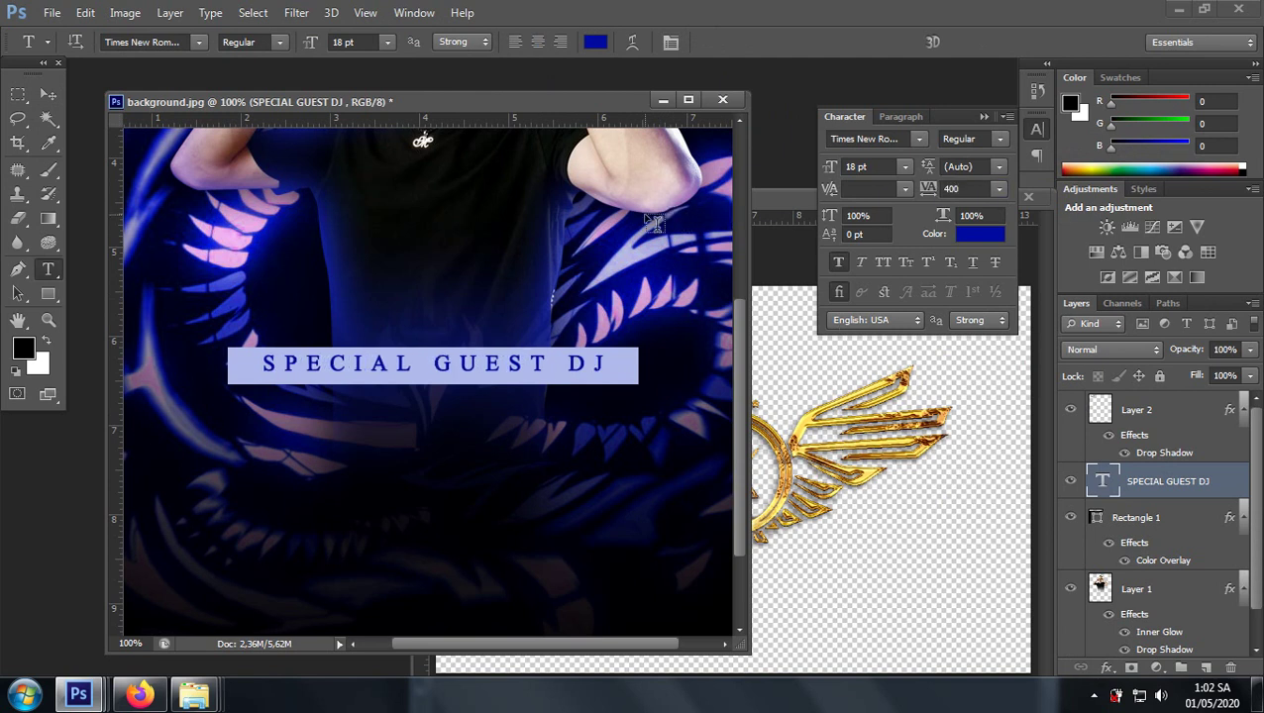
click(48, 94)
key(ctrl+minus)
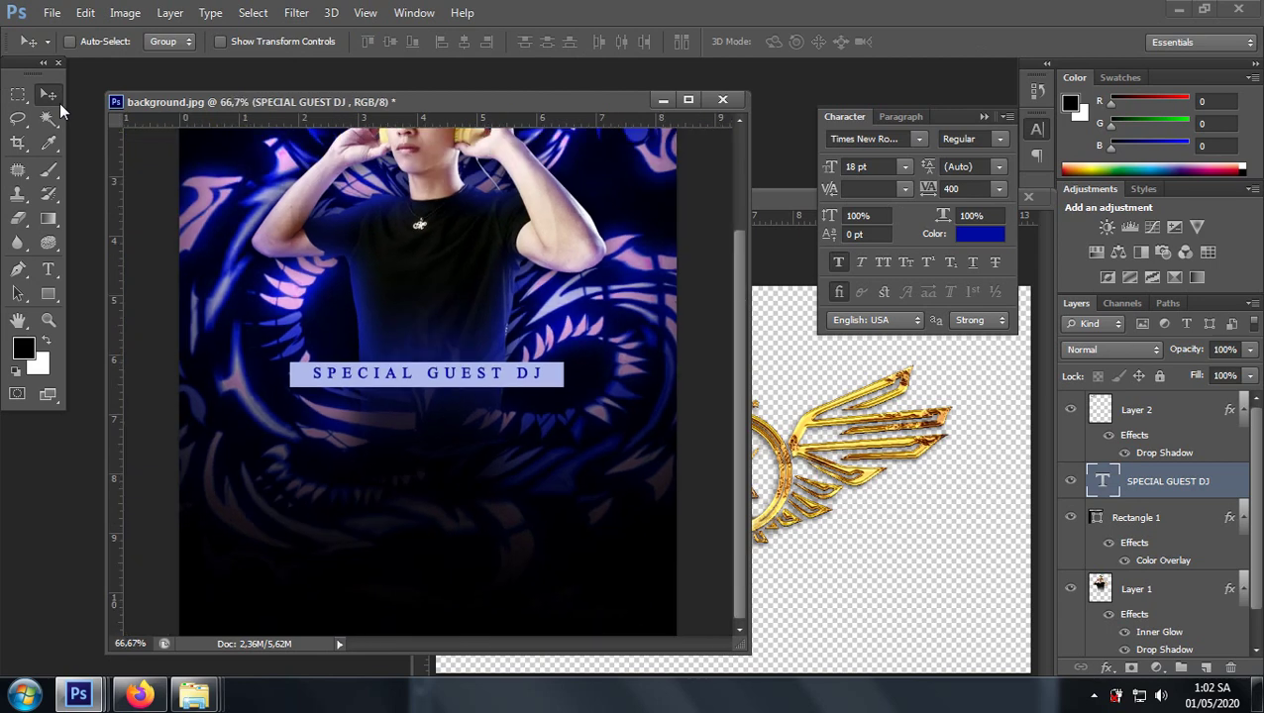
Step: Scale the SPECIAL GUEST DJ caption and Rectangle 1 bar together to about 84%
key(Down)
key(Down)
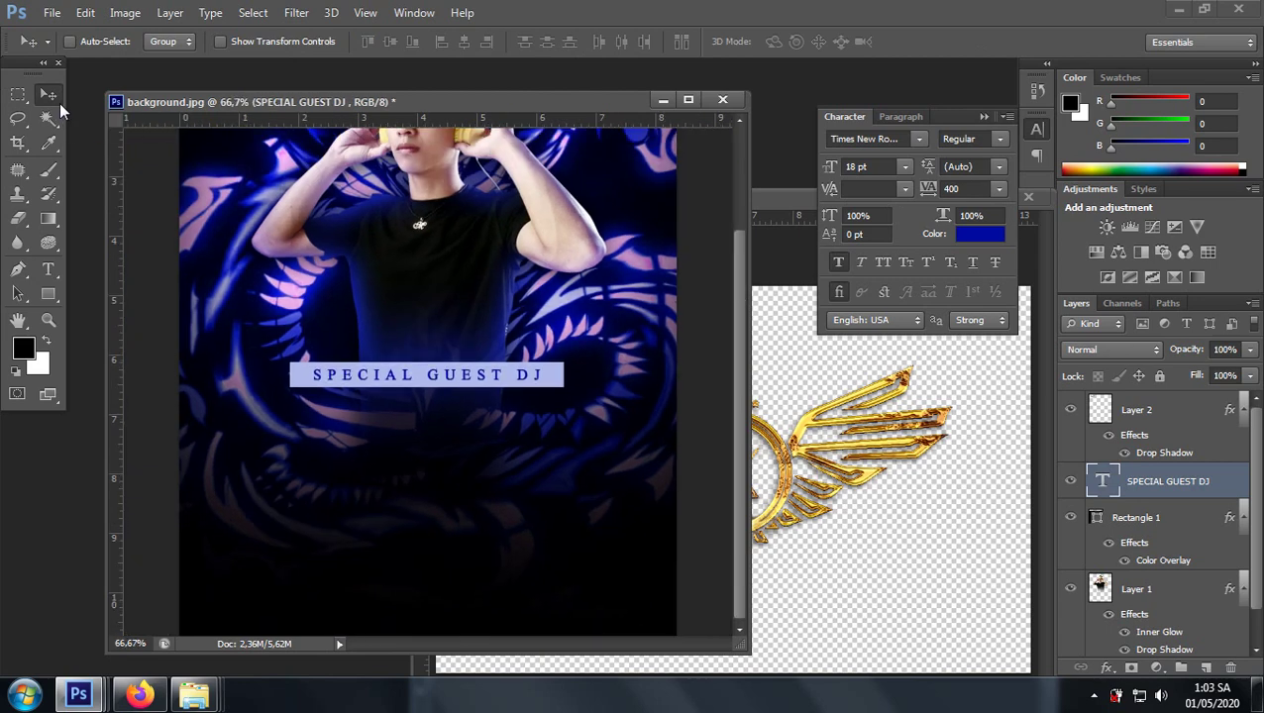
key(ctrl+minus)
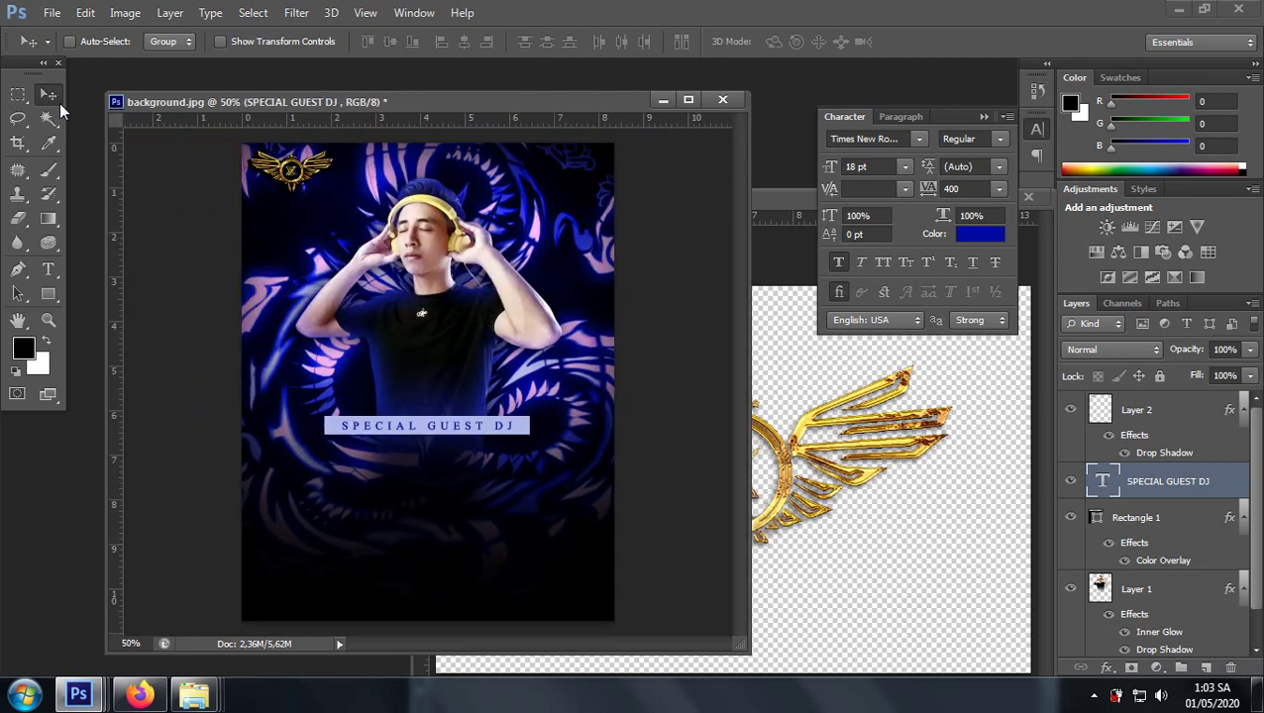
click(1152, 518)
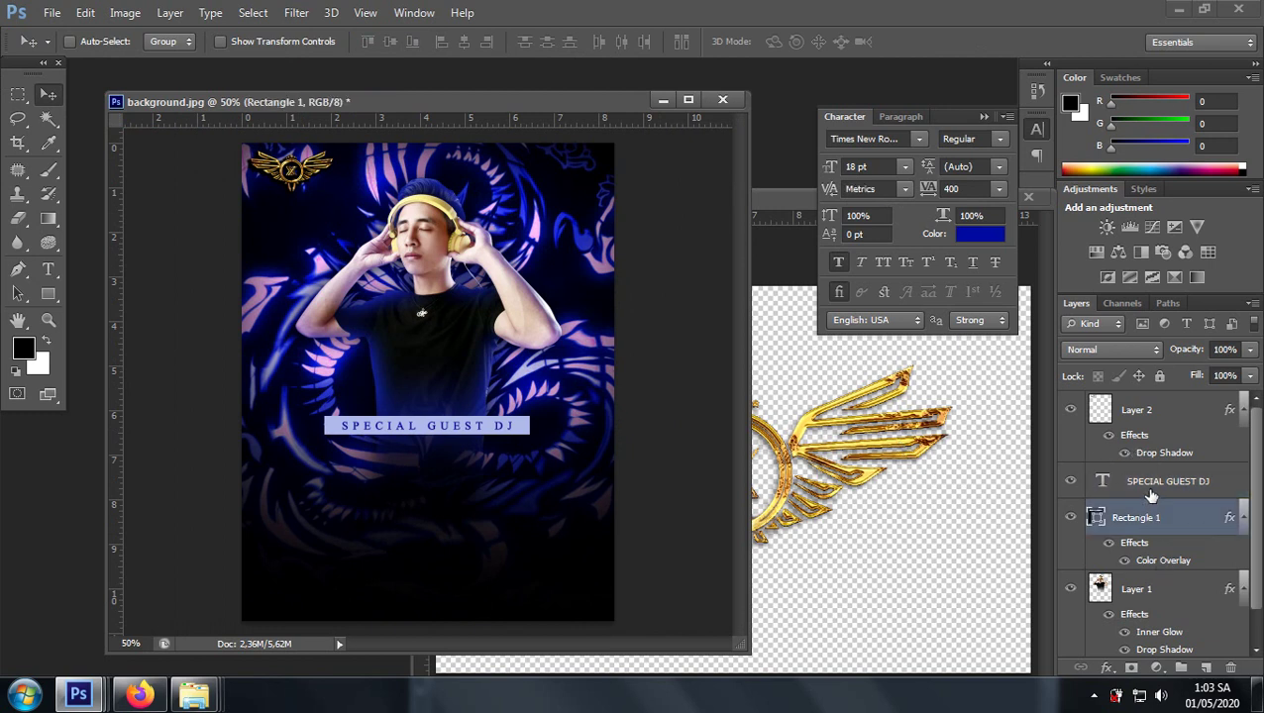
shift+click(1150, 489)
key(ctrl+t)
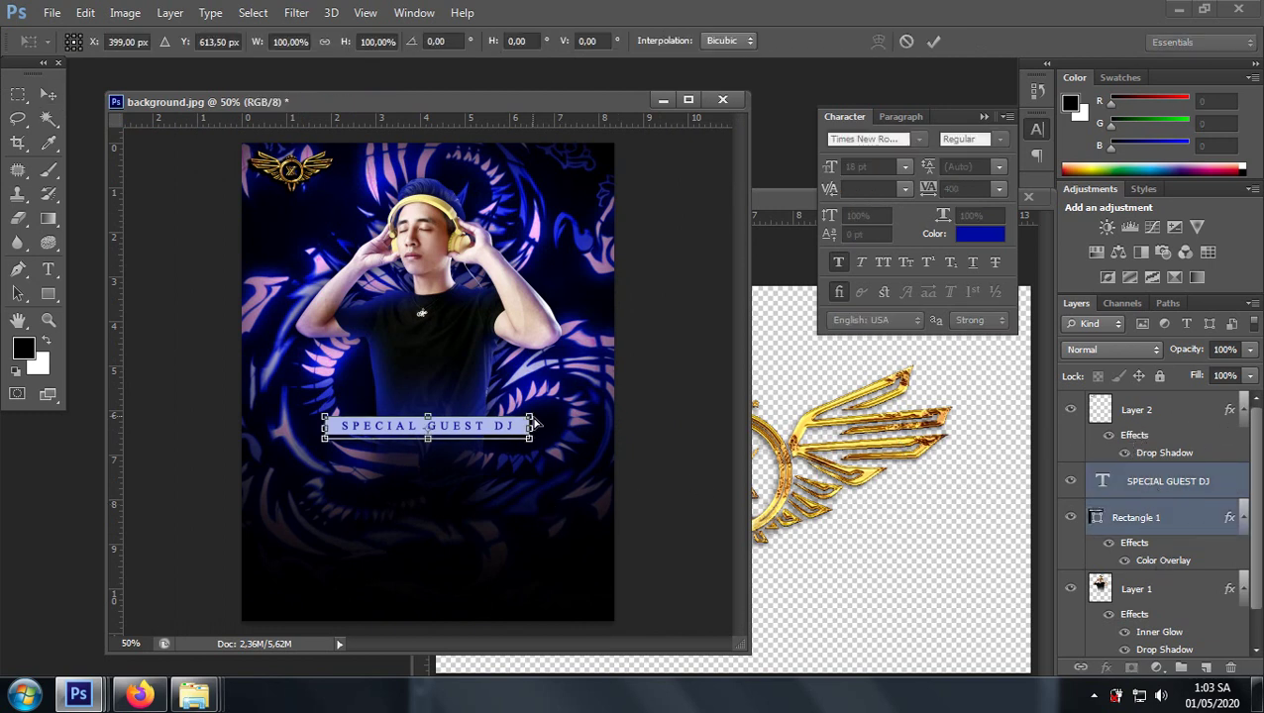
drag(530, 417, 512, 418)
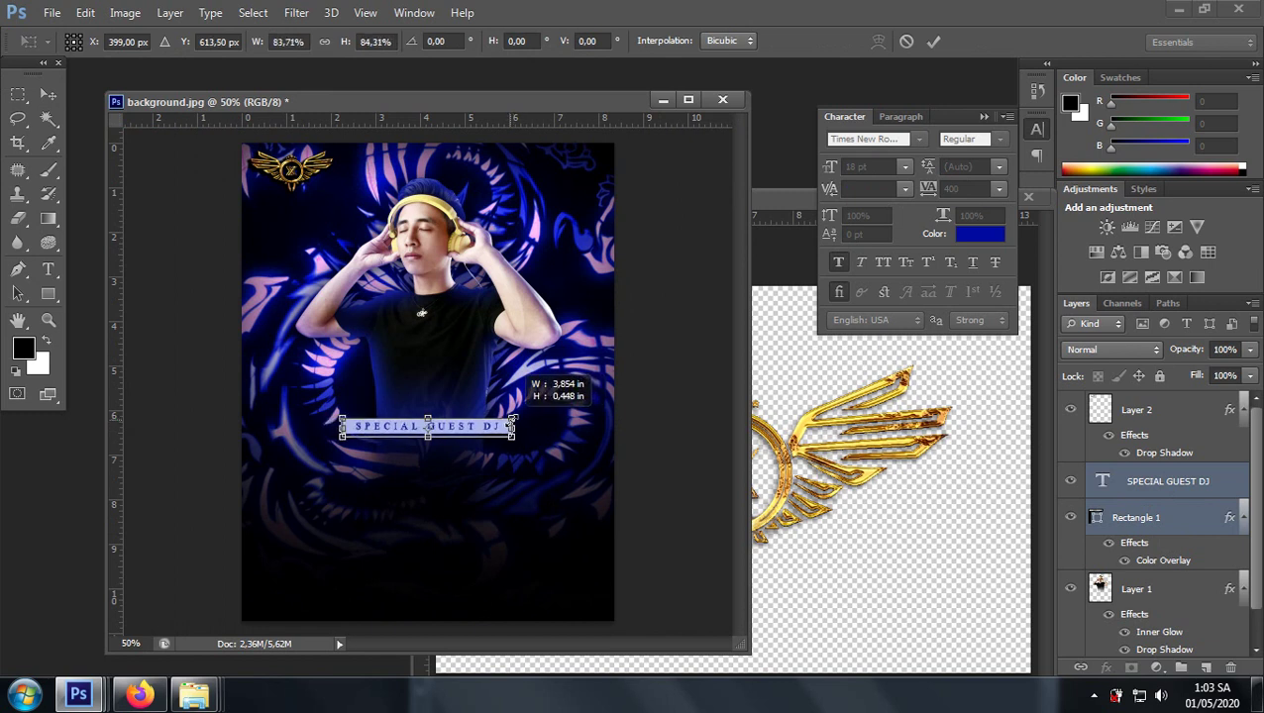
key(Return)
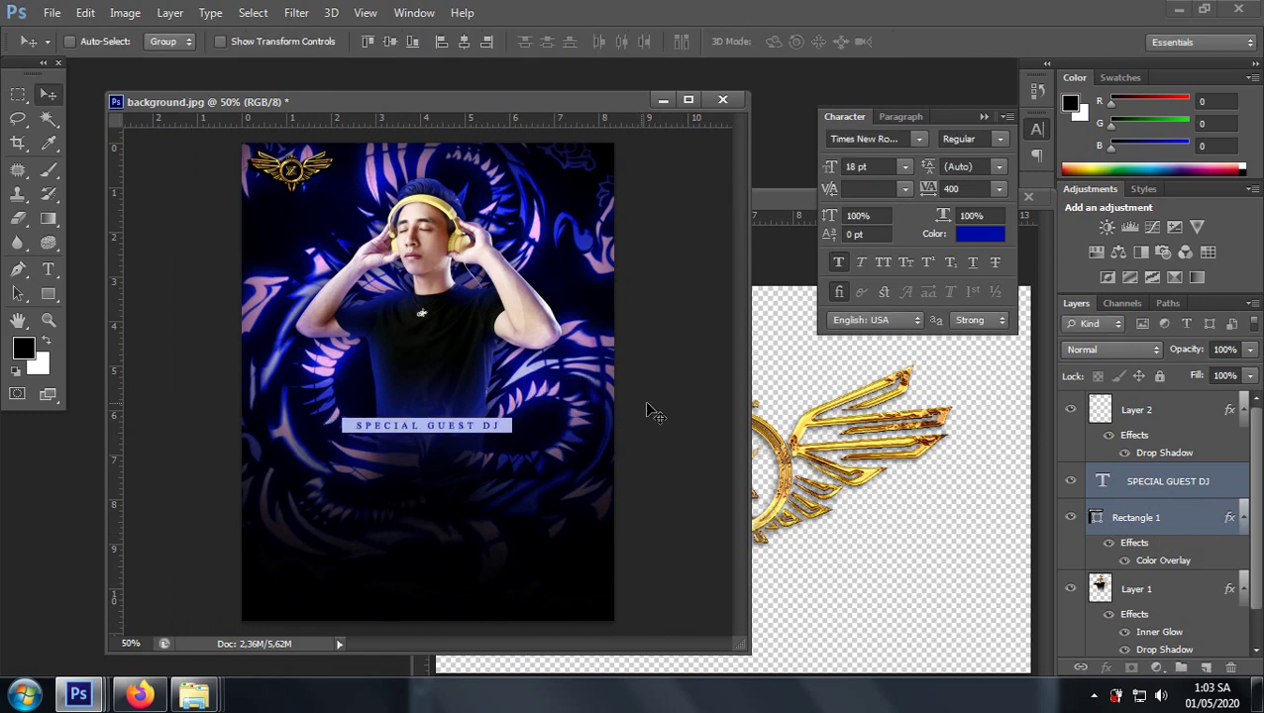
key(t)
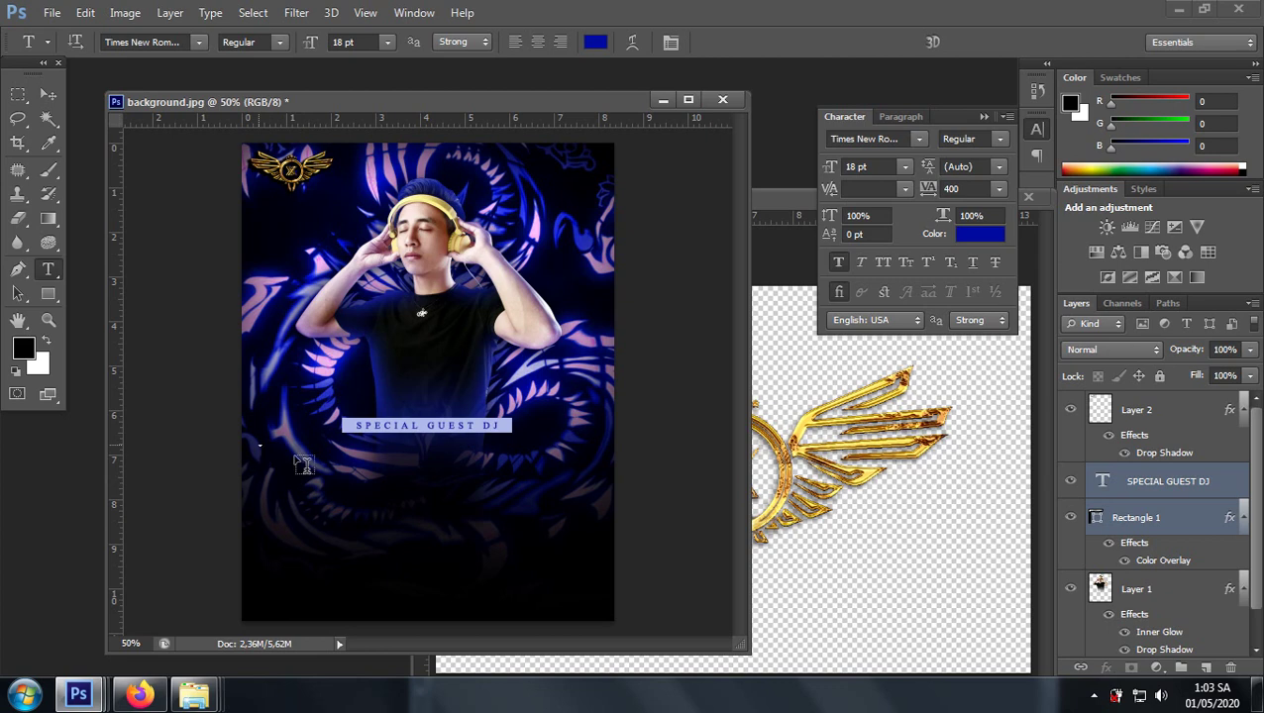
Step: Draw a headline text box below the banner and set its font to UTM Neutra
drag(255, 443, 604, 542)
key(Escape)
click(197, 44)
scroll(188, 455, down, 3)
scroll(218, 483, down, 3)
scroll(222, 487, down, 3)
scroll(267, 534, down, 5)
scroll(310, 502, down, 5)
scroll(310, 494, down, 5)
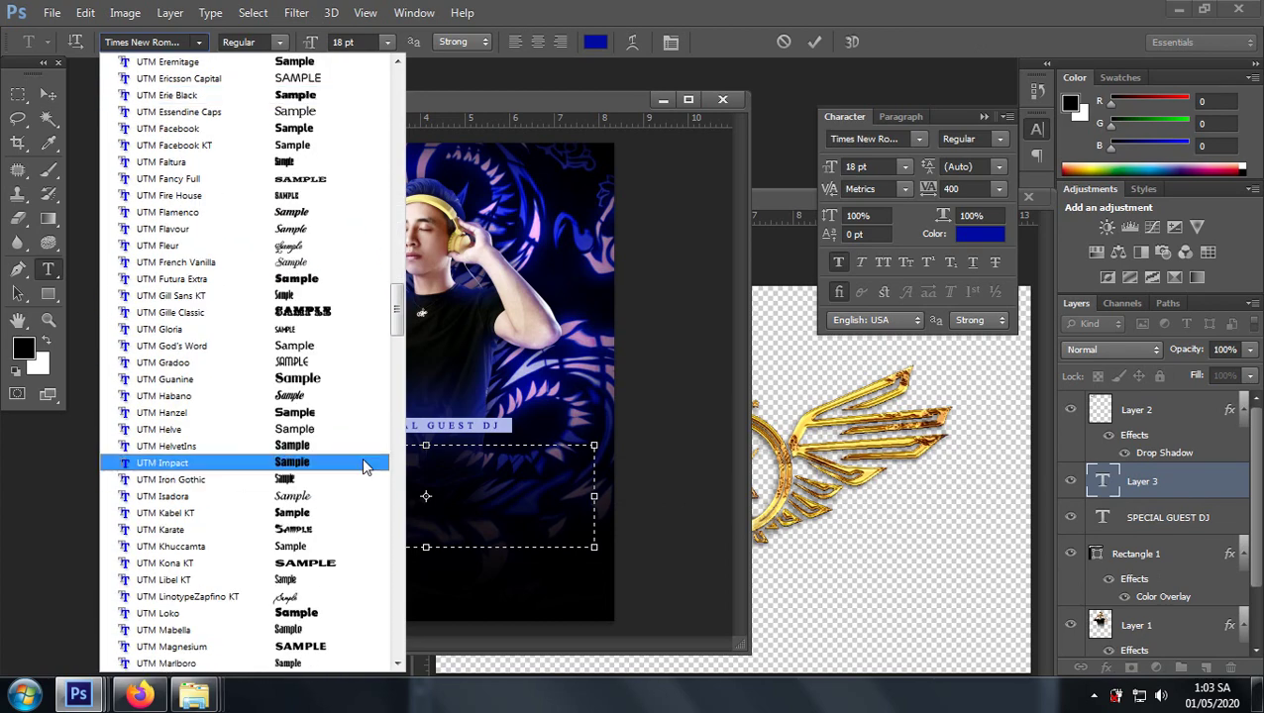
click(363, 463)
click(199, 43)
scroll(259, 379, down, 1)
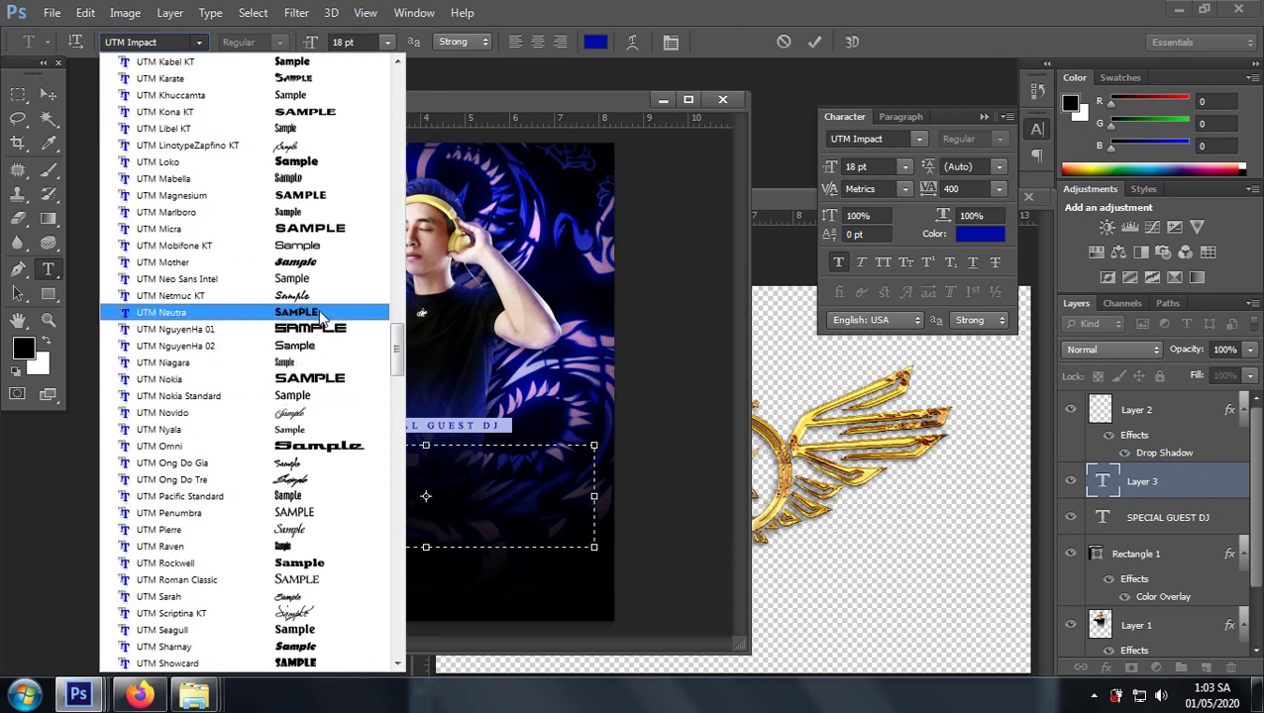
click(322, 313)
Step: Set the headline text to 60 pt and white
click(390, 44)
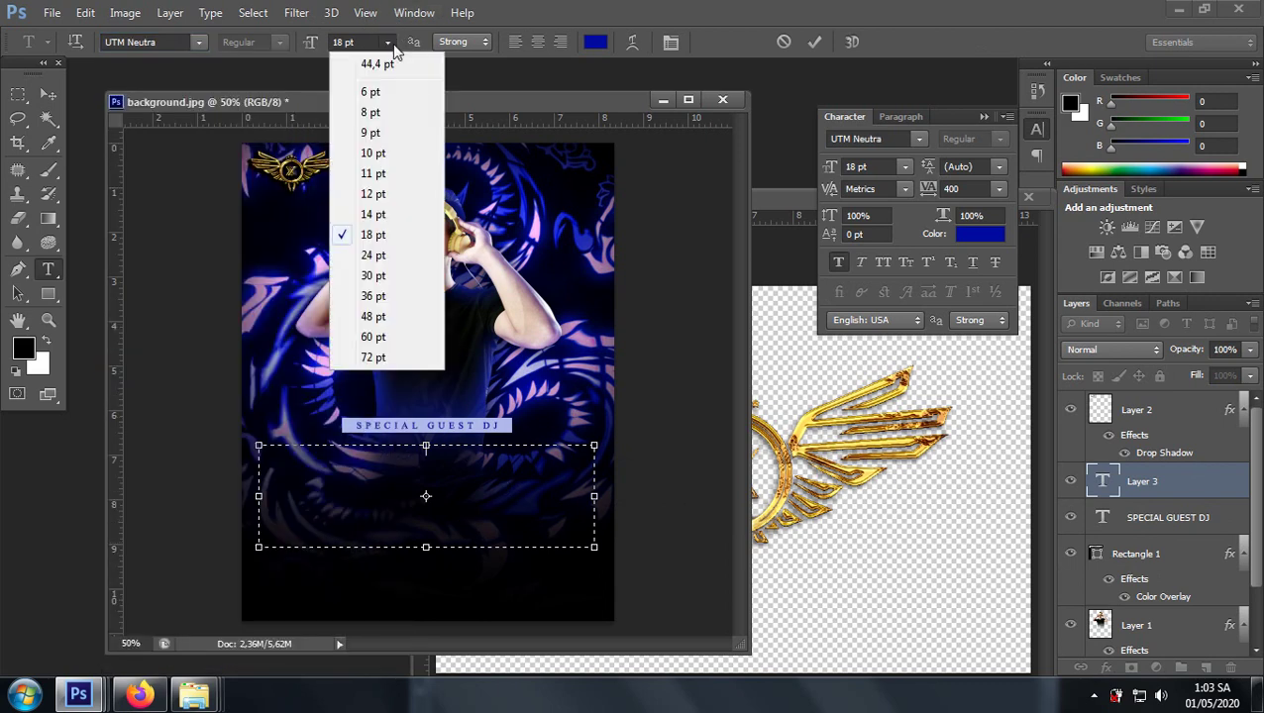
click(394, 339)
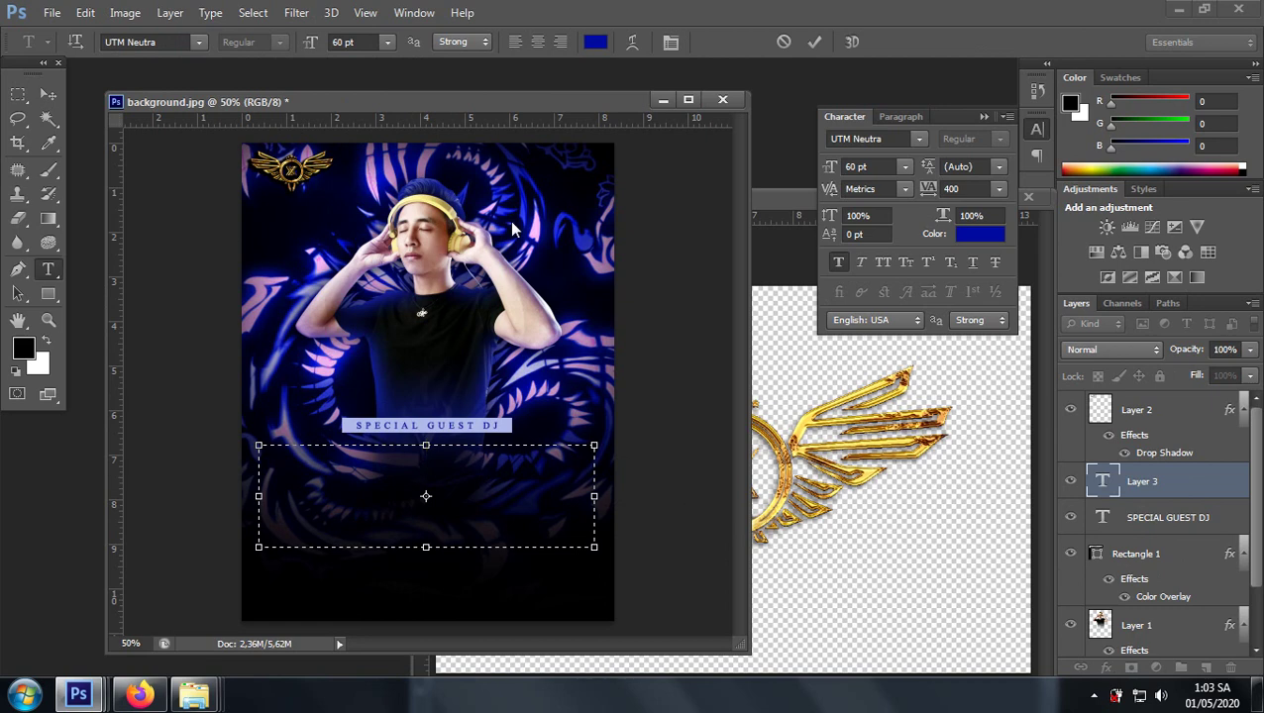
click(595, 42)
drag(826, 287, 743, 180)
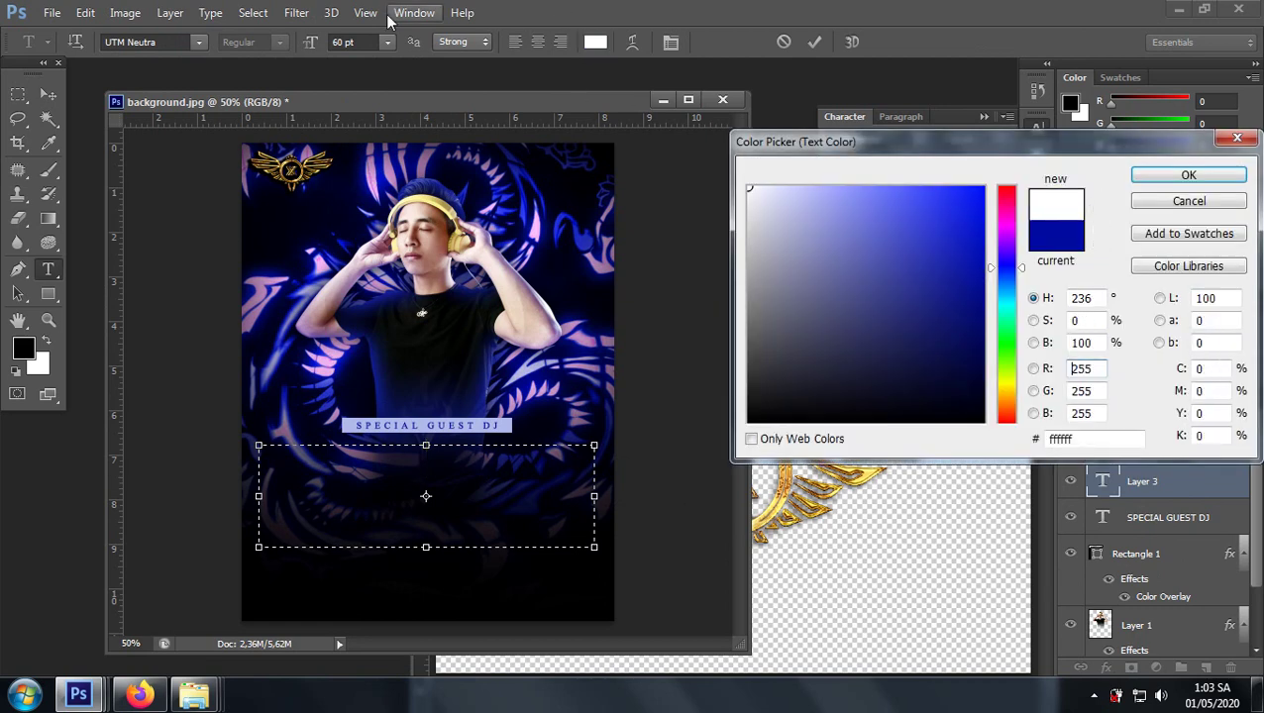
key(Return)
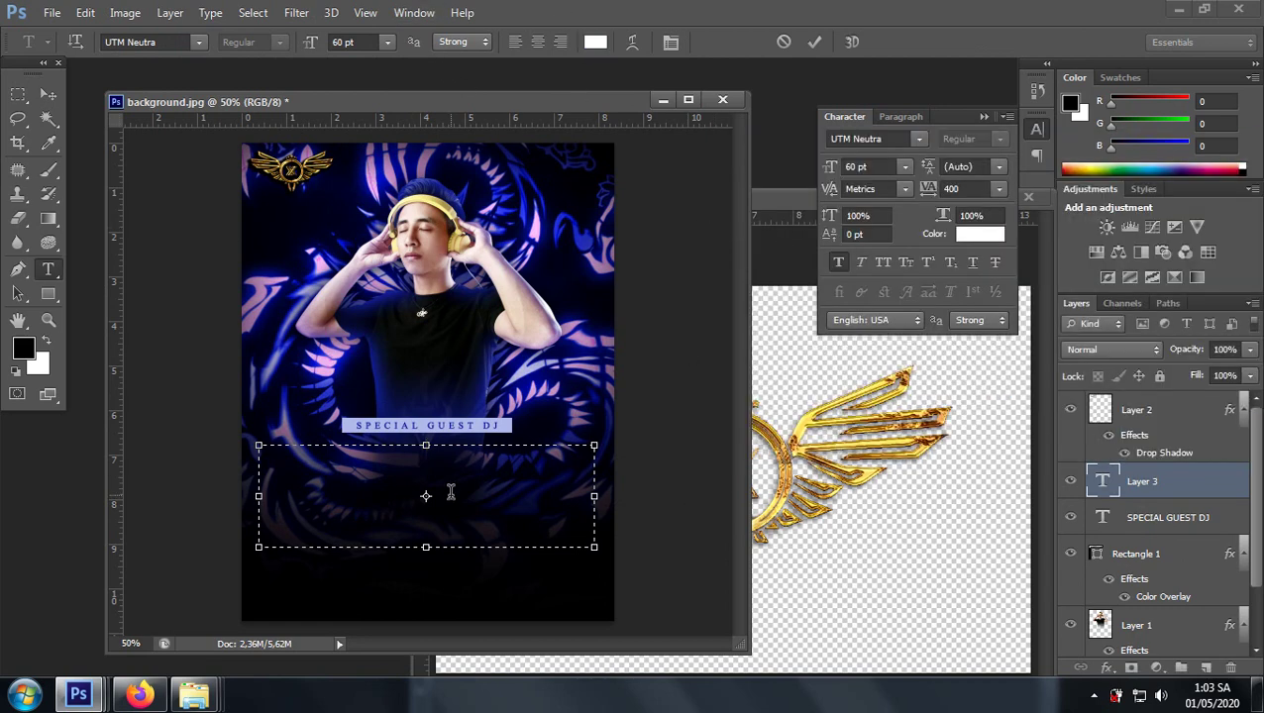
Step: Type 'DJ BILLION' with letter spacing reset to 0 and commit it
text(DJ BI)
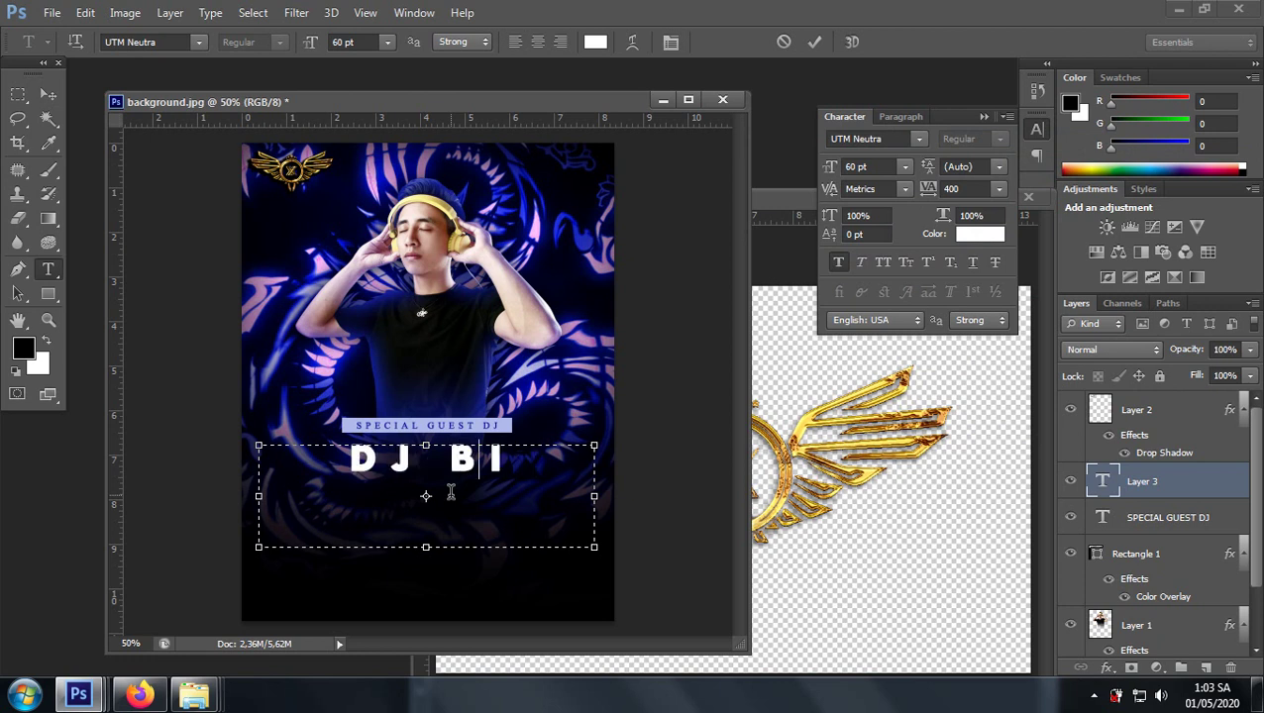
text(ILI)
key(ctrl+a)
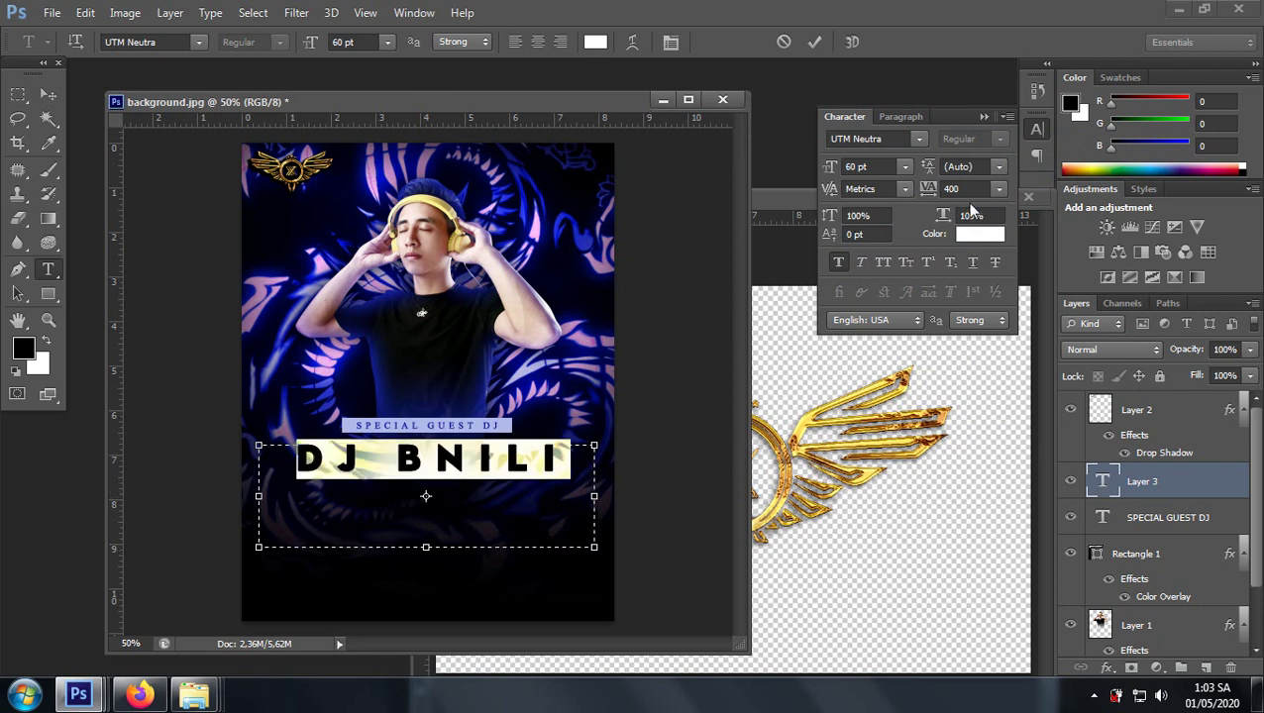
click(999, 188)
click(990, 341)
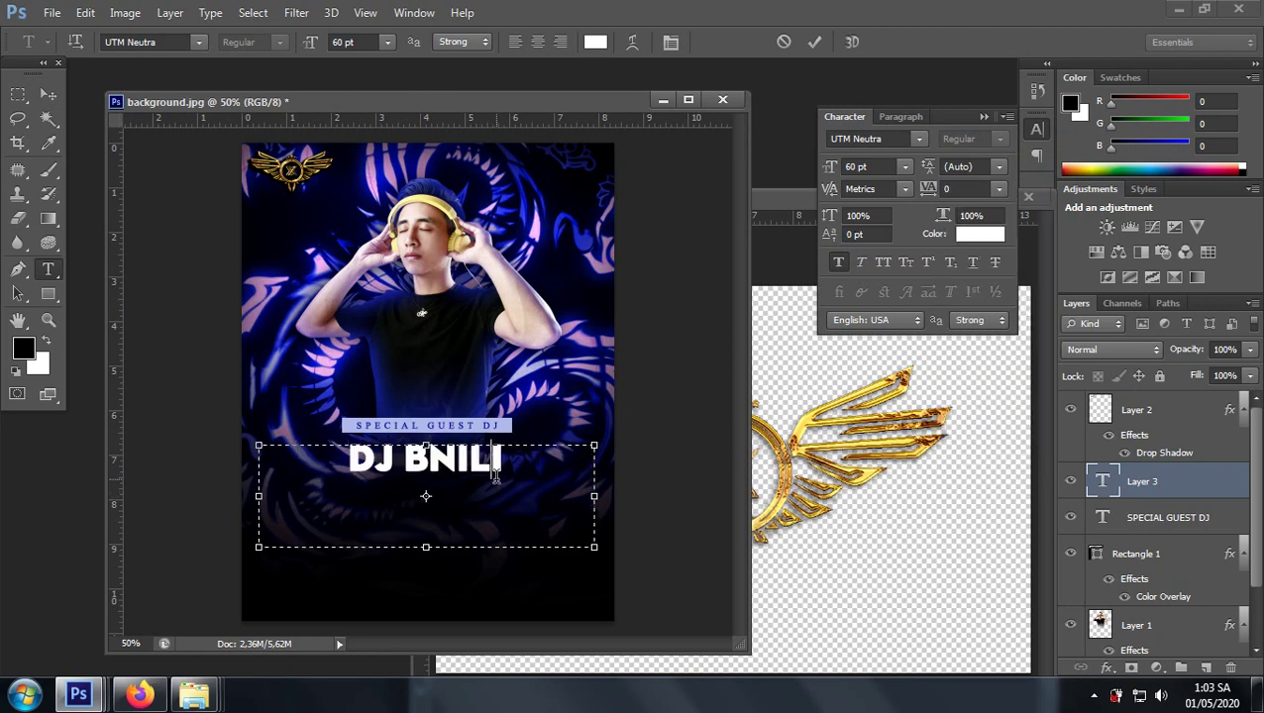
drag(501, 460, 404, 460)
text(BILLION)
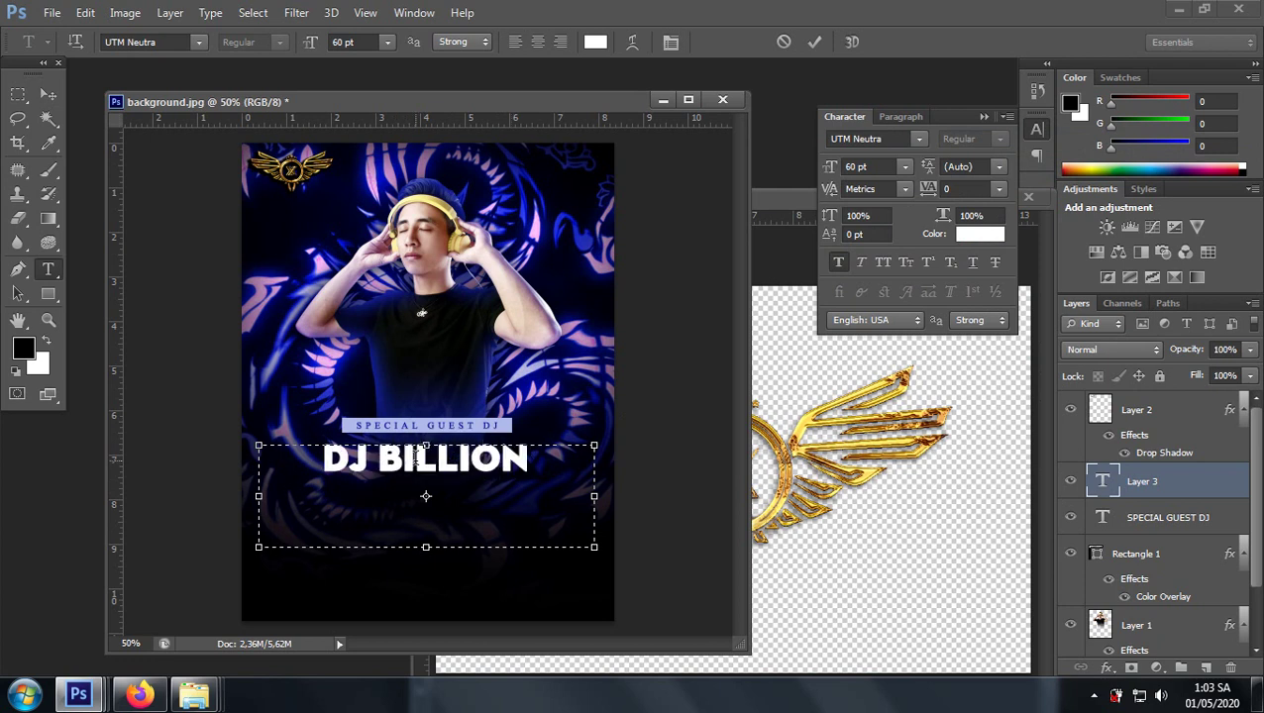
click(48, 93)
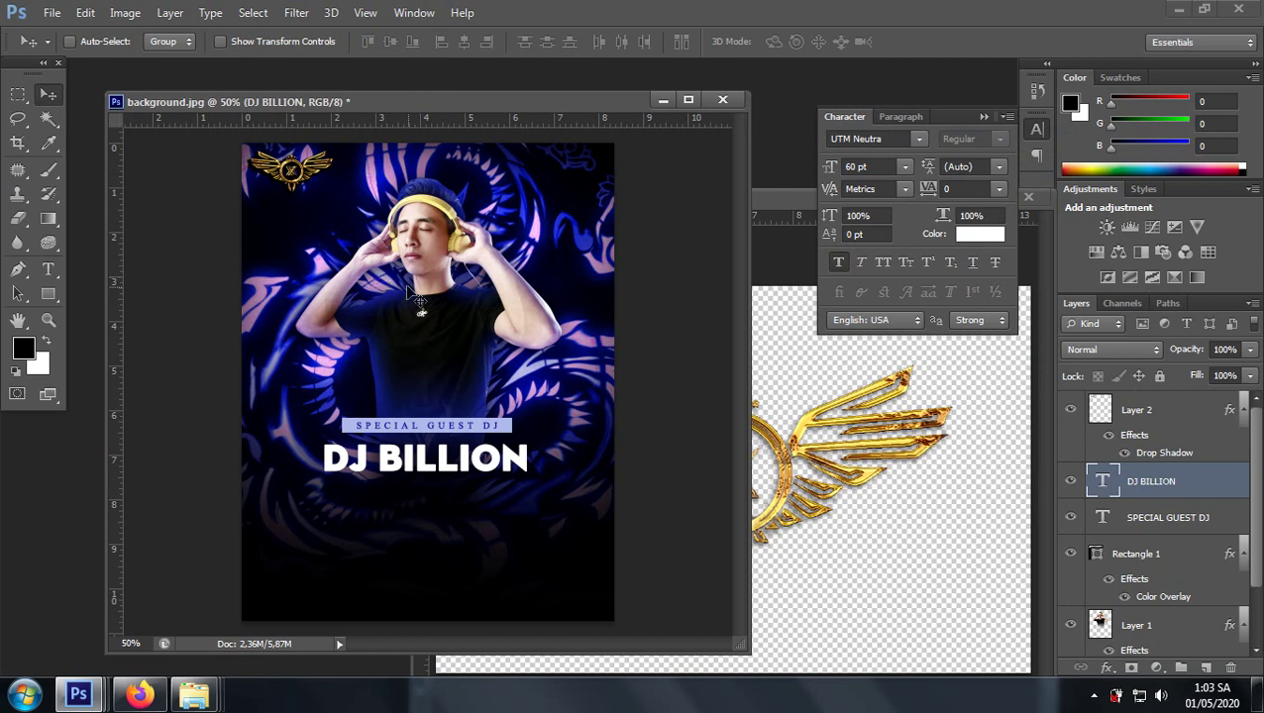
Step: Enlarge the DJ BILLION headline to about 135% and nudge it slightly down
key(ctrl+t)
drag(600, 443, 657, 418)
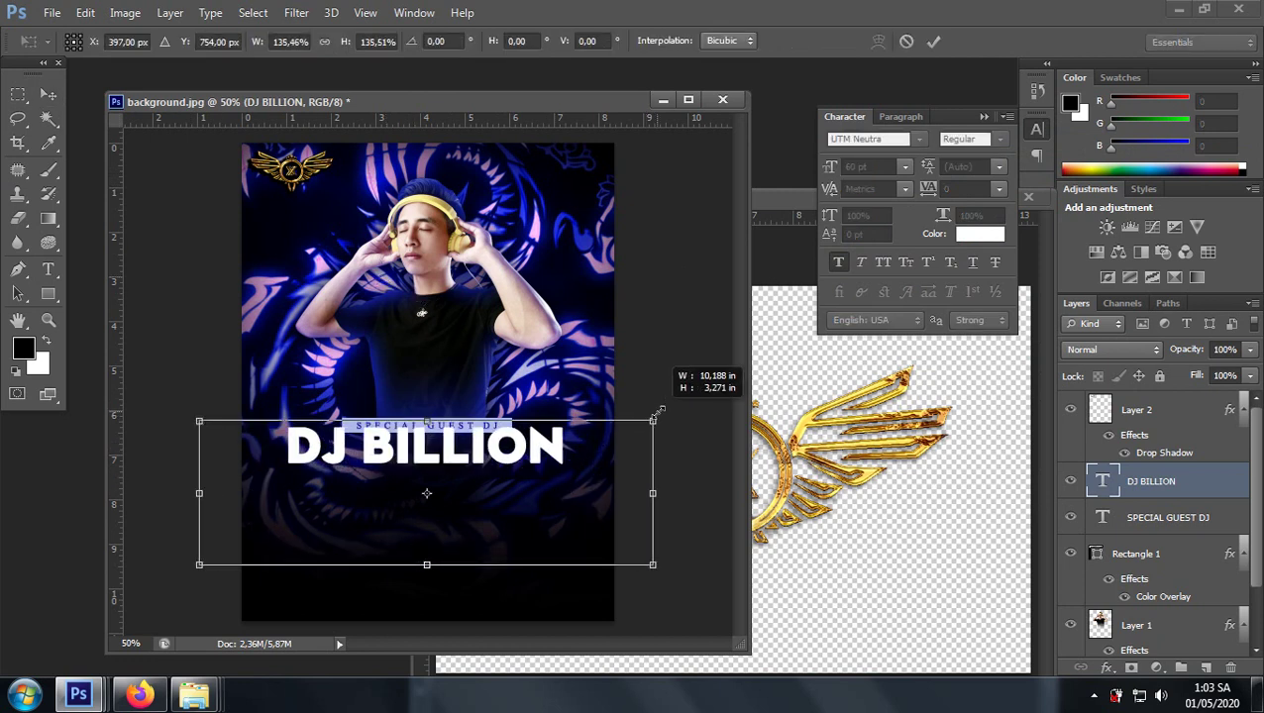
key(Return)
key(Down)
key(Down)
key(Down)
key(Down)
key(Down)
key(Down)
key(Down)
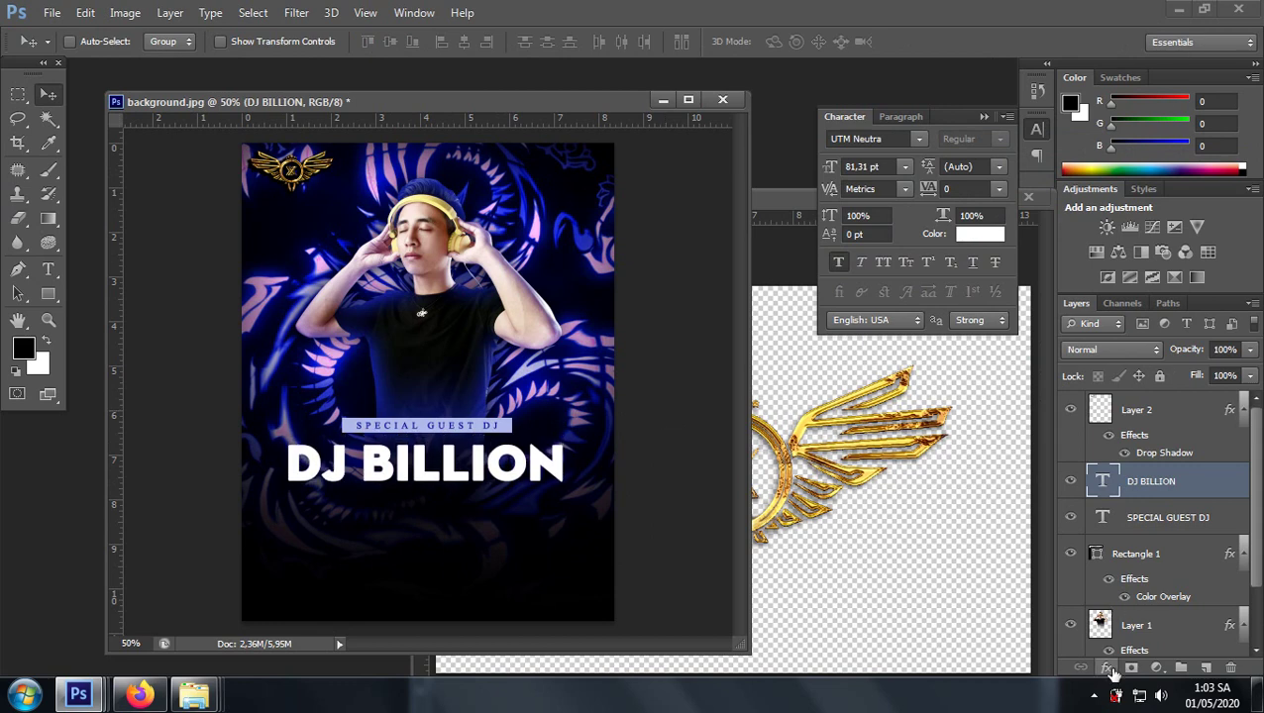
Step: Add a Gradient Overlay to the title with a purple right stop sampled from the poster
click(1107, 666)
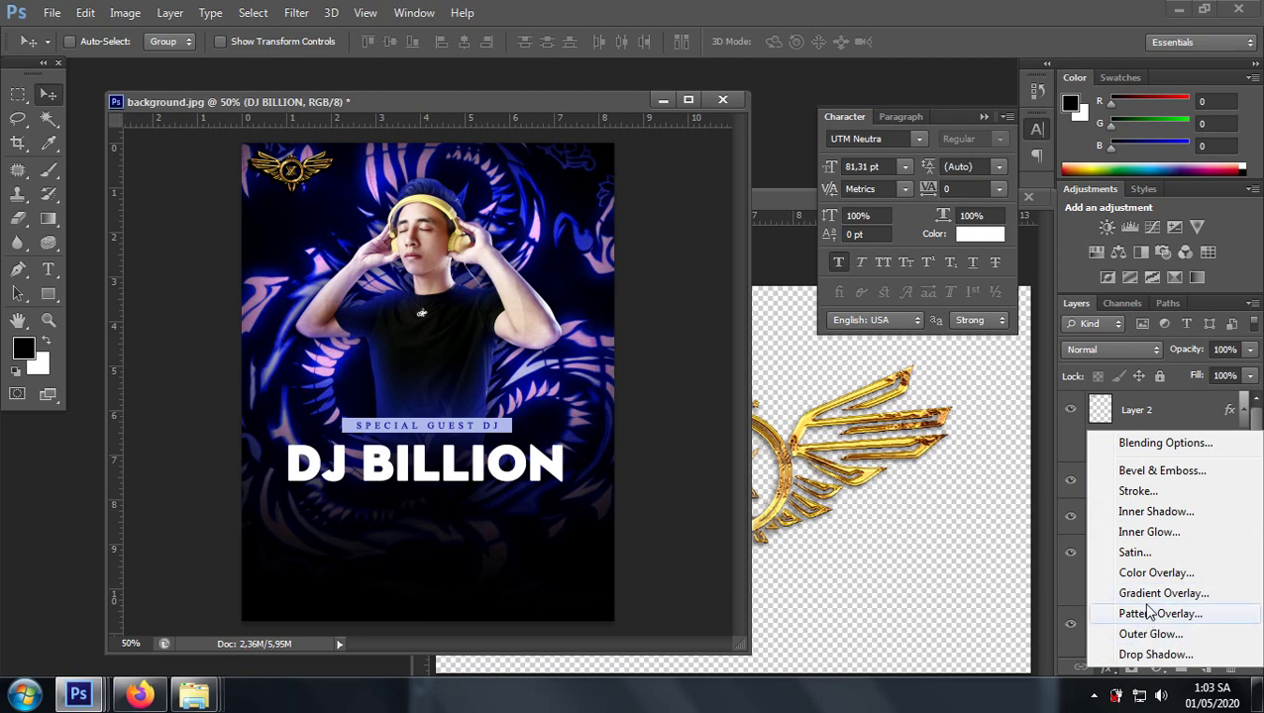
click(1151, 593)
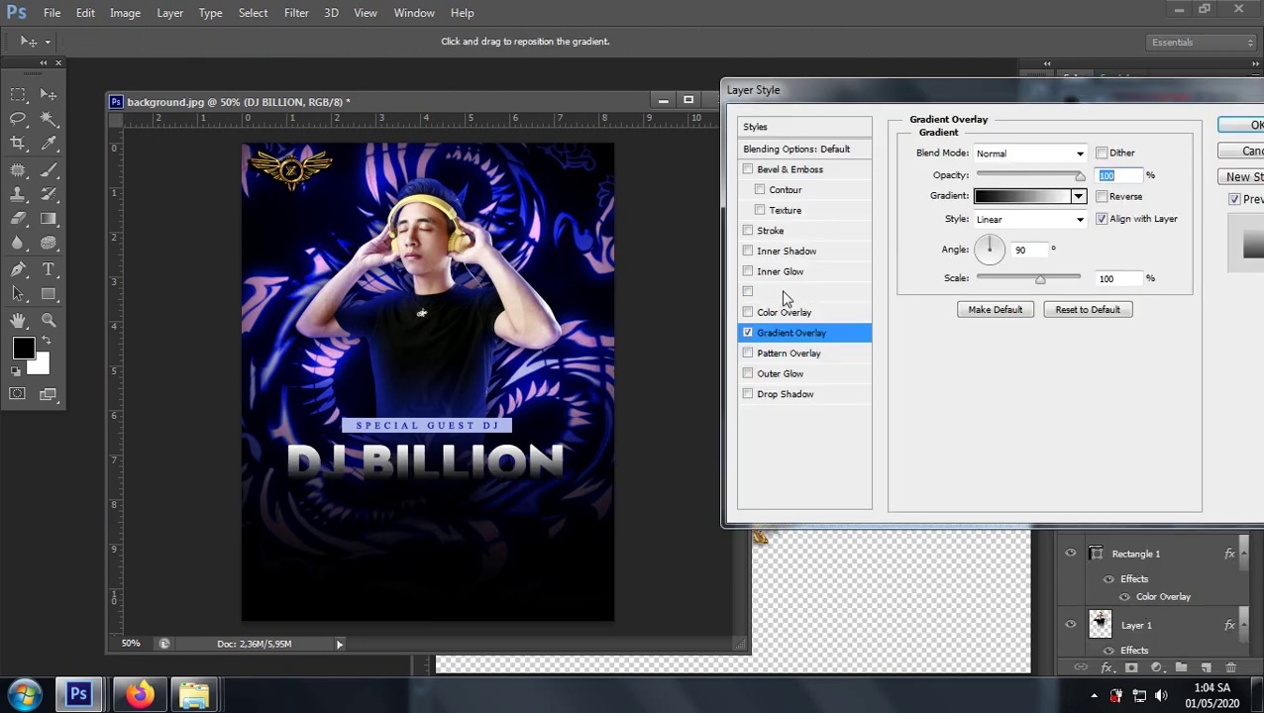
click(1018, 203)
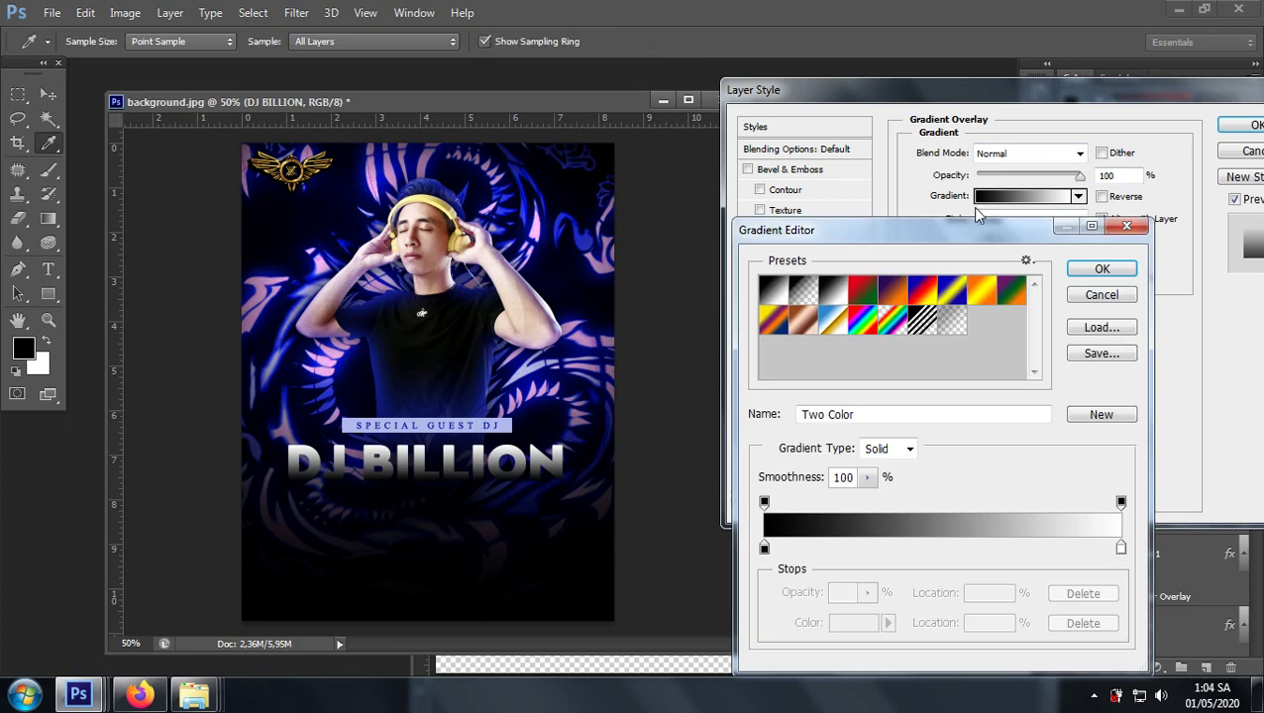
click(764, 549)
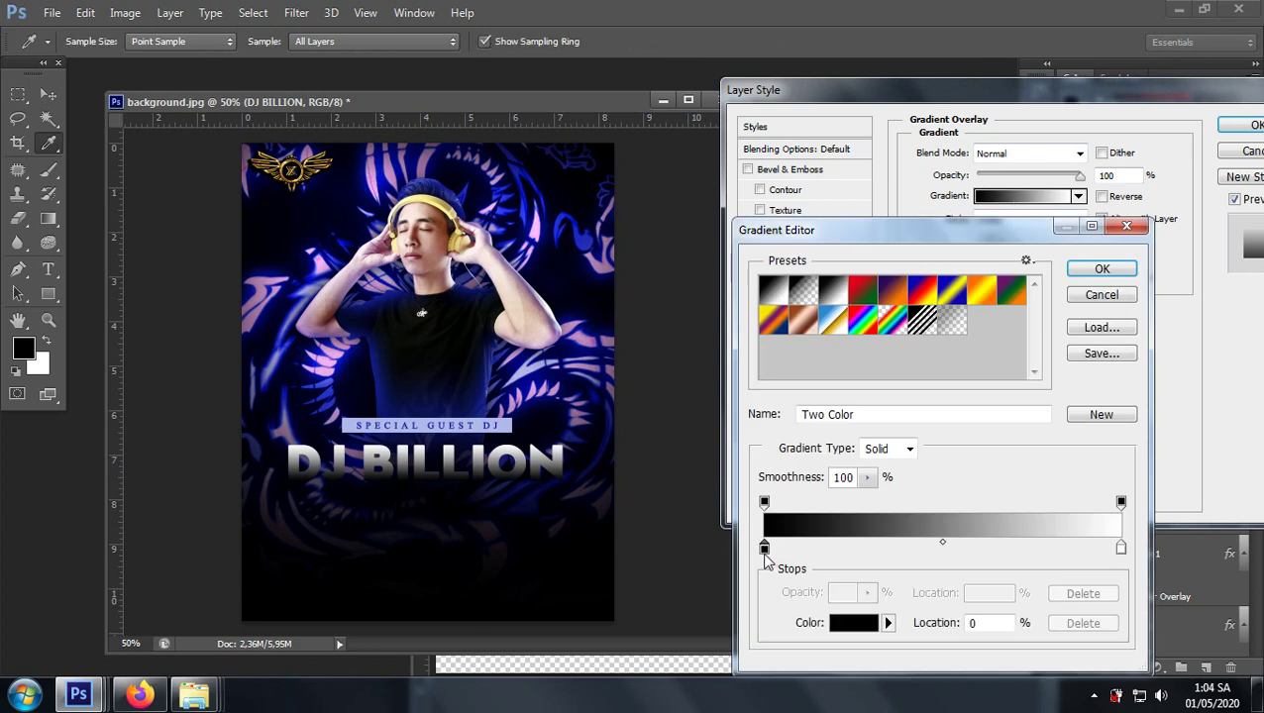
double_click(764, 550)
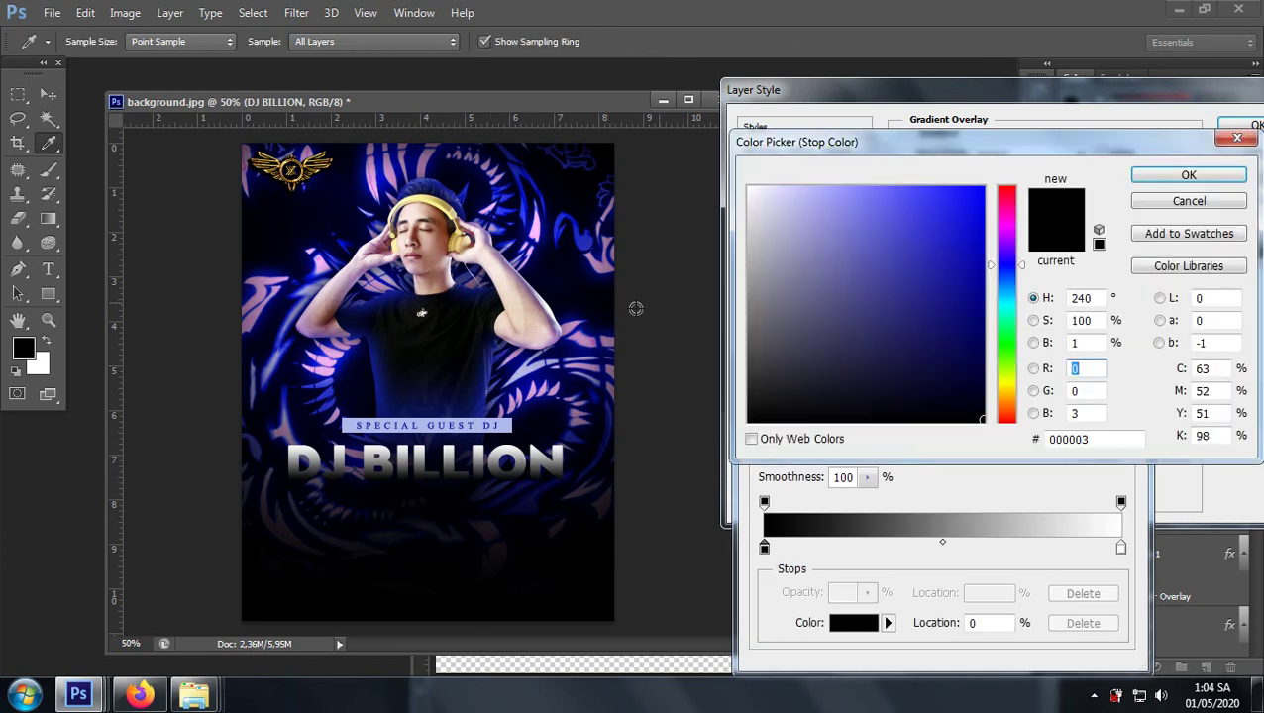
click(1149, 175)
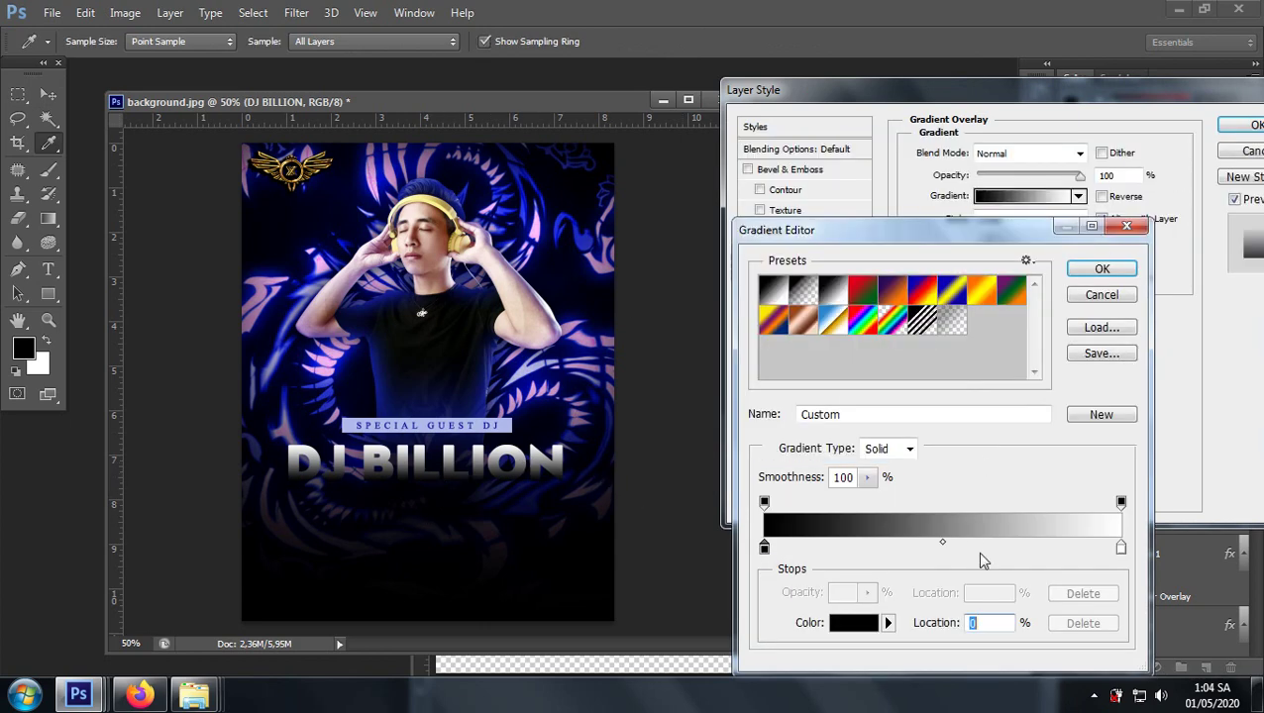
click(1121, 549)
double_click(1121, 548)
click(510, 229)
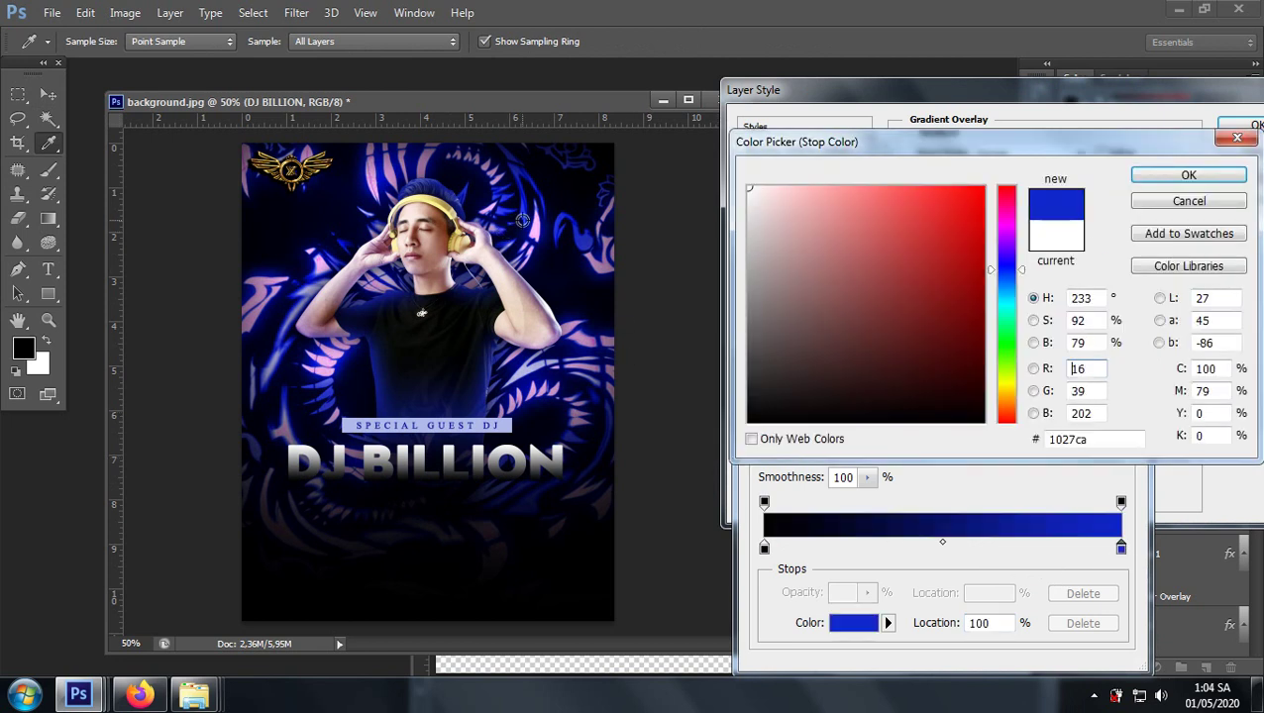
click(533, 227)
click(516, 191)
click(517, 149)
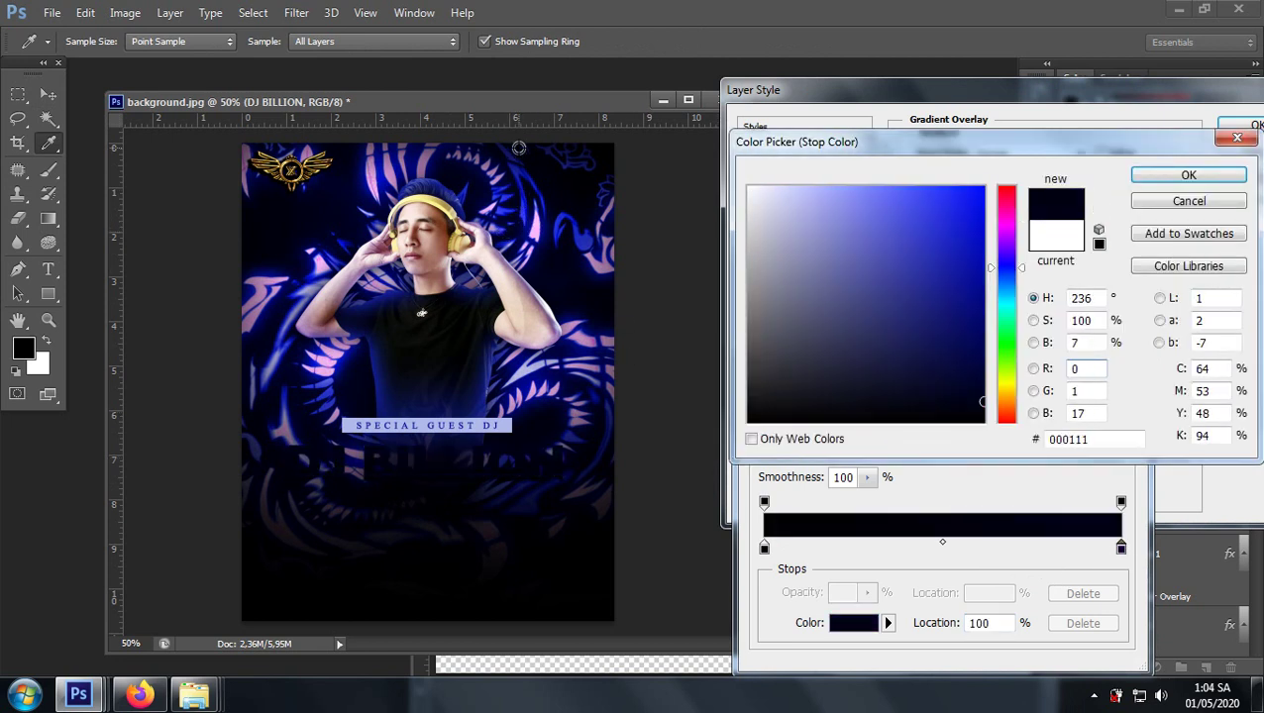
click(385, 164)
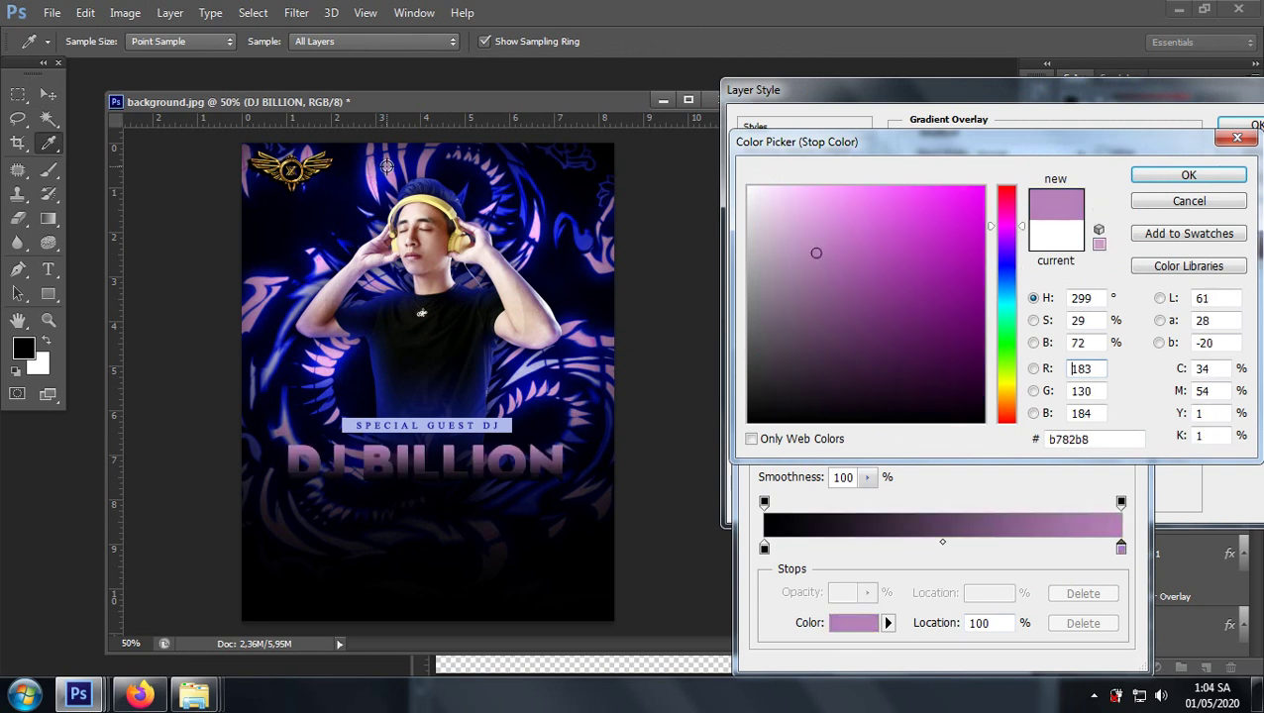
click(286, 372)
drag(289, 375, 260, 291)
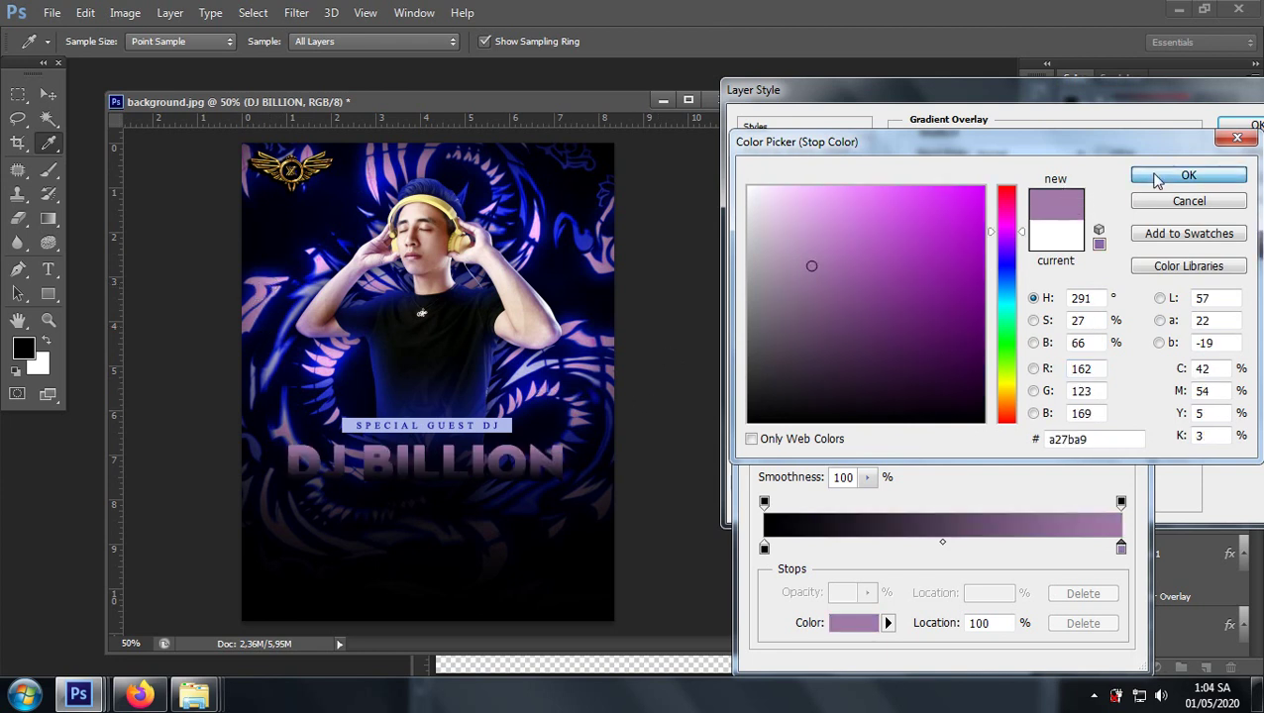
click(1187, 175)
Step: Make the gradient's left stop white, giving a white-to-purple gradient
double_click(763, 547)
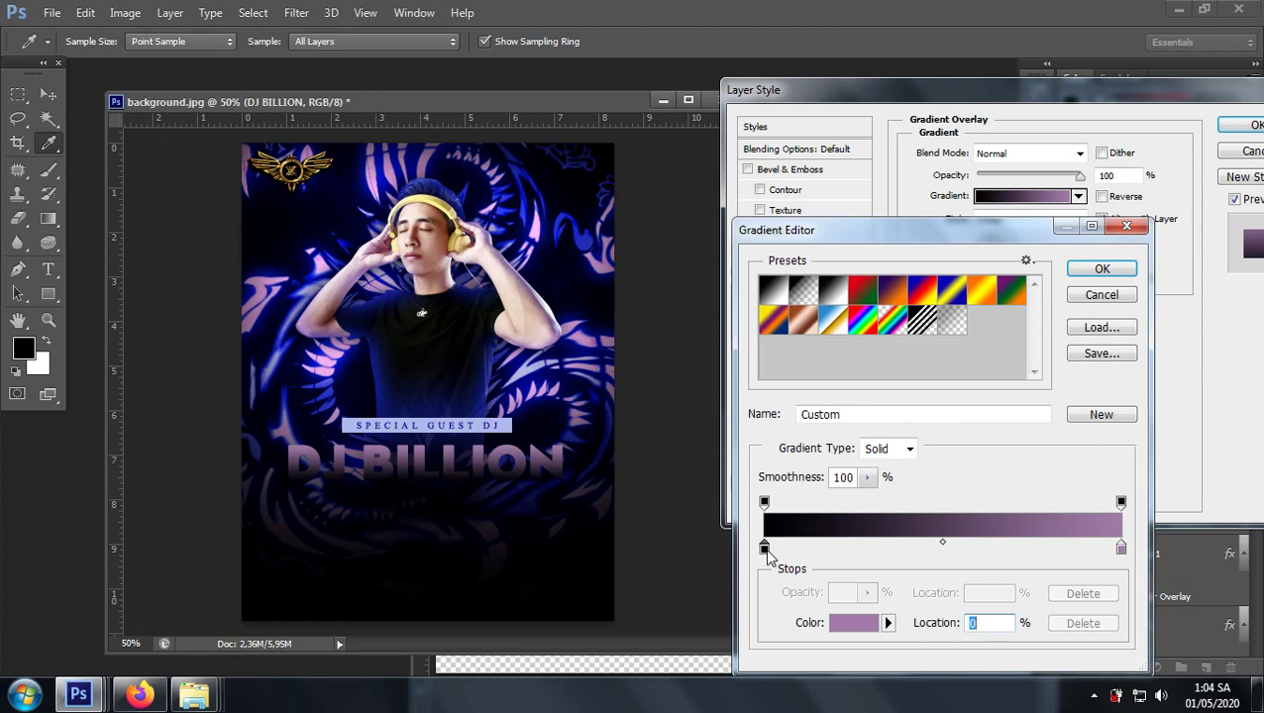
click(846, 330)
drag(846, 329, 748, 187)
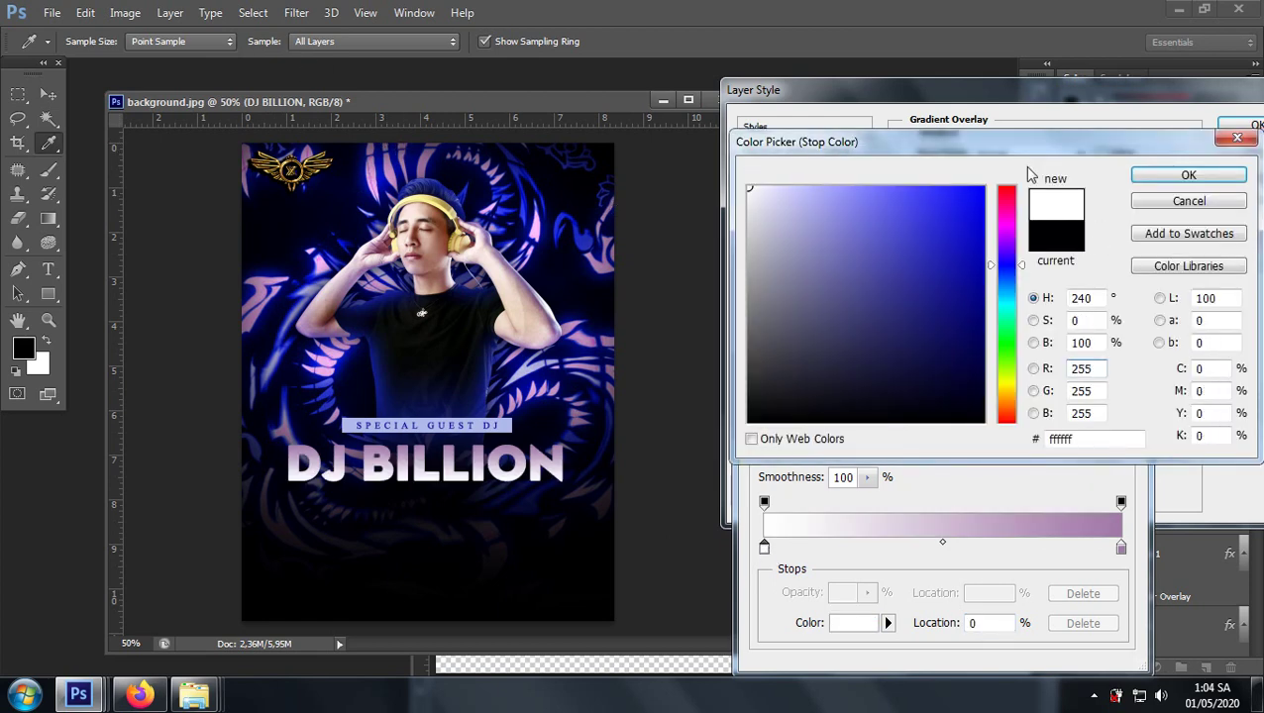
click(1187, 175)
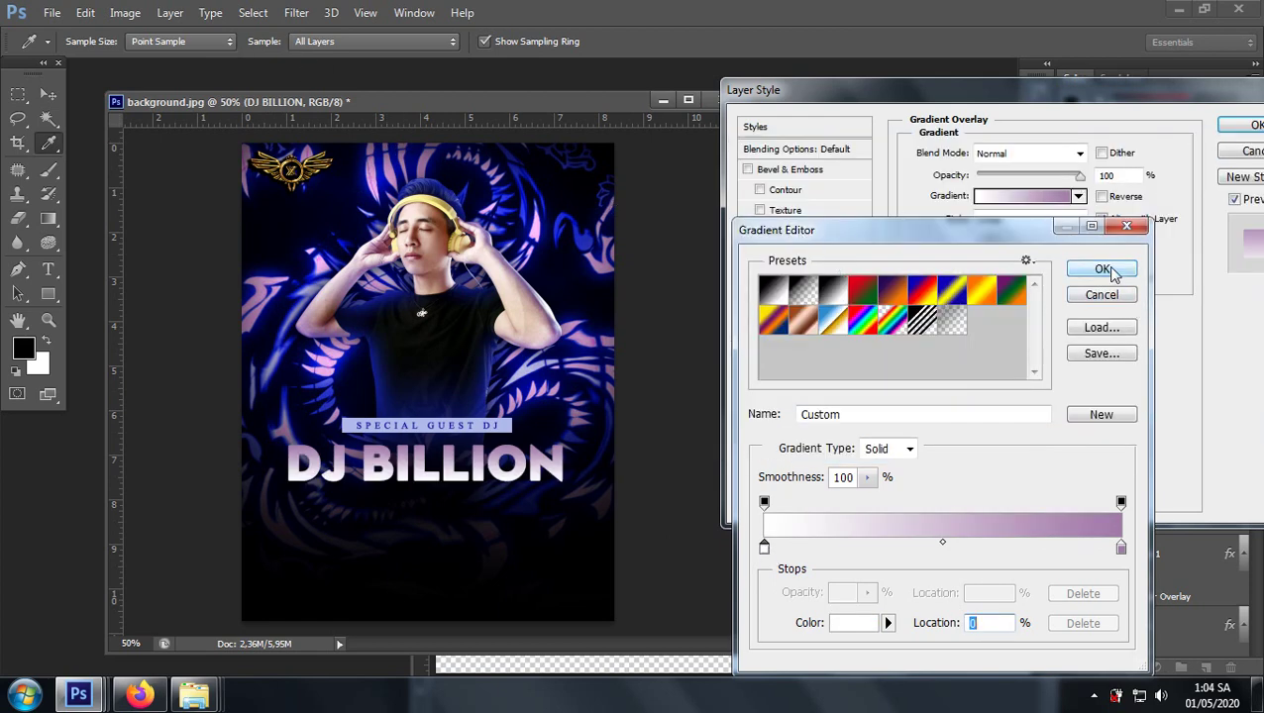
click(1102, 269)
Step: Add a Bevel & Emboss with increased size and depth to the title
click(747, 171)
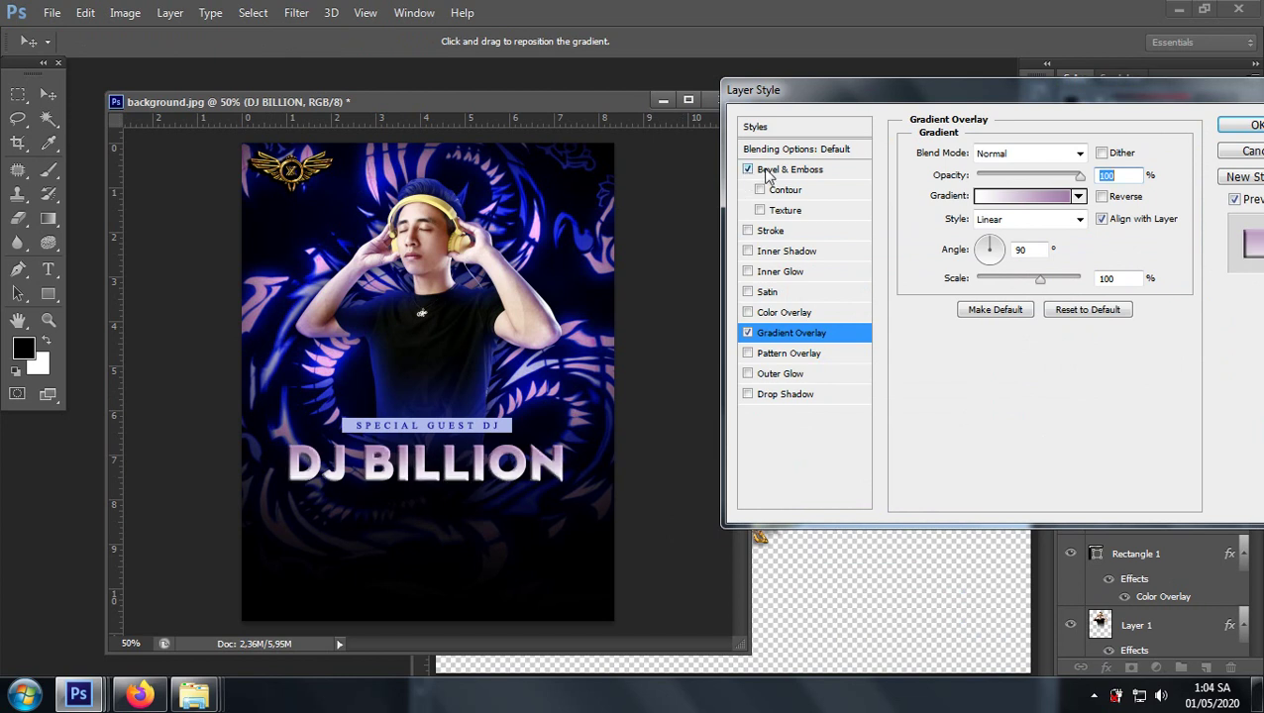
mouse_move(998, 249)
mouse_down()
mouse_move(1012, 252)
mouse_move(988, 254)
mouse_up()
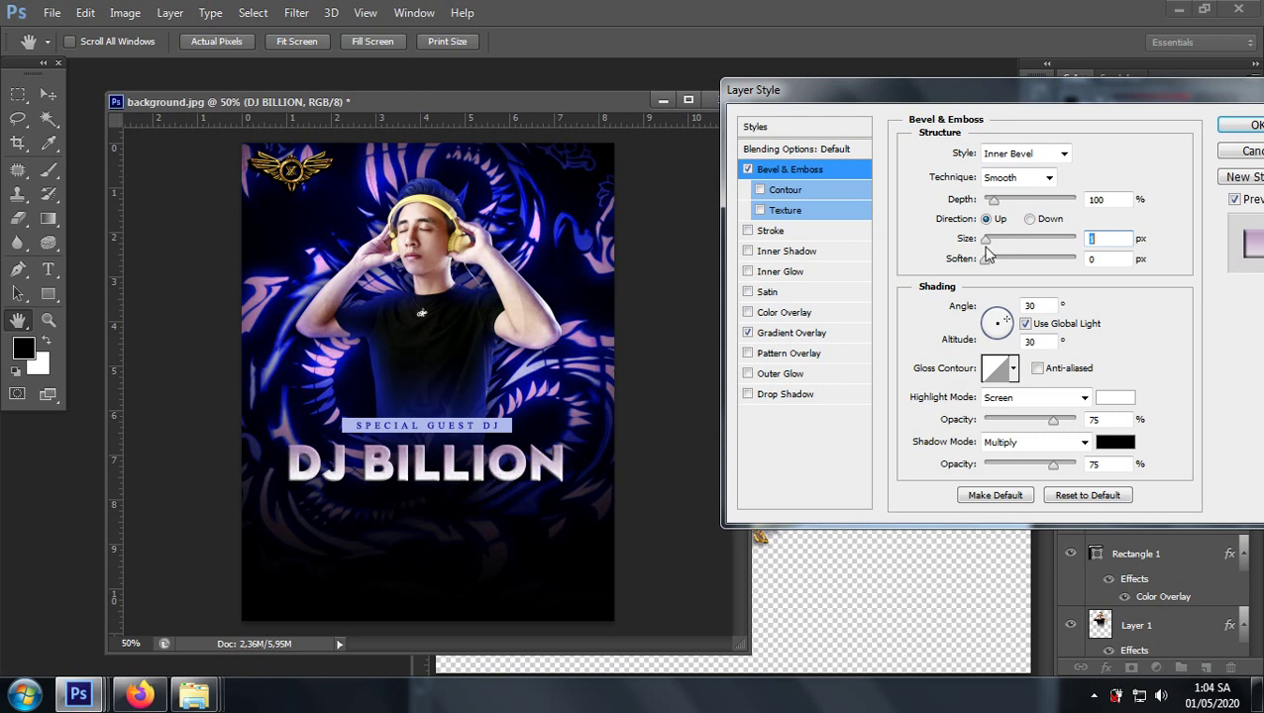
drag(994, 199, 1062, 199)
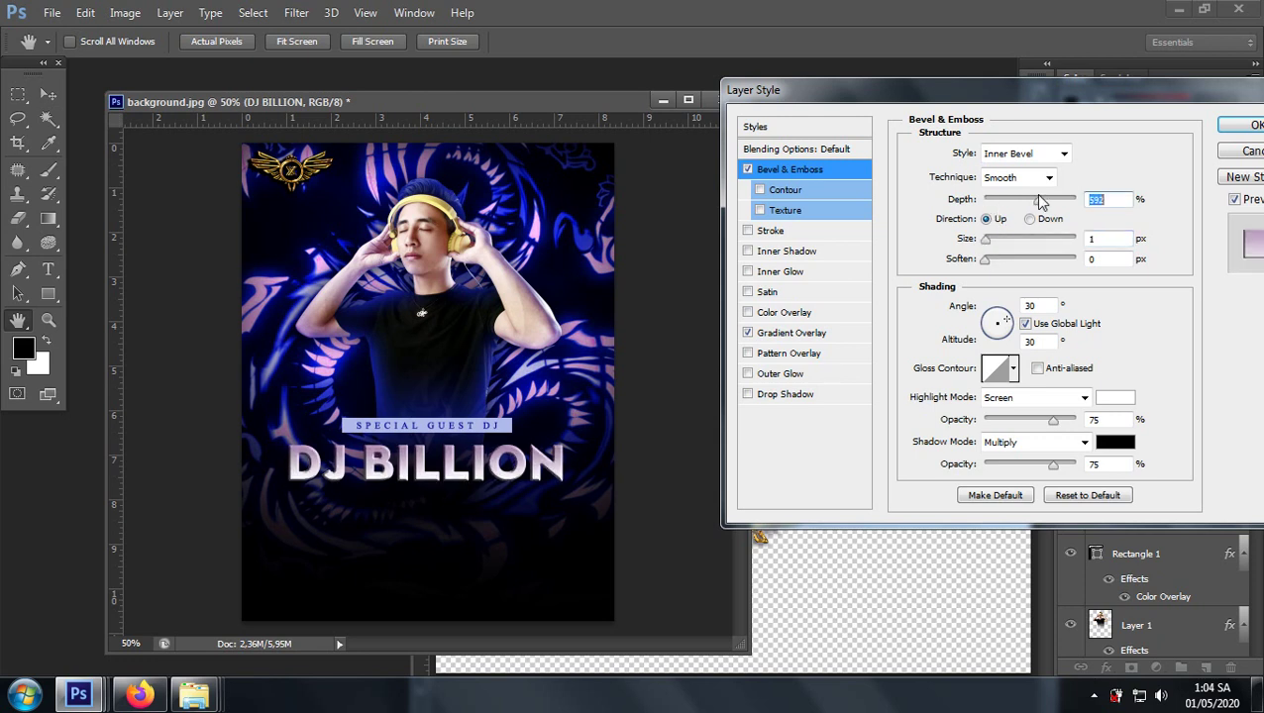
click(1249, 125)
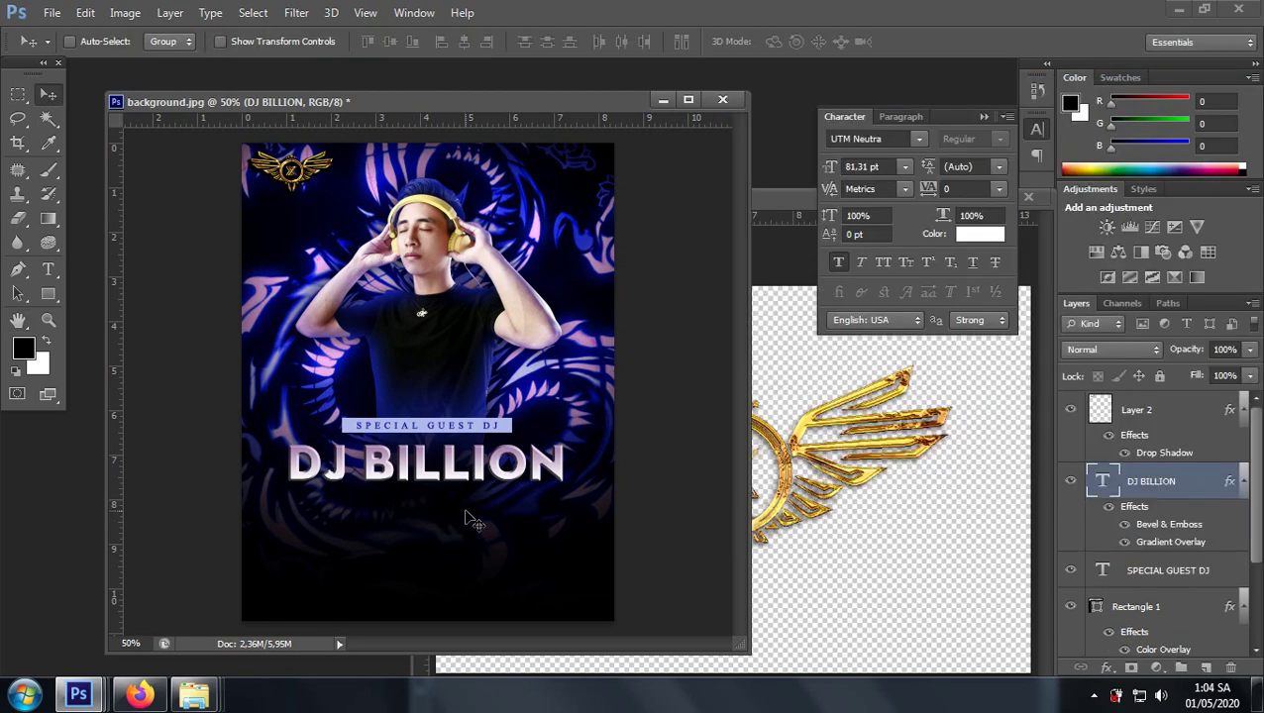
Step: Duplicate the DJ BILLION layer below the title and set the copy's text to 30 pt
key(ctrl+j)
drag(477, 497, 474, 538)
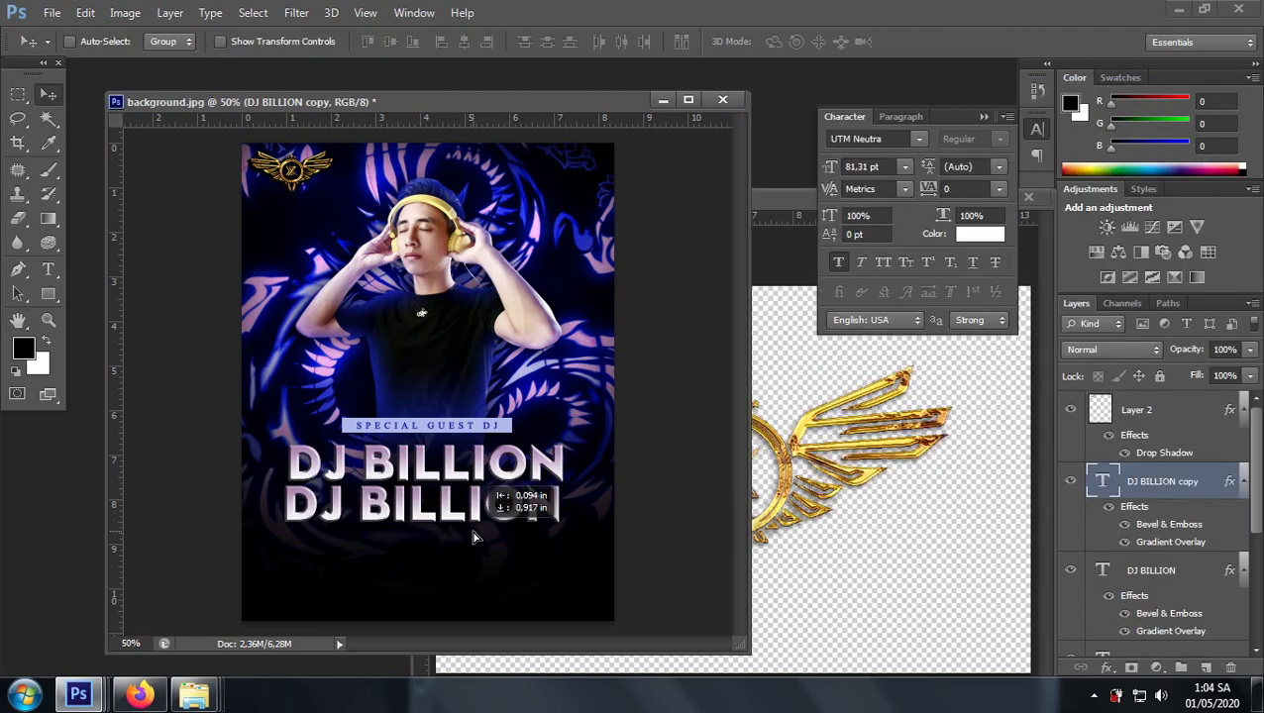
key(t)
drag(561, 505, 284, 505)
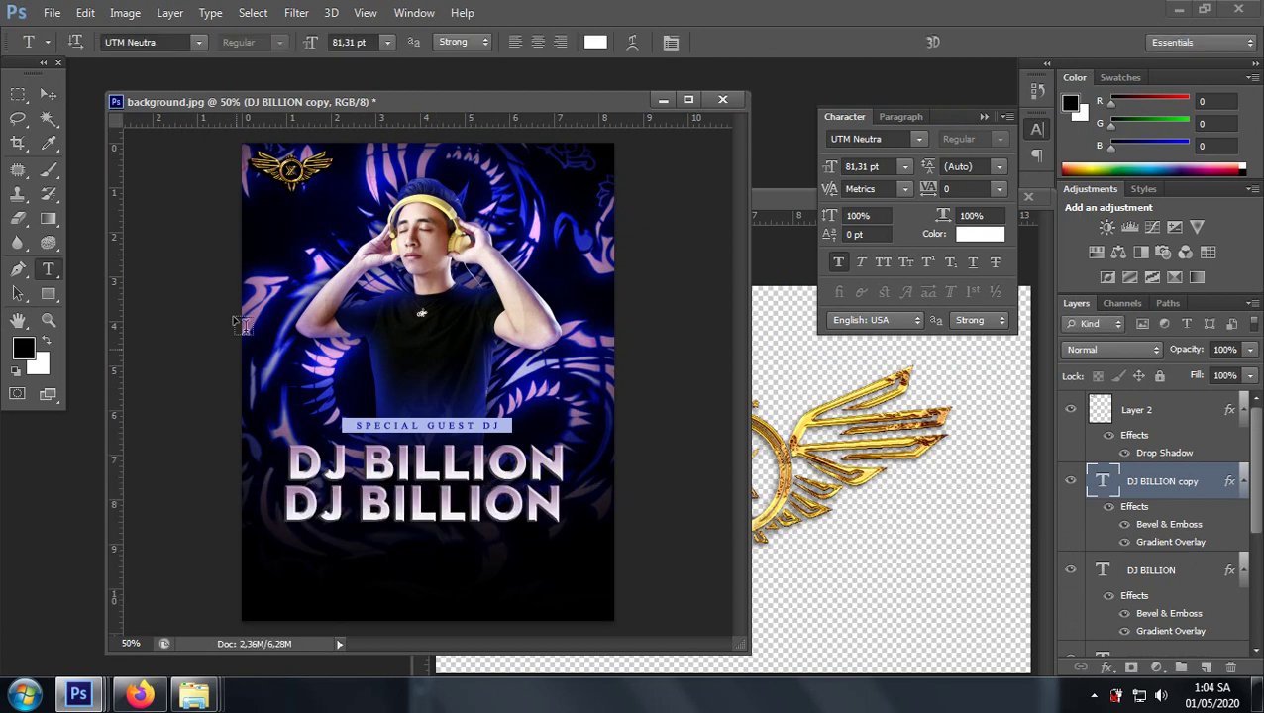
double_click(332, 490)
click(331, 490)
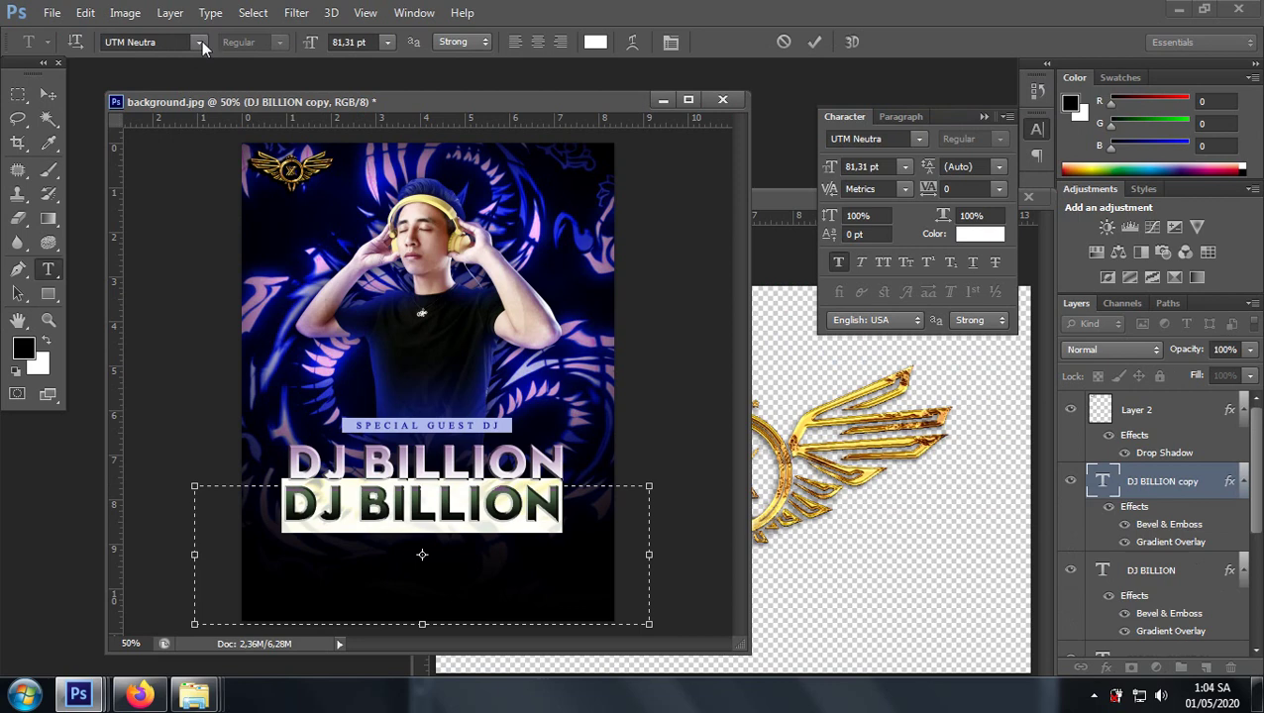
click(387, 41)
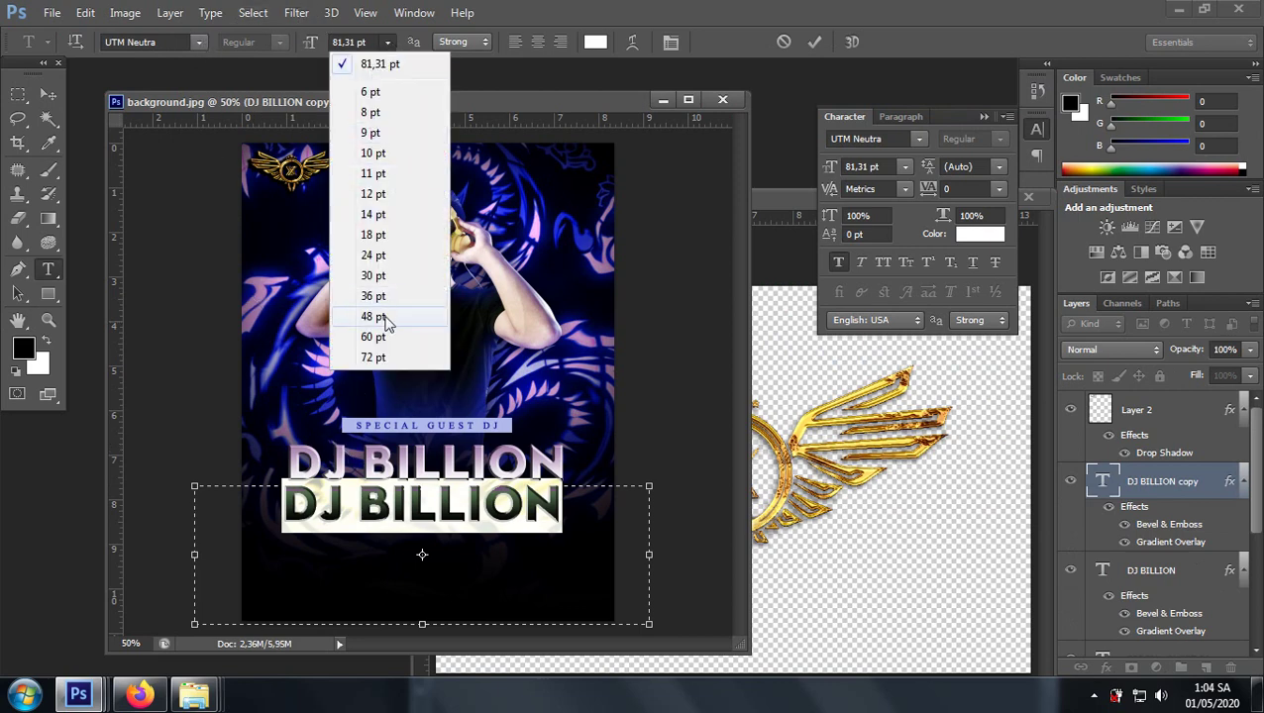
click(400, 283)
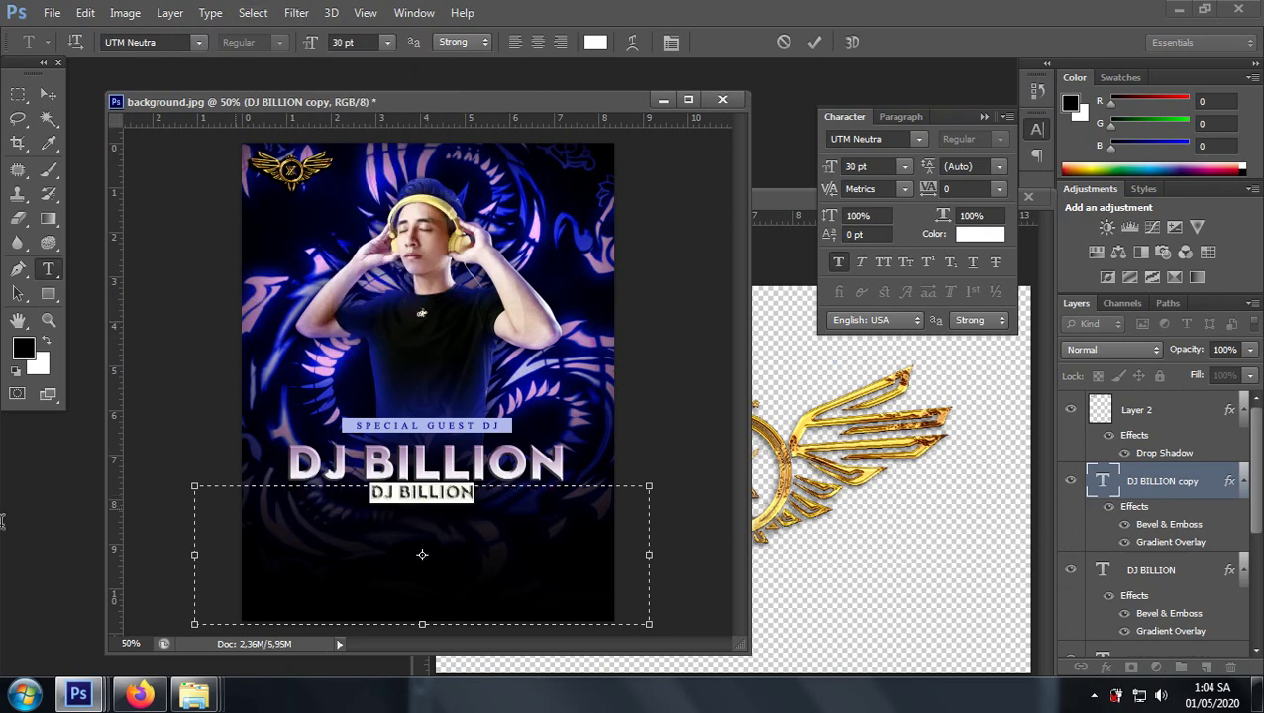
Step: Replace the copy's text with the date 'THỨ 7 - 08/03/2020' and nudge it down
text(THWS)
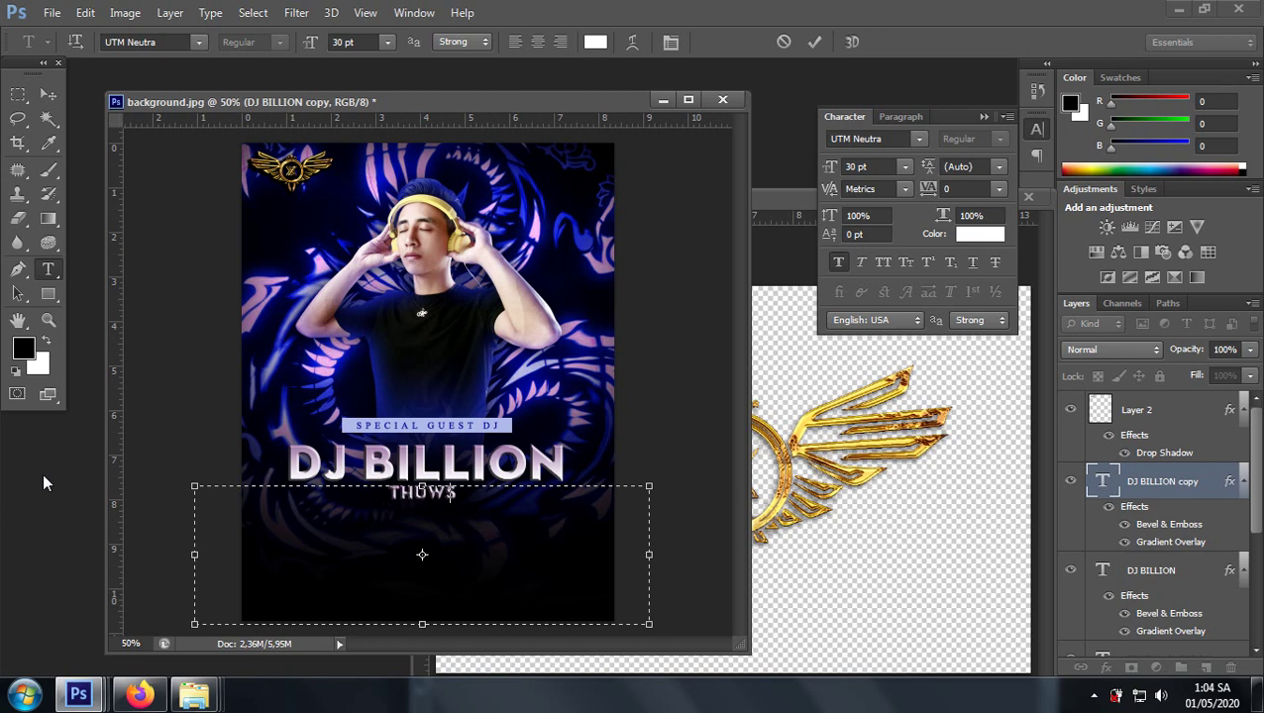
key(BackSpace)
key(BackSpace)
key(BackSpace)
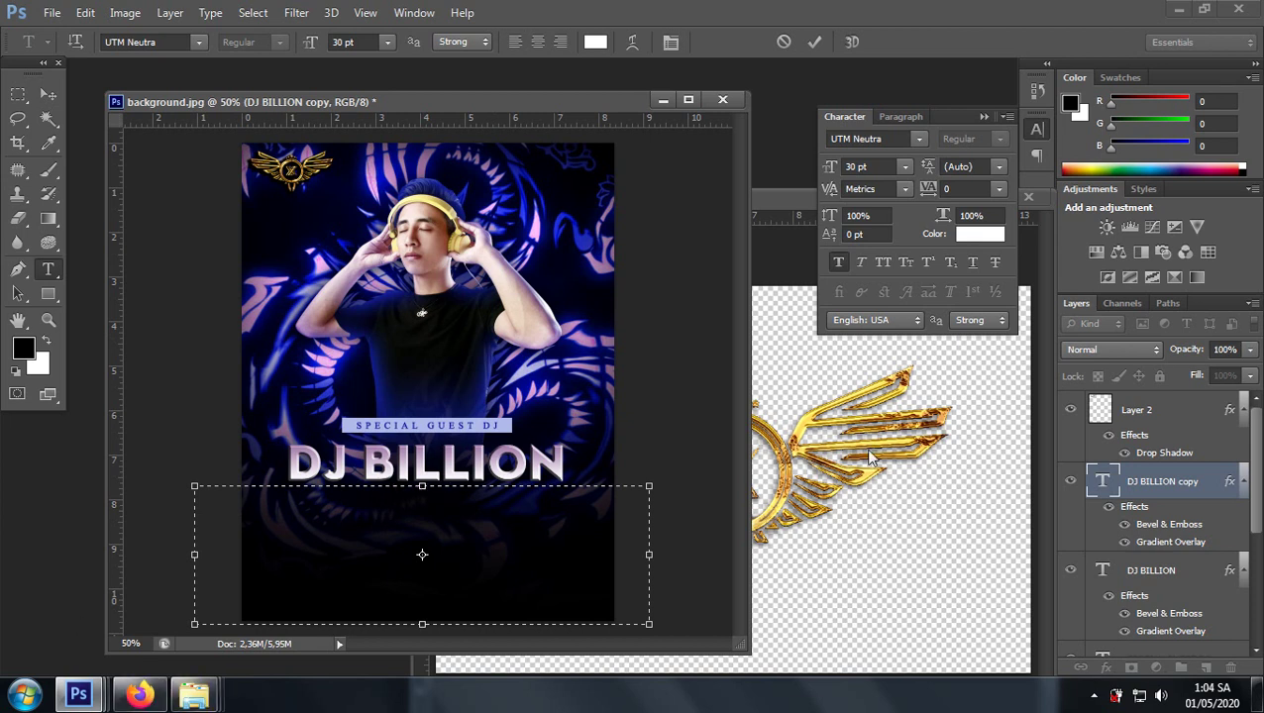
click(1093, 695)
click(526, 540)
text(THỦ)
text( 7)
text( -)
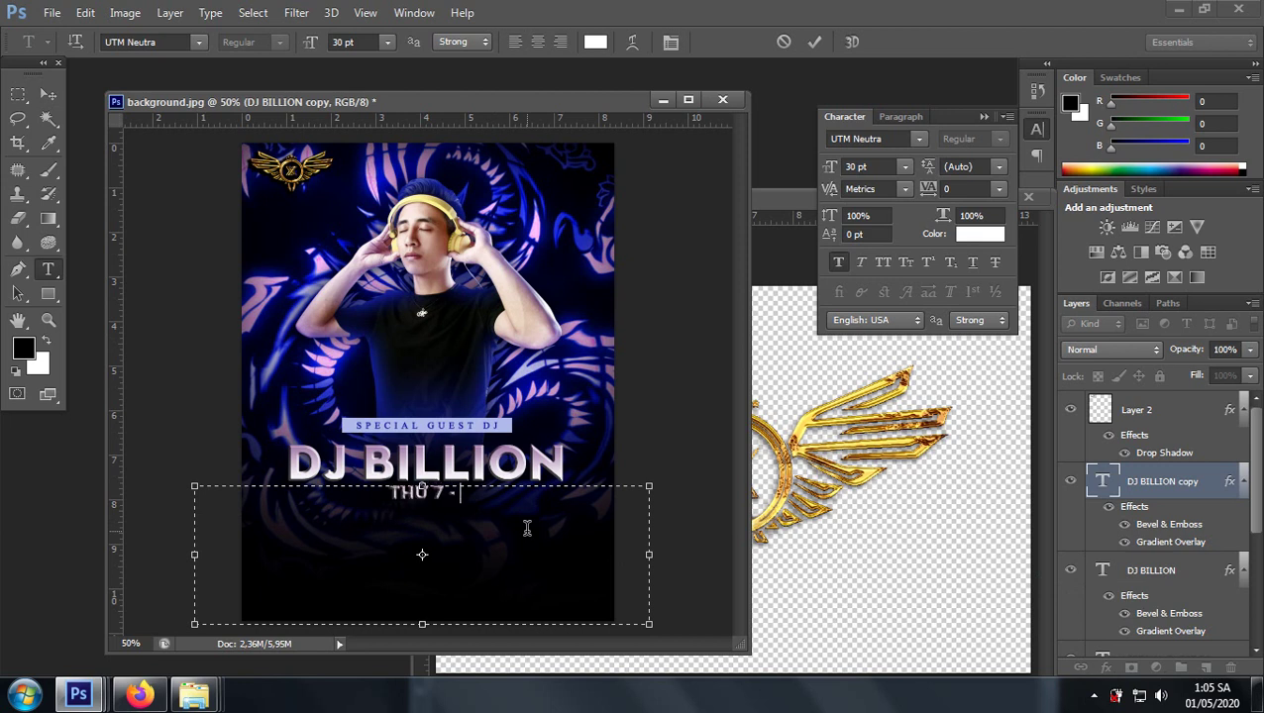
text( 08/0)
text(3)
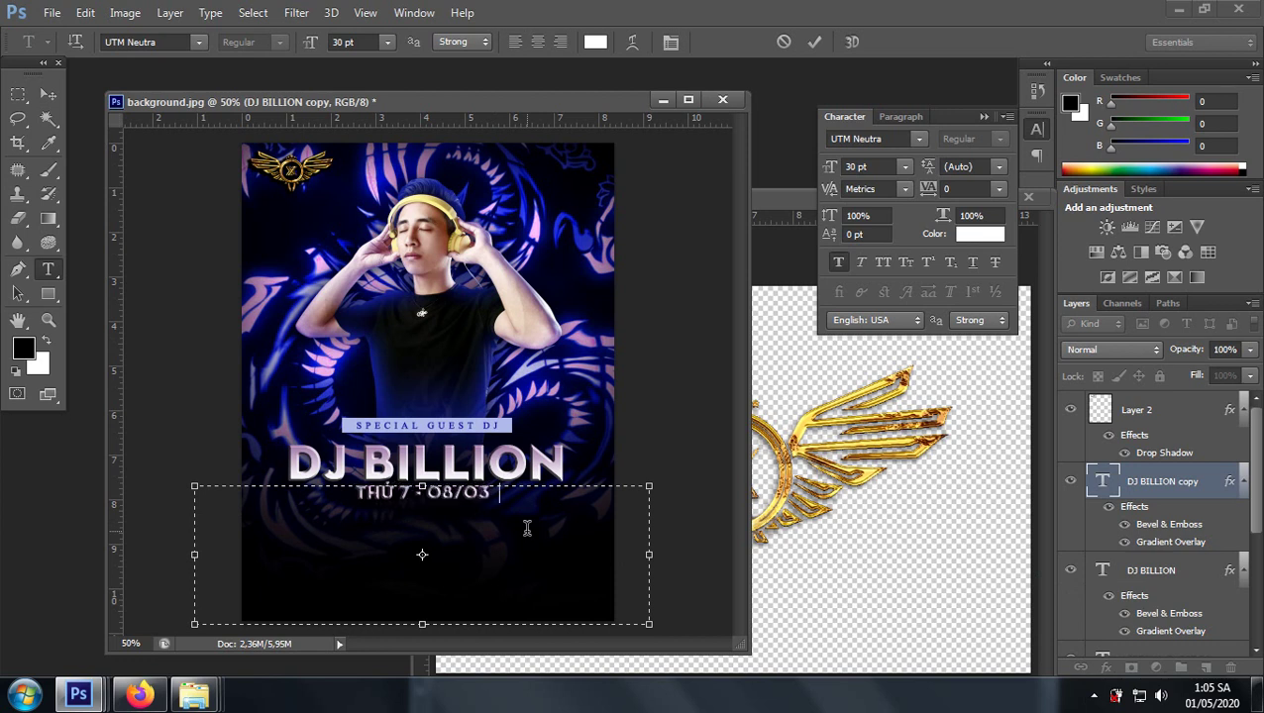
text(/2020)
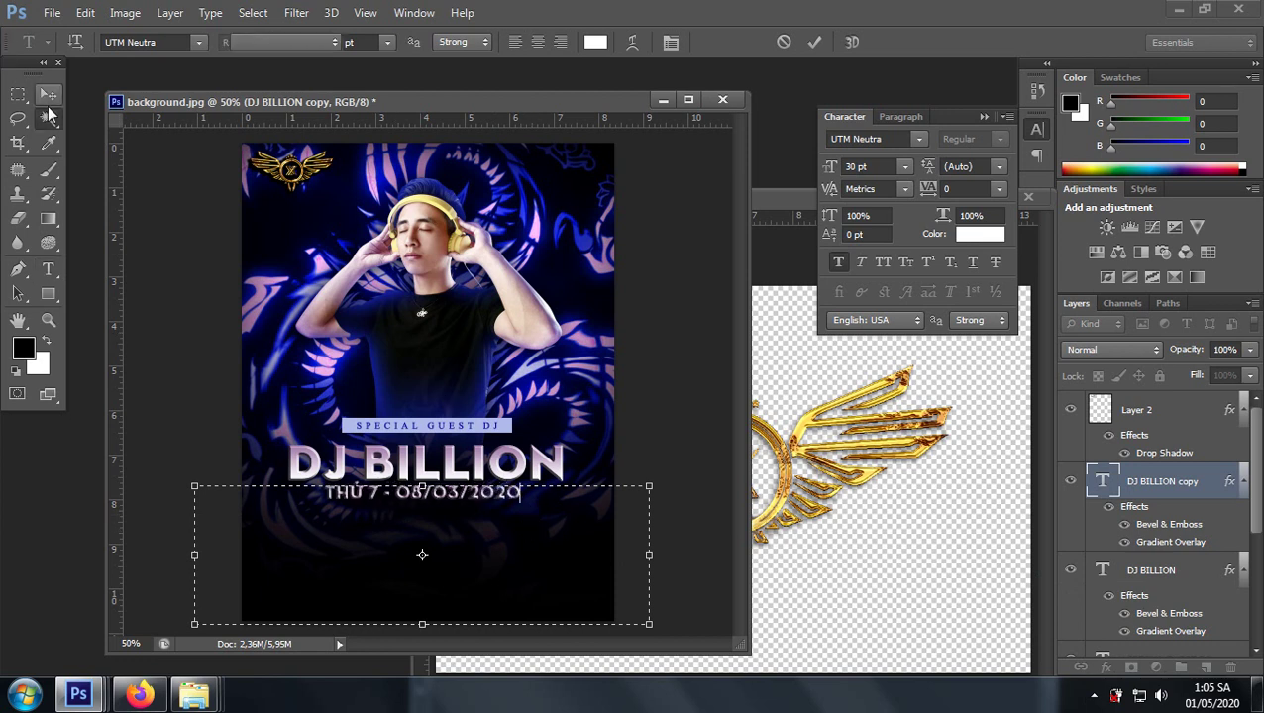
click(48, 93)
key(Down)
key(Down)
key(Down)
key(Down)
key(Down)
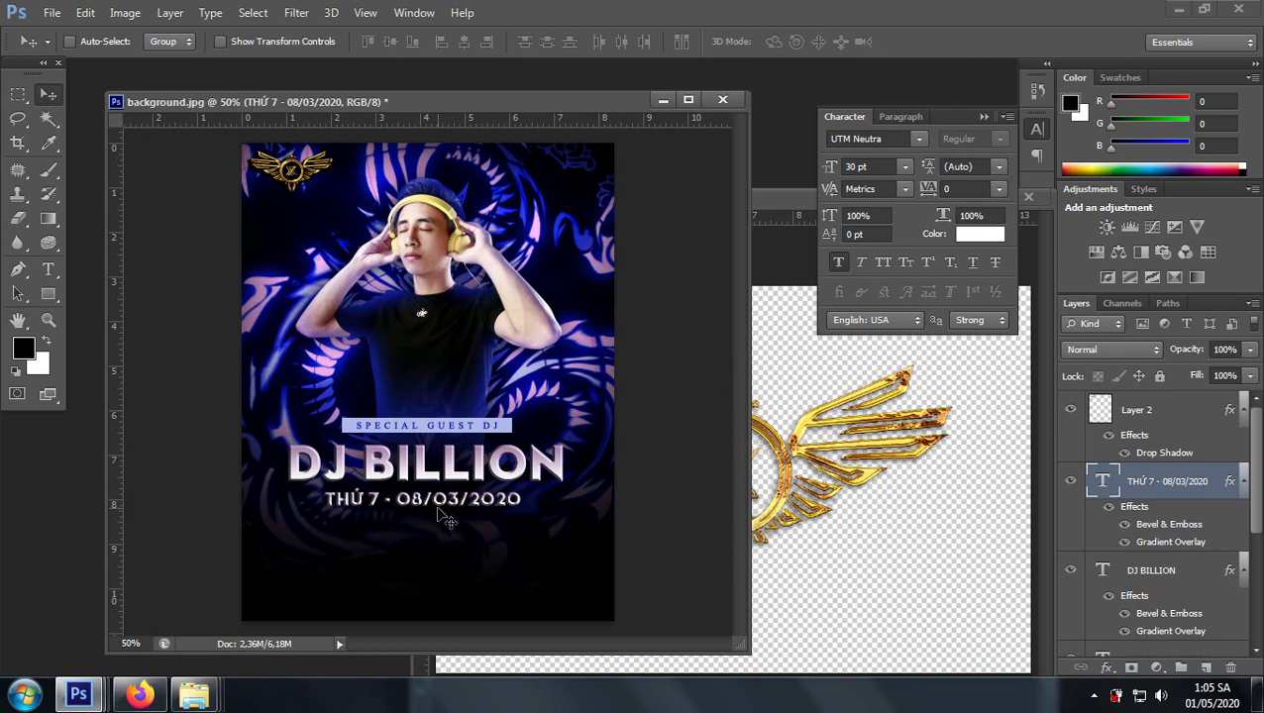
Step: Duplicate the date line, move the copy one line lower and select its text
key(ctrl+j)
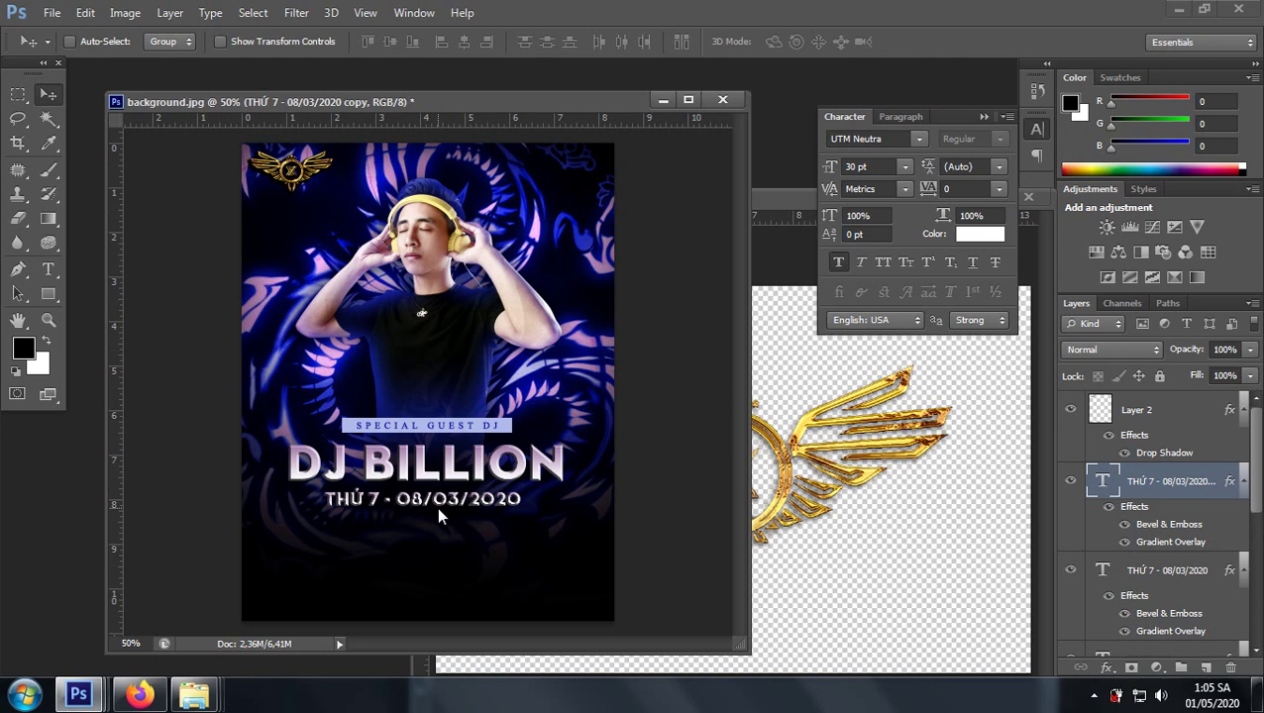
key(Down)
key(Down)
key(Down)
key(shift+Down)
key(shift+Down)
key(shift+Down)
key(shift+Down)
key(t)
triple_click(422, 523)
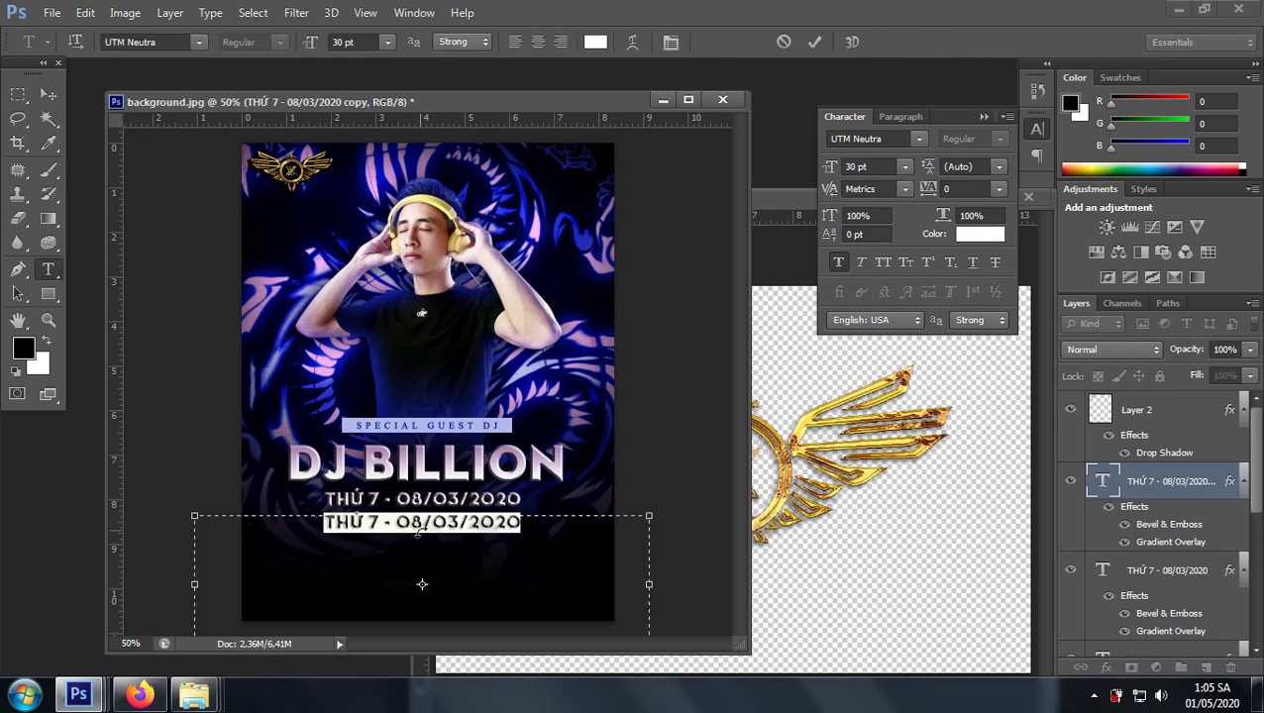
click(387, 42)
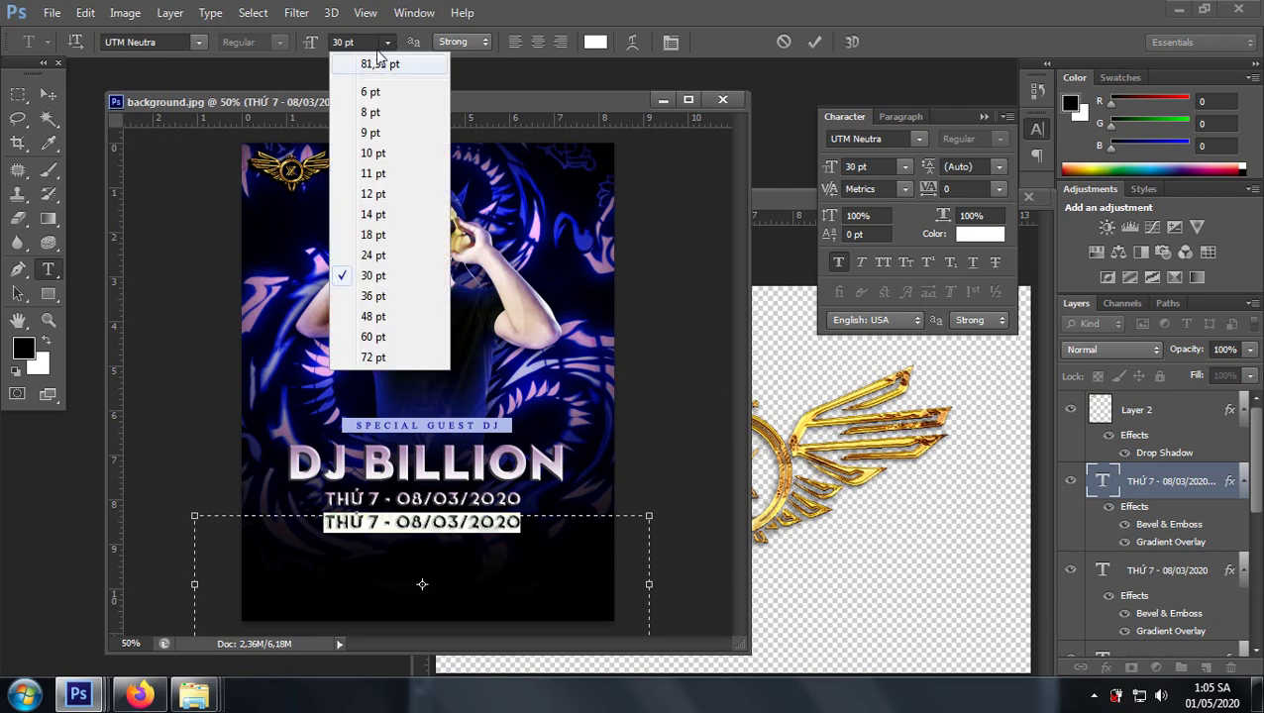
Step: Set the copy to 18 pt reading DJ'S LINE UP: DJ HÀ MY - DJ KIÊN ZÙA - DJ HUY HOÀNG
click(392, 245)
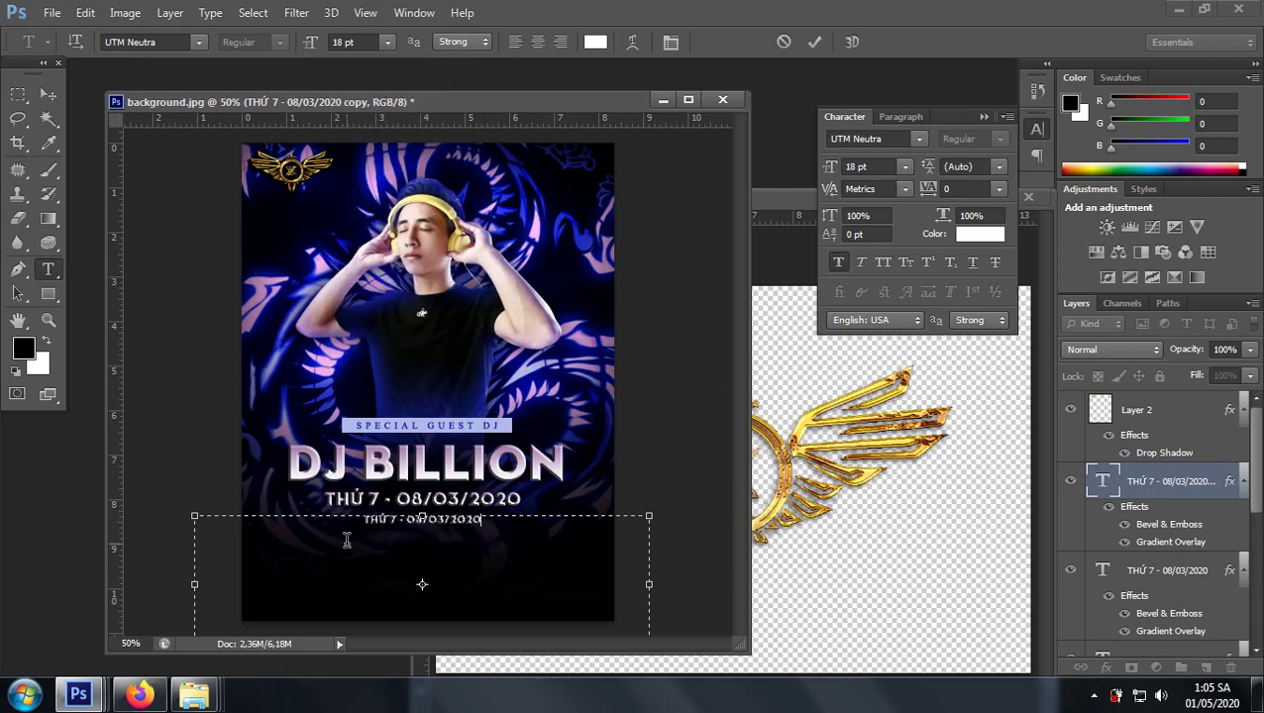
key(BackSpace)
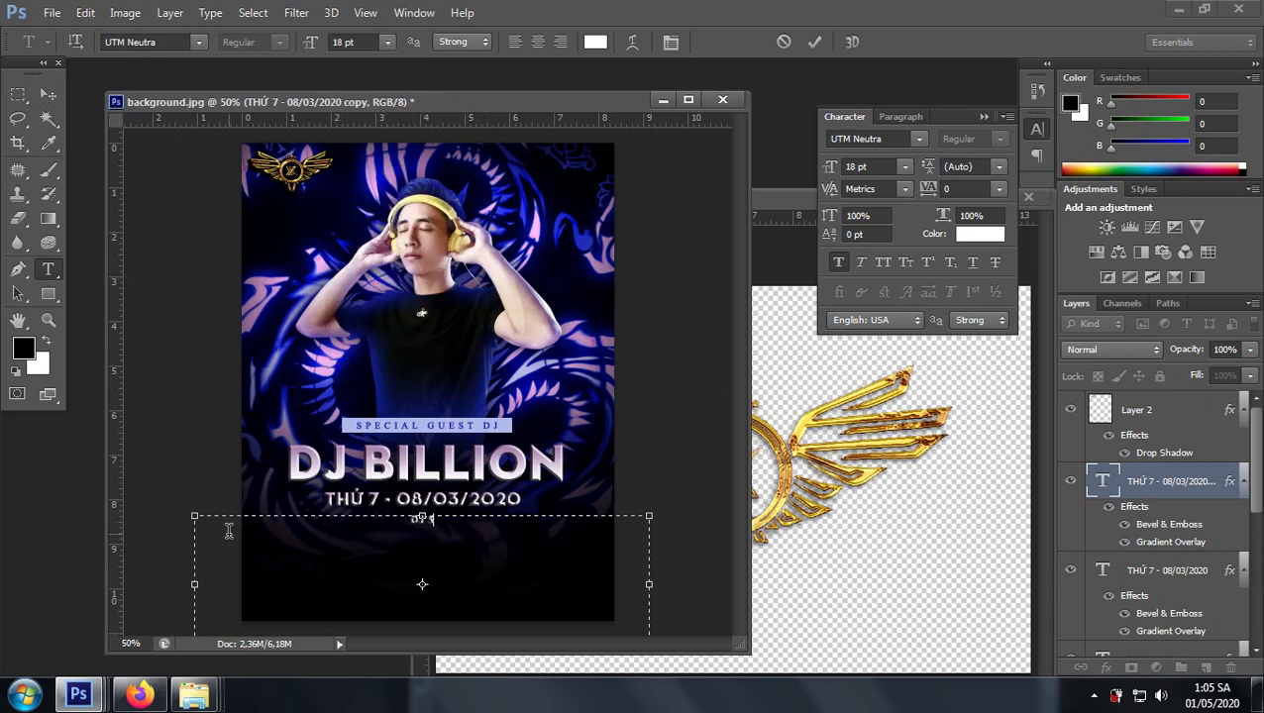
text(LINE UP)
key(ctrl+a)
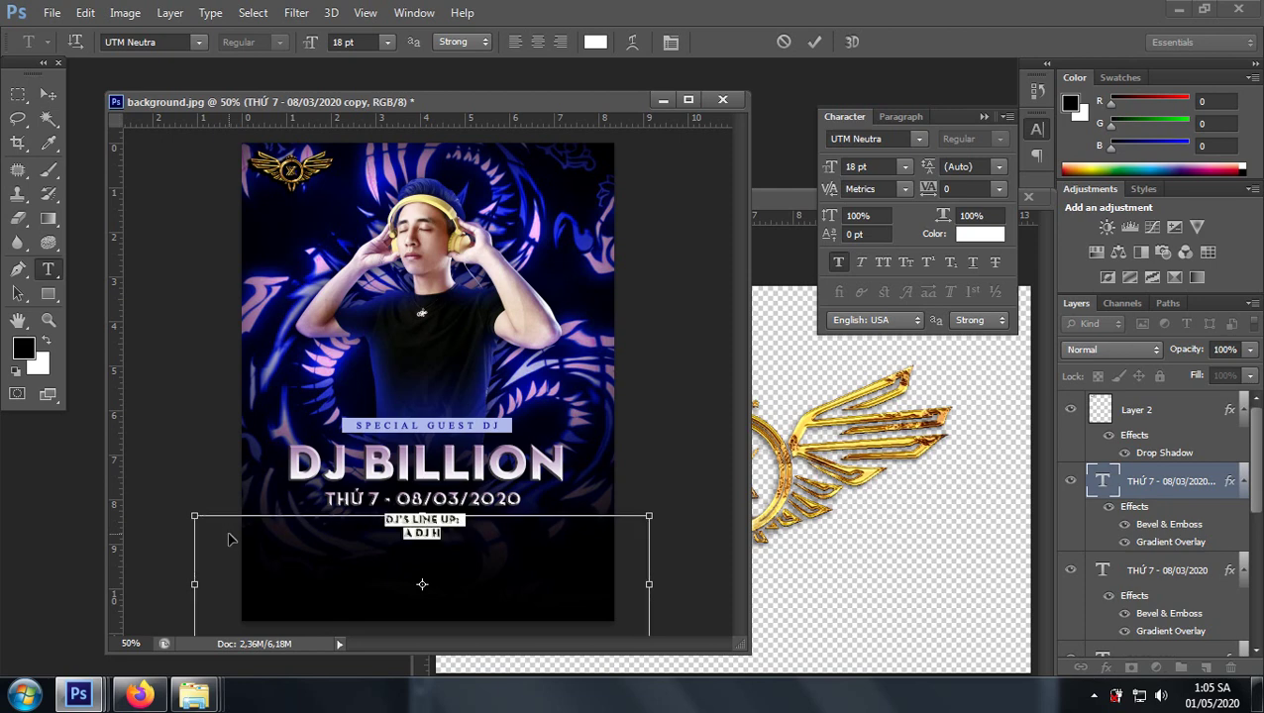
key(BackSpace)
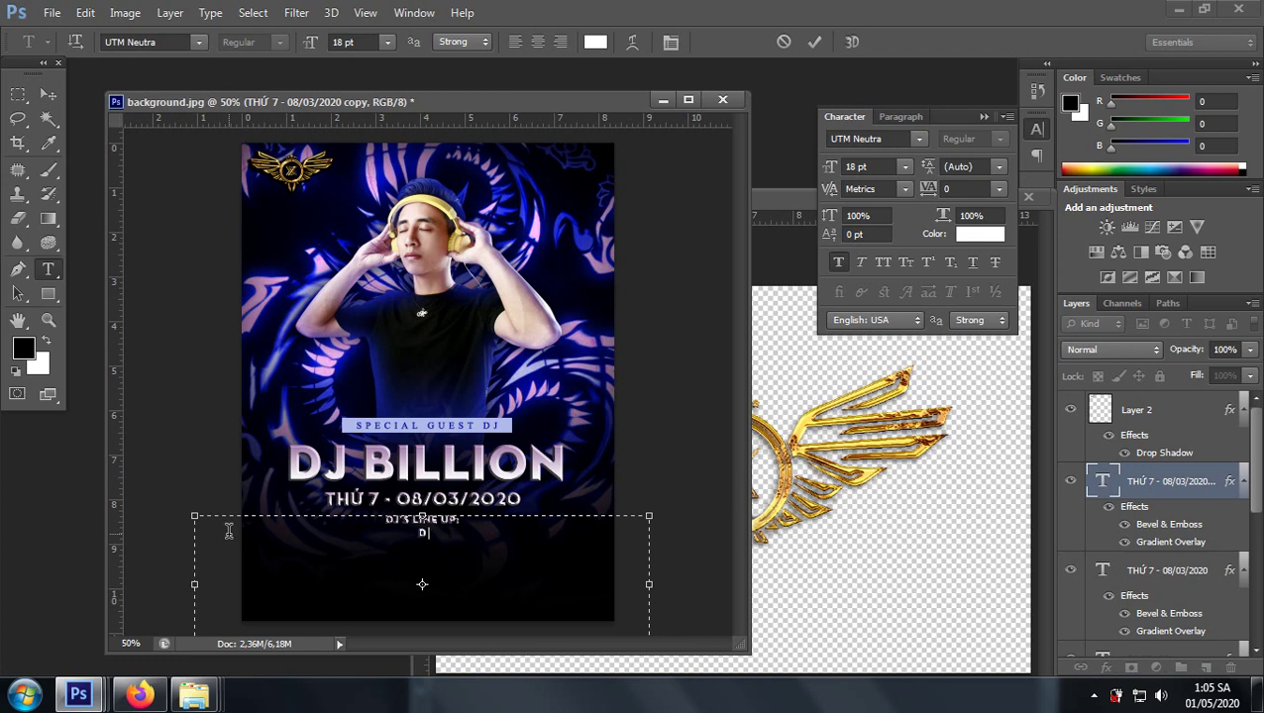
text(HA)
text( MY)
text( - )
text(DJ)
text( K)
text(IÊN ZUA)
text( -)
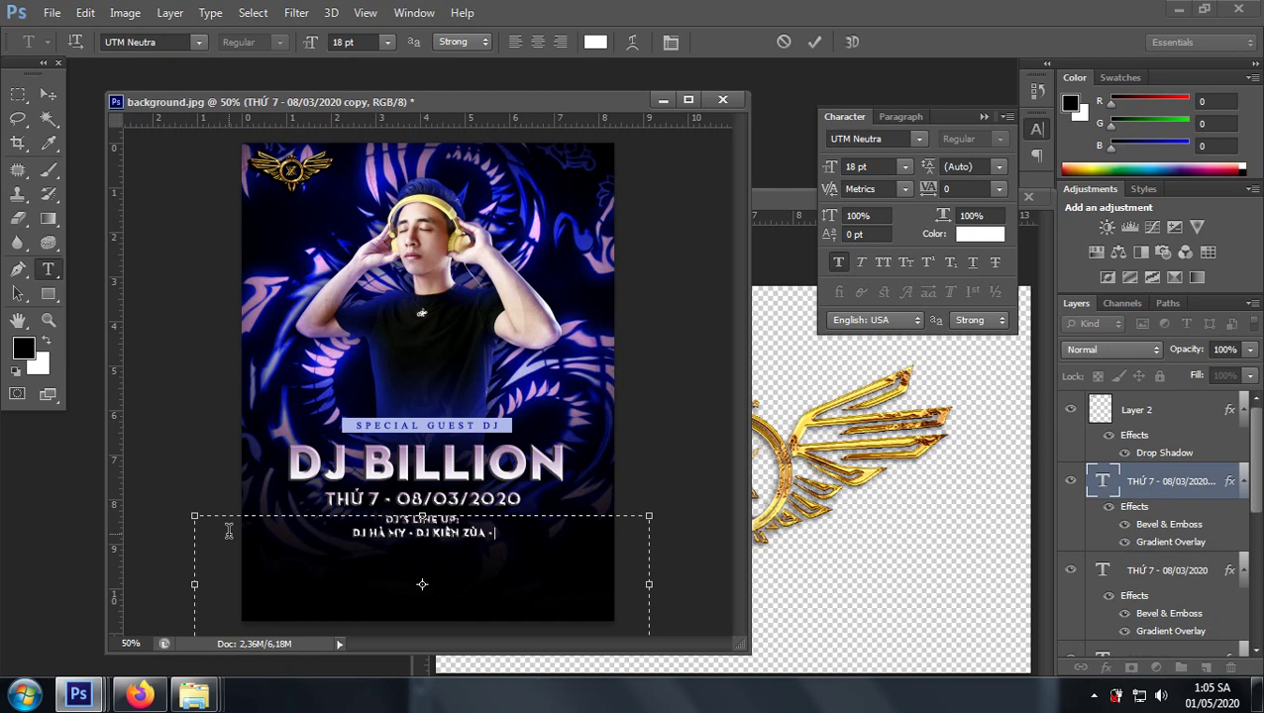
text( DJ HUY HOANGf)
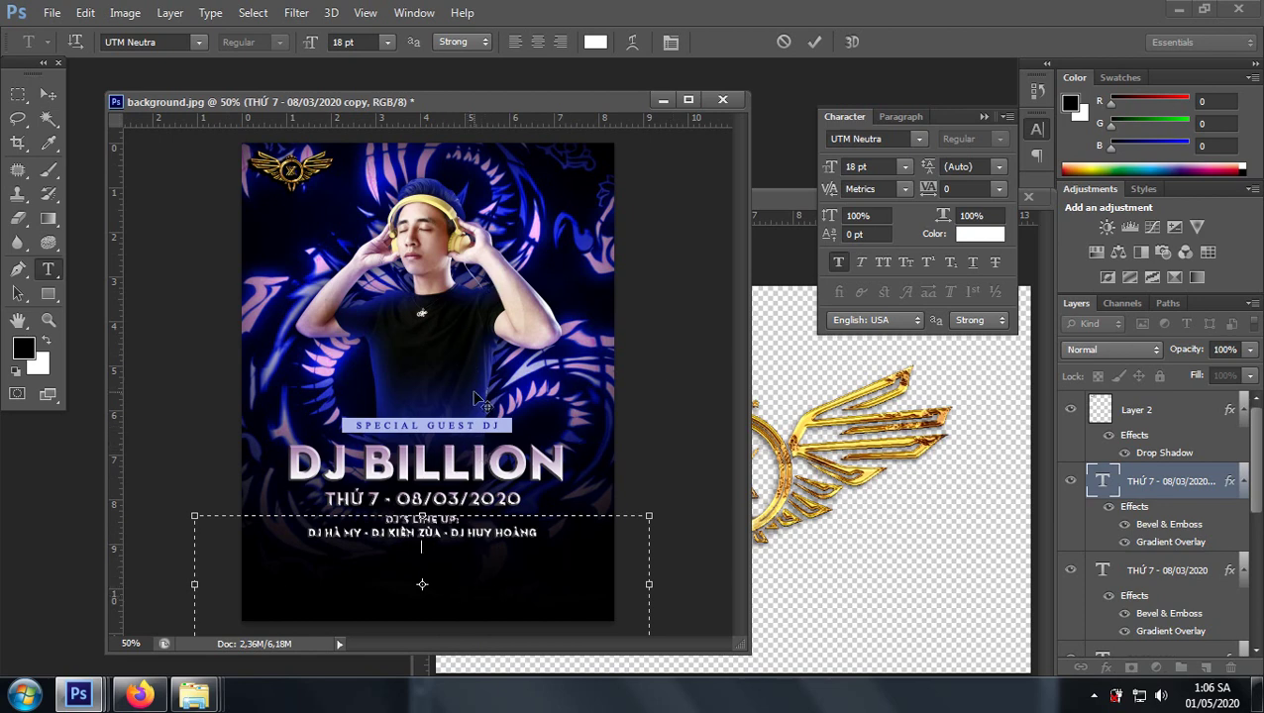
click(47, 93)
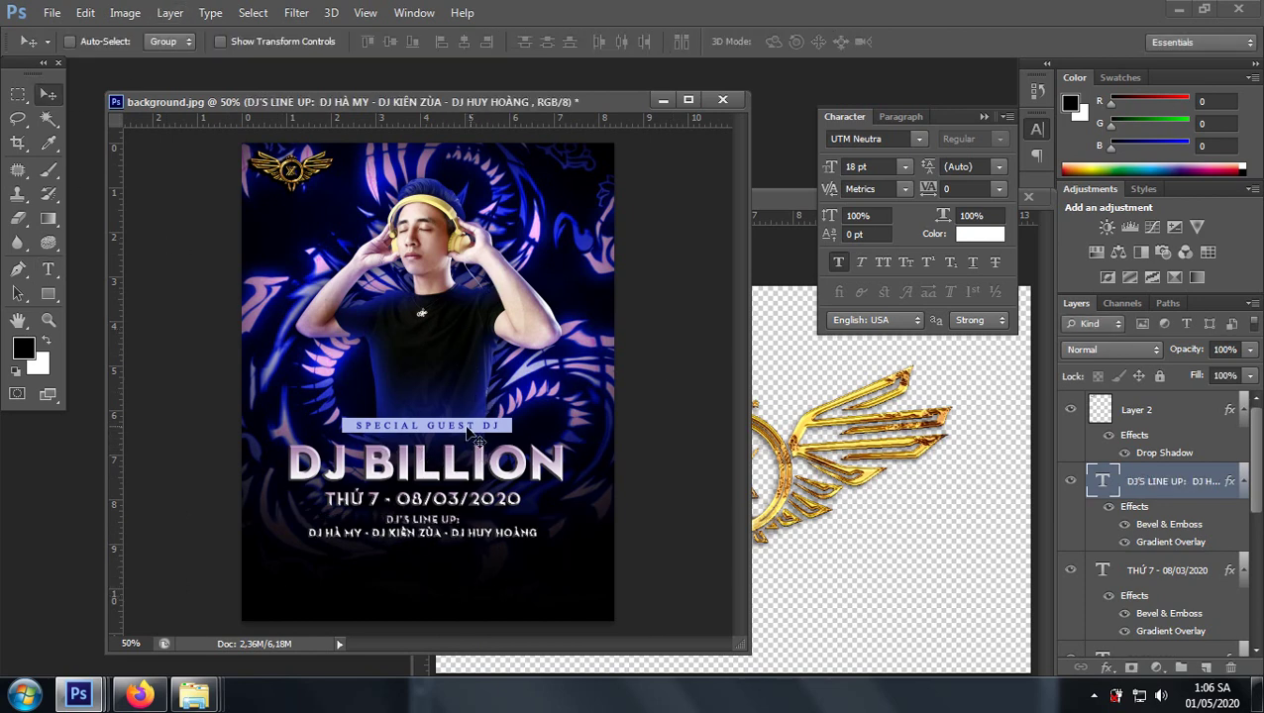
Step: Select Rectangle 1 from the canvas, drag a copy onto the line-up, then undo it
right_click(472, 427)
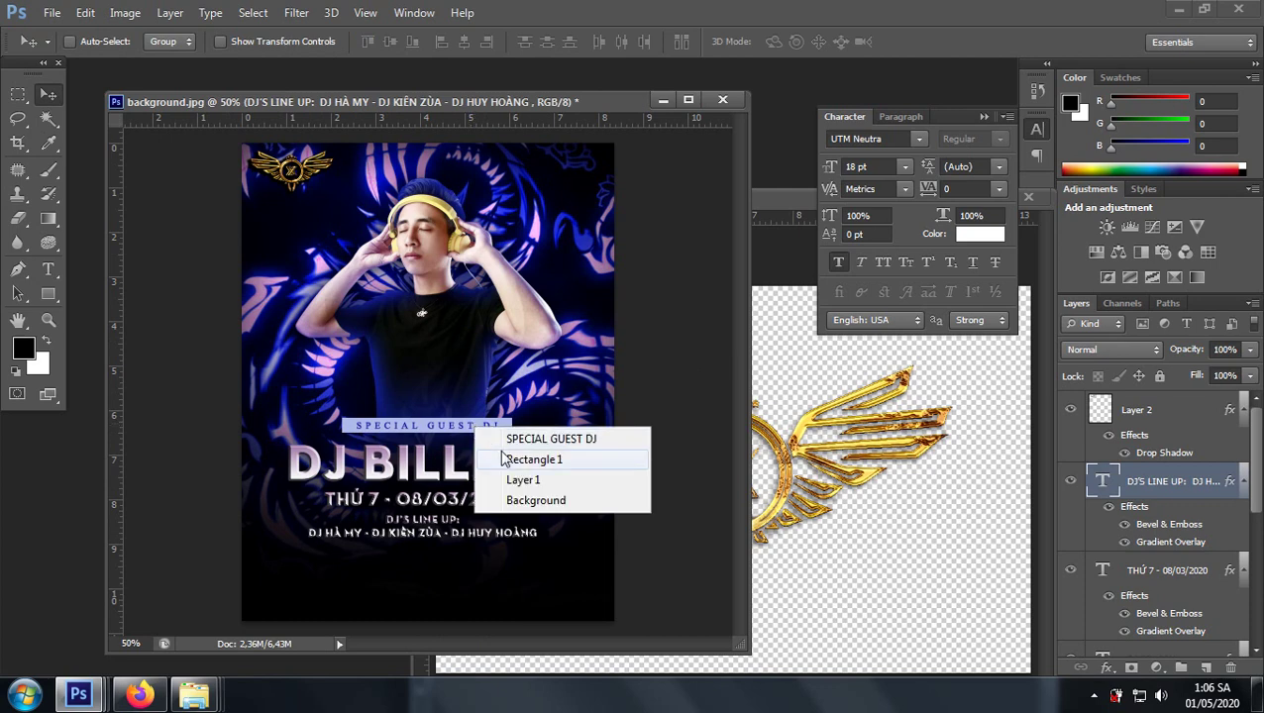
click(536, 462)
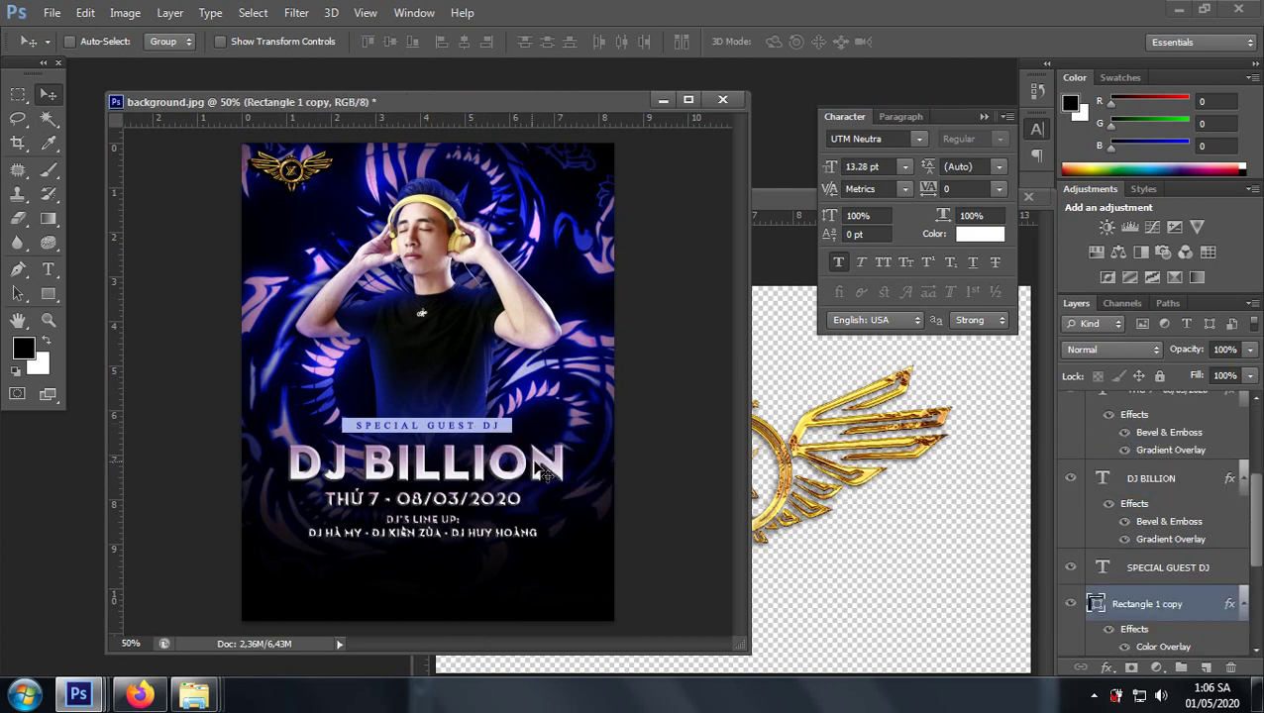
drag(463, 427, 429, 533)
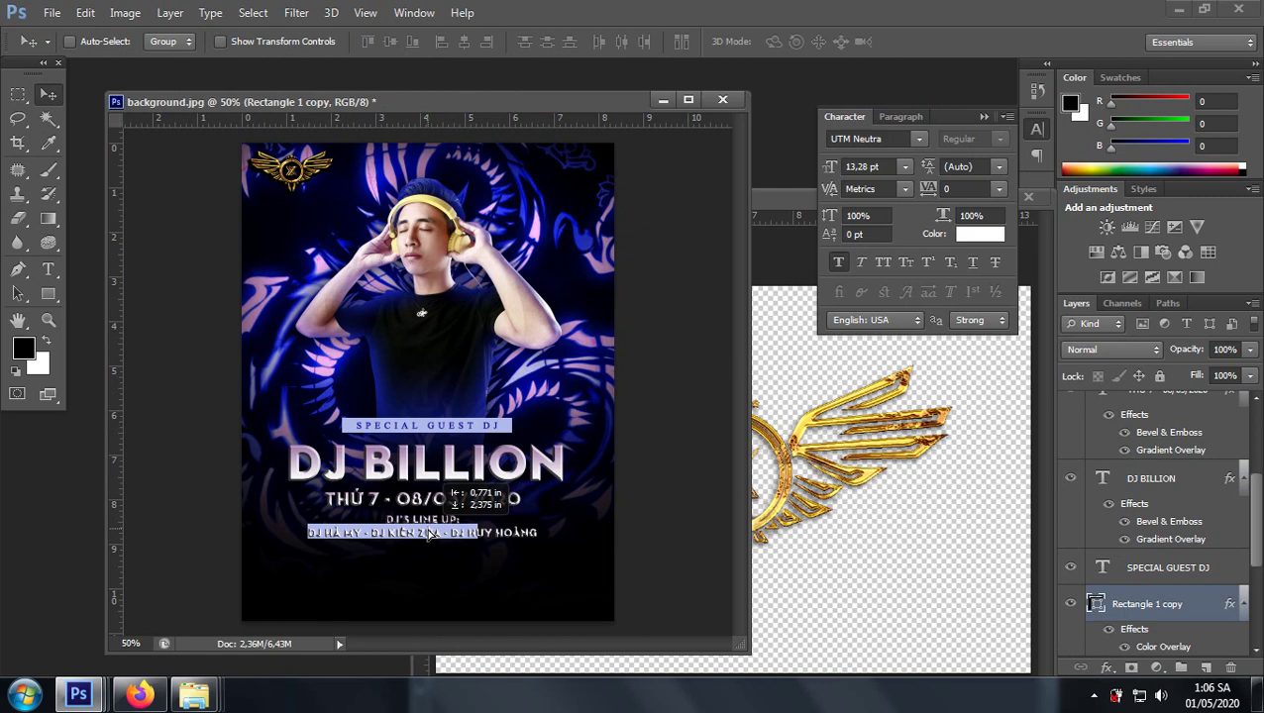
key(ctrl+z)
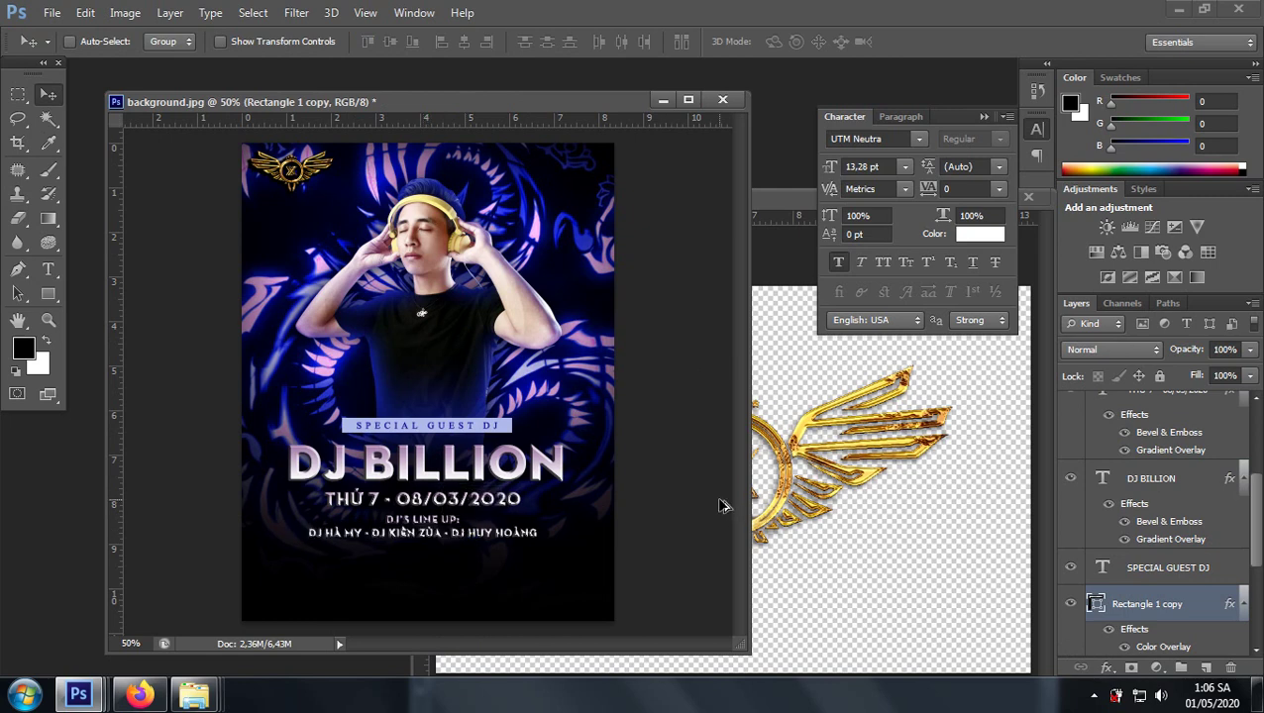
Step: Draw a new text box across the poster's bottom below the DJ line-up
key(alt+period)
key(t)
drag(268, 562, 591, 614)
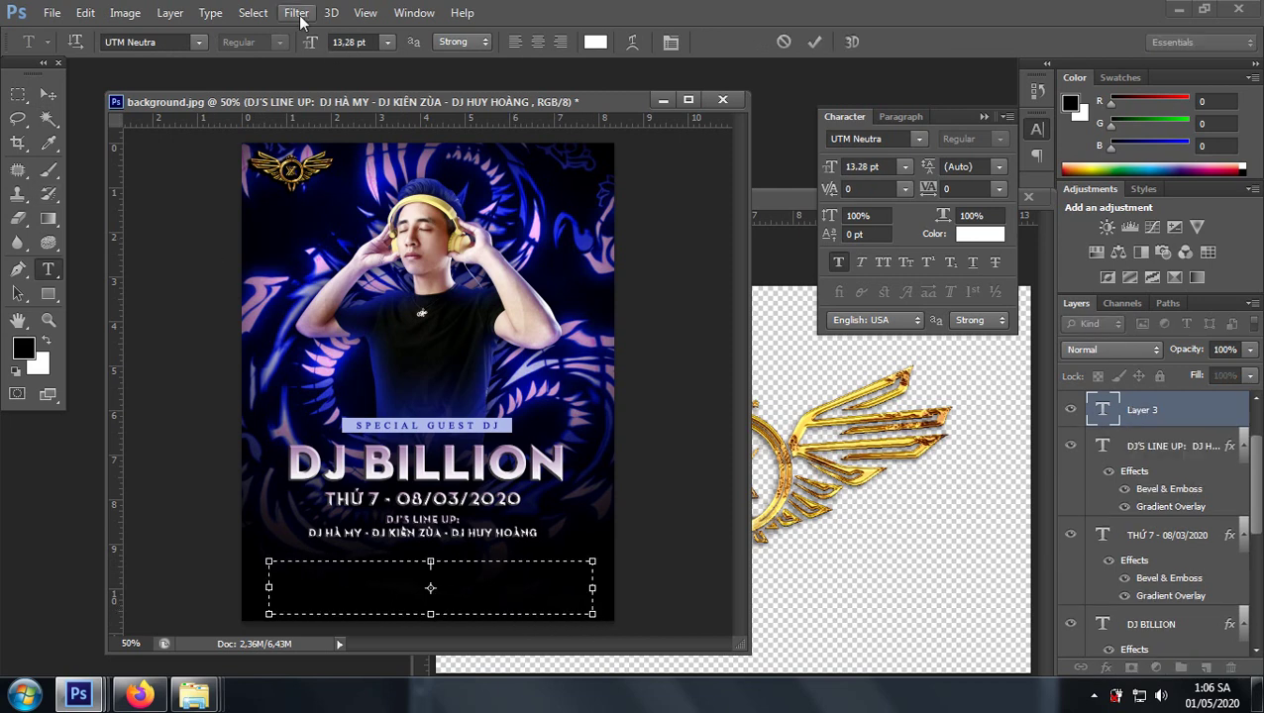
Step: Type the venue address and the hotline with Facebook link as small white text, fixing a typo, and commit
text(ESS: VINH XUONG)
text( - PHO)
key(BackSpace)
key(BackSpace)
key(BackSpace)
text(()
text(ÔNG)
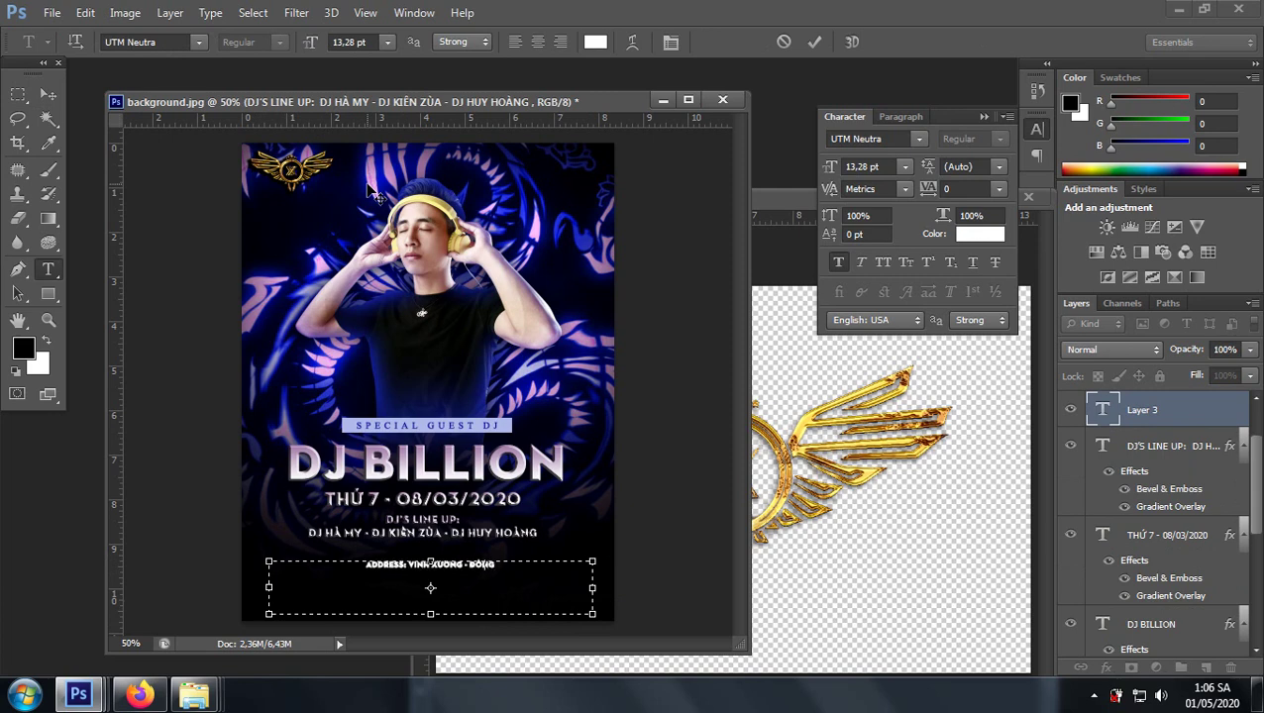
text( TIẾN - PHỐ YÊN)
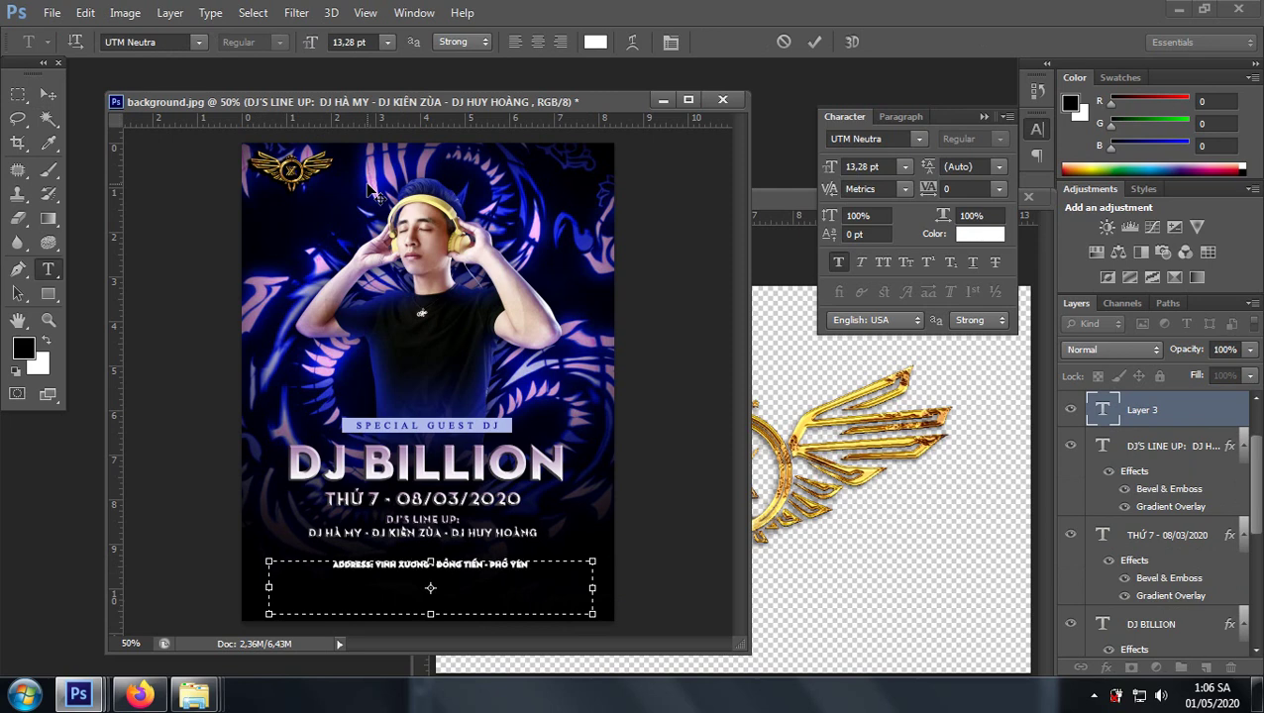
text(- THA)
text(I NGUYÊN)
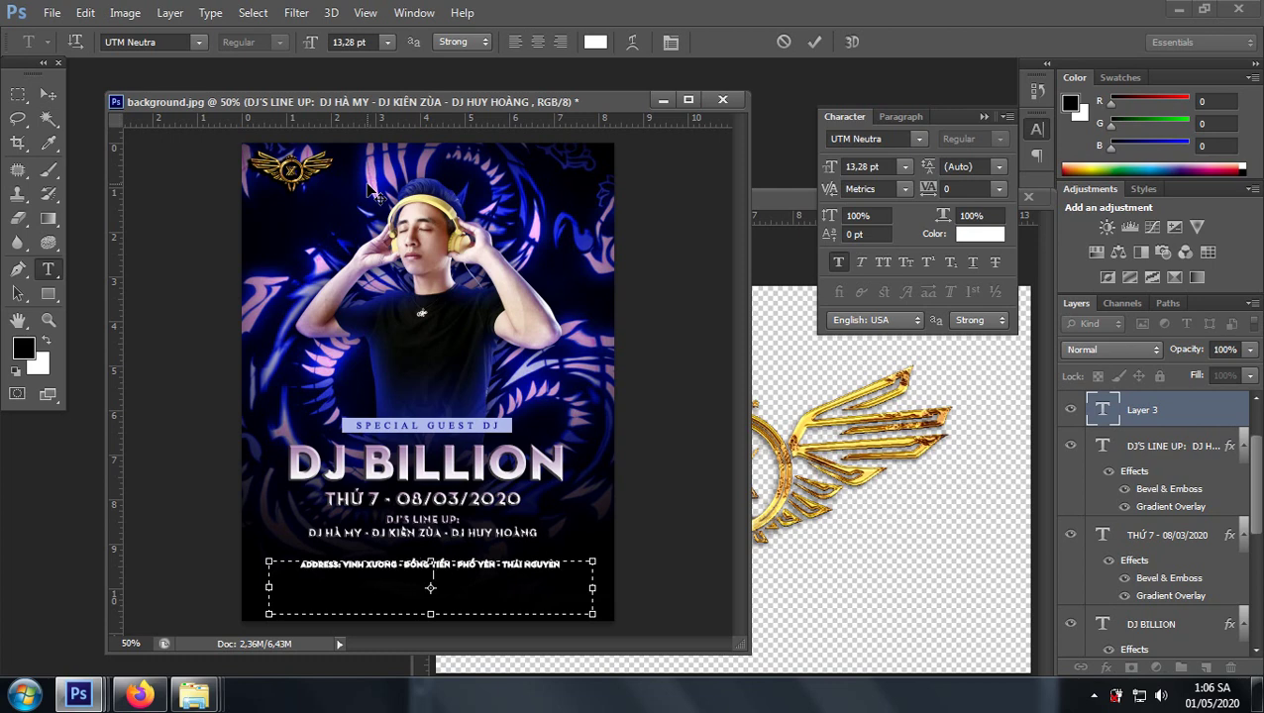
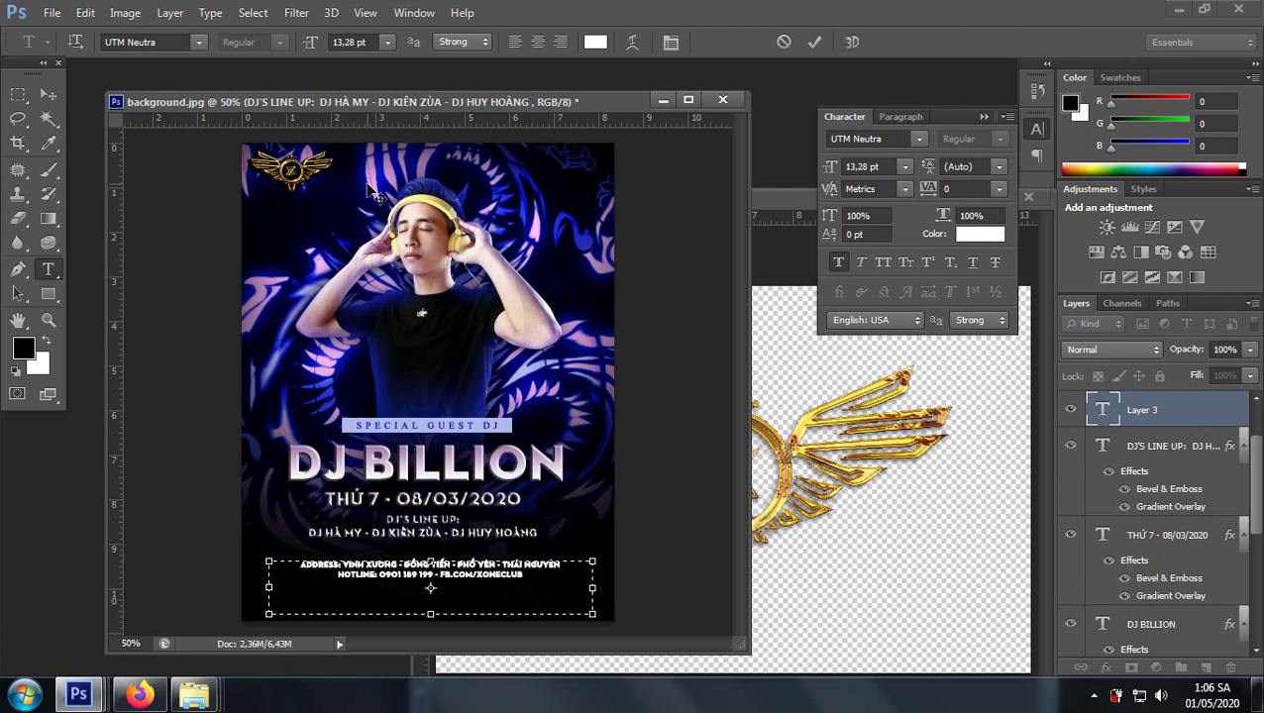
text(TN)
click(52, 93)
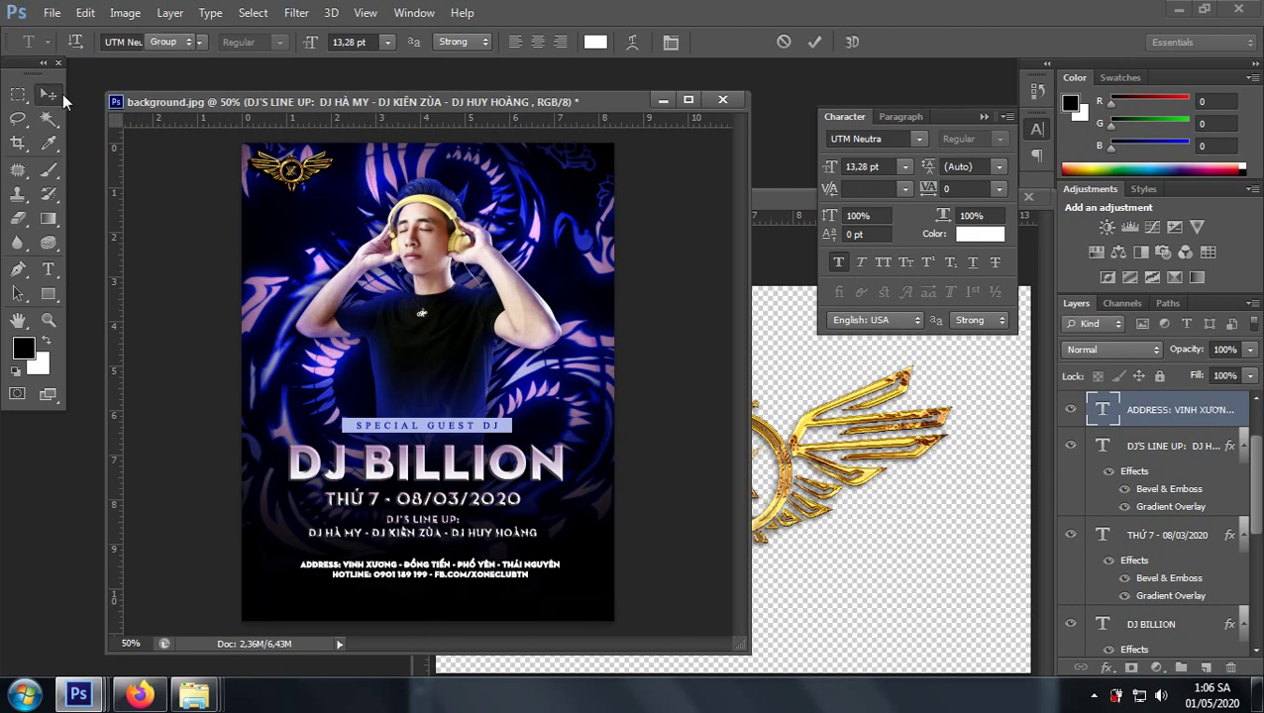
Step: Nudge the address block with the arrow keys into its final position
key(Down)
key(Down)
key(Down)
key(Down)
key(Down)
key(Down)
key(Down)
key(Down)
key(Down)
key(Down)
key(Down)
key(Down)
key(Down)
key(Down)
key(Down)
key(Down)
key(Down)
key(Down)
key(Down)
key(Down)
key(Down)
key(Up)
key(Up)
key(Up)
key(Up)
key(Up)
key(Up)
key(Up)
key(Up)
key(Up)
key(Up)
key(Up)
key(Left)
key(Left)
key(Left)
key(Left)
key(Left)
key(Left)
key(Right)
key(Right)
key(Down)
key(Down)
key(Down)
key(Down)
key(Down)
key(Down)
key(Up)
key(Up)
key(Up)
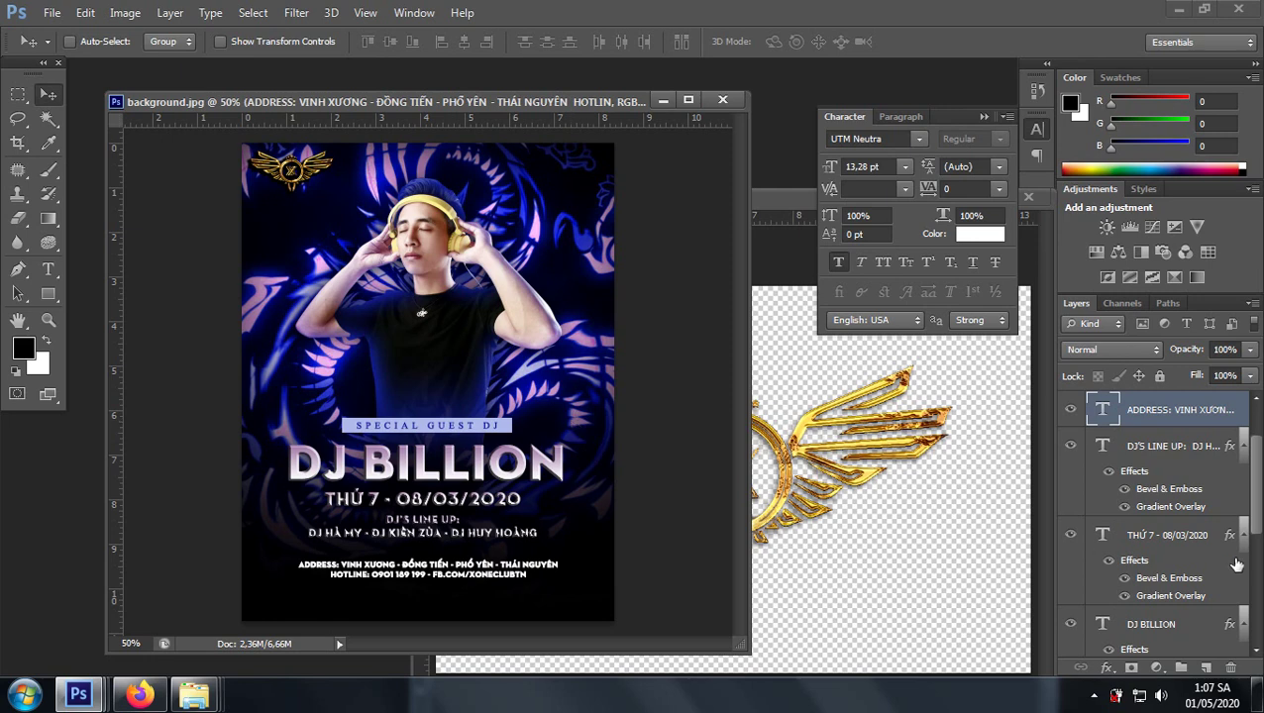
Step: Flatten the poster into a single Background layer
scroll(1227, 560, down, 5)
click(1165, 637)
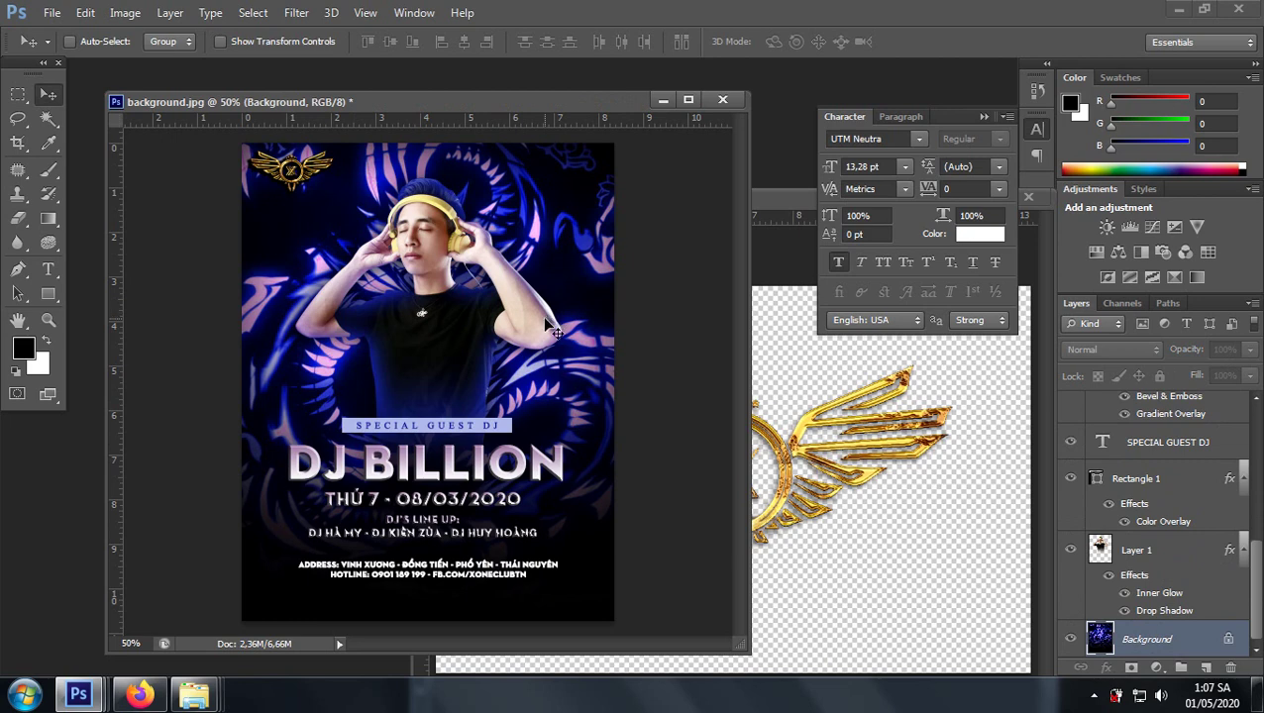
key(ctrl+shift+e)
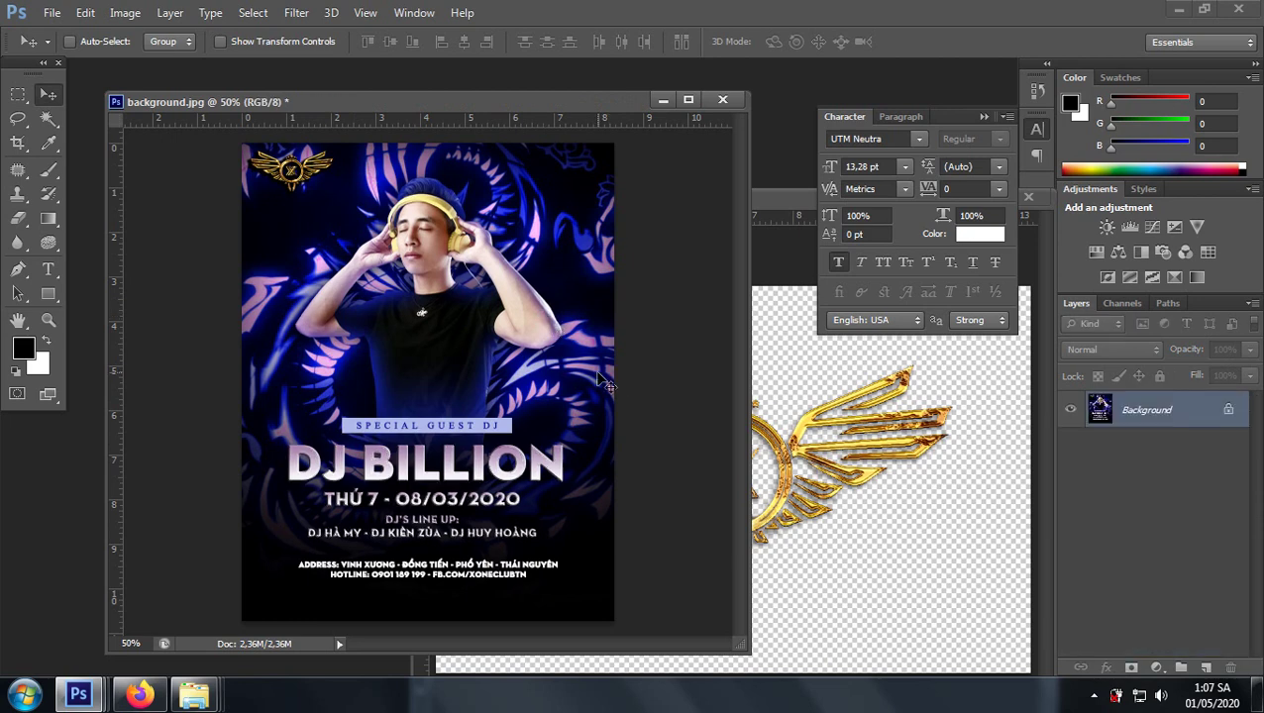
Step: Slightly darken the shadows with Levels, then preview a +22 hue shift in Hue/Saturation
key(ctrl+l)
drag(852, 313, 864, 319)
key(Return)
key(v)
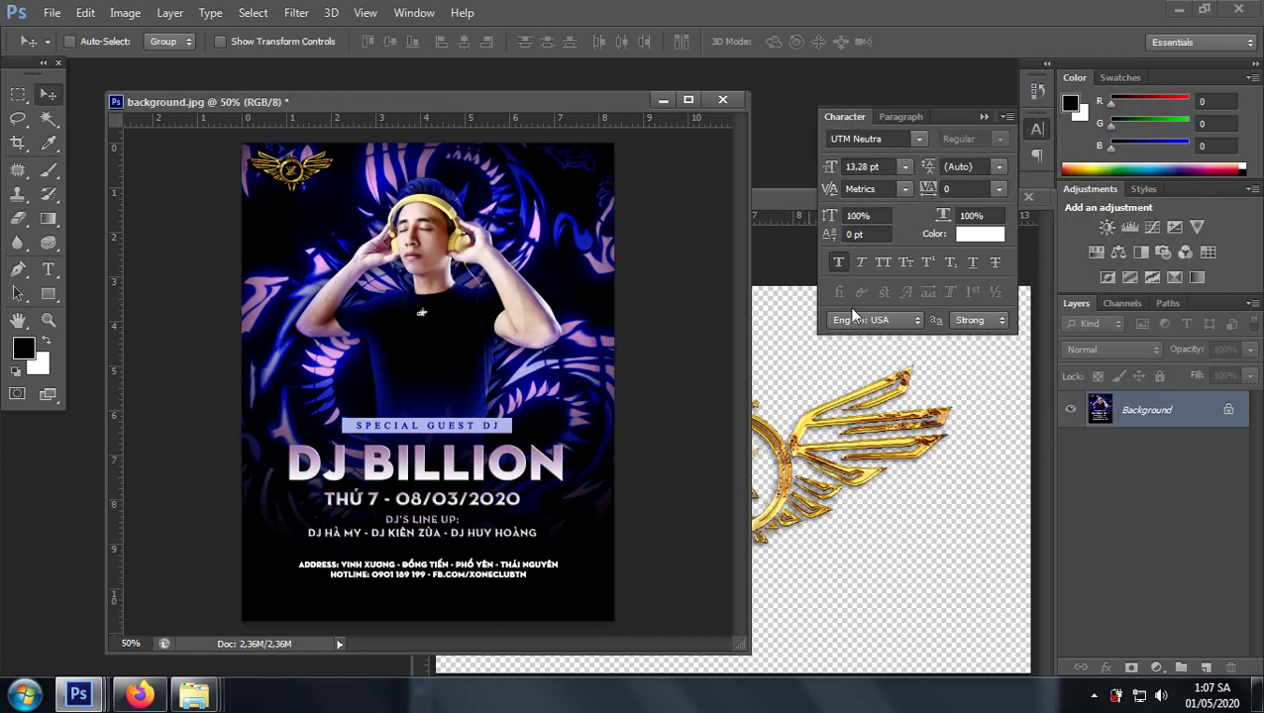
key(ctrl+u)
mouse_move(915, 238)
mouse_down()
mouse_move(968, 241)
mouse_move(886, 246)
mouse_move(954, 246)
mouse_up()
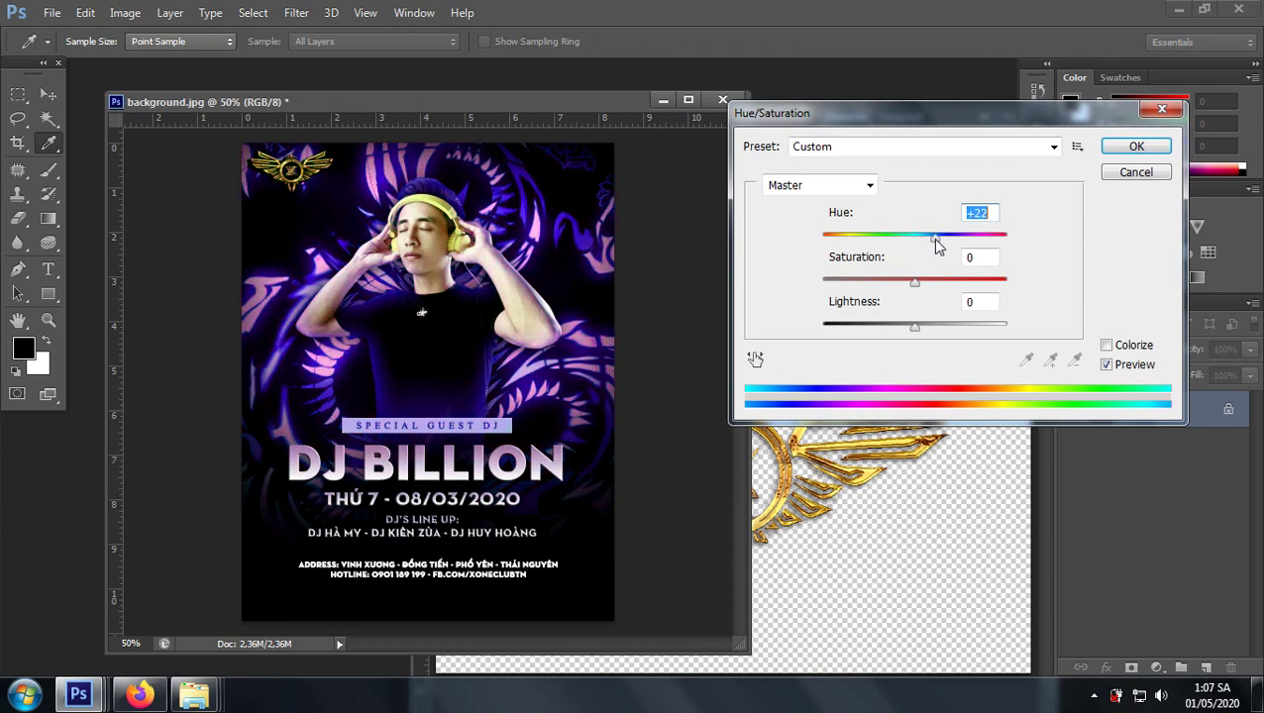
Step: Set Hue to +19 so the blue tones turn violet, and apply it
drag(954, 246, 932, 256)
click(1119, 146)
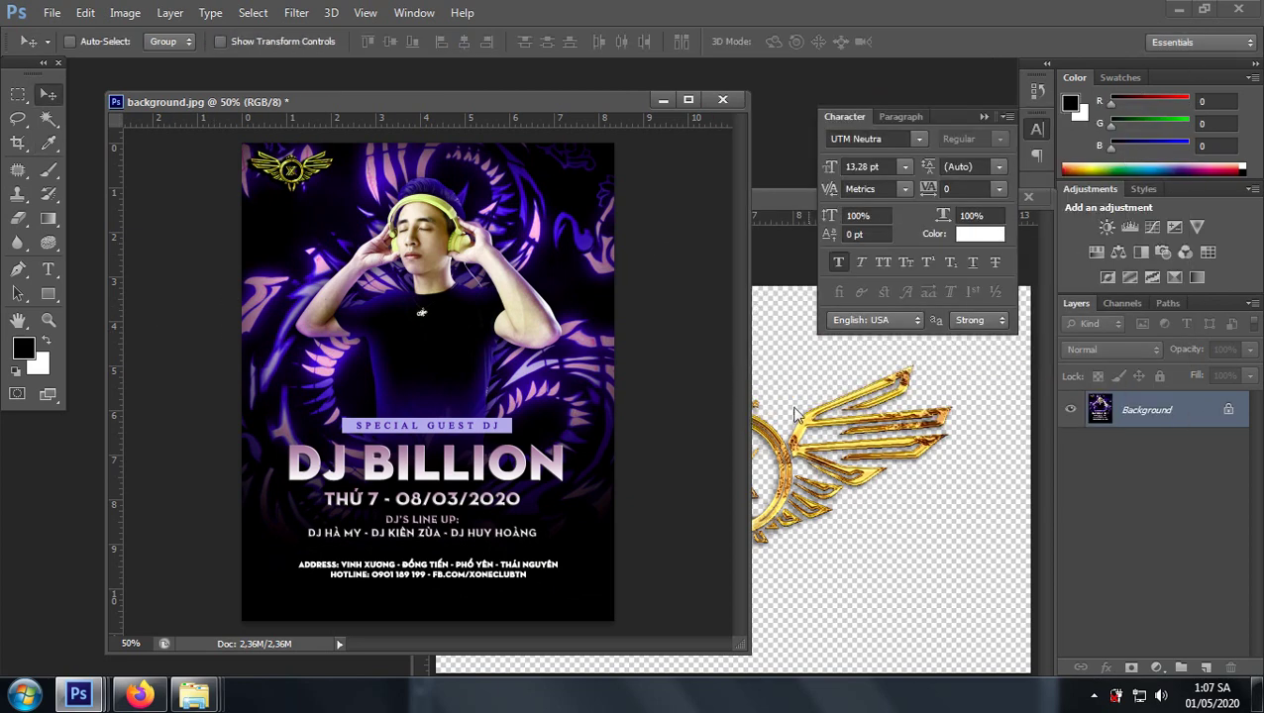
key(ctrl+n)
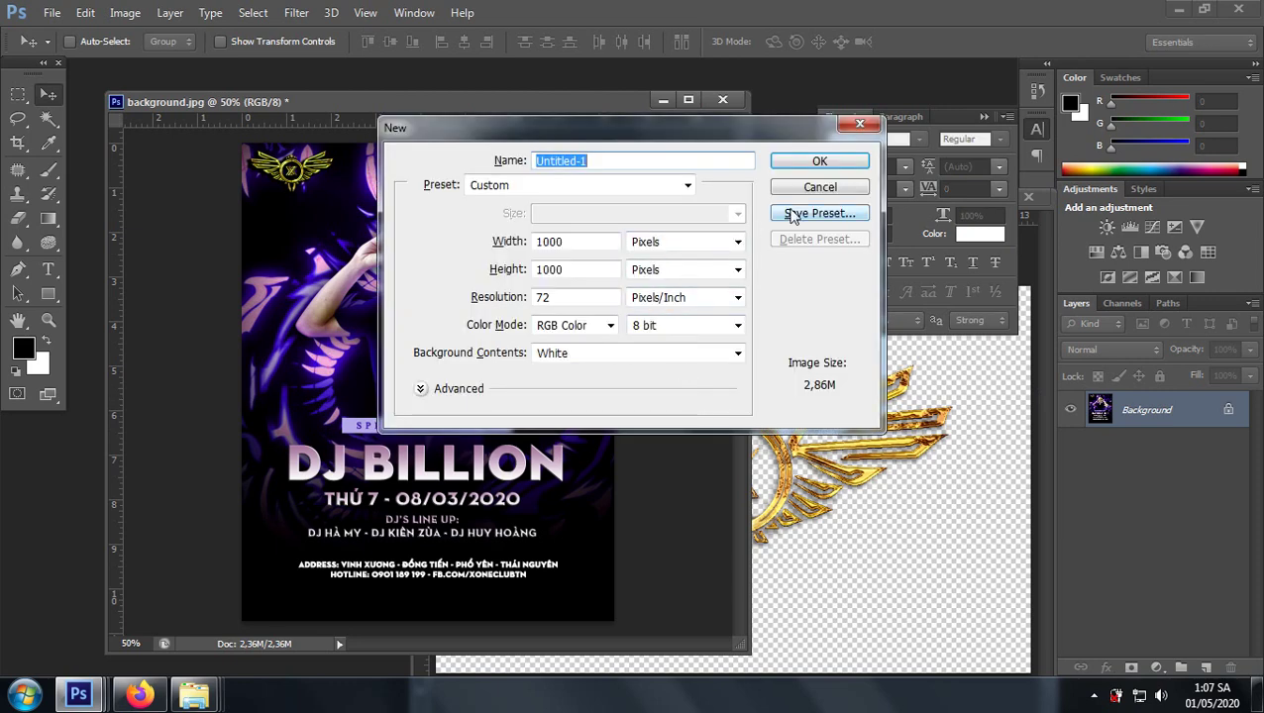
click(819, 186)
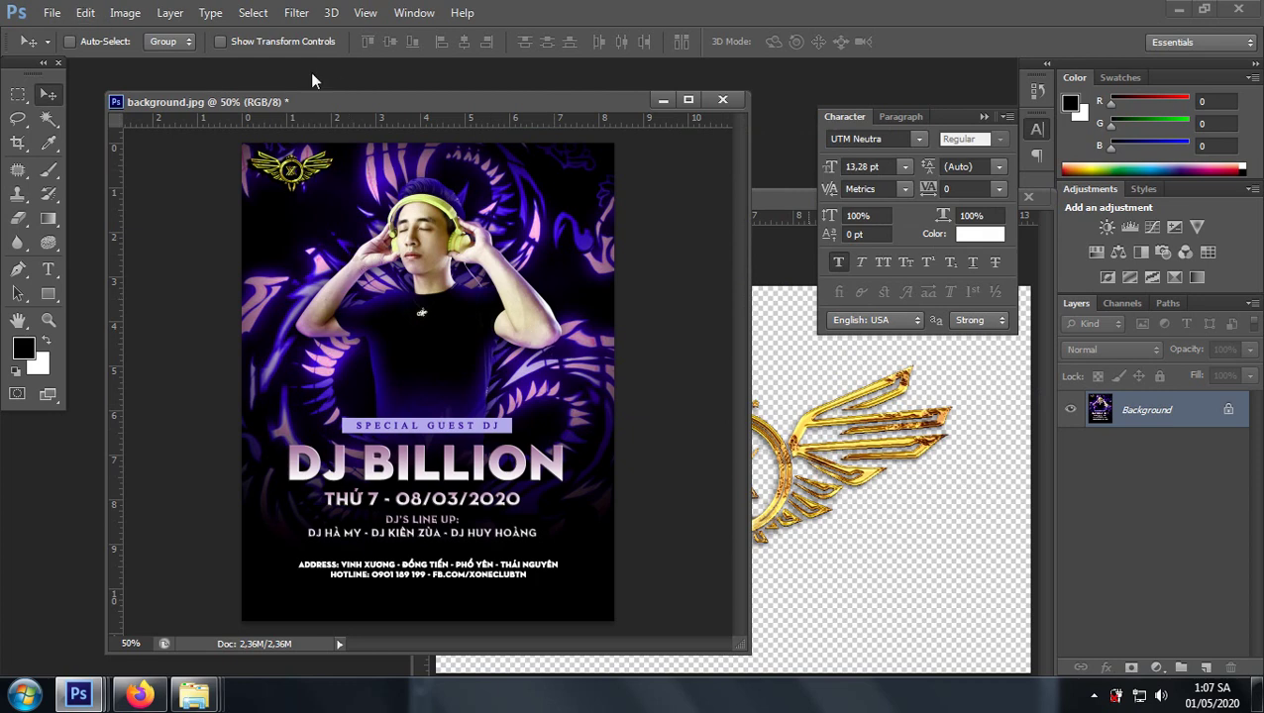
key(ctrl+n)
click(634, 241)
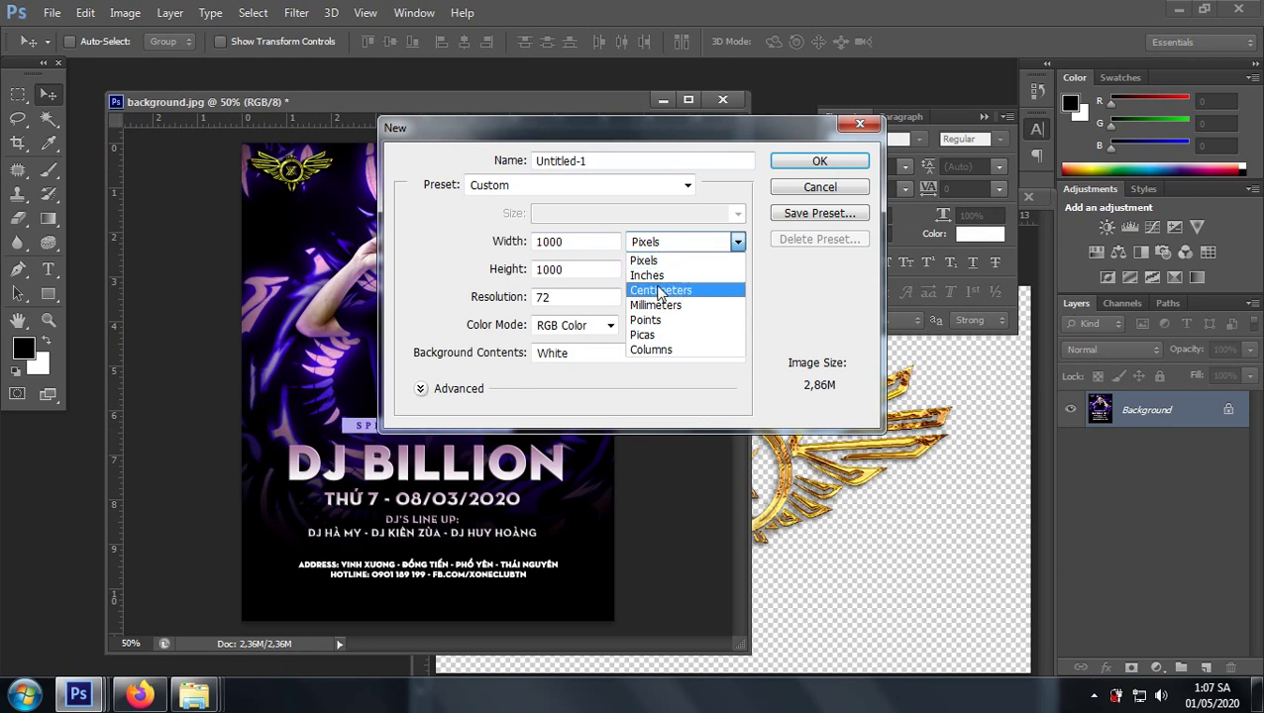
click(658, 289)
click(592, 242)
double_click(592, 241)
text(15)
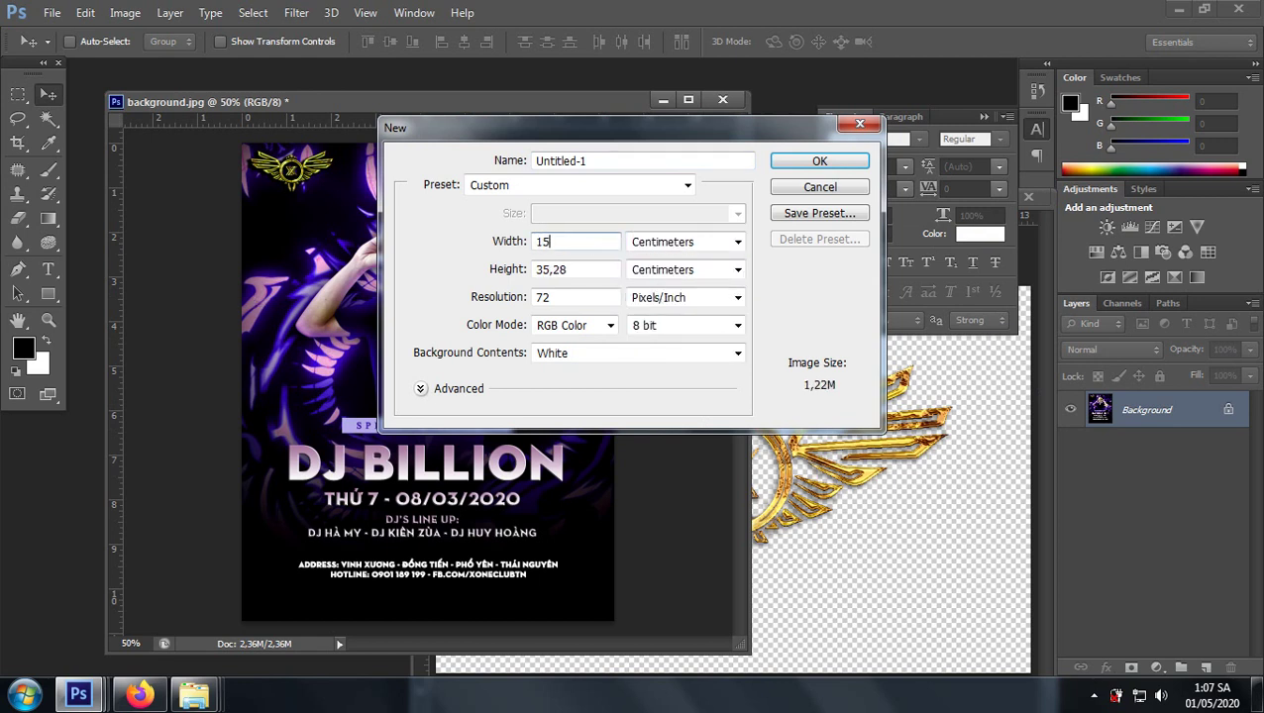
key(Tab)
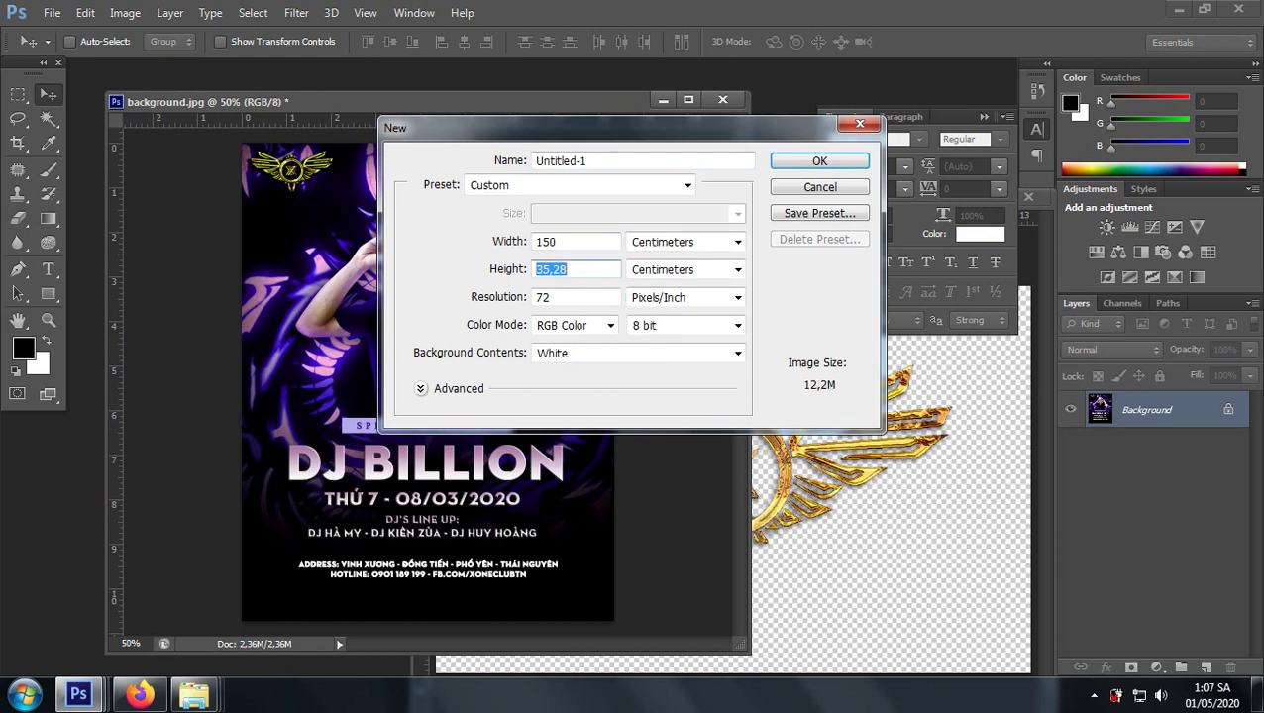
text(80)
key(Tab)
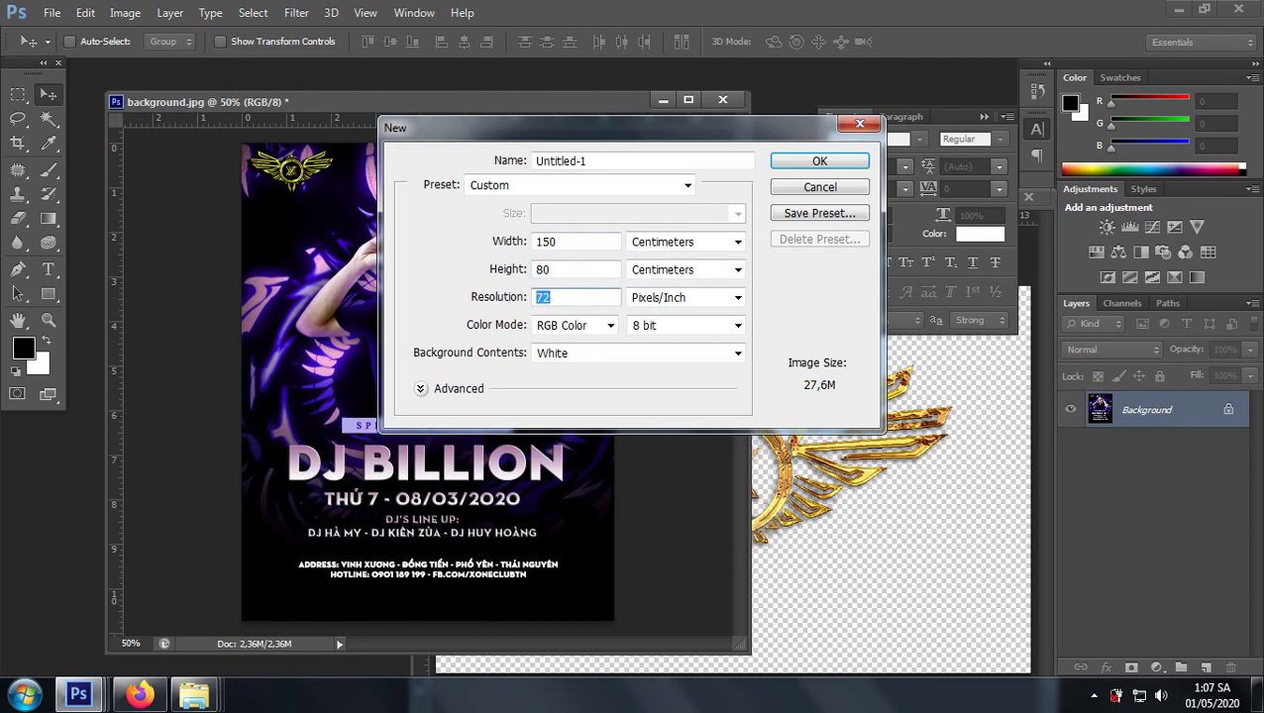
key(Return)
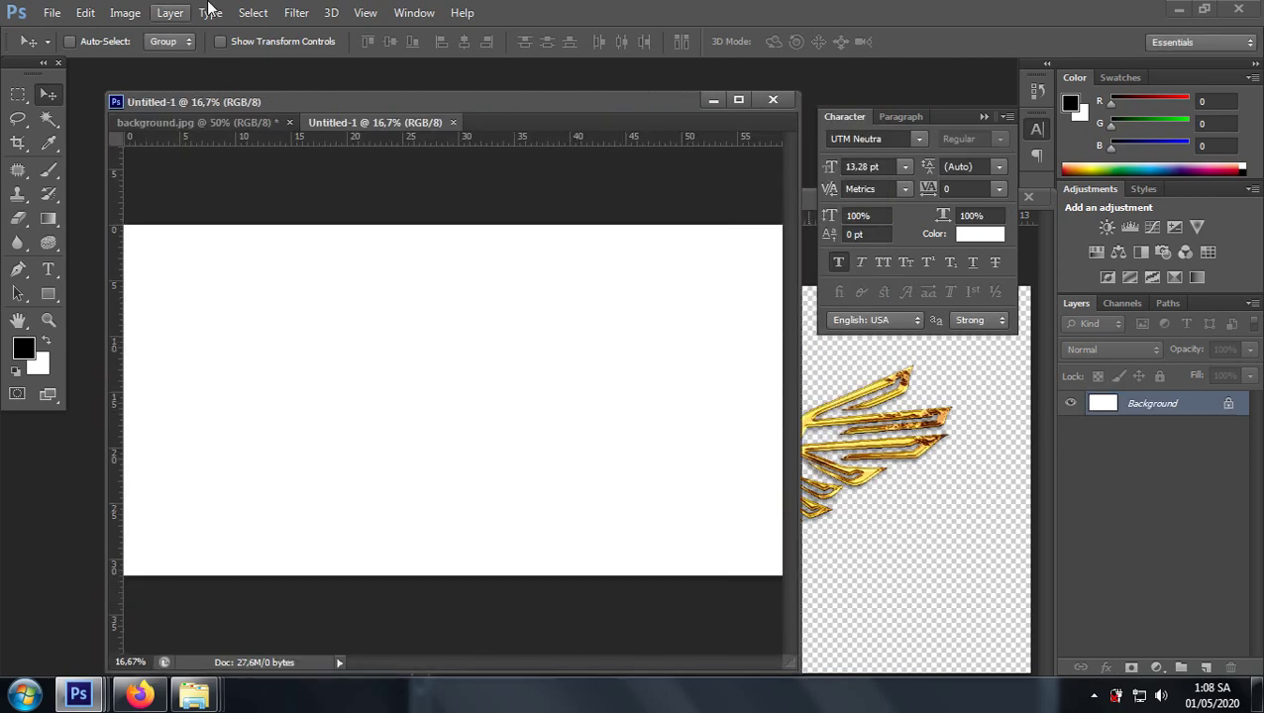
click(125, 12)
mouse_move(159, 182)
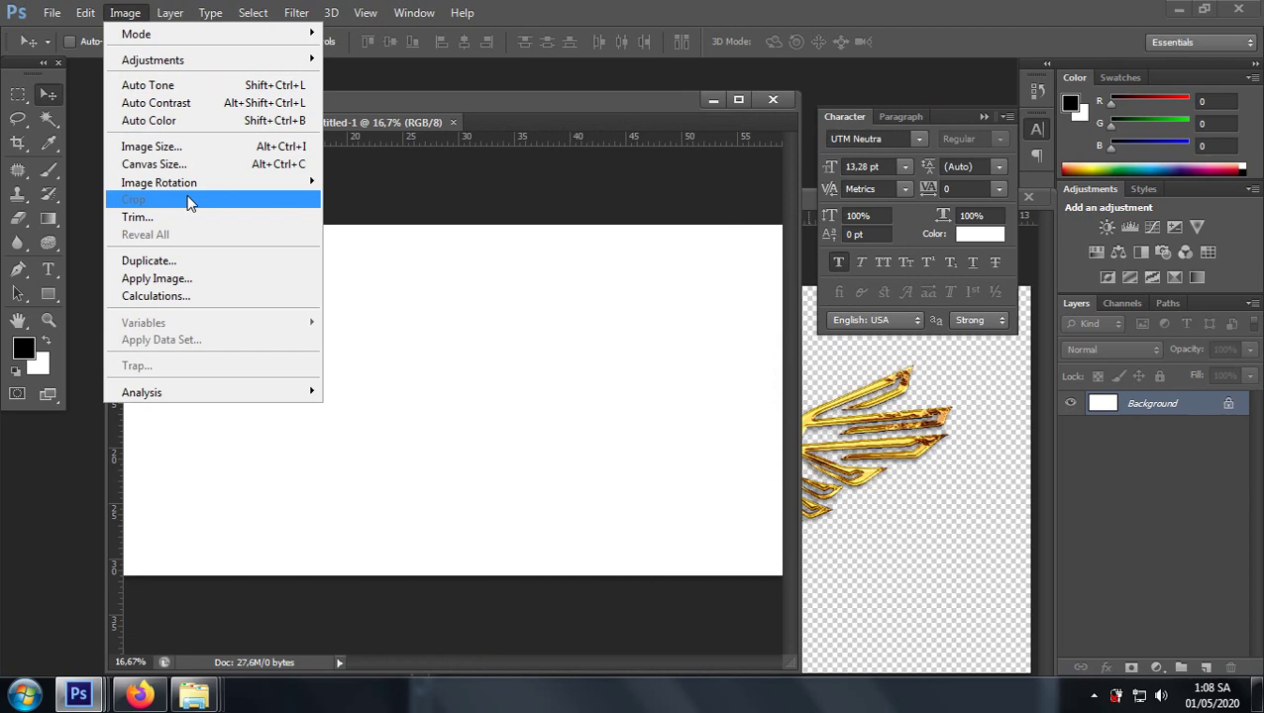
click(381, 199)
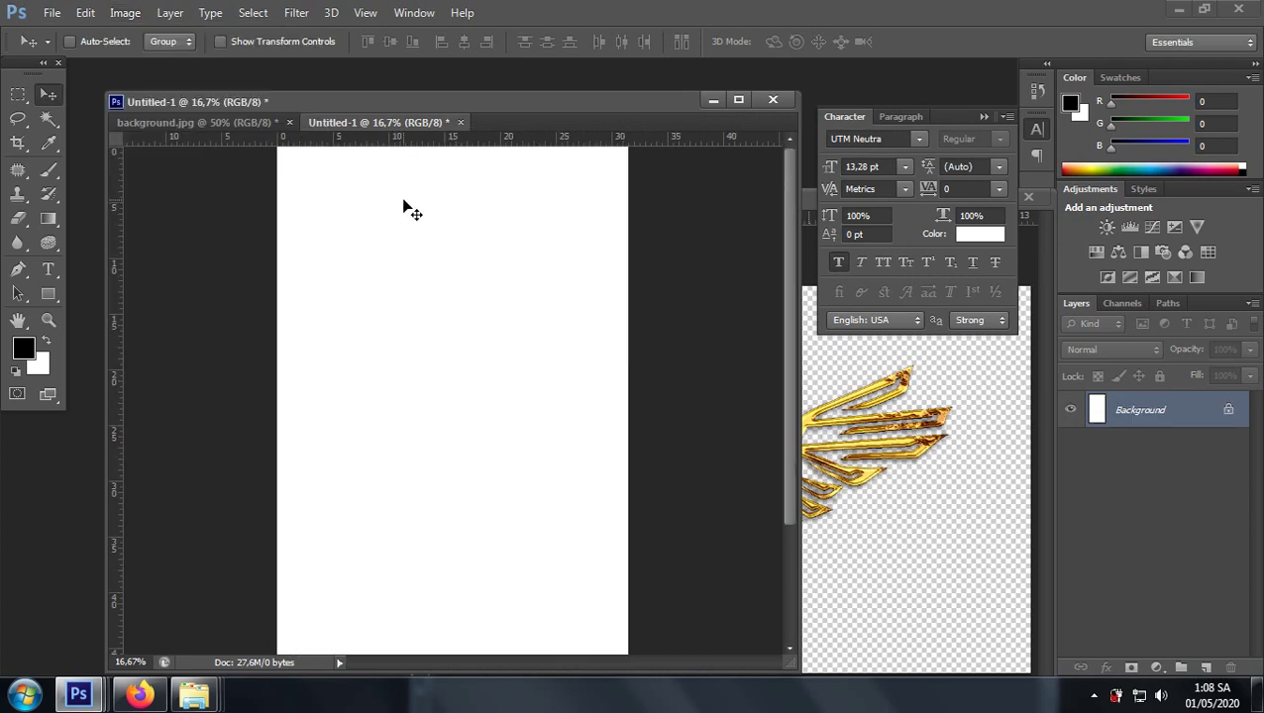
key(ctrl+minus)
mouse_move(367, 123)
mouse_down()
mouse_move(437, 193)
mouse_move(399, 149)
mouse_move(396, 127)
mouse_up()
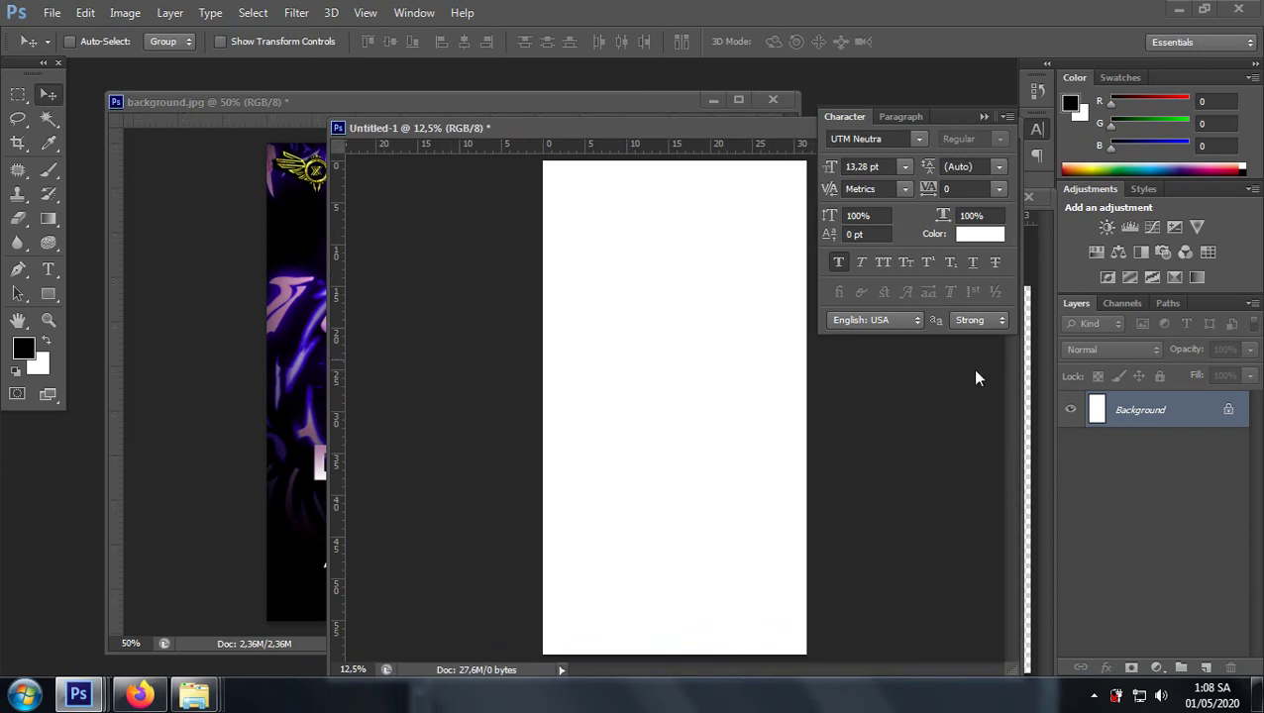
click(243, 305)
click(808, 466)
drag(709, 129, 336, 174)
click(619, 169)
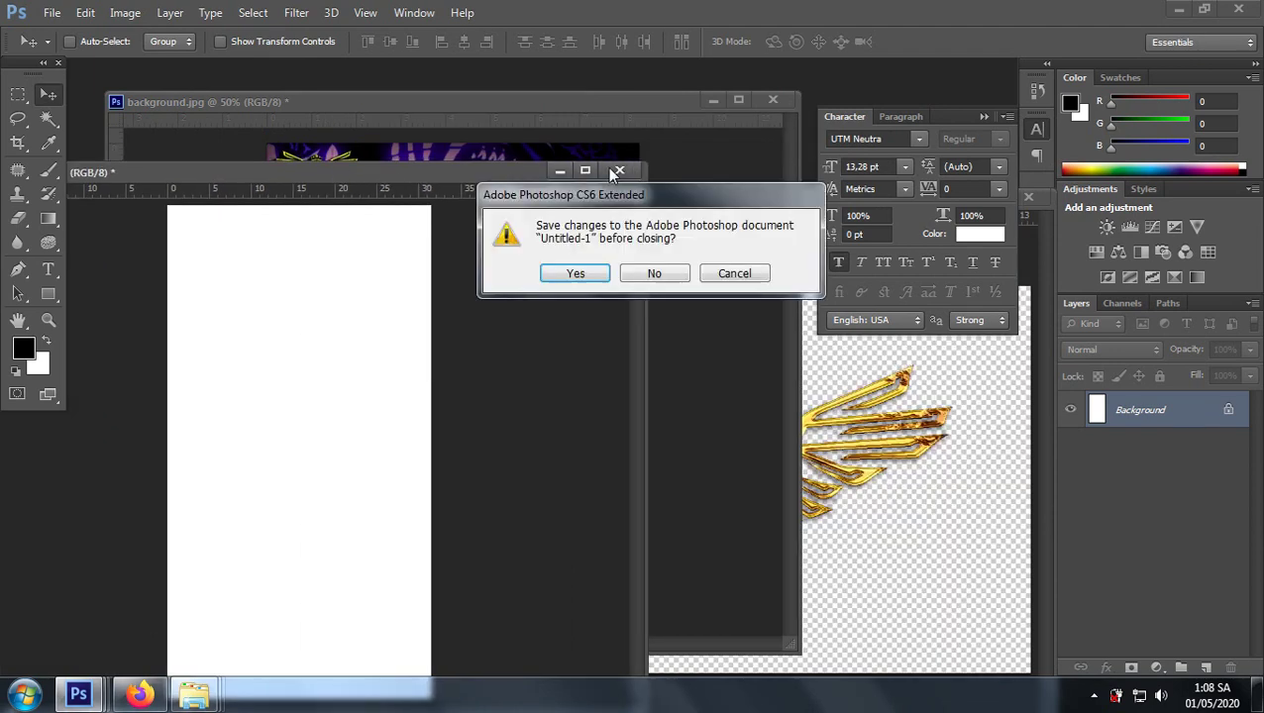
click(666, 277)
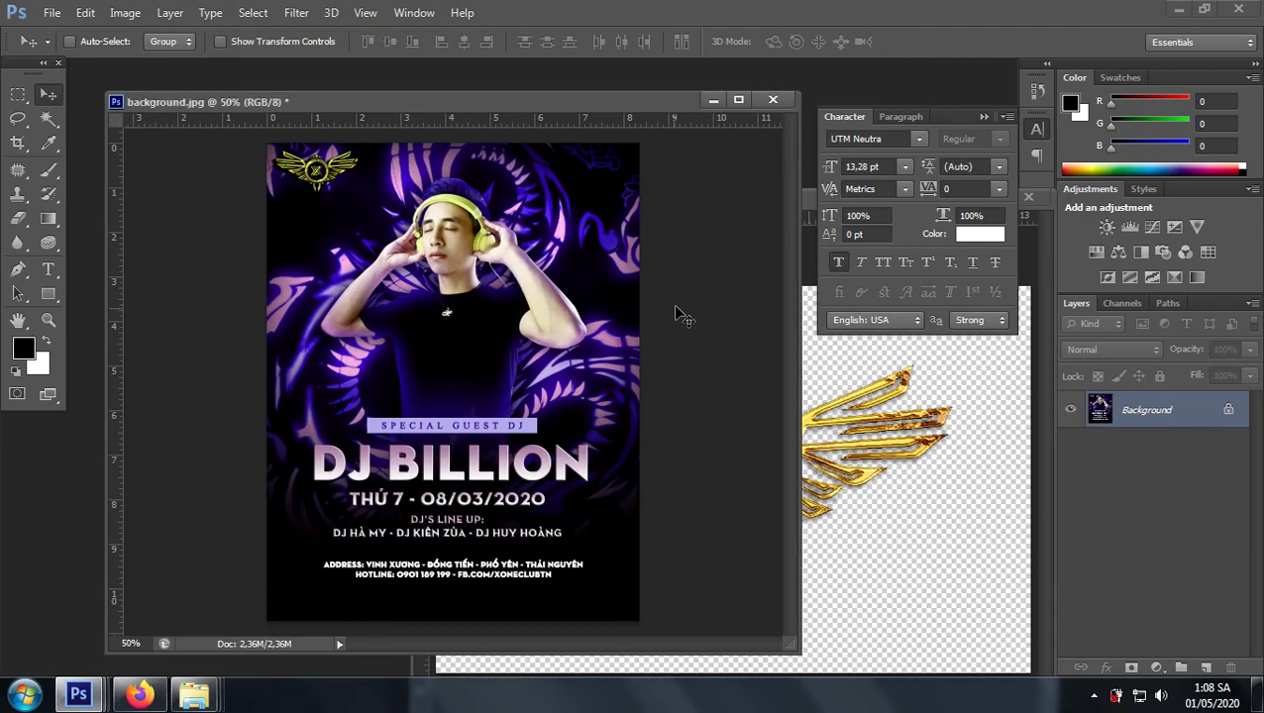